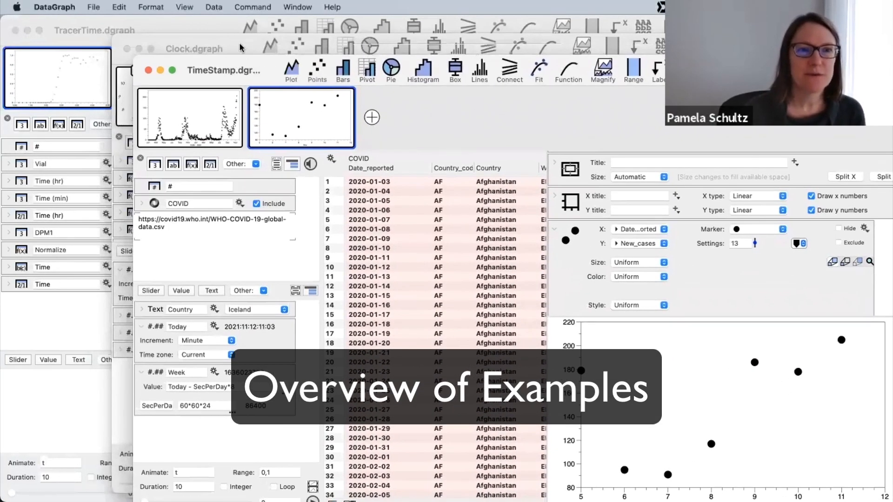
- Look over the Clock.dgraph and TimeStamp.dgraph examples, bringing each document to the front in turn
click(241, 48)
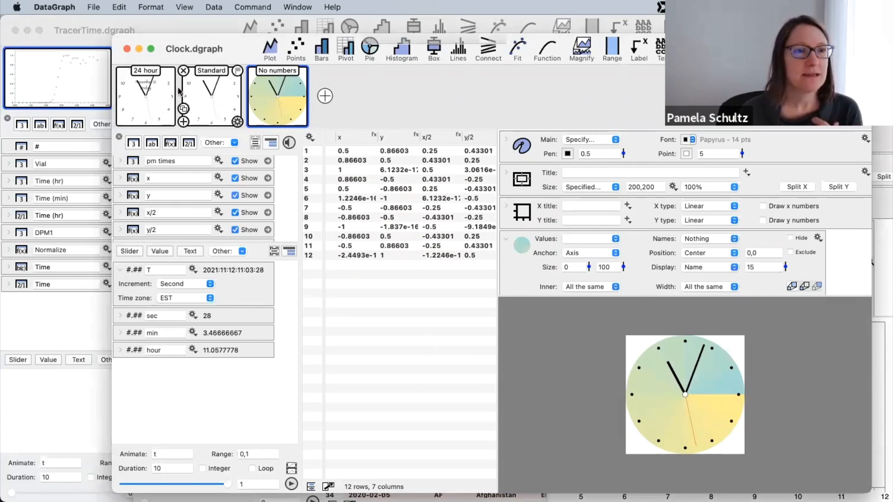
mouse_move(255, 65)
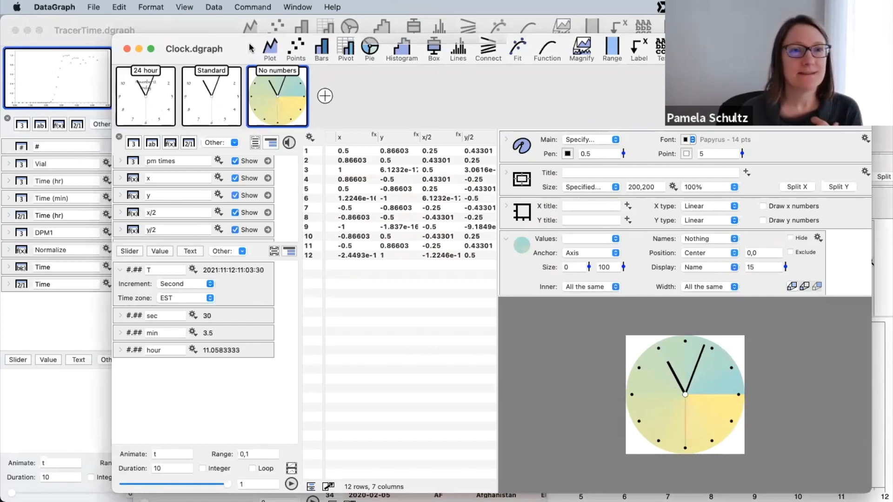
drag(251, 48, 247, 108)
click(275, 69)
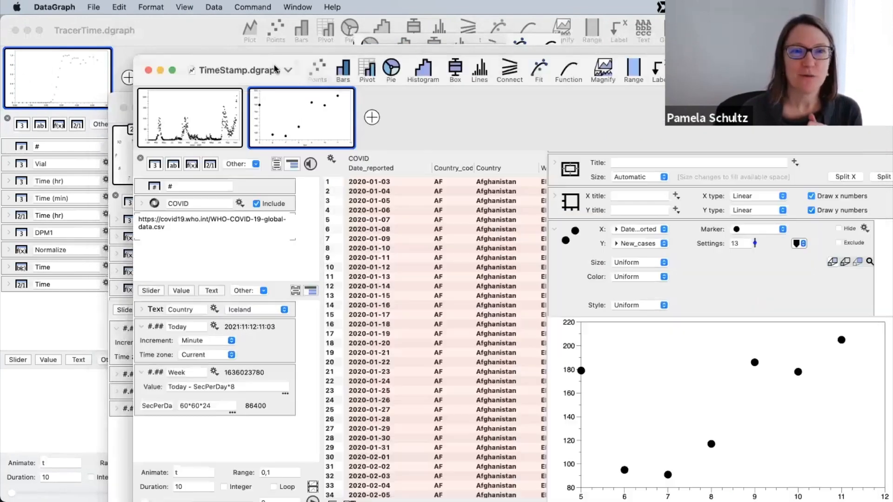
- In a new empty document, enlarge the variables area and add a Current Time variable
click(451, 355)
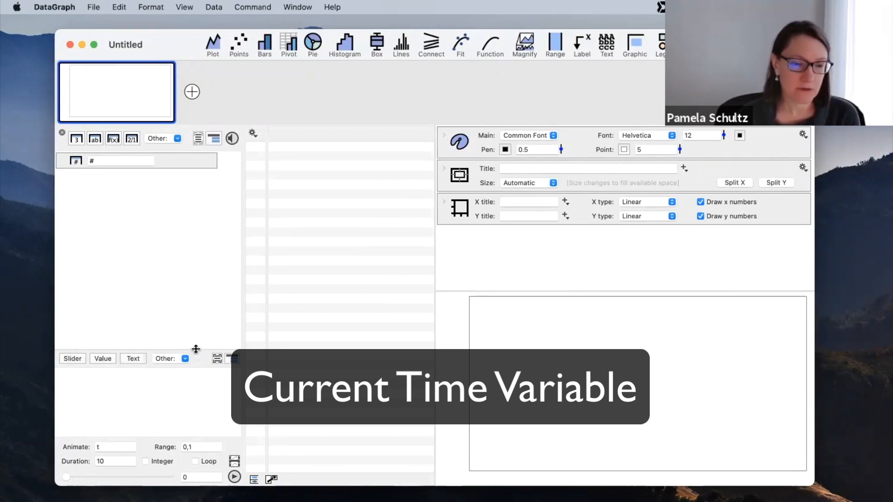
drag(196, 349, 194, 294)
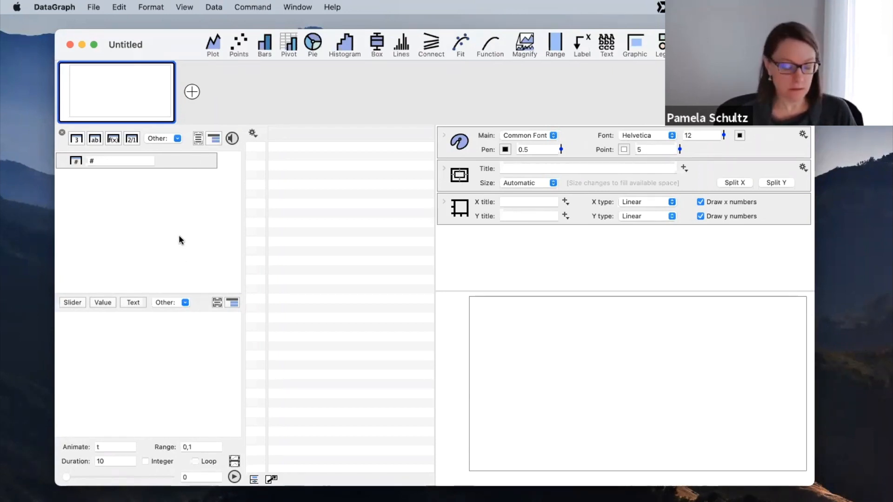
click(185, 304)
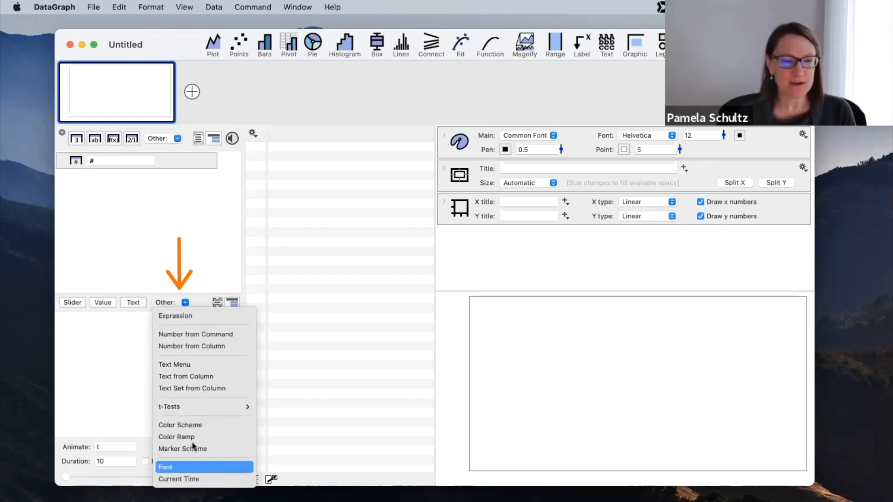
mouse_move(191, 409)
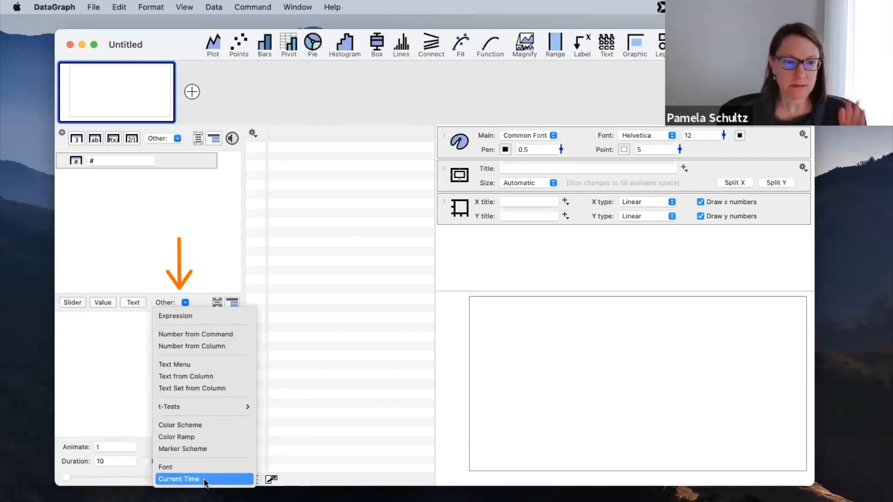
click(199, 479)
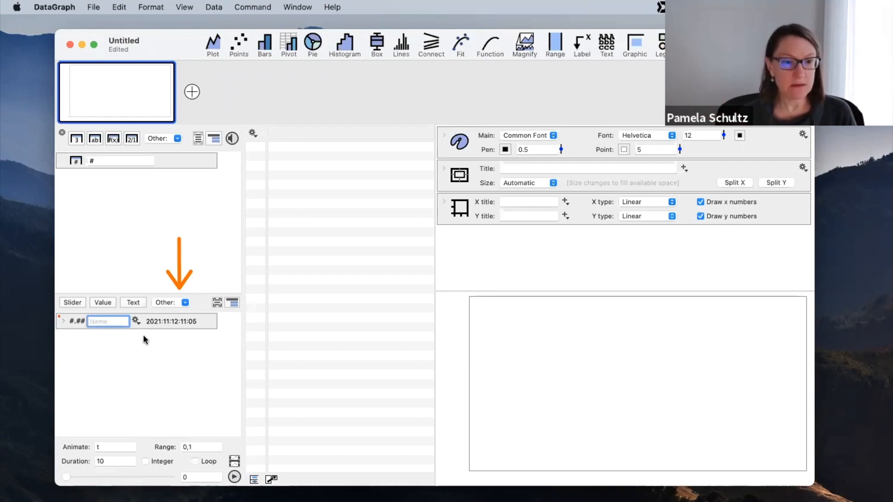
- Select the unnamed Current Time variable and open its online help article
click(75, 322)
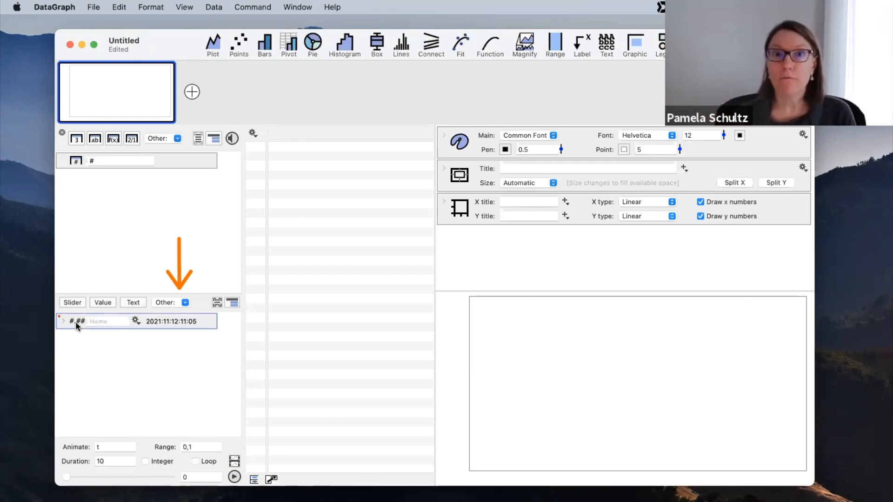
click(136, 321)
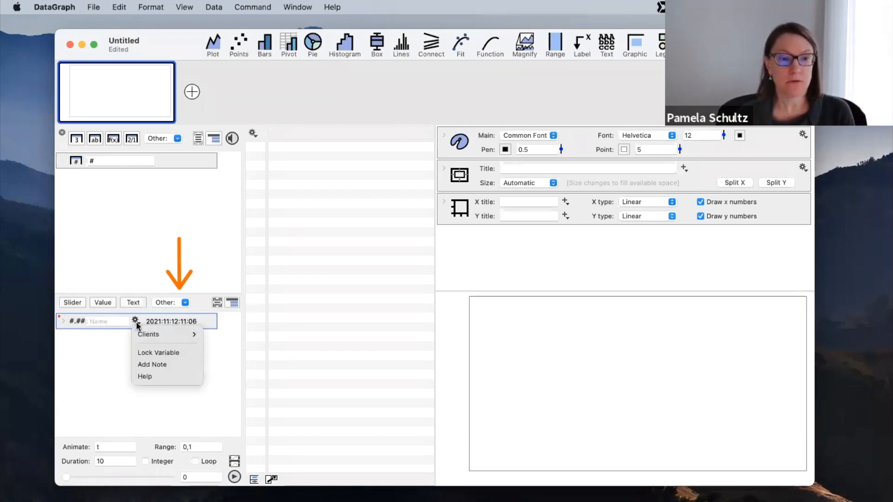
click(170, 377)
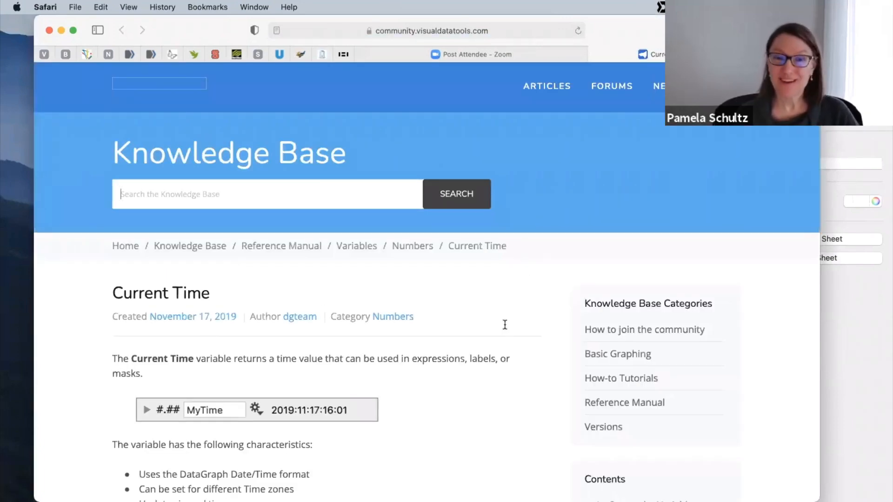
- Read the introduction of the Current Time article, examining the sample date/time value and the listed characteristics of the variable
scroll(481, 401, down, 1)
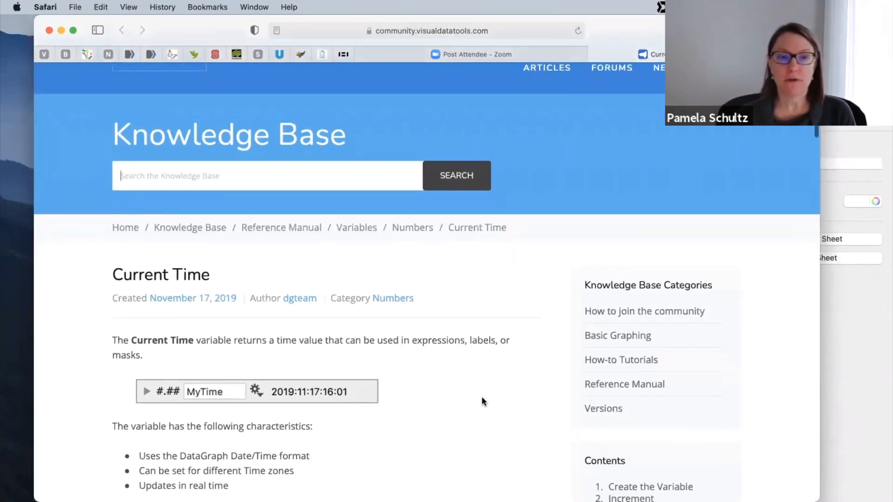
scroll(482, 399, down, 3)
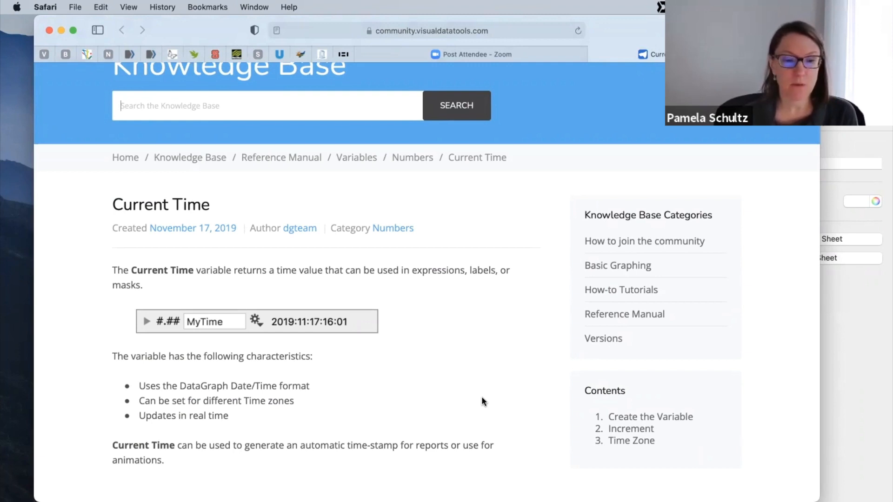
scroll(488, 411, down, 3)
scroll(462, 433, up, 1)
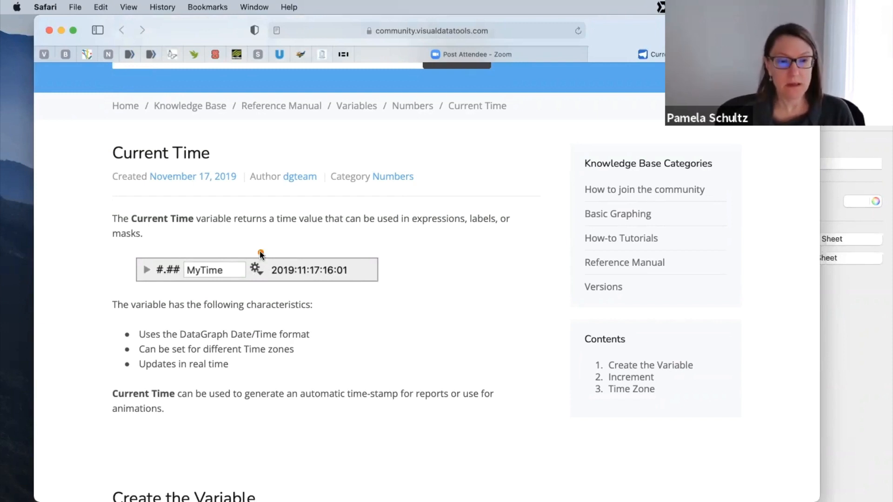
mouse_move(259, 252)
mouse_down()
mouse_move(342, 286)
mouse_move(360, 283)
mouse_up()
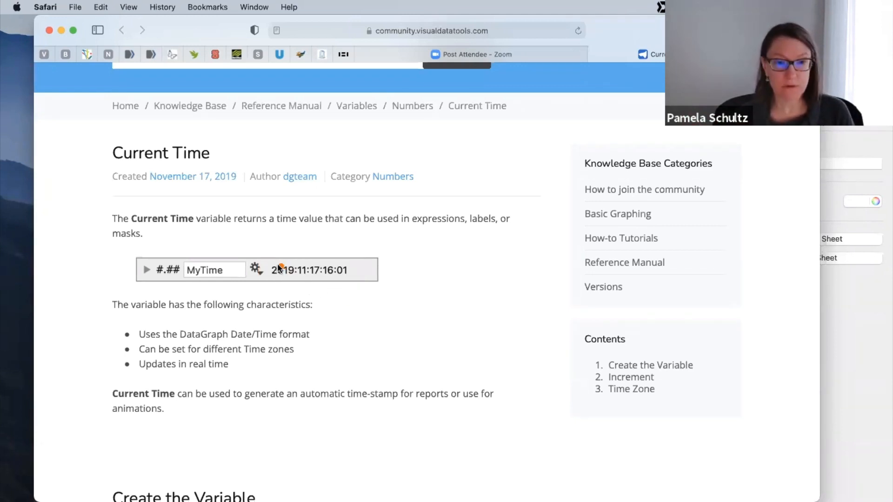
drag(267, 257, 321, 279)
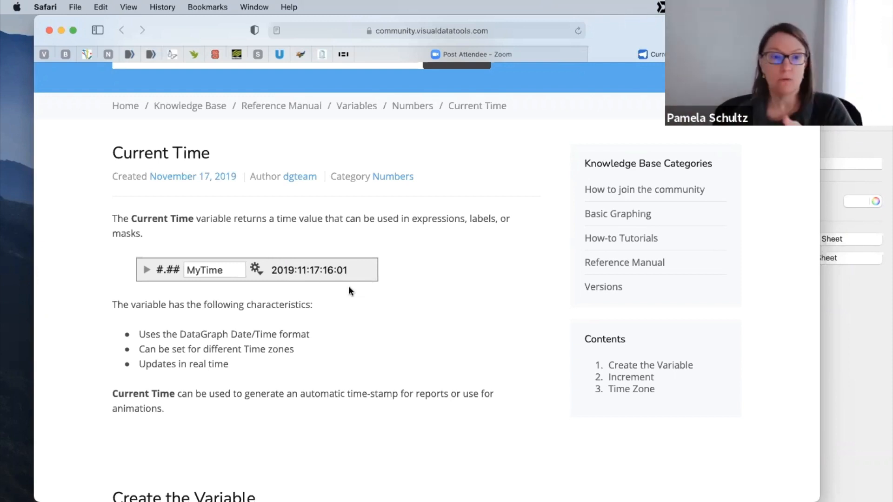
scroll(354, 351, down, 1)
scroll(354, 351, up, 1)
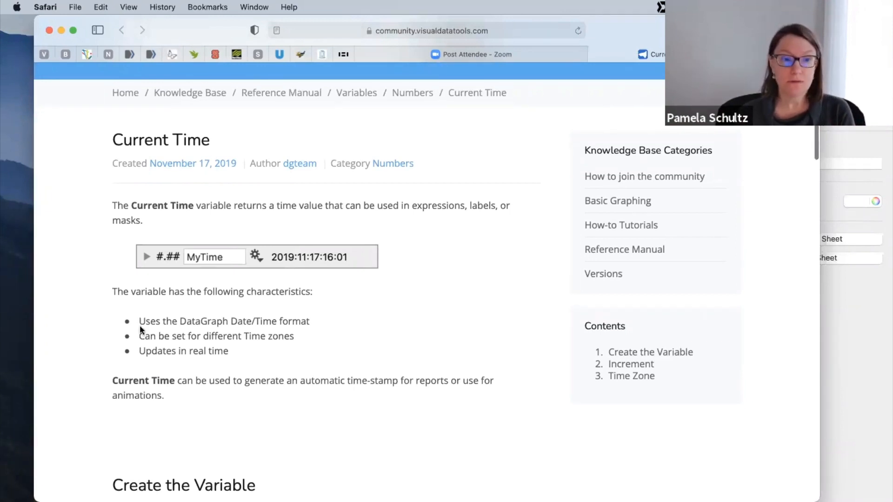
drag(180, 319, 192, 352)
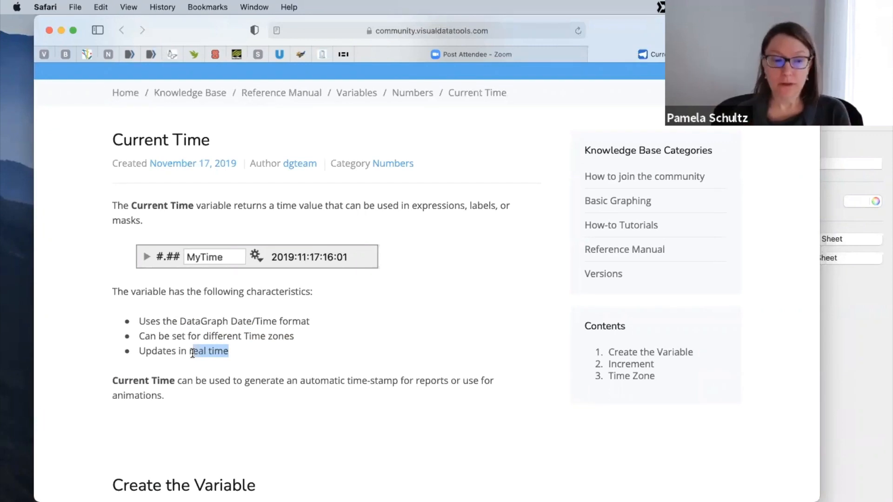
- Examine the article's Create the Variable section, covering how to add, name and expand a Current Time variable
scroll(389, 447, down, 2)
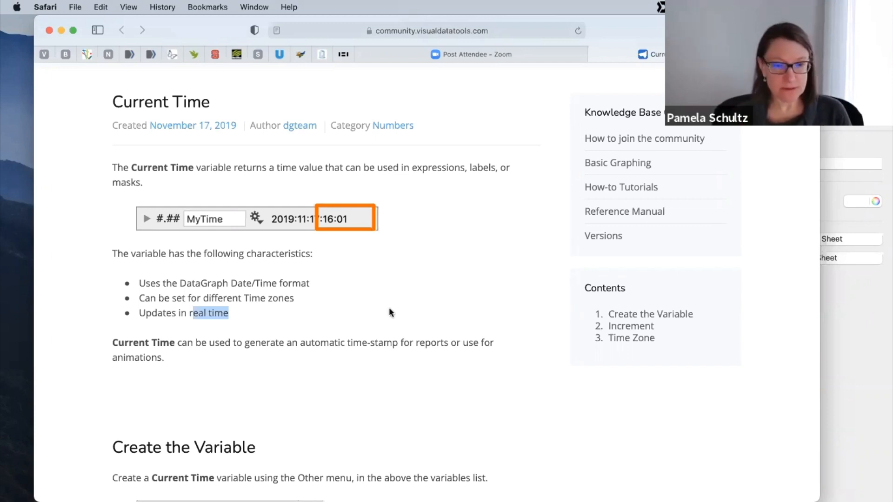
scroll(365, 347, down, 6)
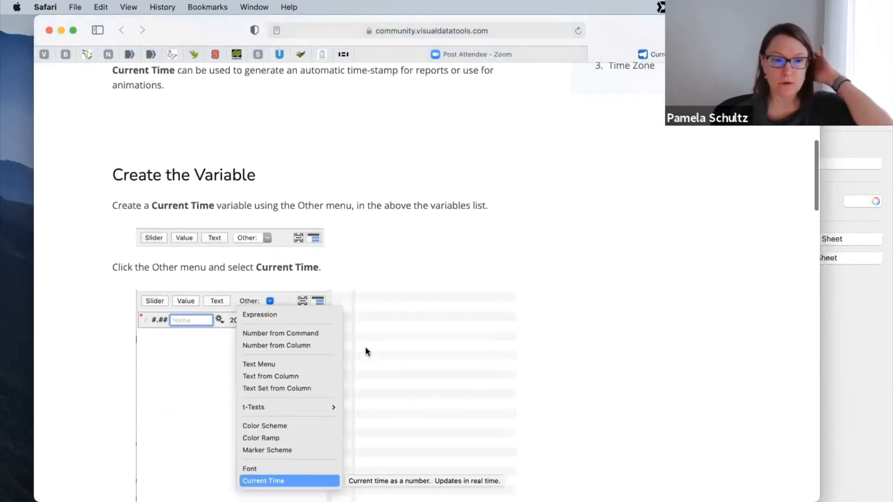
scroll(365, 353, down, 2)
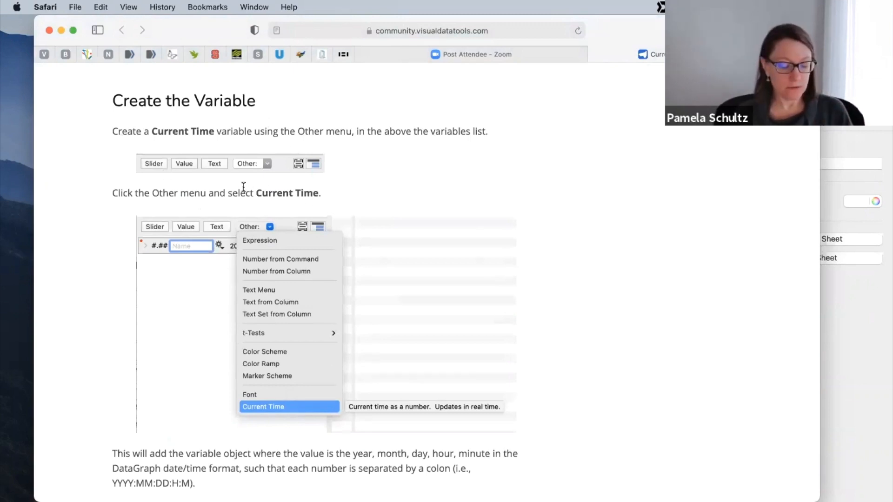
mouse_move(235, 188)
mouse_down()
mouse_move(255, 186)
mouse_move(248, 176)
mouse_up()
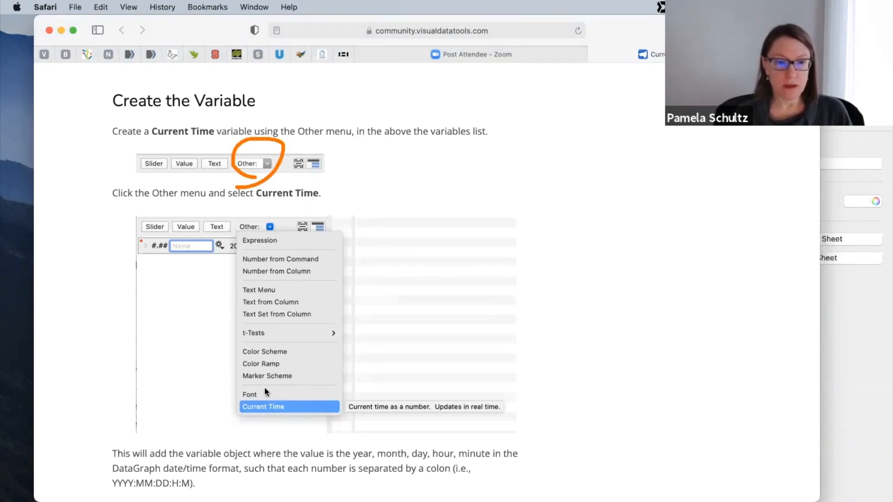
drag(163, 410, 164, 410)
drag(228, 406, 235, 408)
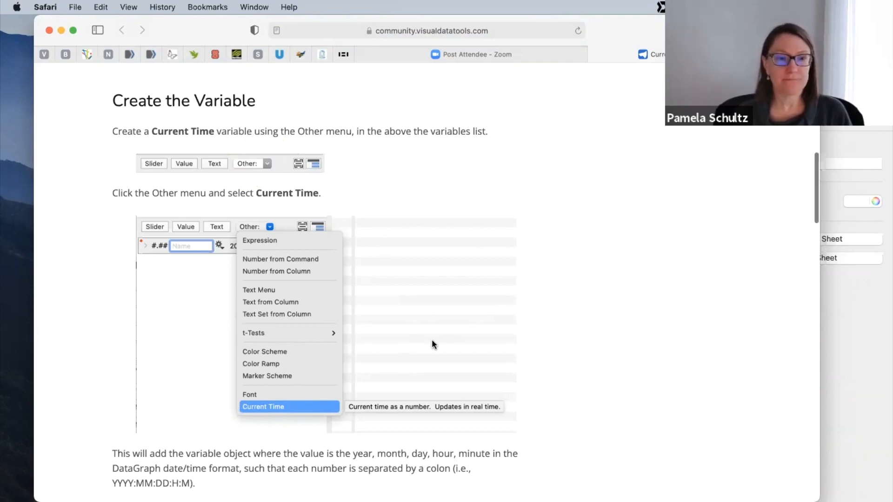
scroll(432, 339, down, 10)
scroll(429, 397, up, 1)
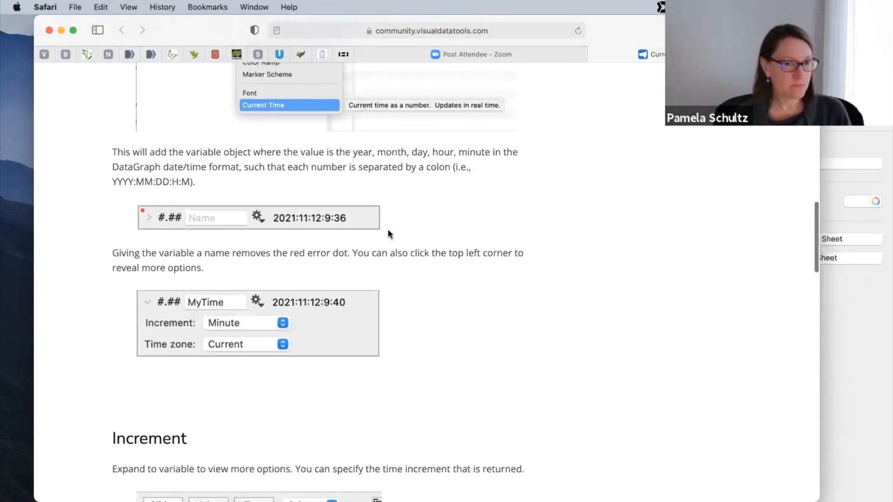
scroll(419, 386, down, 3)
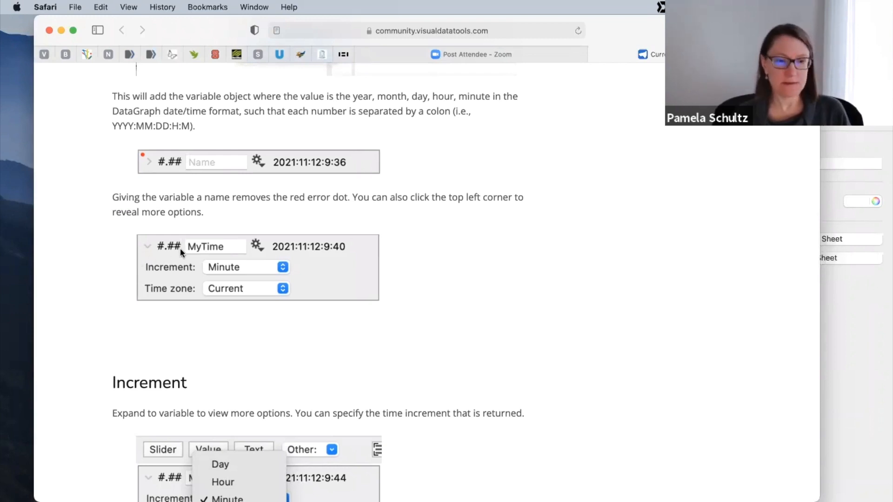
drag(137, 251, 181, 247)
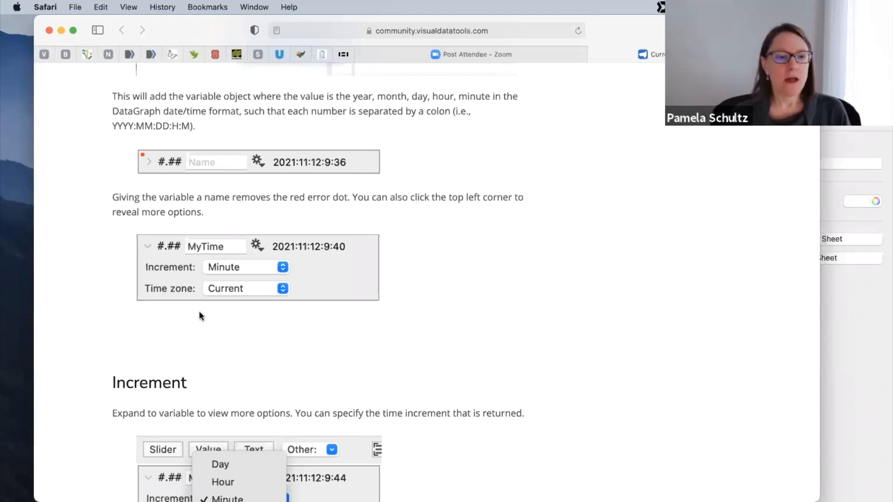
- Study the article's Increment section, comparing the Day, Hour, Minute and Second options and the Day example with its UTC explanation
scroll(264, 345, down, 3)
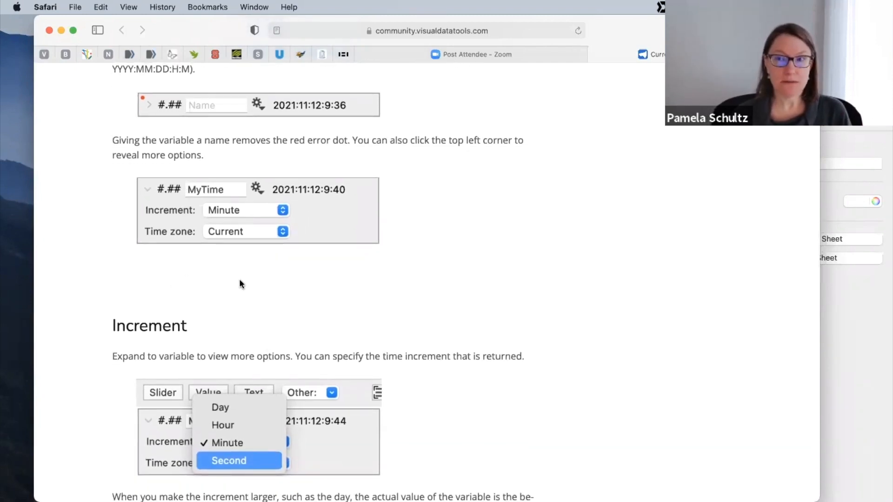
scroll(240, 278, down, 5)
scroll(241, 295, down, 3)
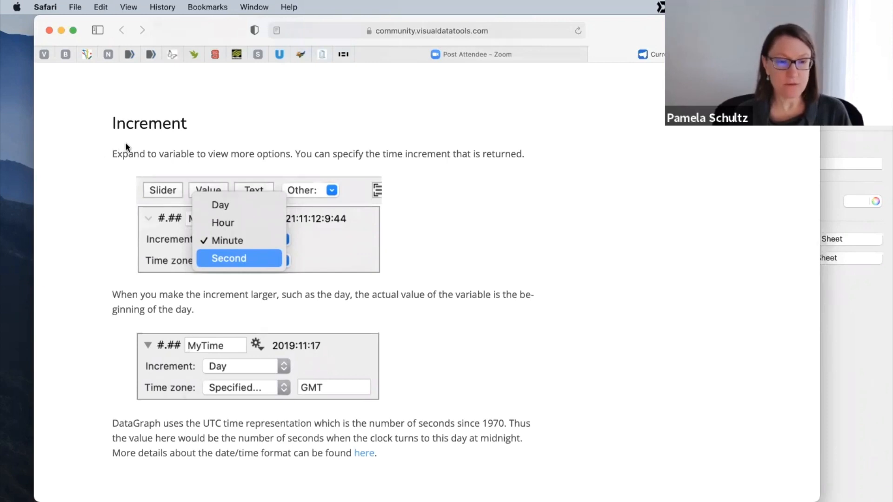
mouse_move(93, 209)
mouse_down()
mouse_move(198, 208)
mouse_move(197, 242)
mouse_move(227, 241)
mouse_move(195, 243)
mouse_up()
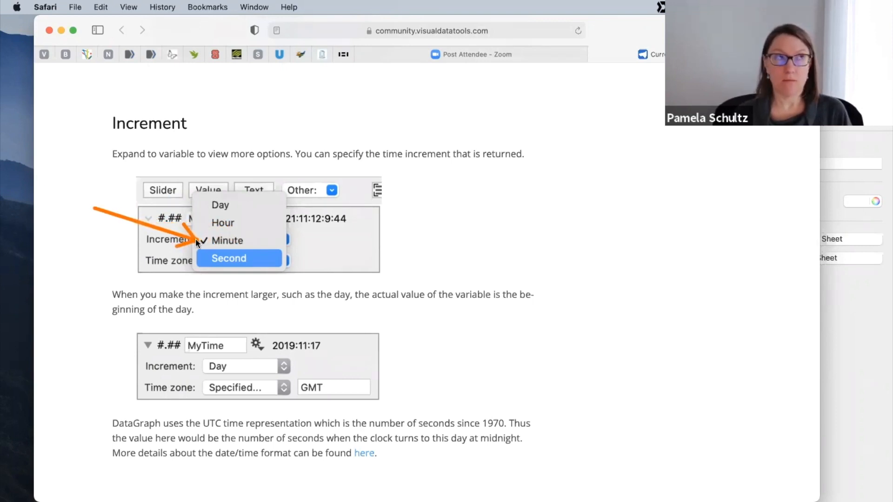
mouse_move(196, 239)
mouse_down()
mouse_move(199, 255)
mouse_move(204, 204)
mouse_move(207, 226)
mouse_up()
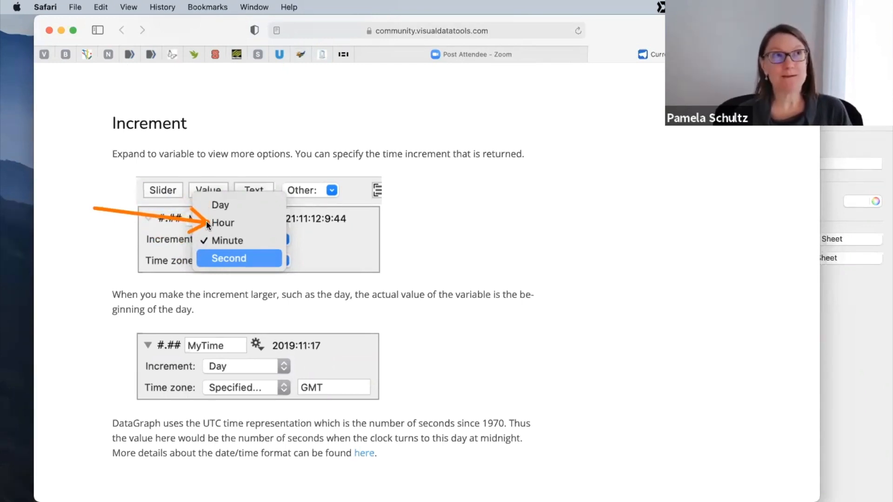
mouse_move(204, 223)
mouse_down()
mouse_move(212, 211)
mouse_move(197, 289)
mouse_up()
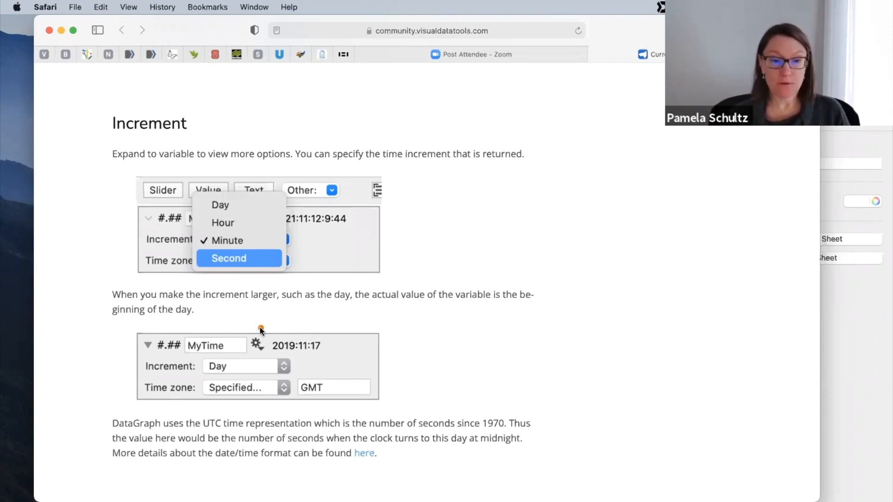
drag(261, 328, 333, 356)
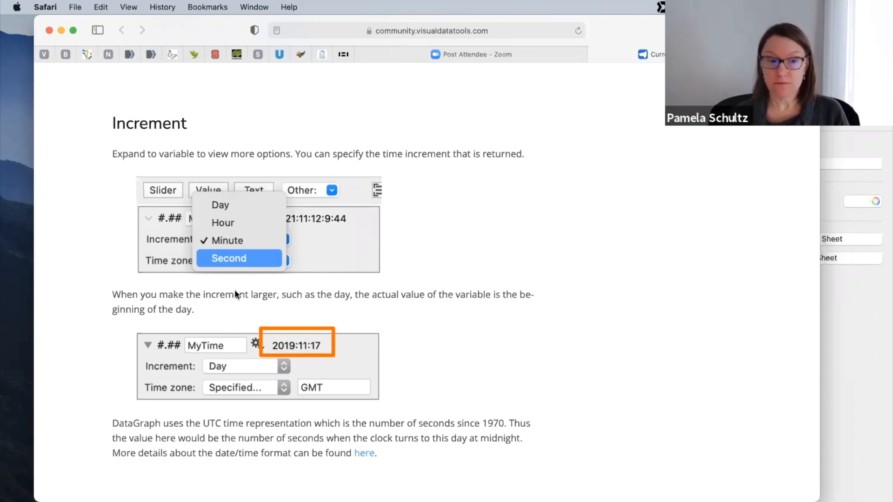
drag(185, 366, 201, 367)
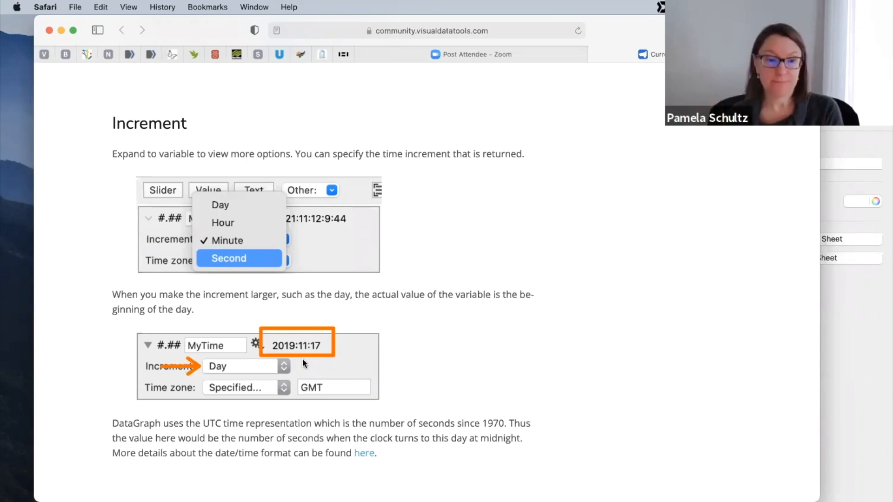
key(Escape)
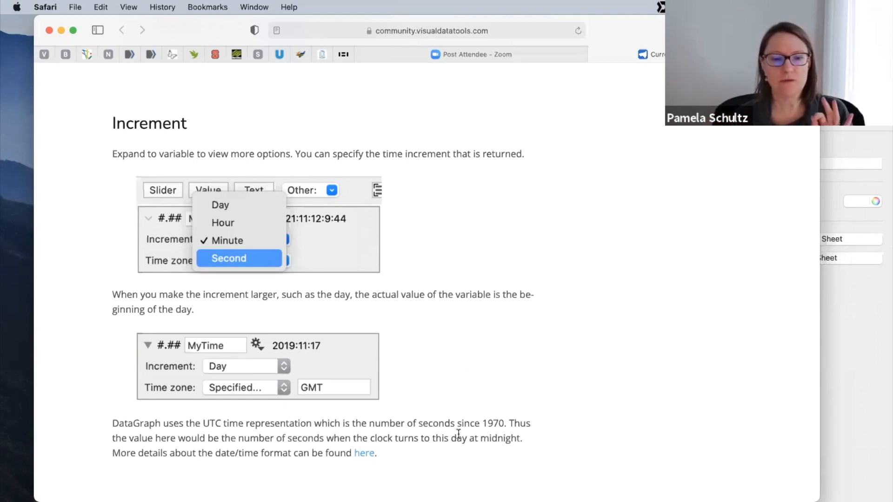
scroll(458, 418, down, 2)
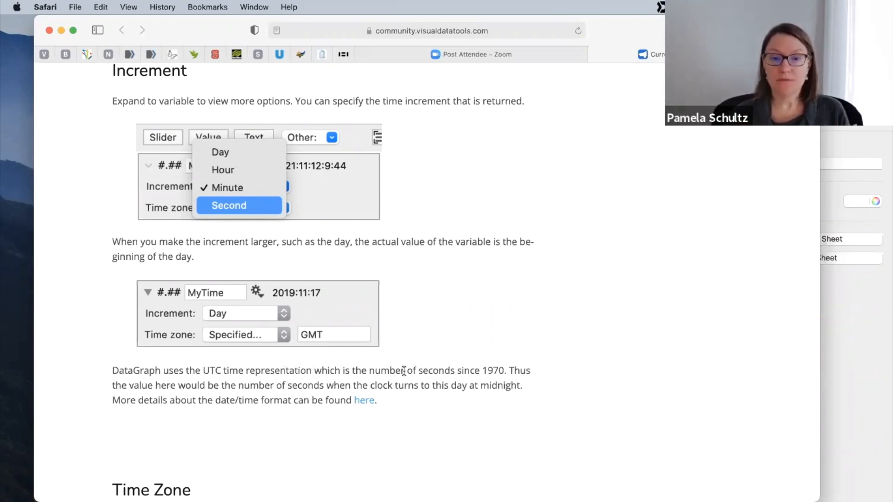
- Examine the Increment section's note on the UTC time representation, focusing on seconds since 1970 and the date/time format link
drag(407, 371, 511, 371)
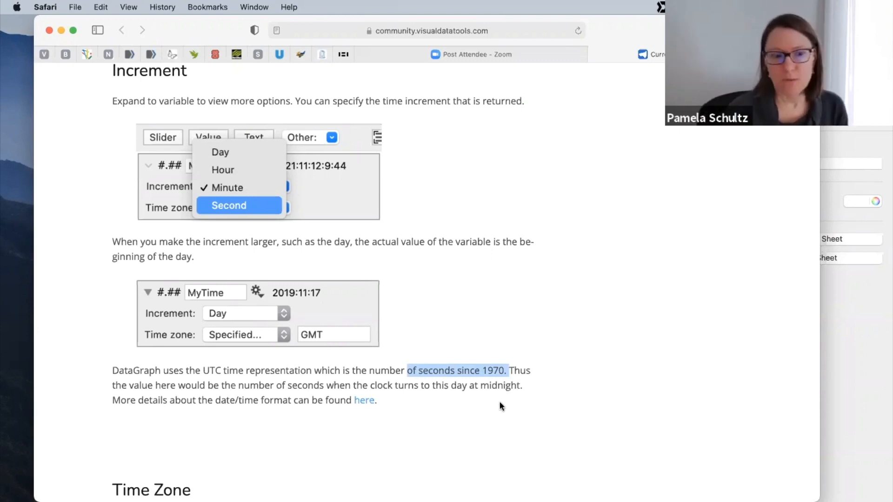
click(474, 403)
drag(495, 417, 384, 403)
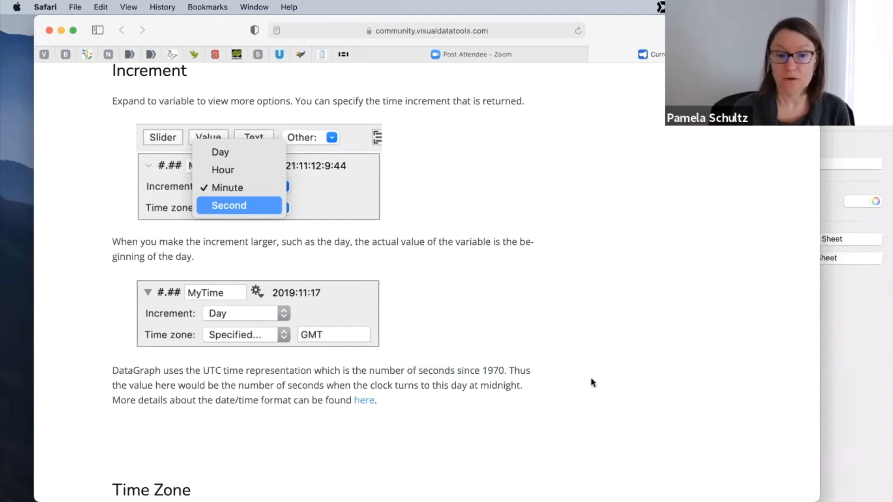
- Read the article's Time Zone section, examining the Current default and the EST, CST, MST and PST options
scroll(586, 408, down, 5)
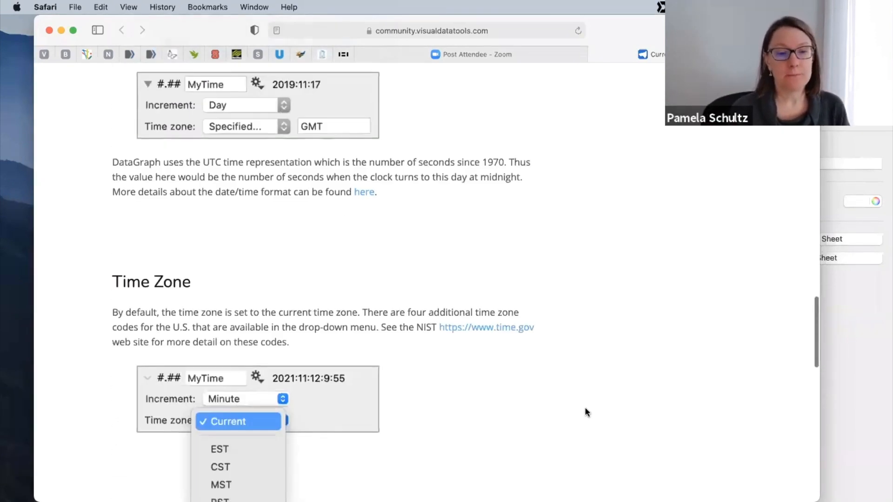
scroll(586, 409, down, 3)
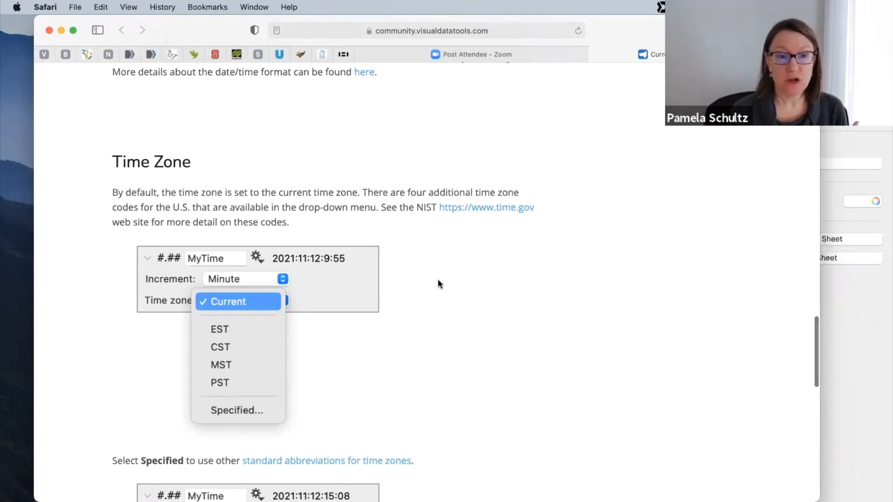
scroll(438, 284, down, 1)
scroll(438, 284, up, 1)
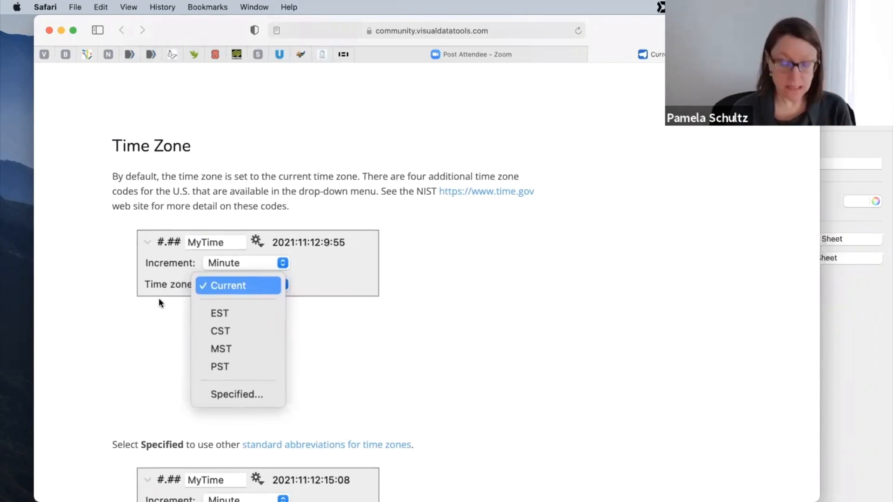
mouse_move(146, 309)
mouse_down()
mouse_move(211, 315)
mouse_move(206, 378)
mouse_move(207, 309)
mouse_up()
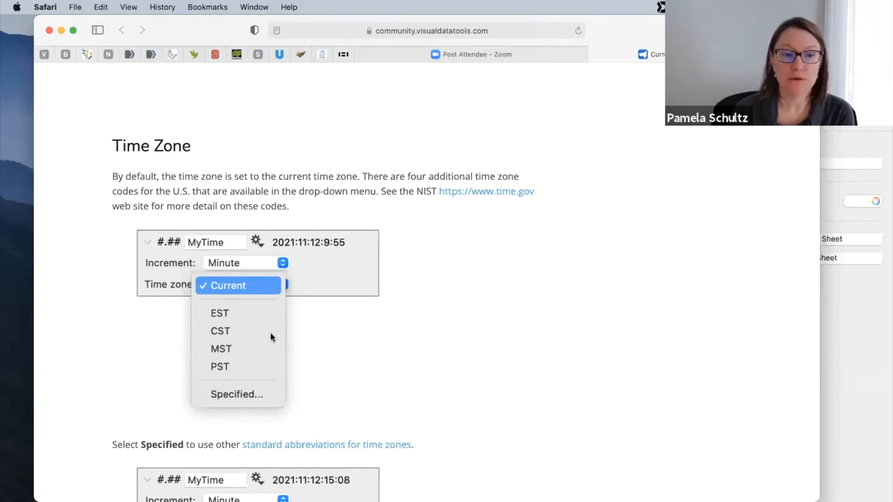
scroll(366, 393, down, 1)
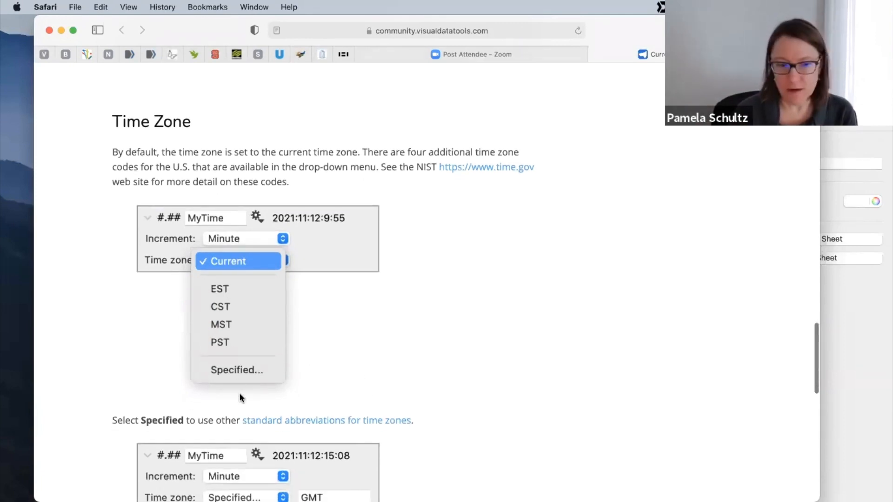
- Examine how the Specified time zone option accepts standard abbreviations, using the GMT example
scroll(369, 375, down, 4)
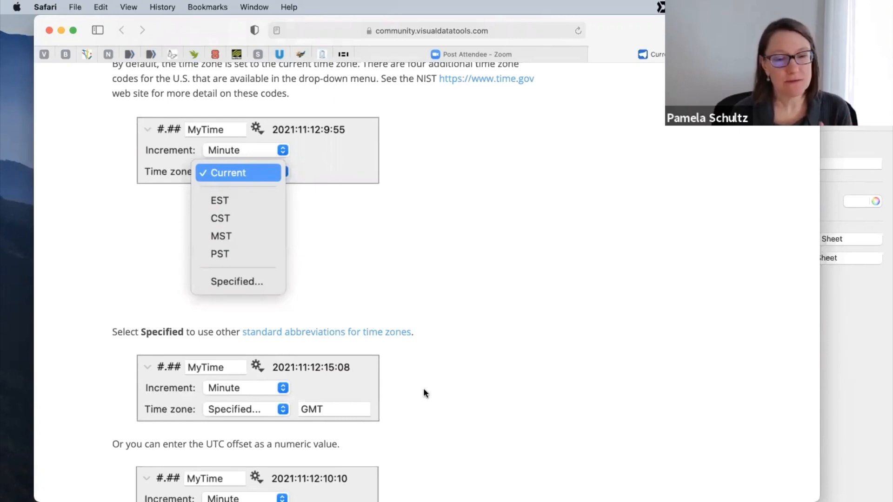
scroll(424, 389, down, 4)
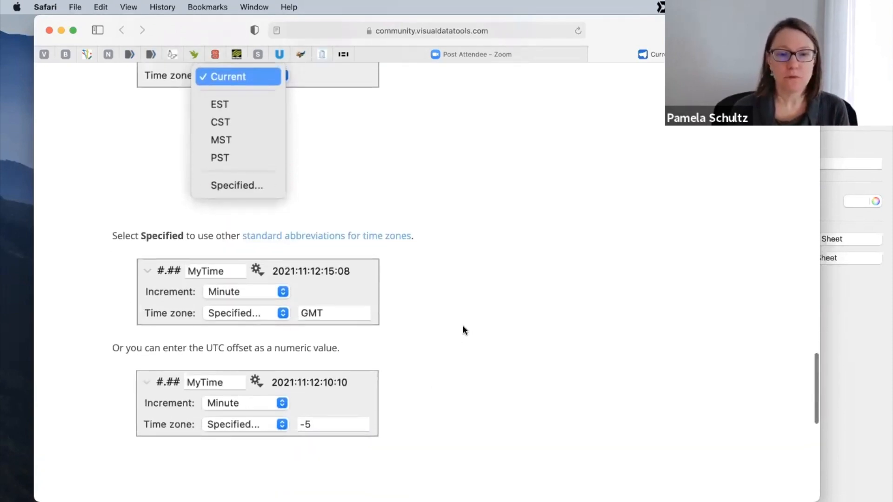
drag(459, 311, 338, 311)
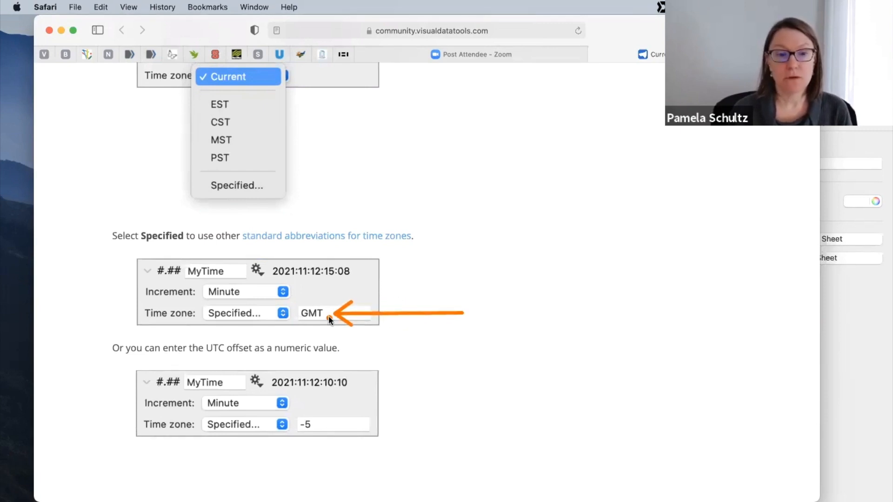
right_click(522, 227)
click(496, 234)
drag(504, 231, 428, 235)
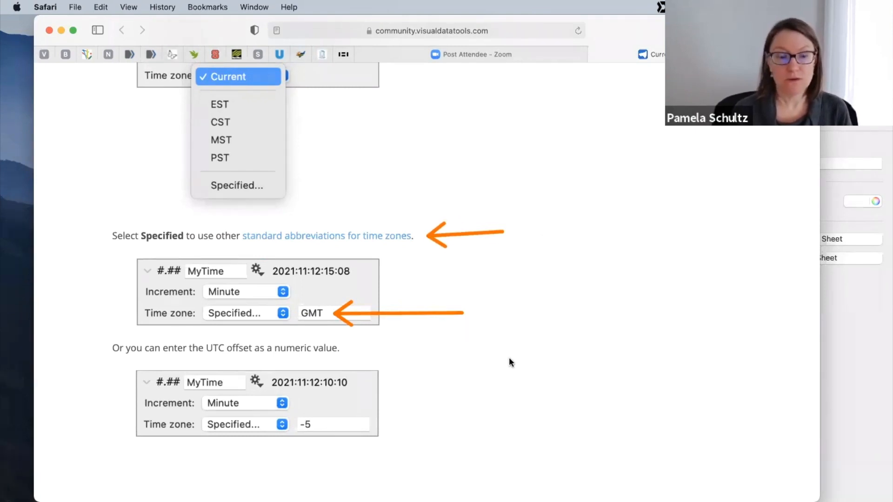
key(Escape)
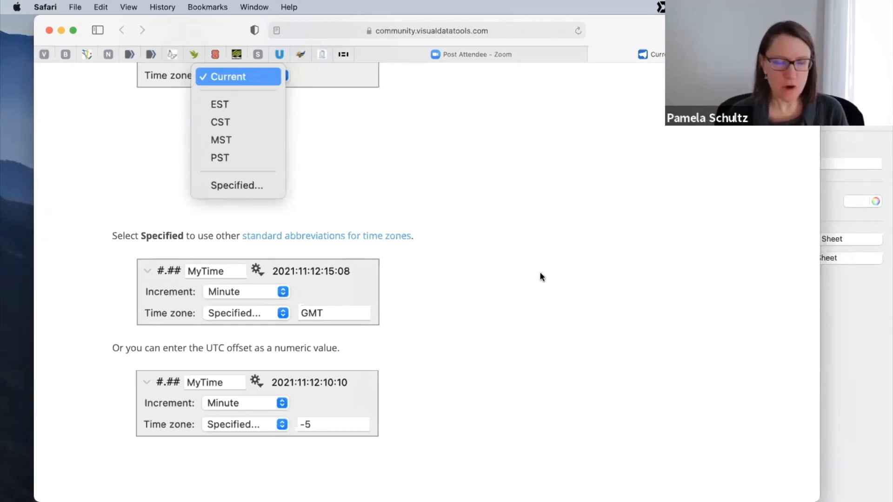
- Study how a specified time zone can be entered as a numeric UTC offset, using the -5 example
drag(540, 272, 429, 235)
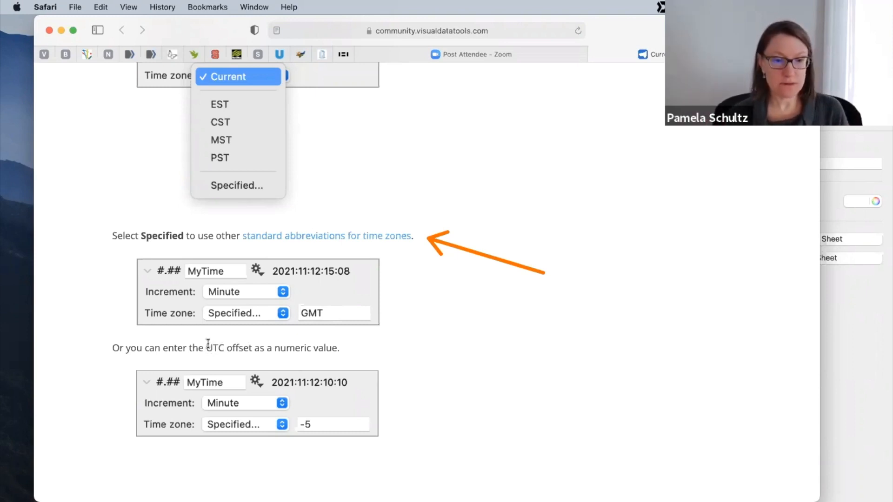
drag(206, 347, 254, 347)
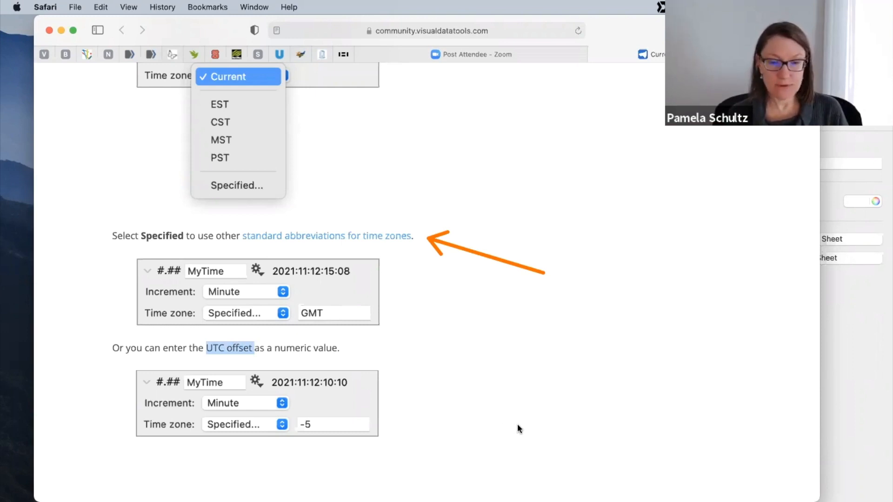
drag(514, 425, 377, 425)
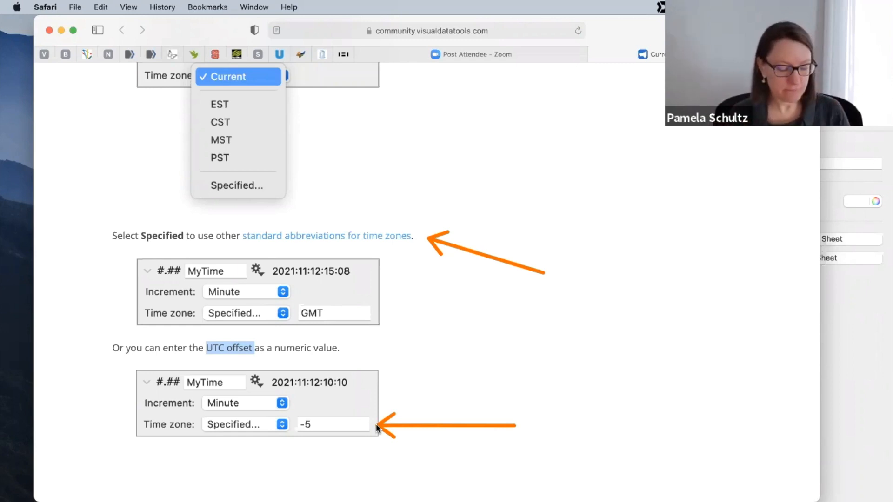
key(Escape)
scroll(446, 397, down, 3)
scroll(447, 396, up, 4)
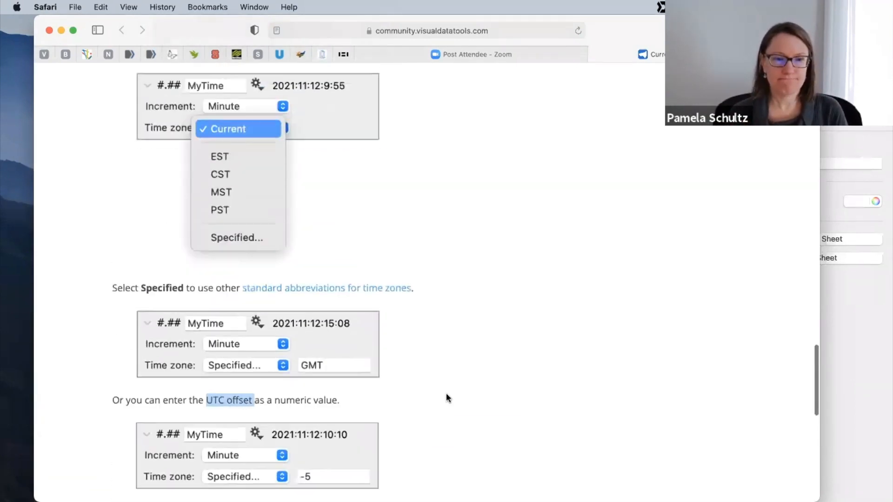
scroll(447, 398, down, 1)
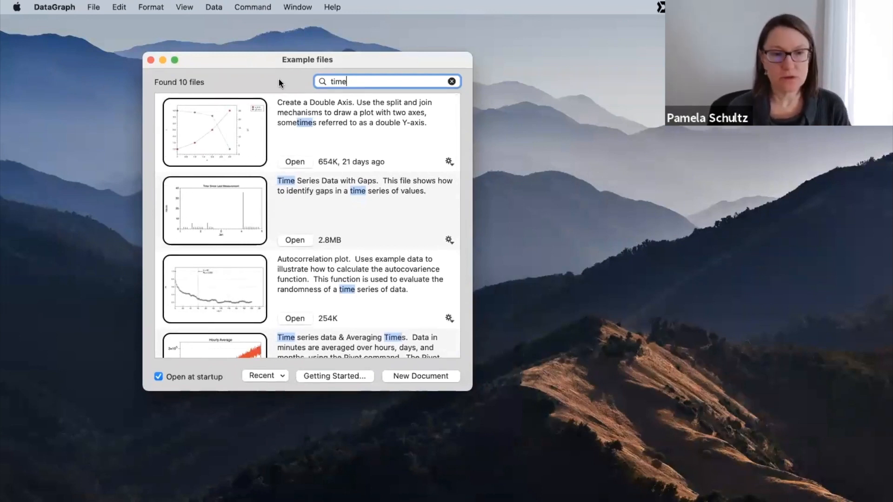
- Browse the example files matching "time" and open the clock example that uses the Current Time variable
drag(370, 83, 299, 82)
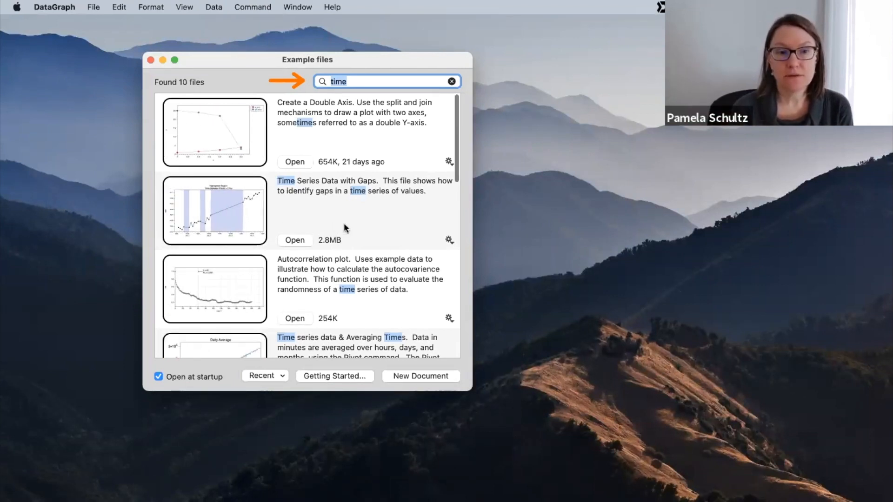
scroll(359, 208, down, 5)
scroll(354, 293, down, 4)
scroll(354, 293, down, 14)
scroll(356, 293, up, 1)
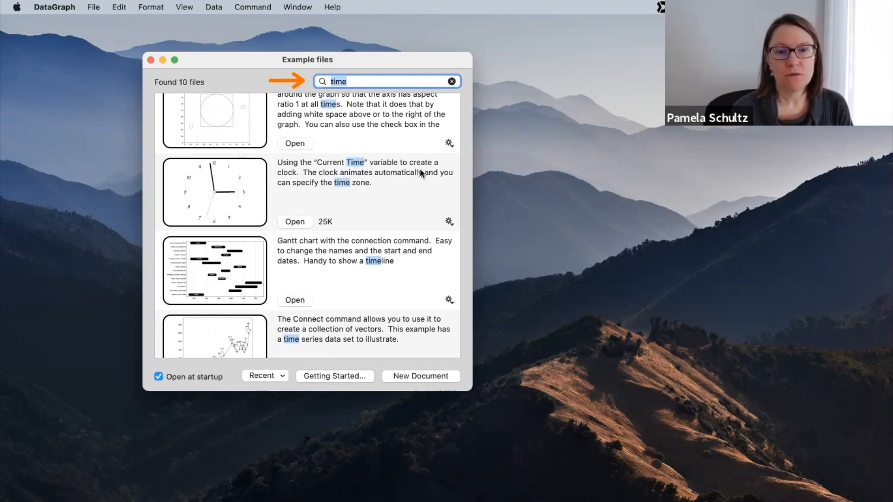
click(296, 222)
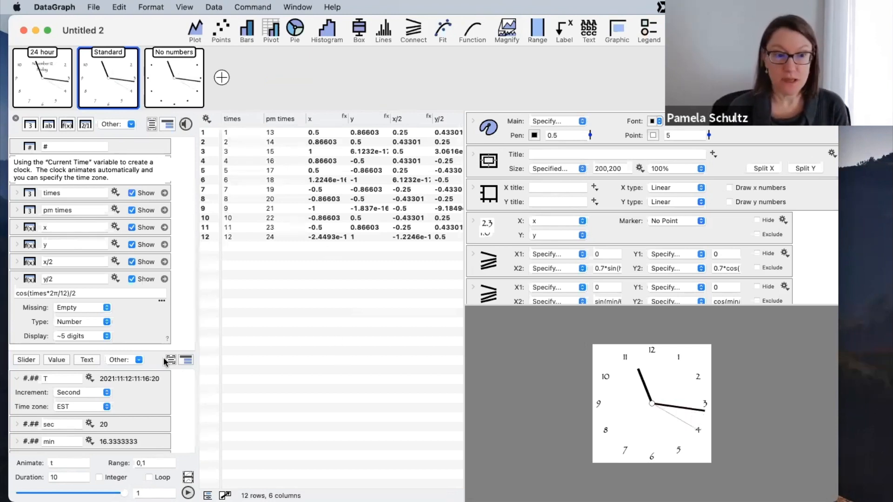
- Collapse the y/2 column's settings and enlarge the variables list to show T, sec, min and hour together
click(19, 280)
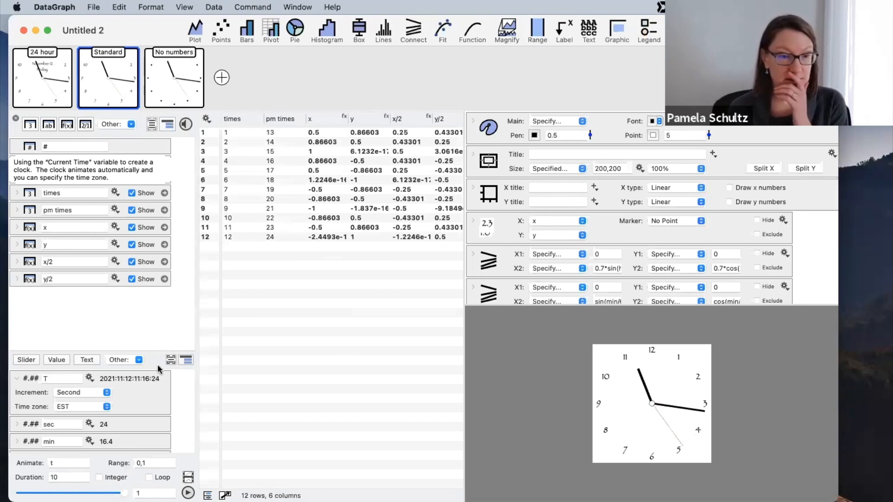
drag(155, 350, 155, 311)
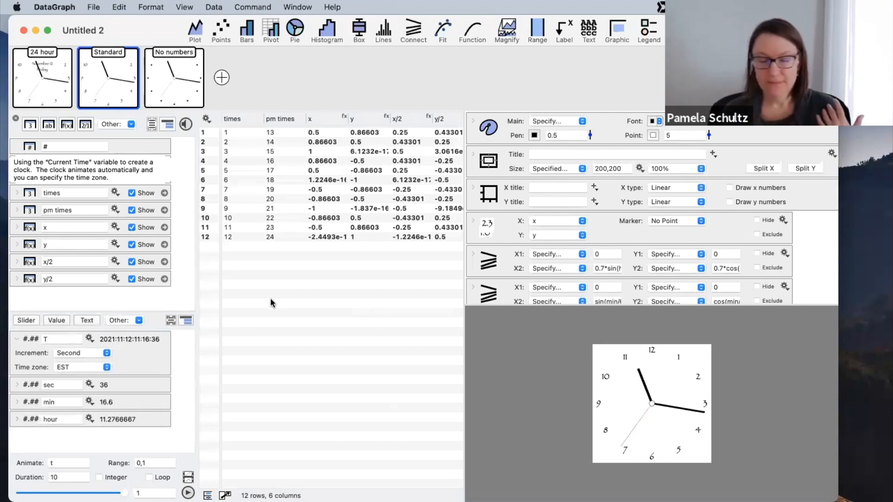
- Create a new blank document and add a Current Time variable to it
click(95, 8)
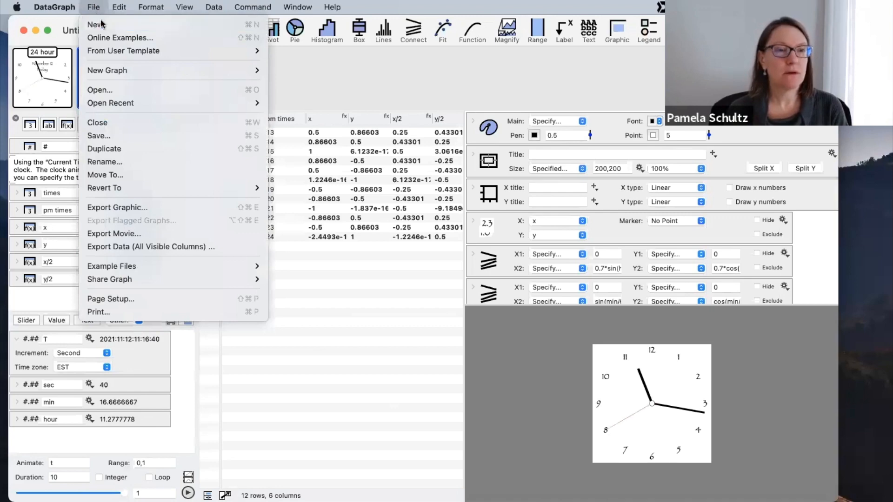
click(342, 147)
key(super+n)
drag(151, 51, 217, 37)
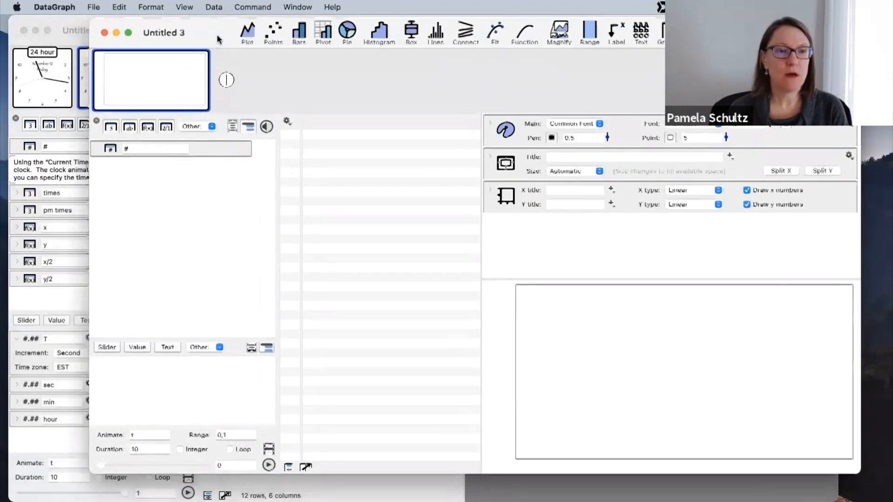
click(220, 346)
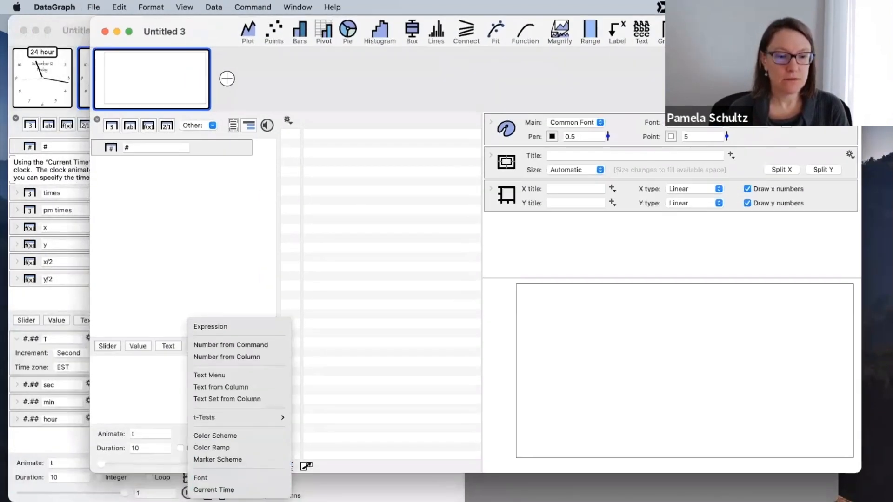
click(214, 490)
- Reposition the new document's window and enlarge it to fill the screen
drag(72, 26, 892, 116)
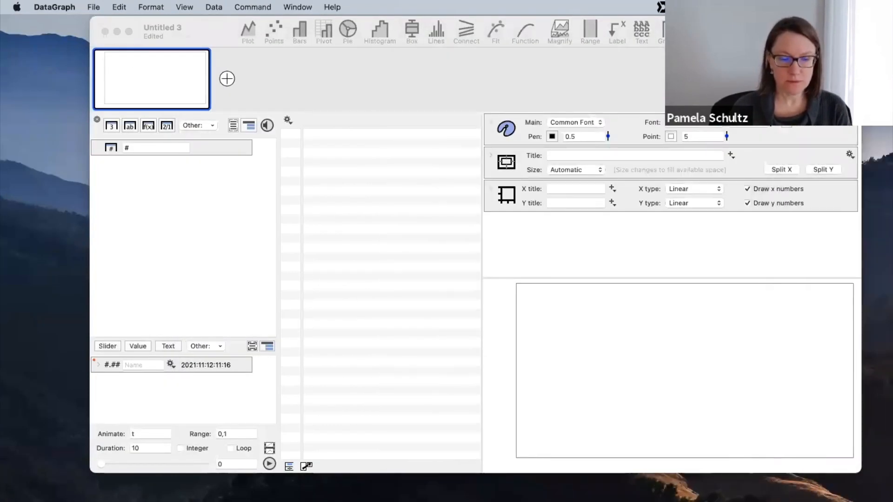
drag(226, 37, 148, 37)
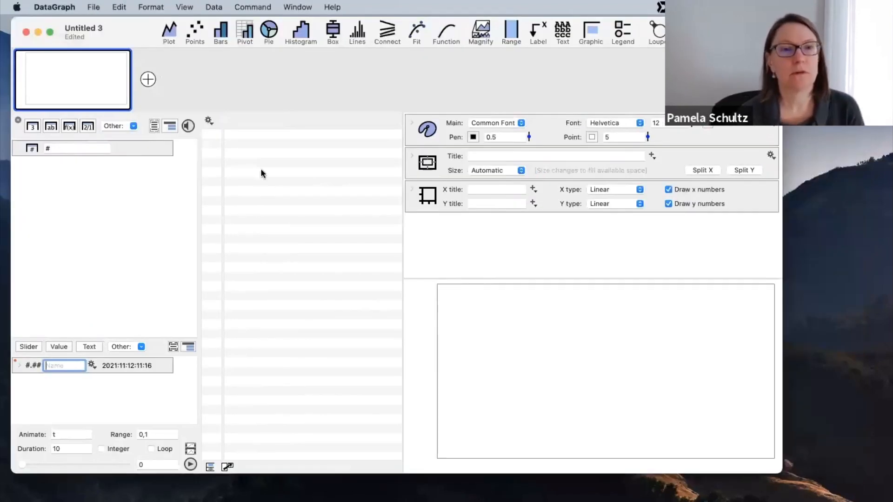
double_click(130, 29)
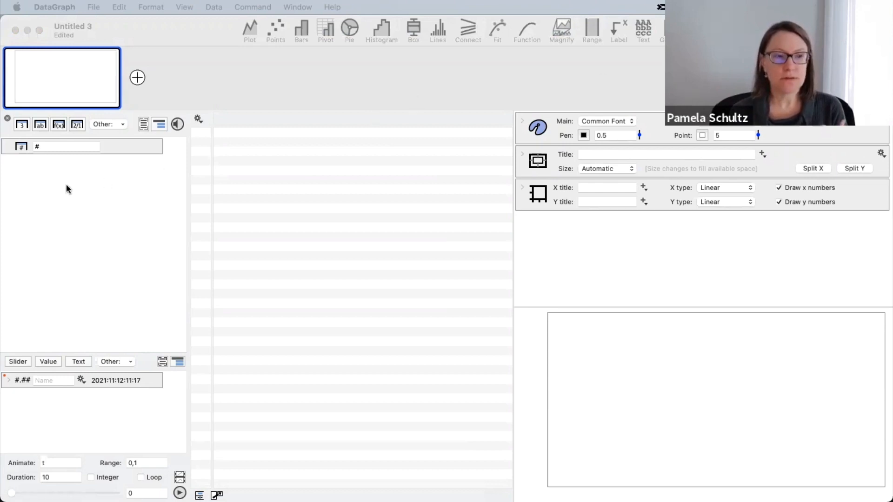
- Add an expression column with the formula # and set its number of rows to 12
click(59, 124)
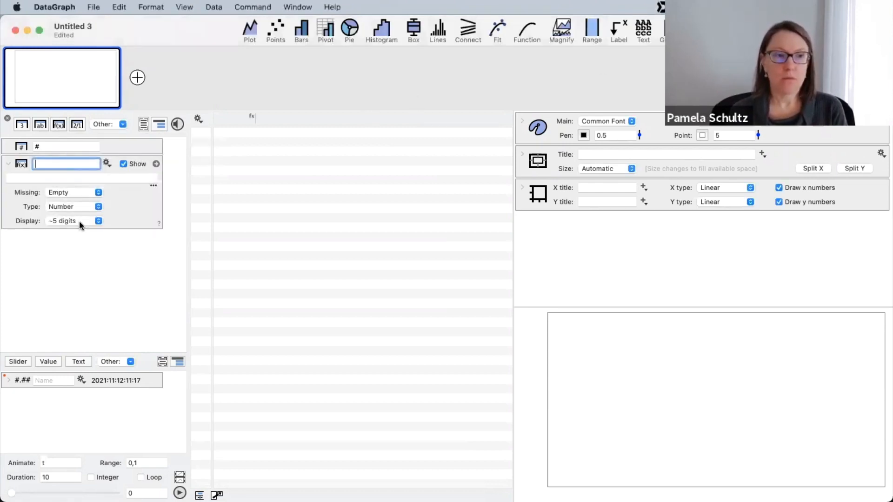
click(37, 180)
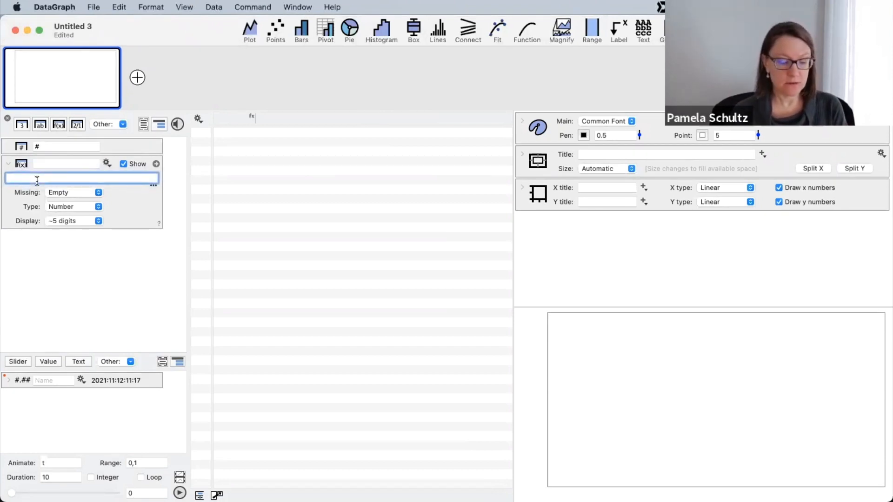
text(#)
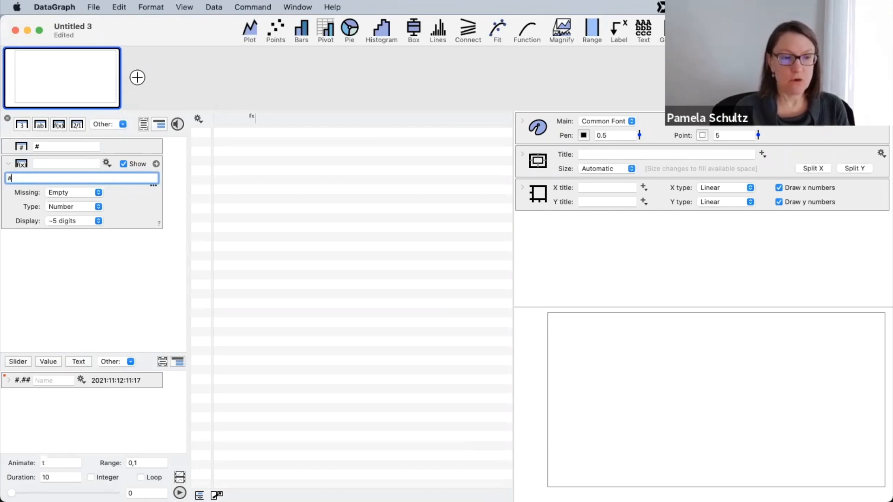
key(Return)
click(73, 204)
text(12)
key(Return)
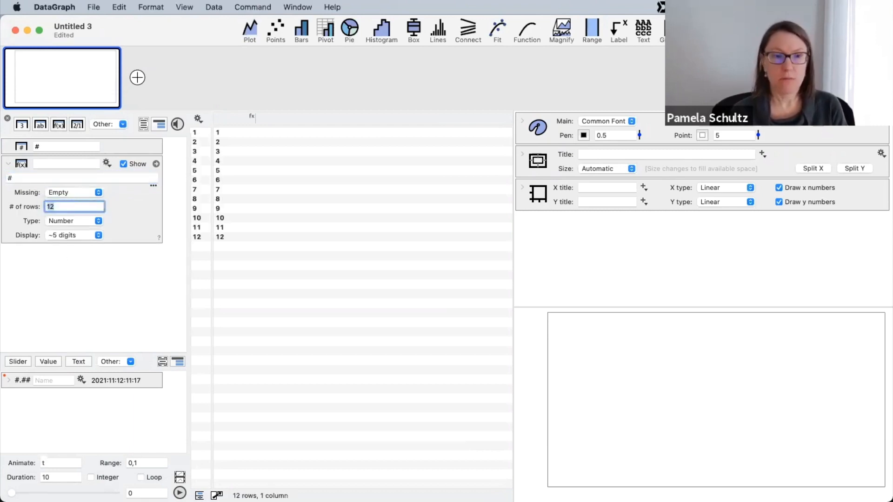
- Name the new expression column "times"
click(234, 120)
double_click(234, 120)
text(times)
click(281, 228)
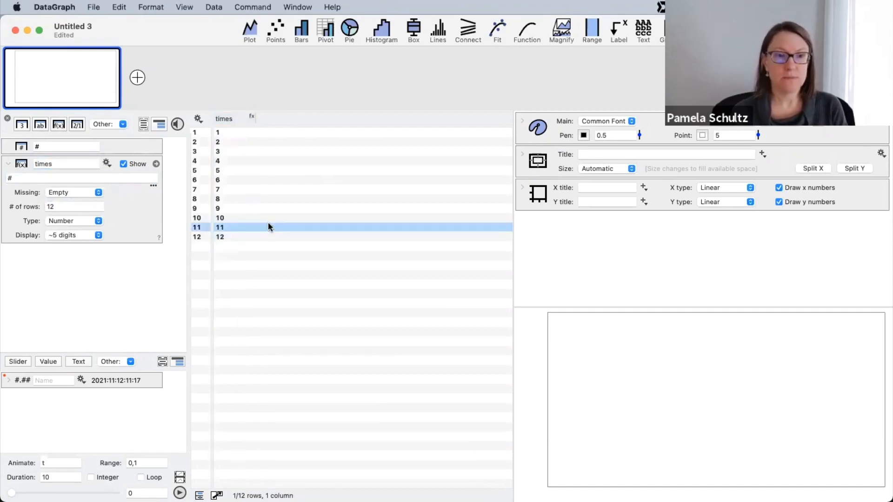
- Duplicate the times expression column
click(21, 217)
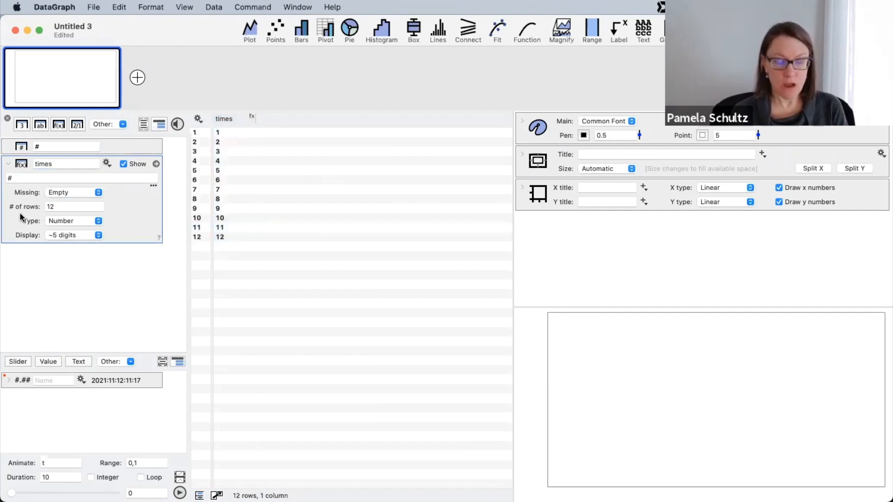
key(super+d)
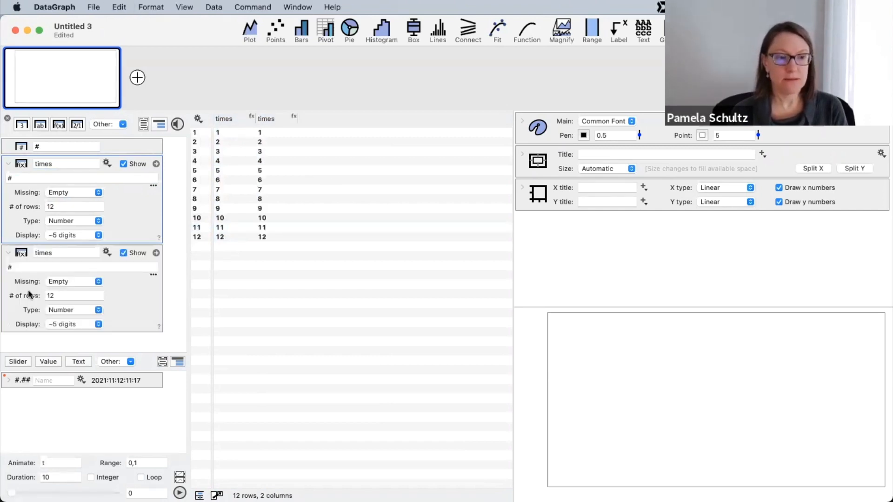
- Change the duplicated times column's formula to #+12 and collapse the settings of both times columns
click(20, 267)
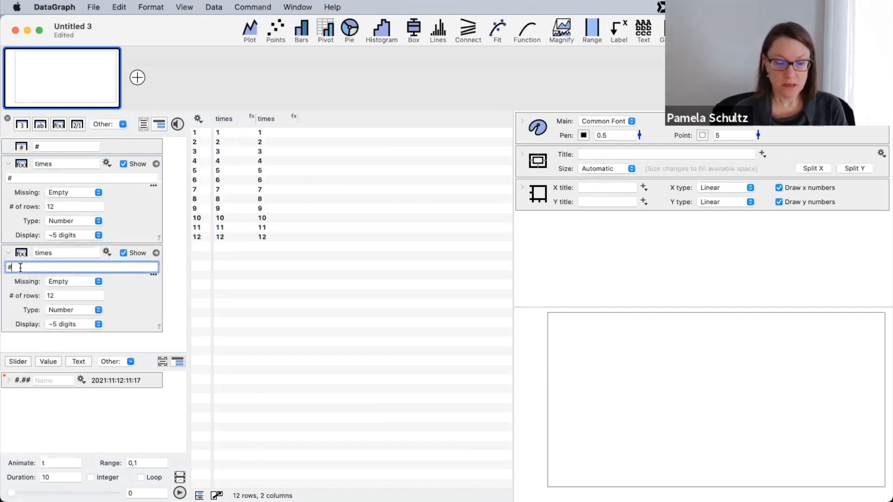
text(+12)
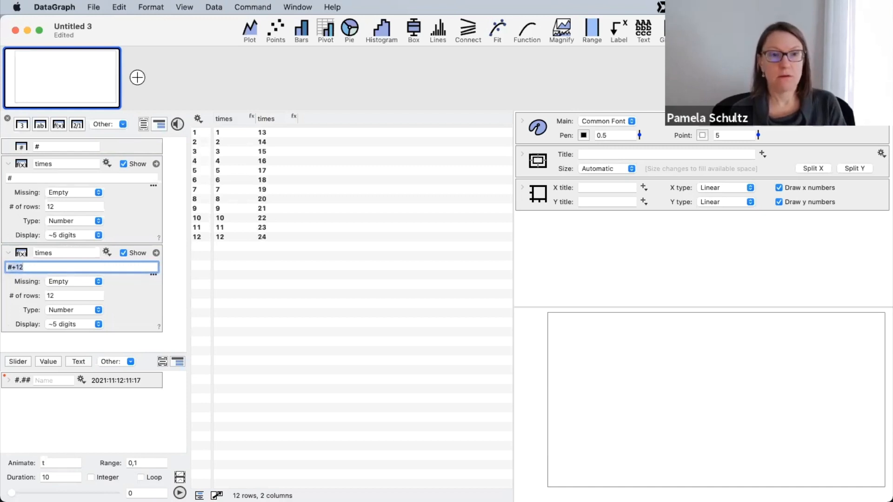
key(Return)
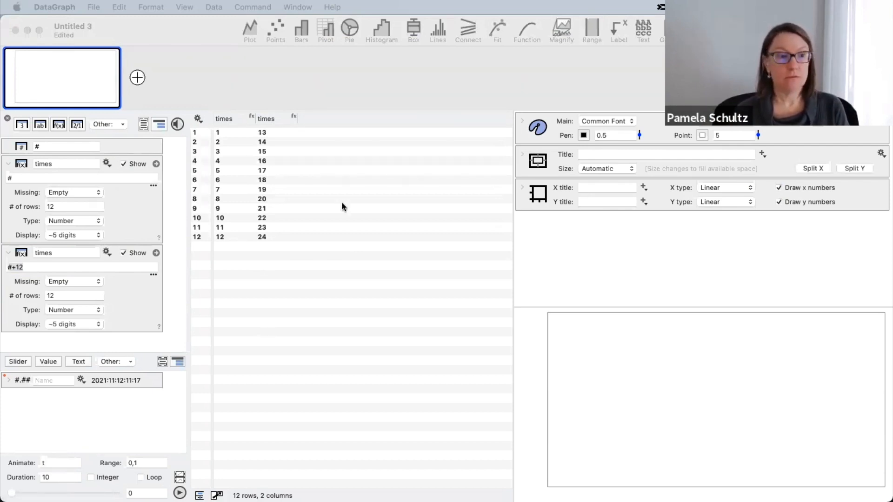
click(9, 167)
click(8, 166)
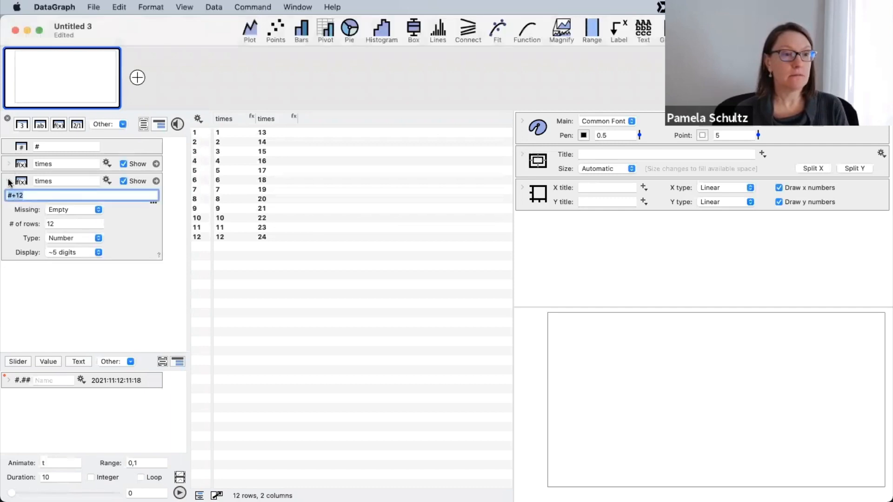
click(8, 181)
- Add an expression column with the formula sin(times*2π/12)
click(58, 125)
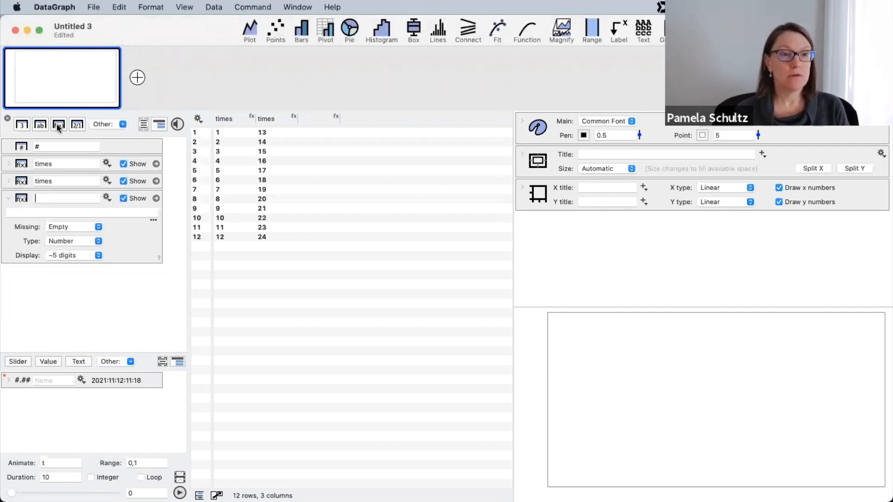
click(51, 213)
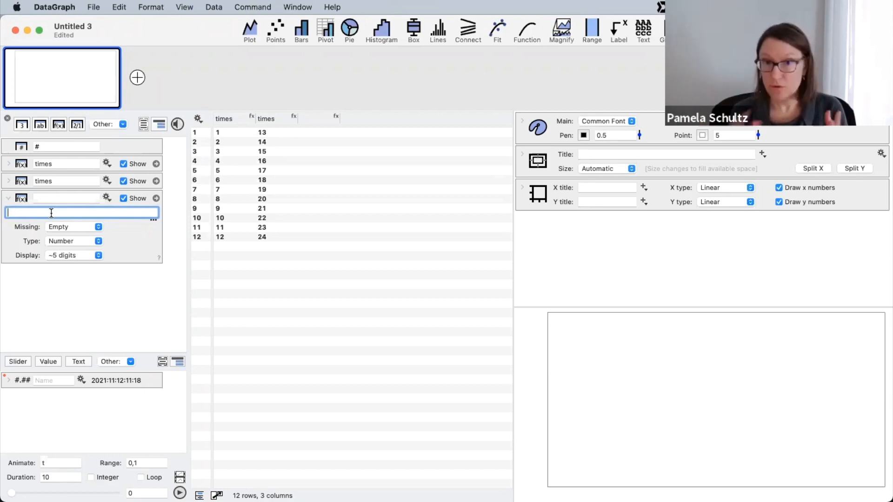
text(sin(times*2π/12))
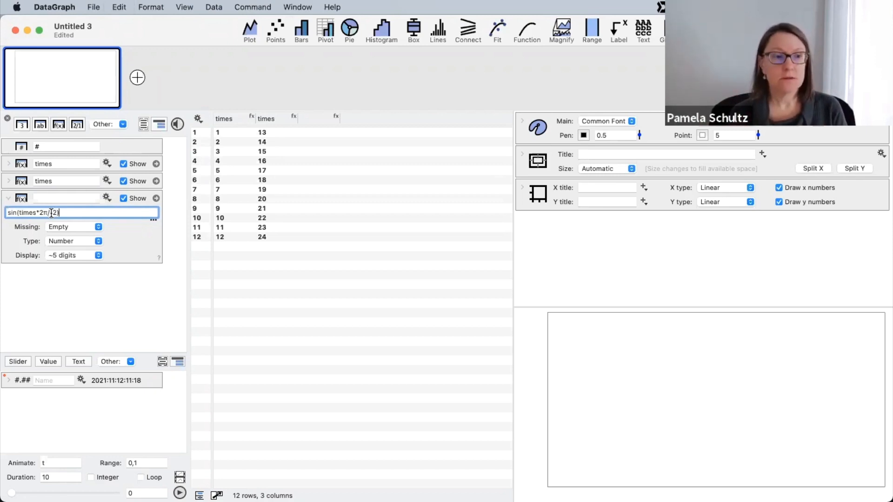
key(Return)
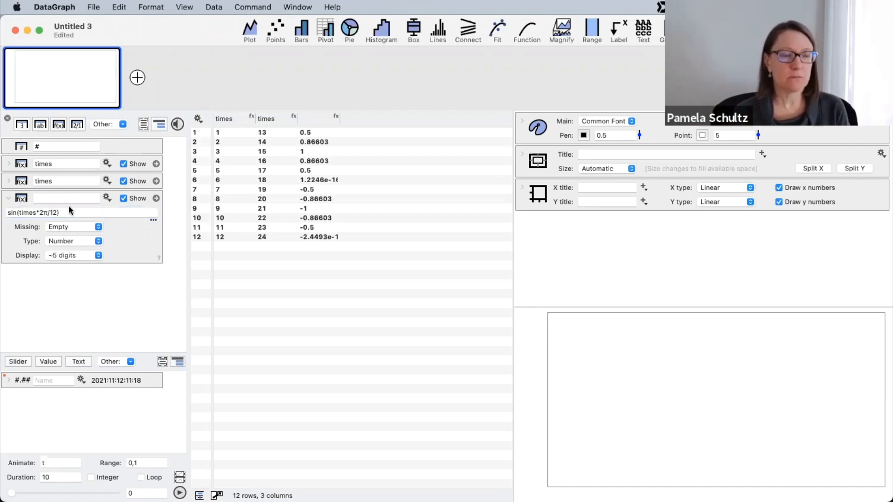
- Examine the parts of the sine formula and the first times column it refers to
drag(59, 213, 41, 210)
double_click(26, 212)
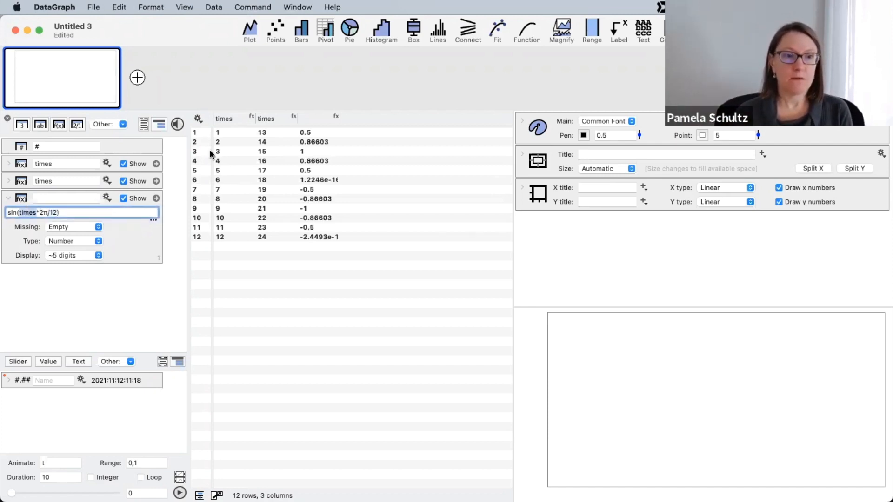
click(231, 120)
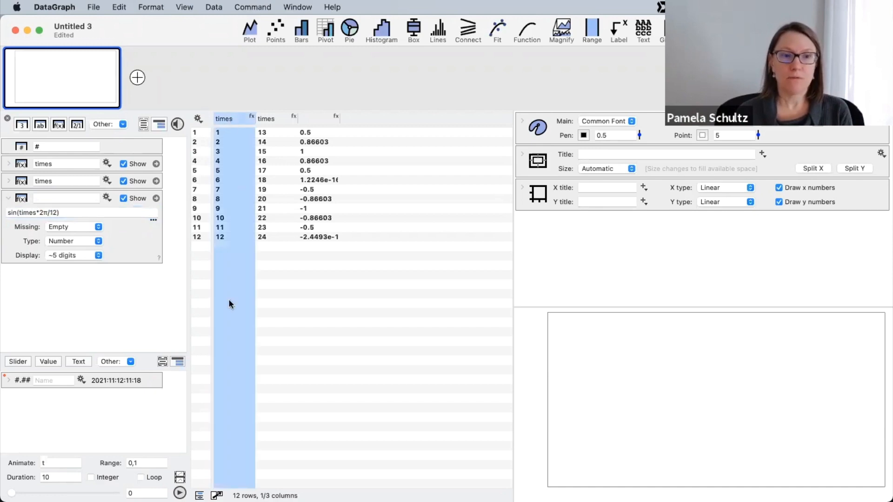
click(39, 213)
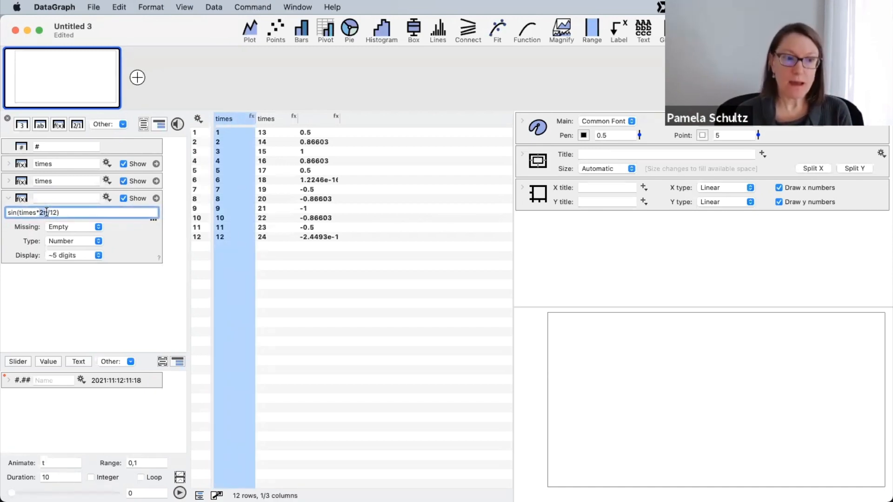
drag(58, 213, 48, 212)
click(82, 212)
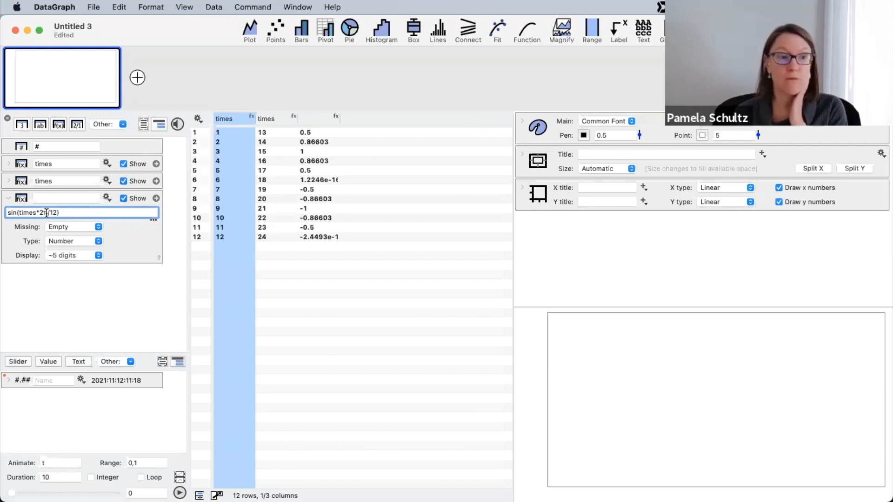
click(91, 212)
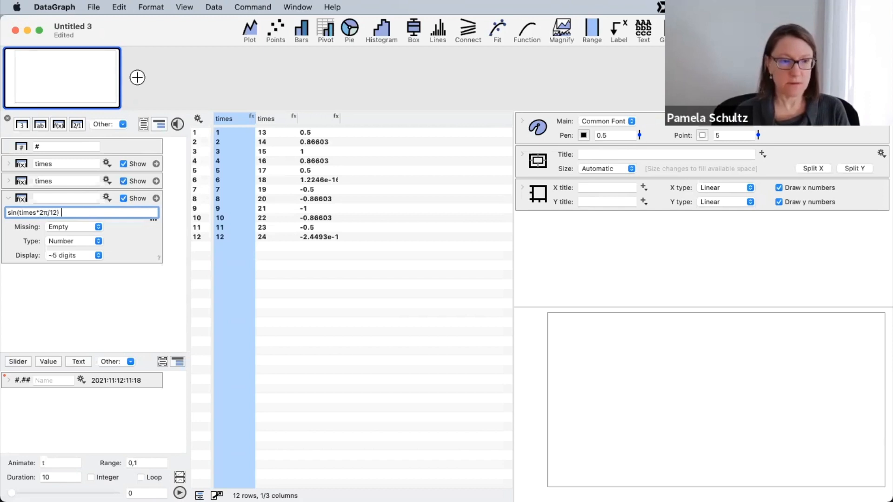
click(115, 296)
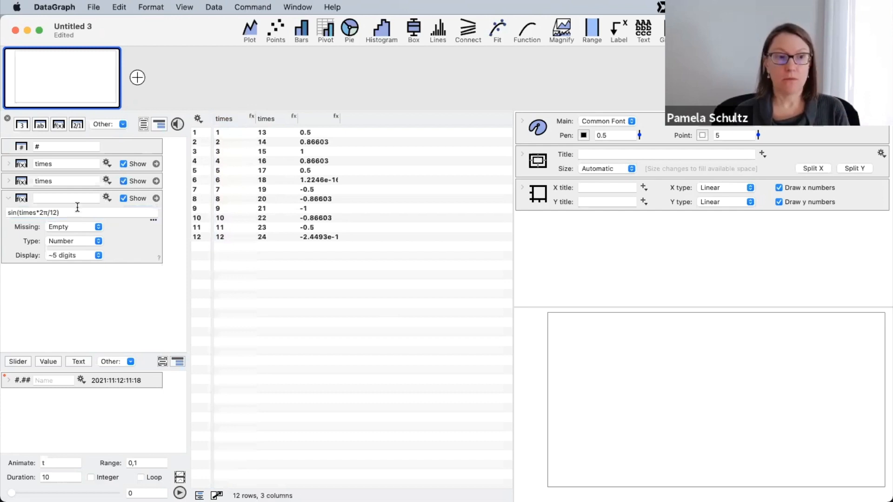
- Add another expression column with the formula pi and set its number of rows to 12
click(59, 125)
click(52, 286)
text(pi)
click(84, 314)
text(12)
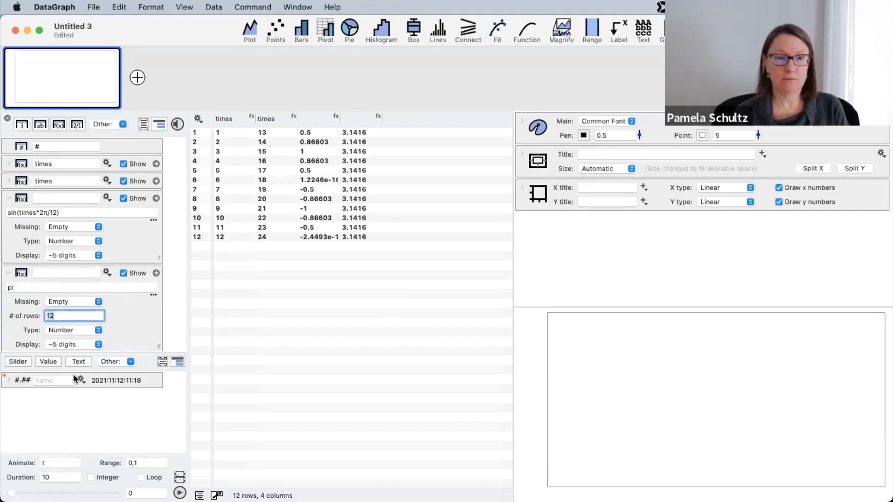
click(8, 288)
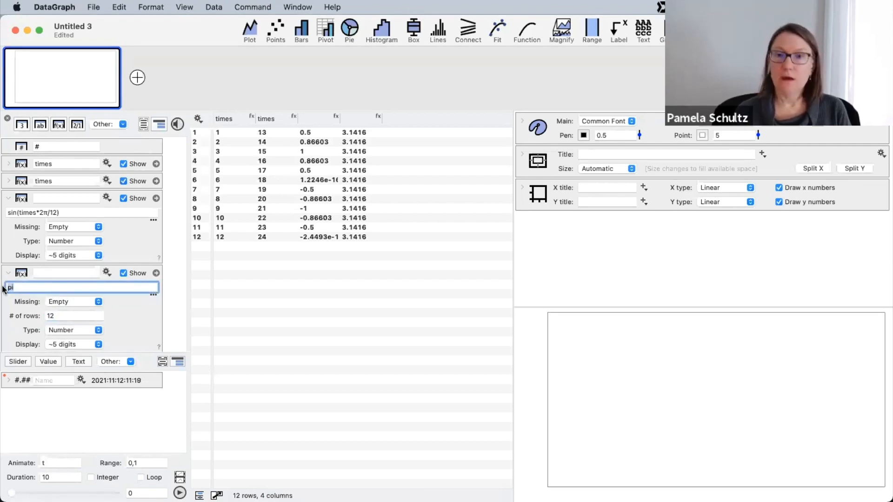
click(726, 7)
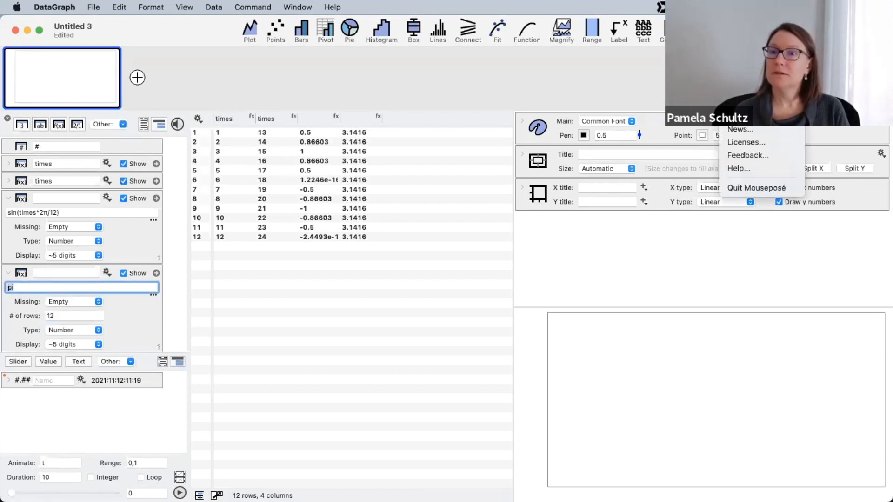
click(755, 34)
click(722, 7)
key(Escape)
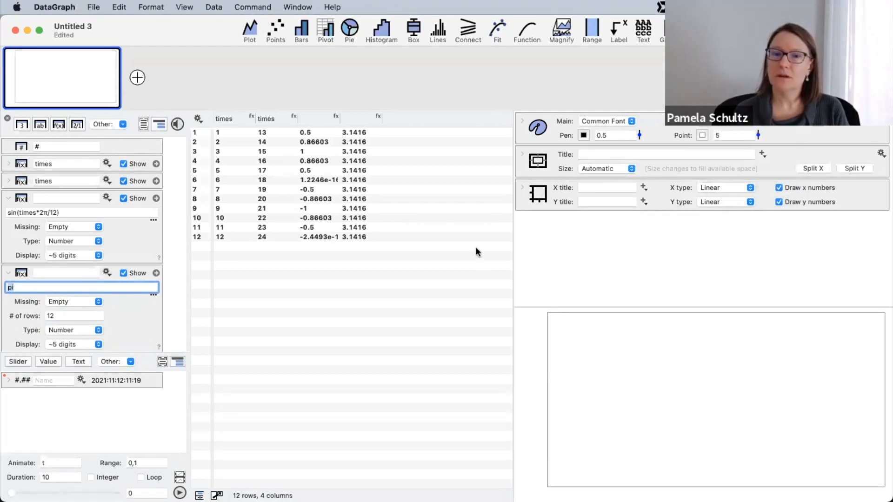
click(475, 246)
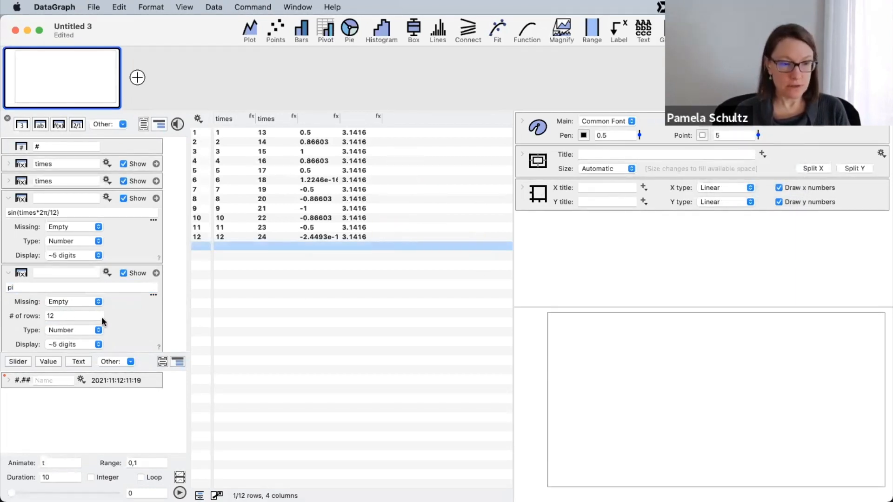
mouse_move(91, 318)
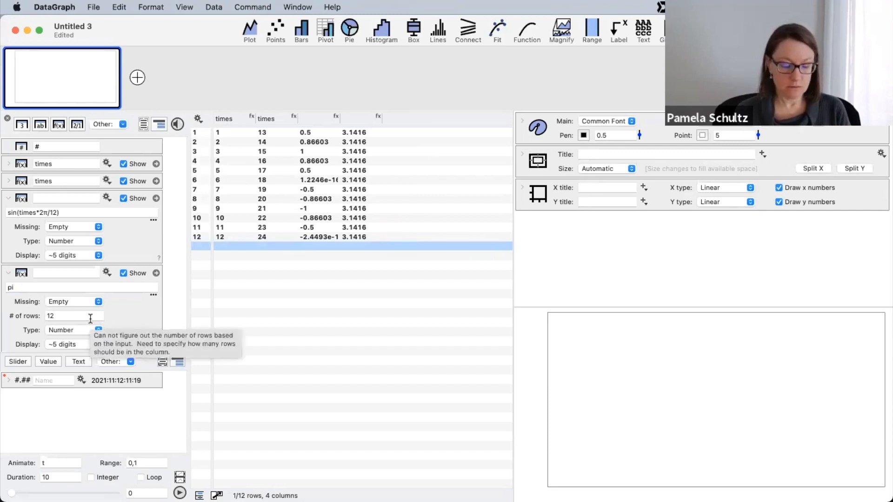
key(super)
key(alt)
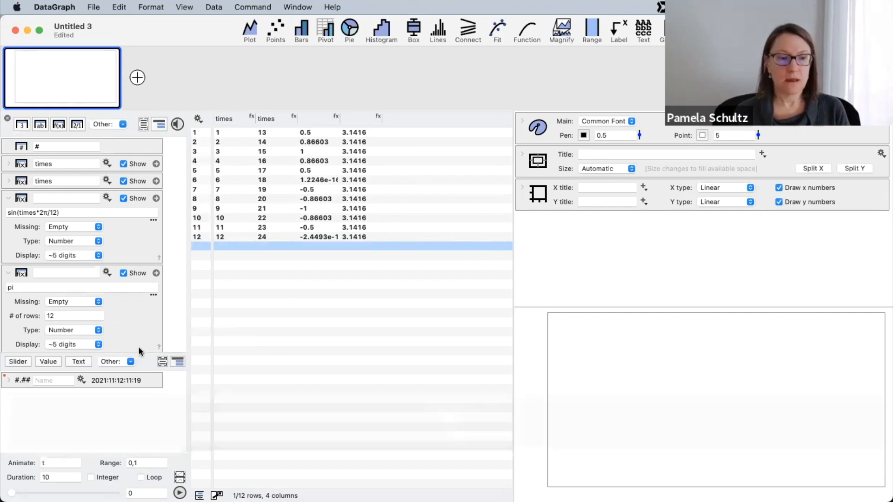
- Replace the formula pi with the symbol π in the newest expression column
click(27, 286)
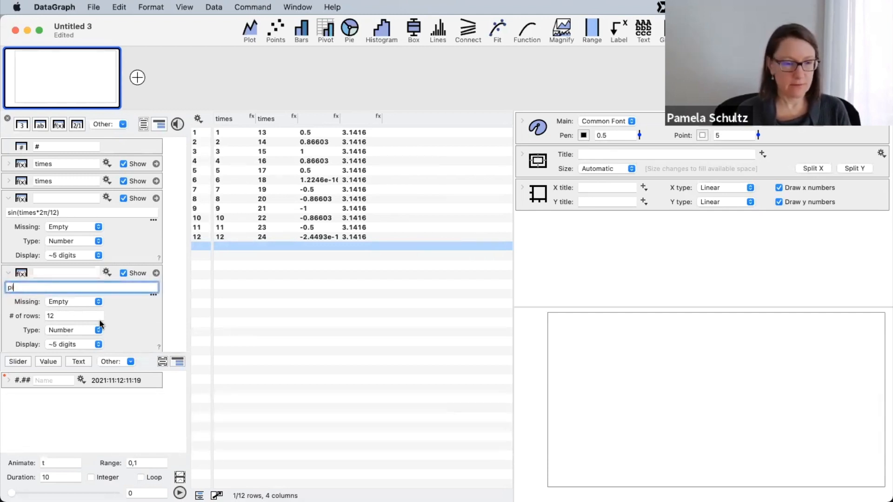
text(π)
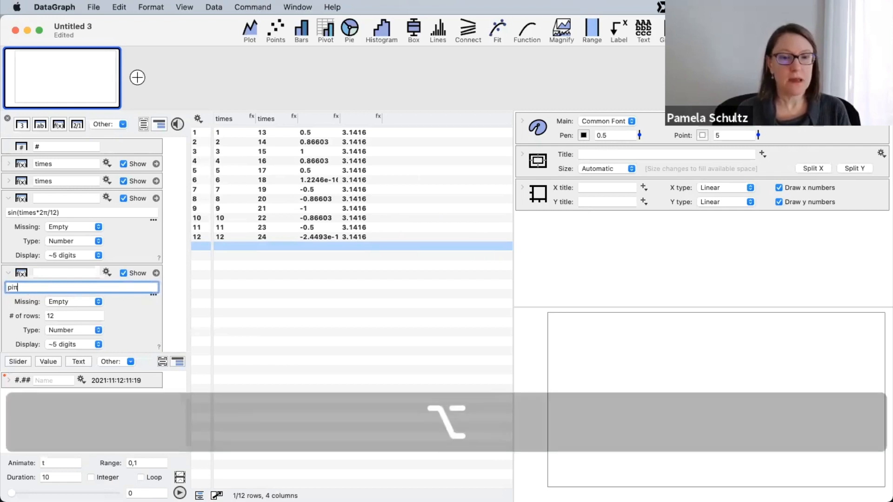
key(Return)
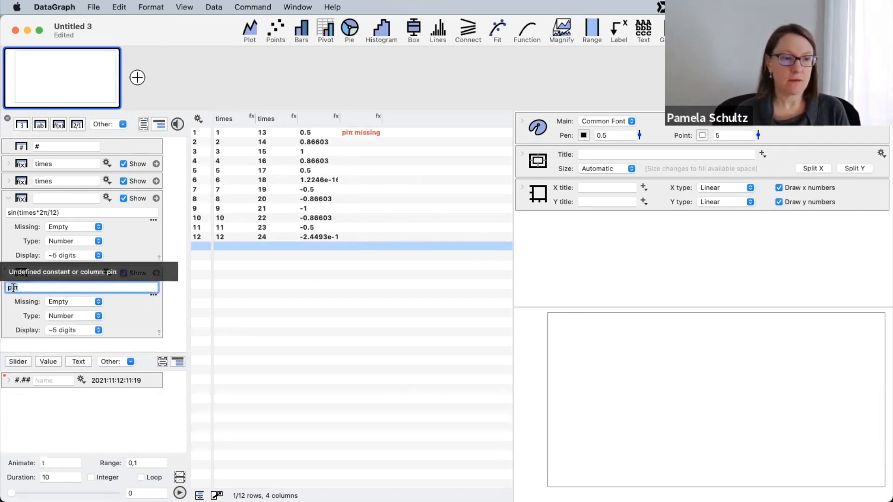
click(12, 288)
key(BackSpace)
key(Return)
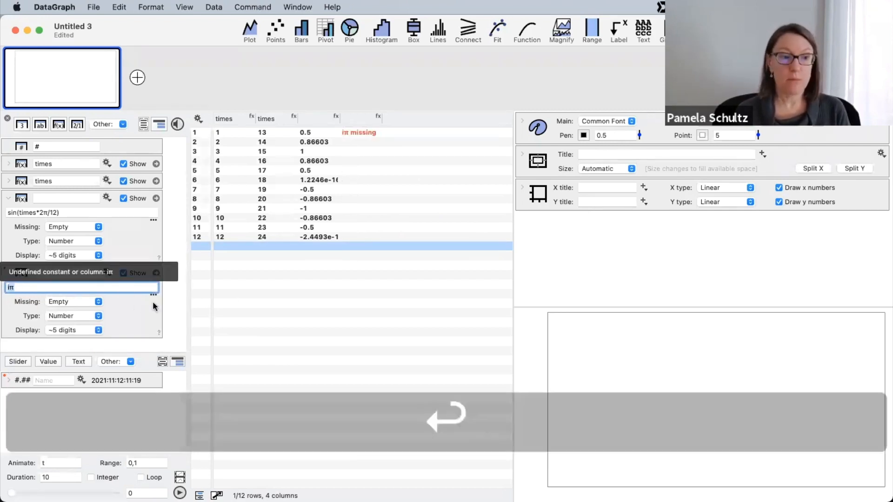
click(7, 288)
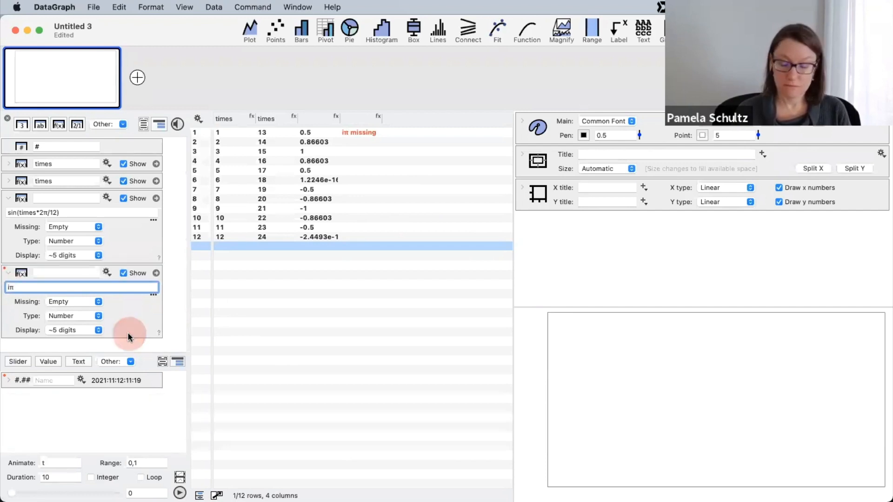
key(Delete)
key(Return)
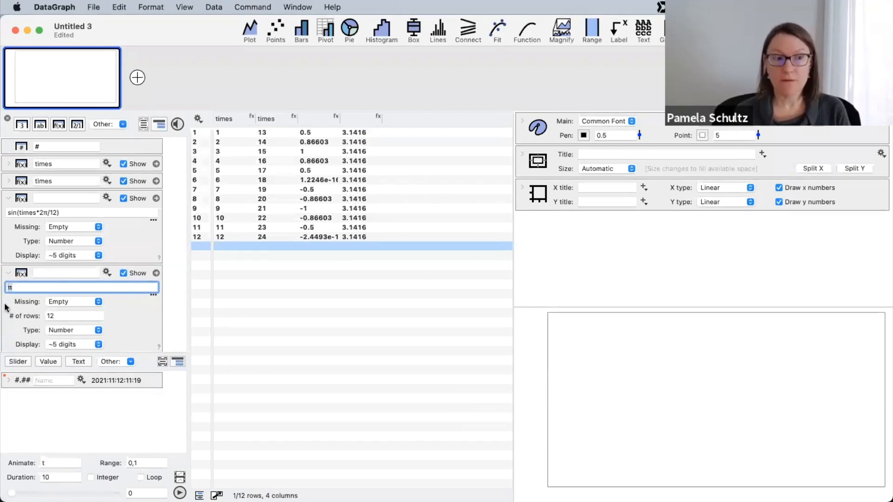
- View the π formula in the expanded editor, close it and delete that expression column
click(15, 315)
click(153, 295)
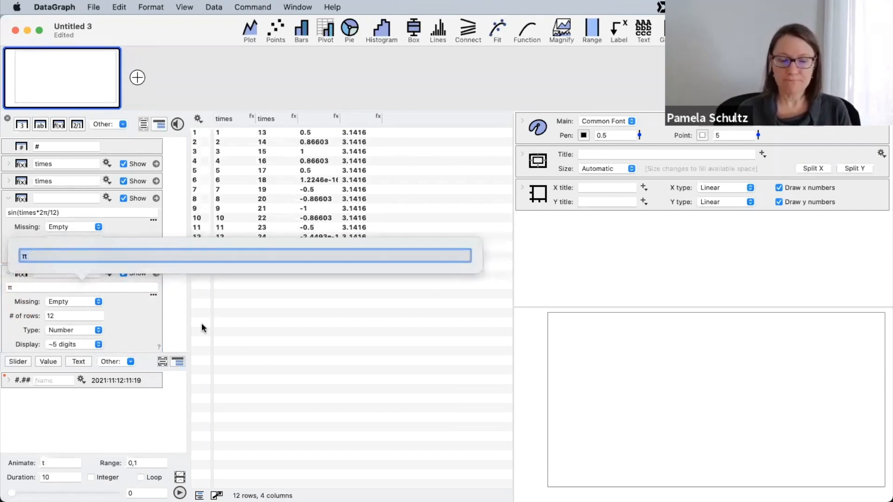
click(172, 314)
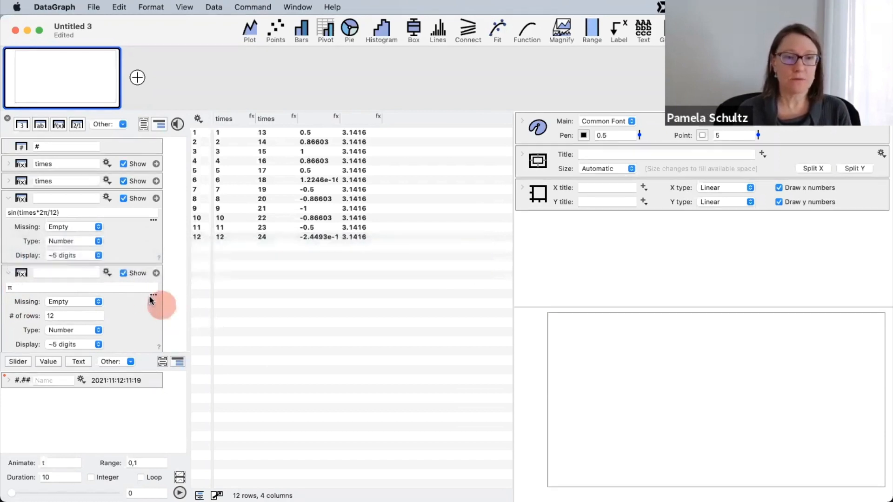
click(20, 275)
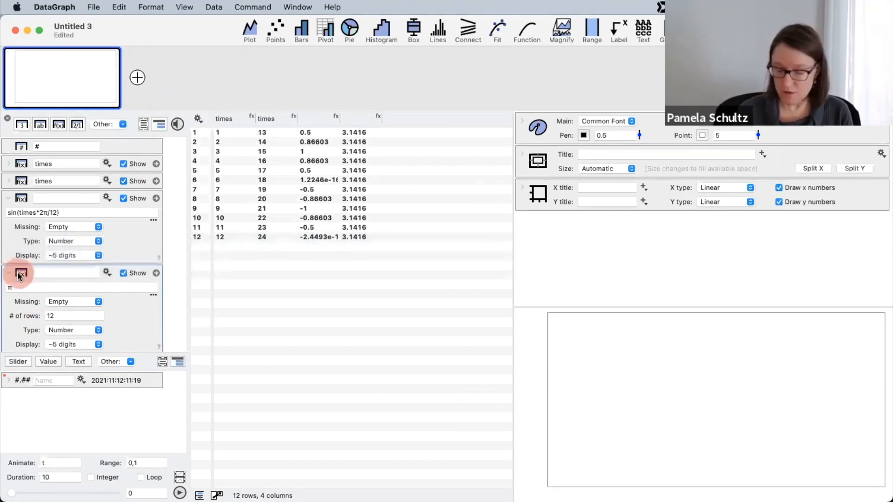
key(BackSpace)
- Name the sine expression column "x"
click(28, 230)
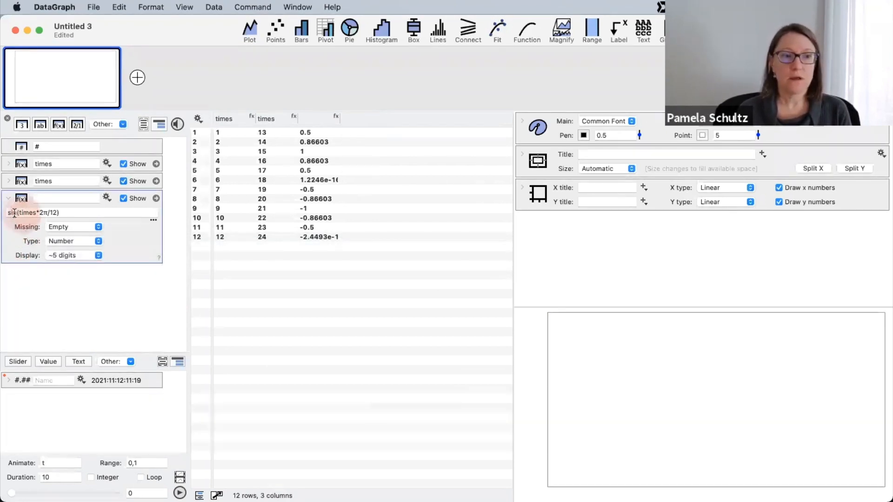
click(79, 211)
click(322, 118)
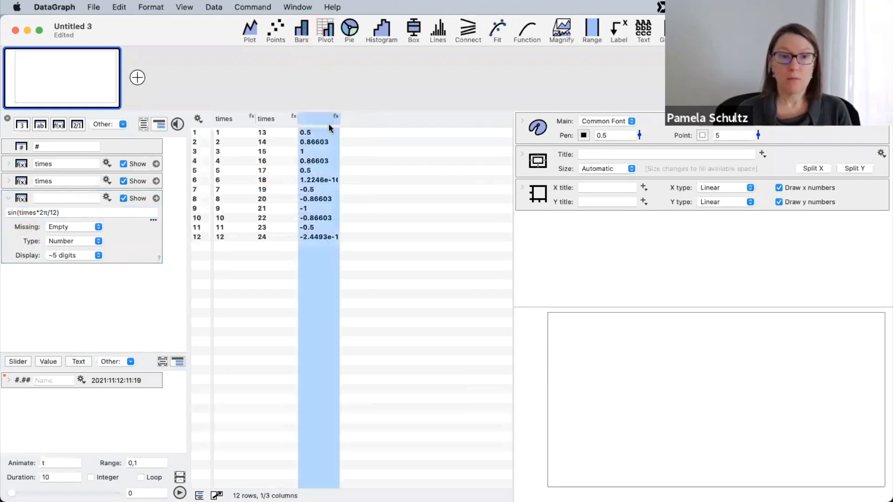
click(310, 120)
text(x)
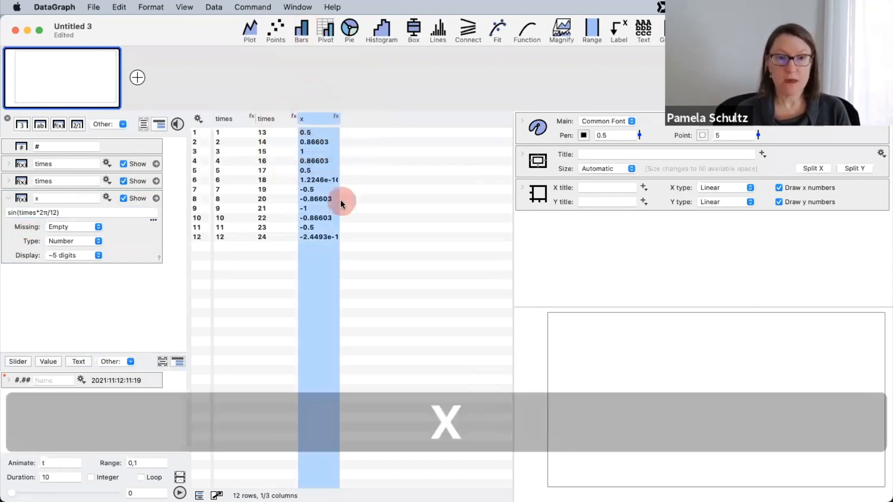
click(340, 199)
- Duplicate the x expression column
click(16, 247)
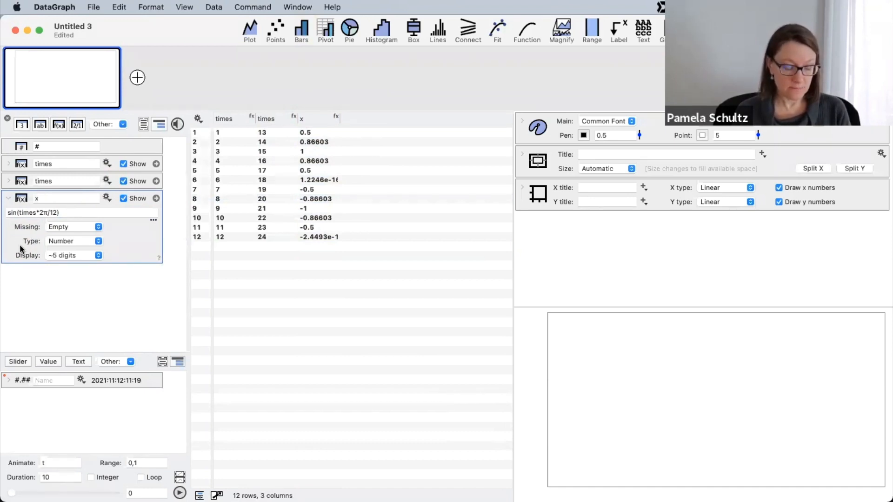
key(alt)
drag(19, 245, 62, 303)
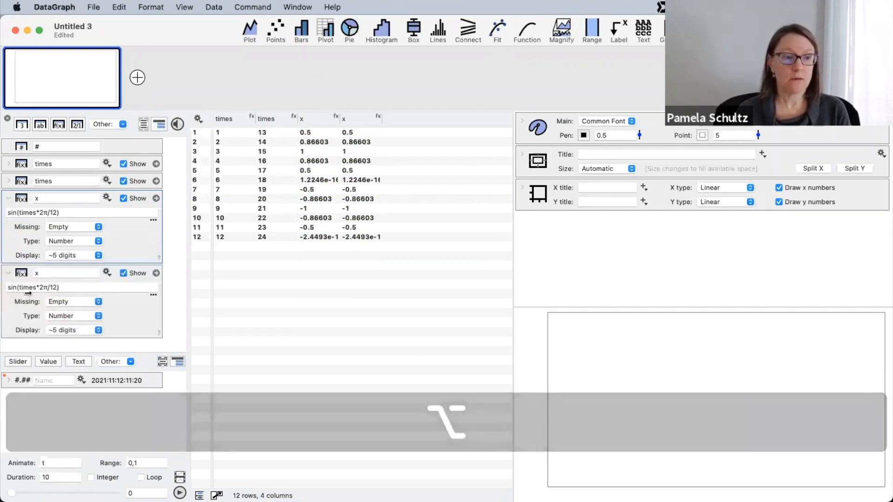
- Change the duplicated x column's formula to cos(times*2π/12) and name that column "y"
click(7, 287)
text(cos)
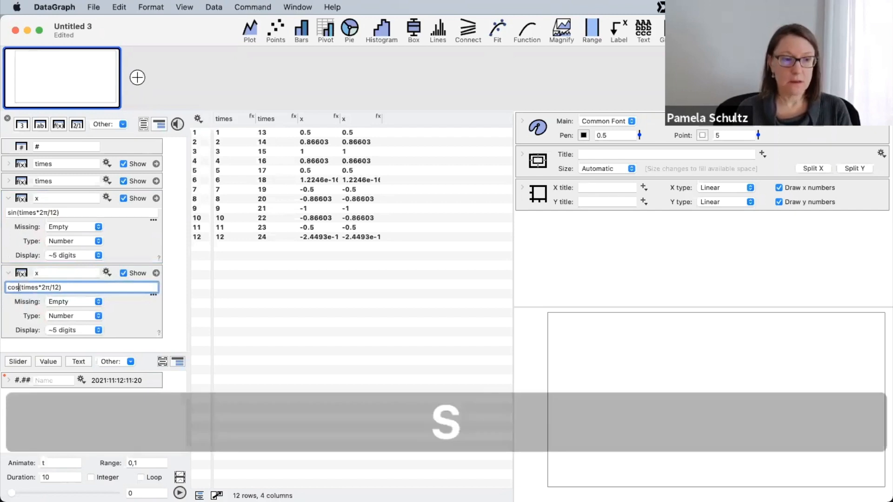
key(Return)
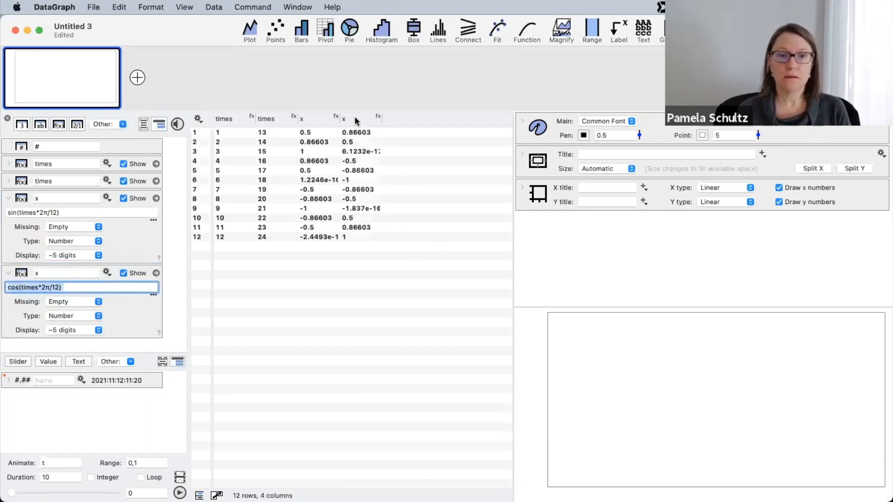
click(354, 116)
key(BackSpace)
text(y)
key(Return)
- Plot the x and y columns together as points on the graph
click(316, 118)
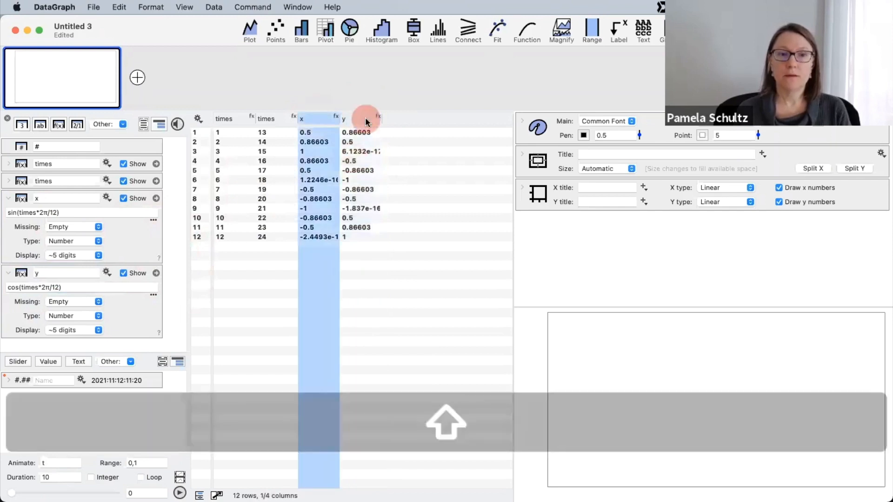
shift+click(366, 122)
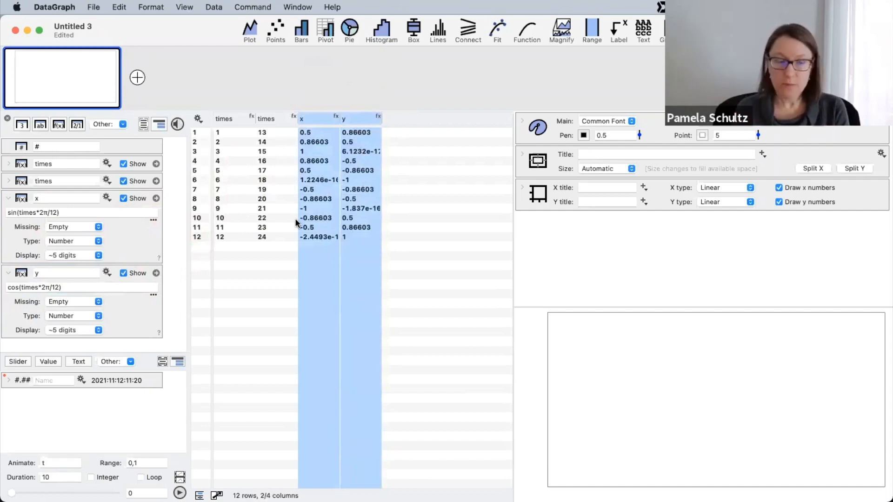
click(275, 28)
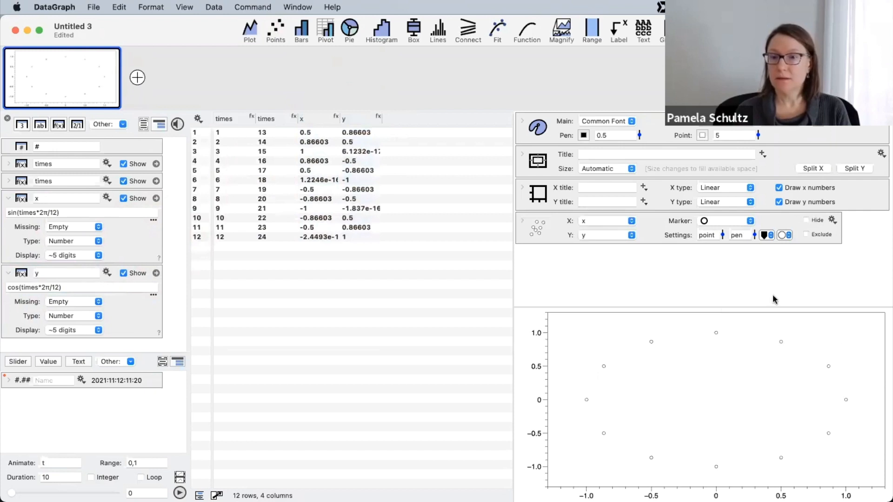
- Give the plotted points a filled circle marker with a size of 21
click(724, 222)
click(719, 234)
click(722, 235)
click(718, 219)
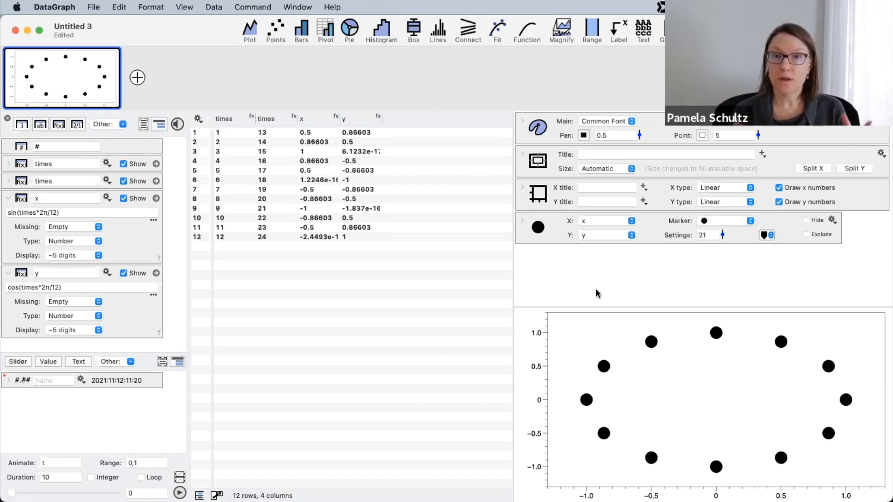
- Pad the axes so the x and y scales are equal, and turn off both the x and y axis numbers
click(522, 188)
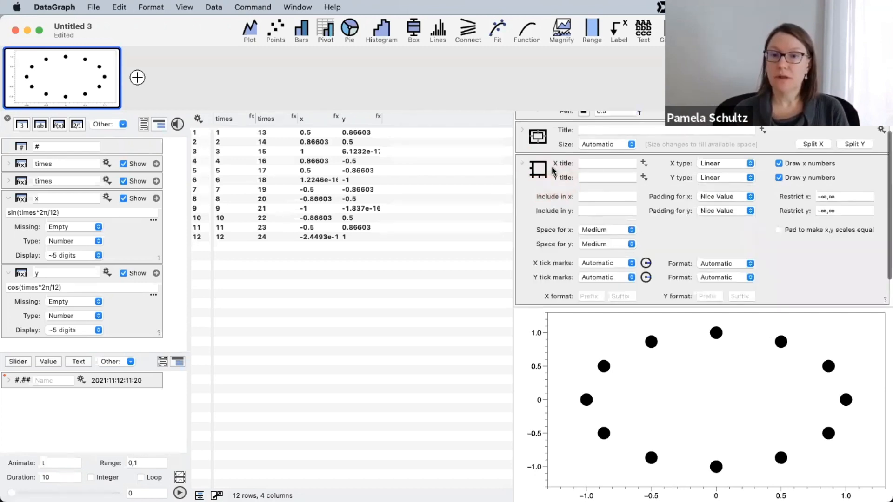
key(ctrl+a)
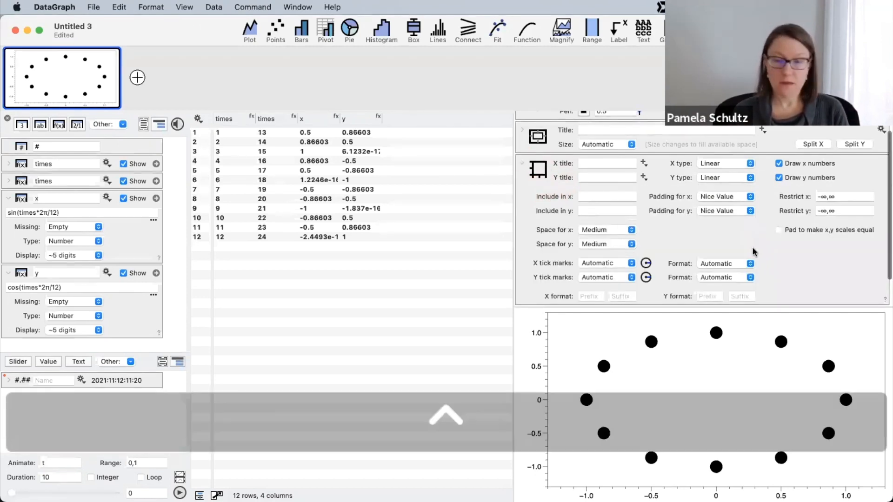
drag(732, 237, 782, 236)
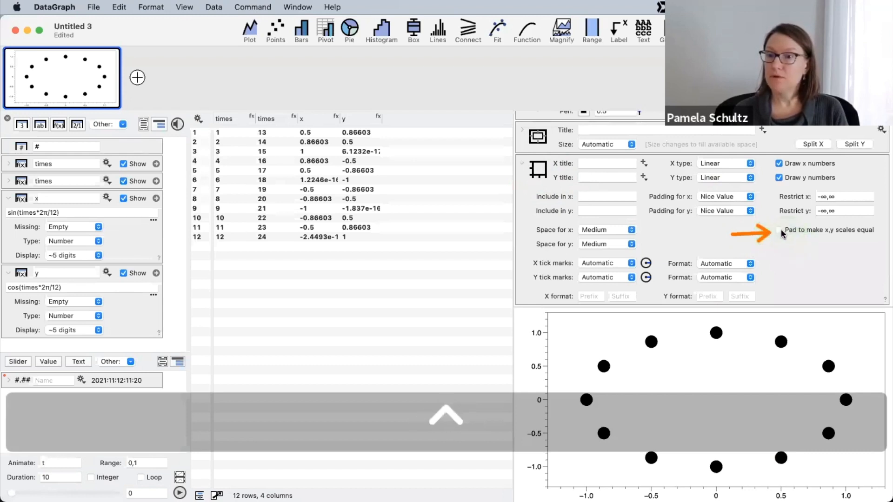
click(778, 230)
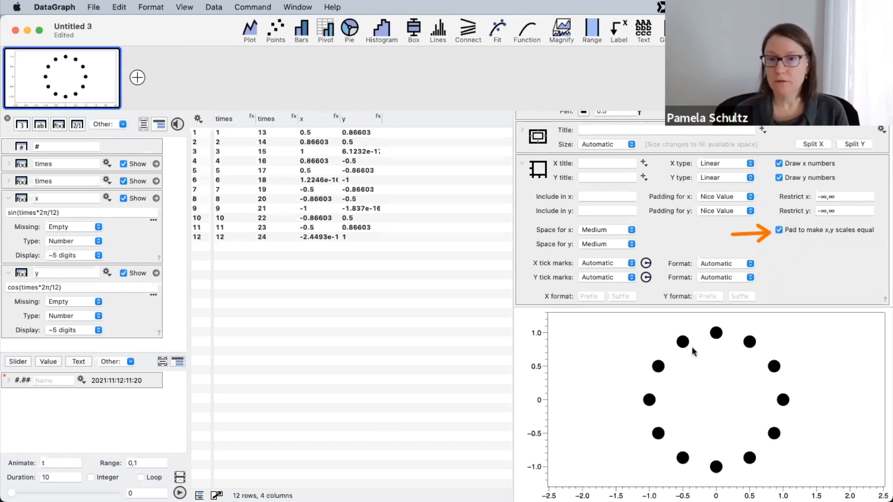
click(522, 162)
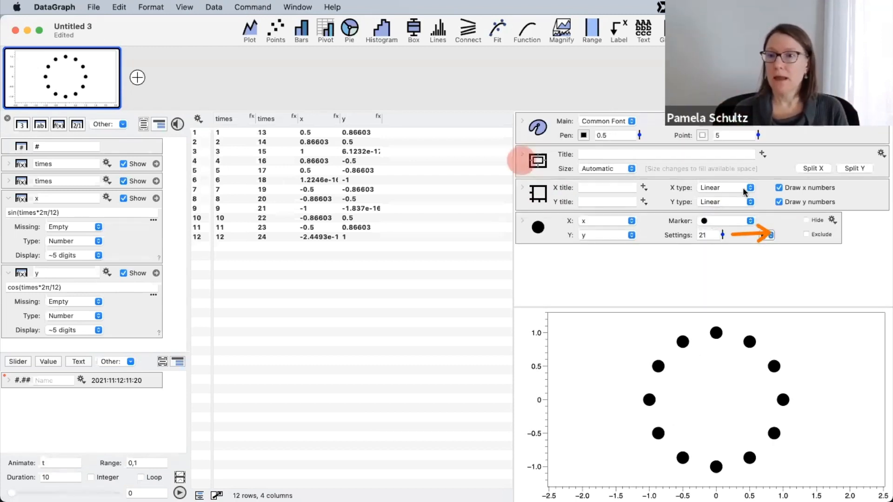
click(787, 188)
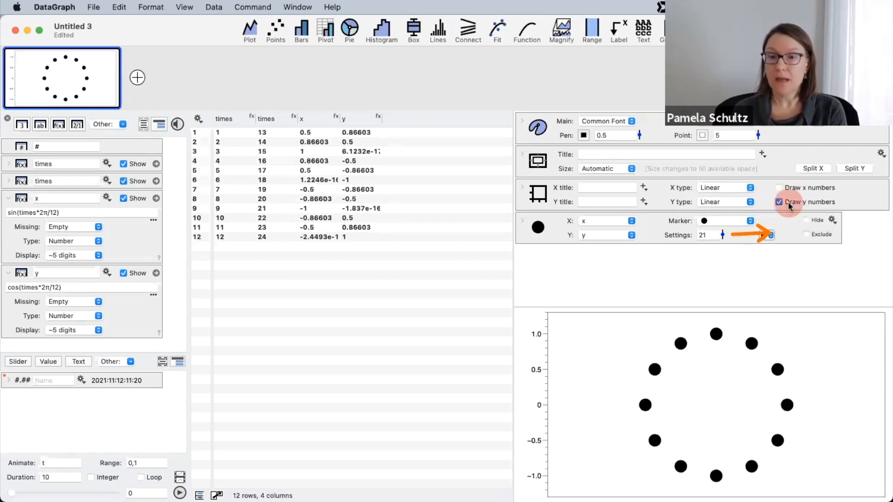
click(788, 202)
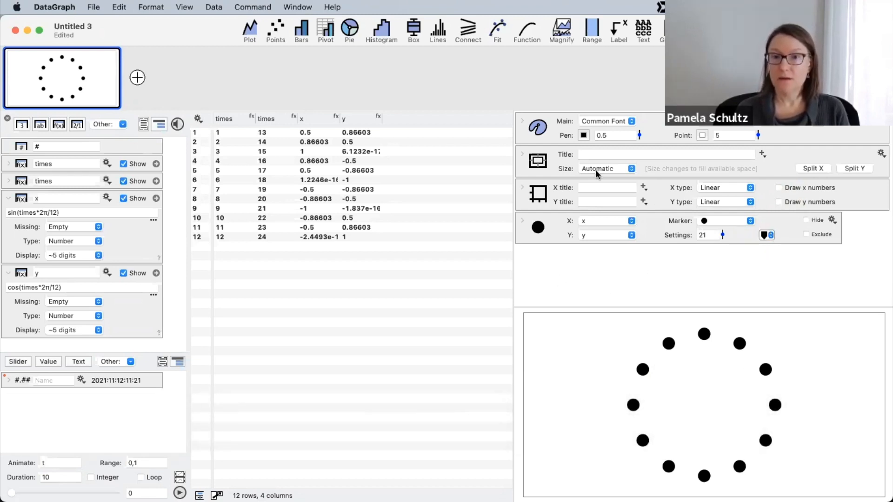
- Set the graph to a specified size of 600,600 and display it at 50%
click(606, 169)
click(603, 180)
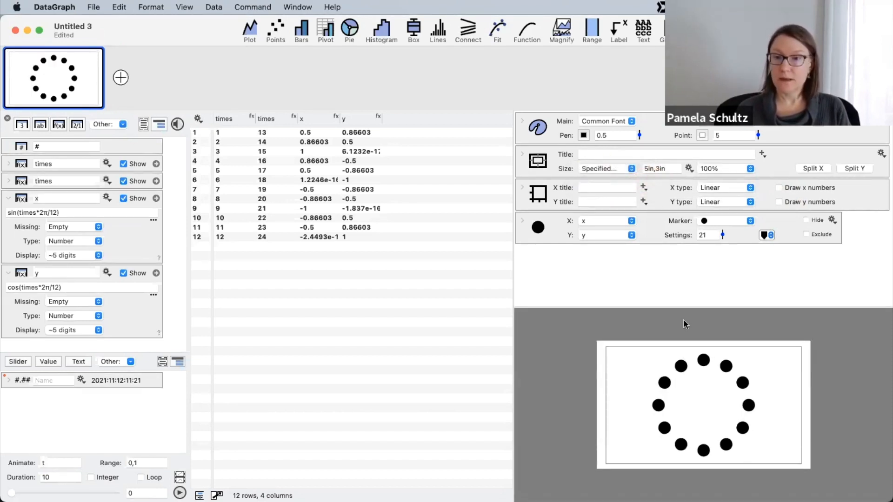
click(667, 171)
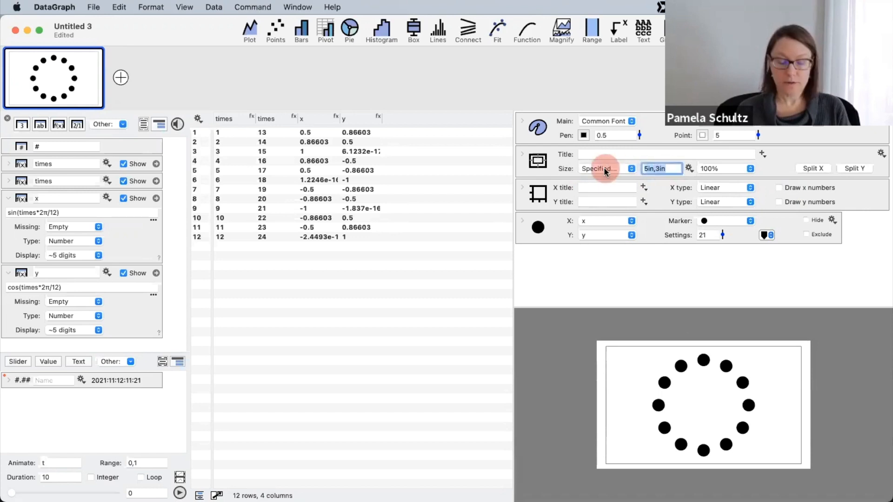
text(400)
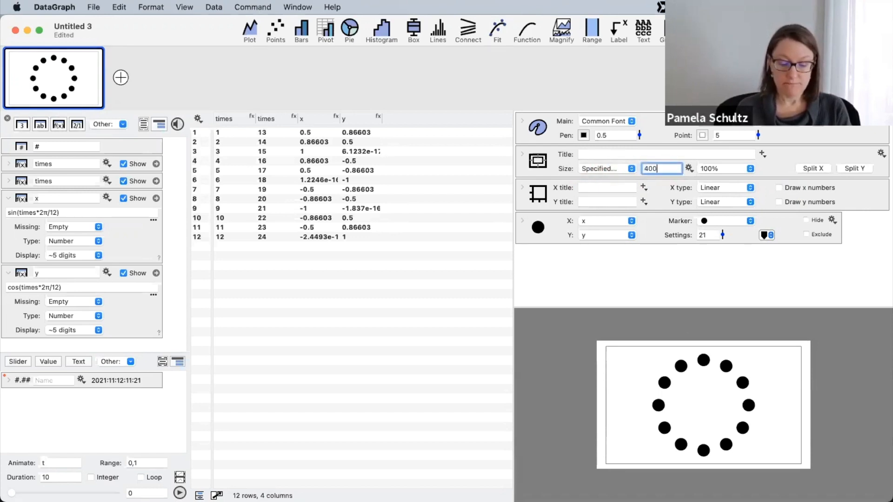
key(BackSpace)
key(BackSpace)
key(BackSpace)
text(600,600)
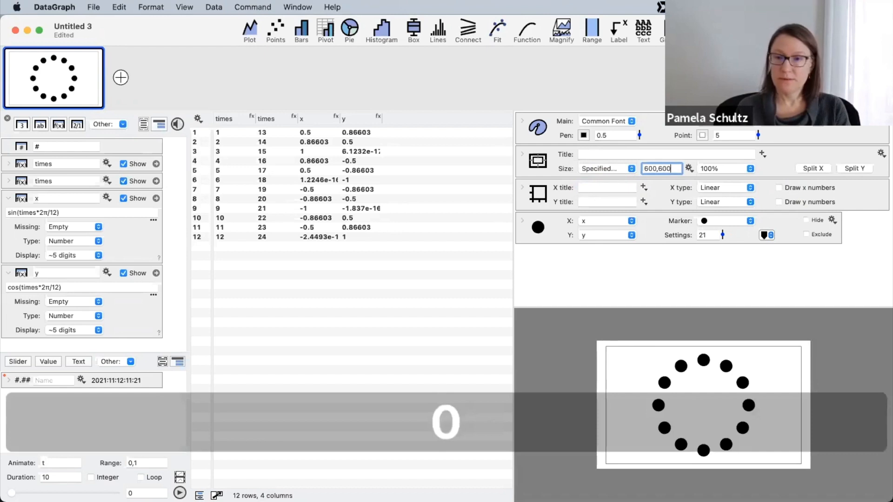
key(Return)
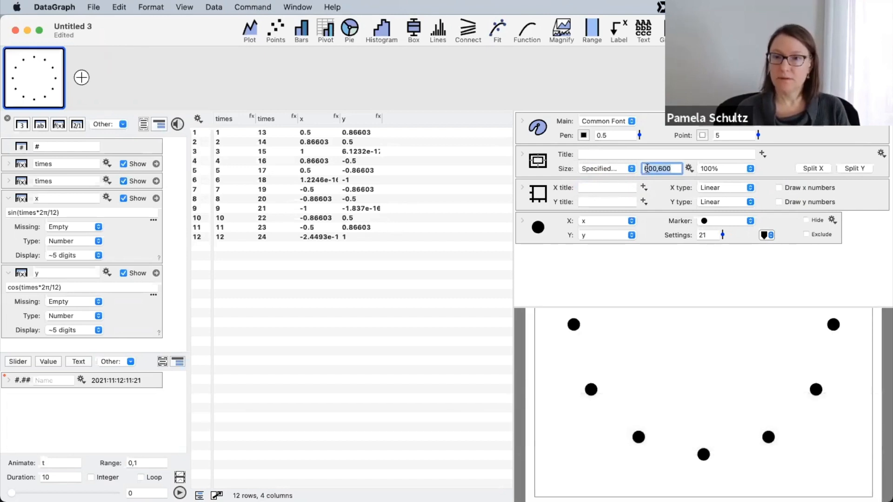
click(710, 169)
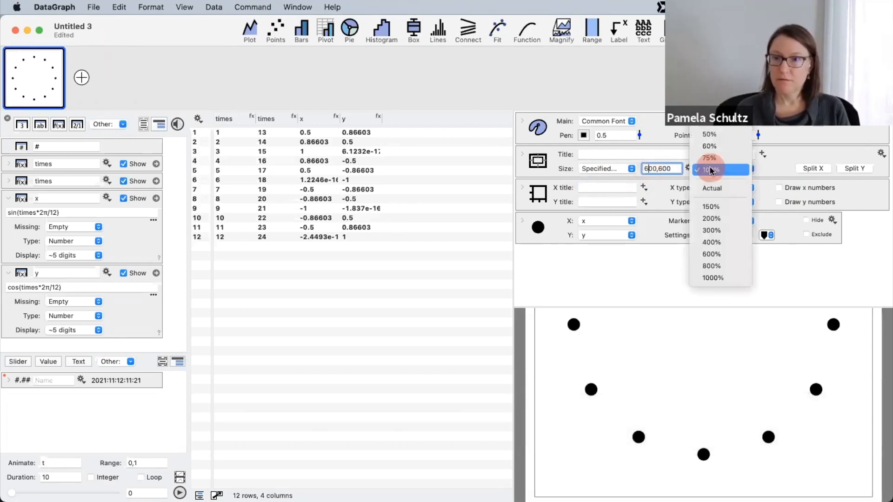
click(713, 135)
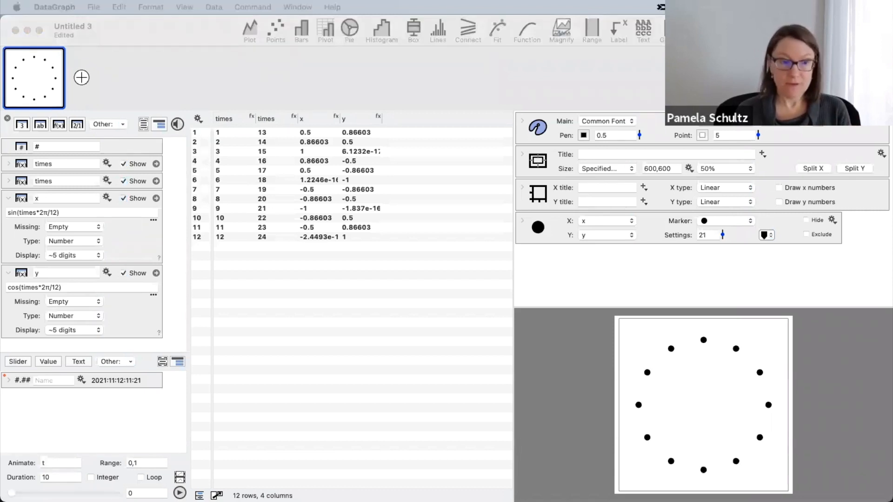
- Name the unnamed current time variable "T"
click(48, 380)
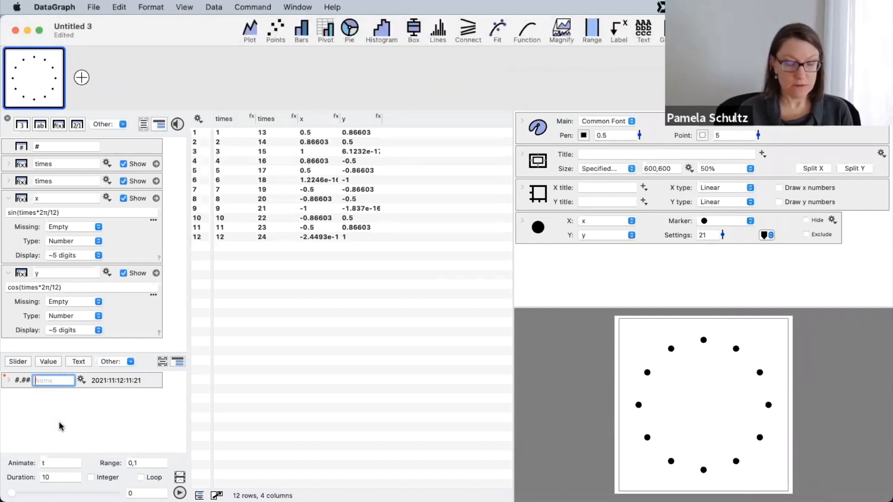
text(T)
key(Return)
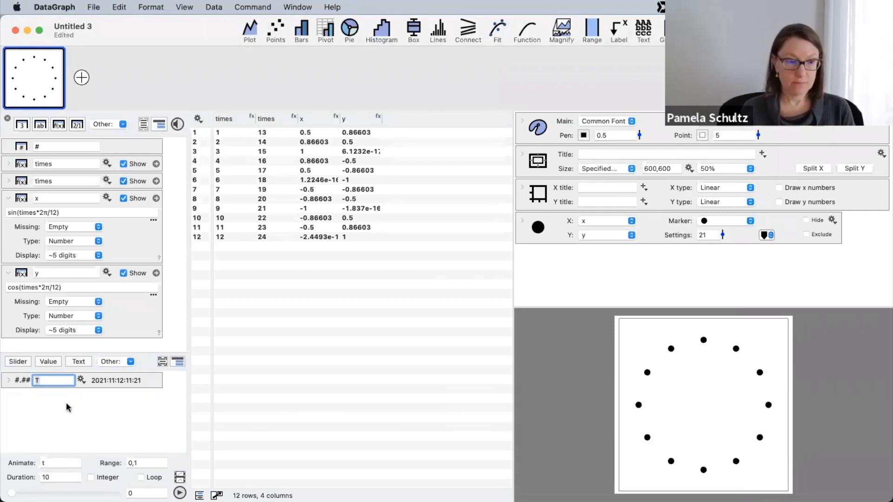
- Set the increment of time variable T to Second
click(8, 380)
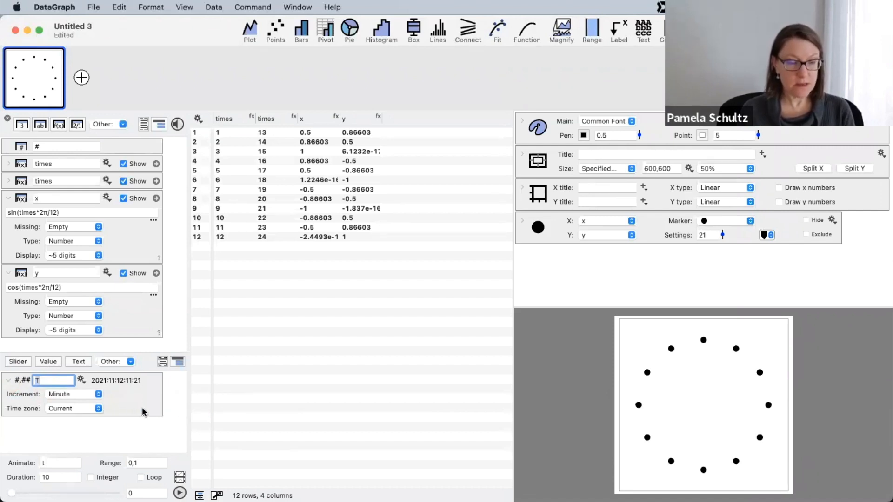
key(ctrl+a)
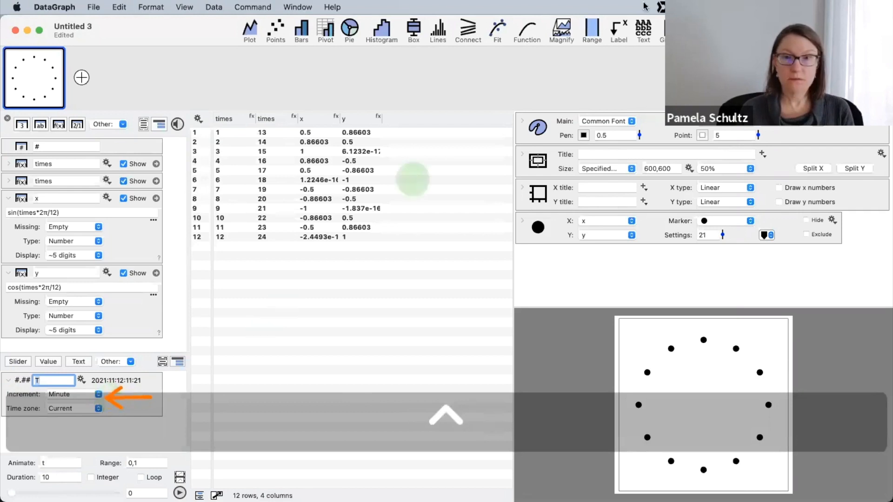
click(719, 7)
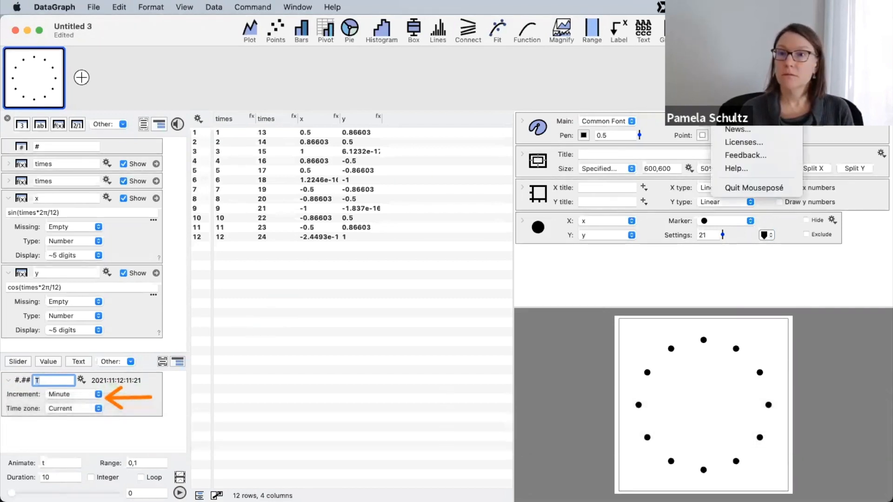
click(749, 21)
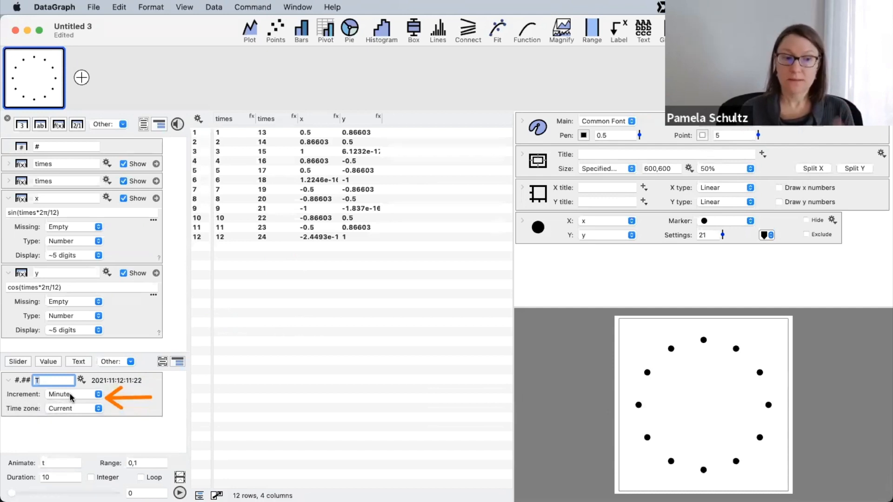
click(69, 393)
click(65, 407)
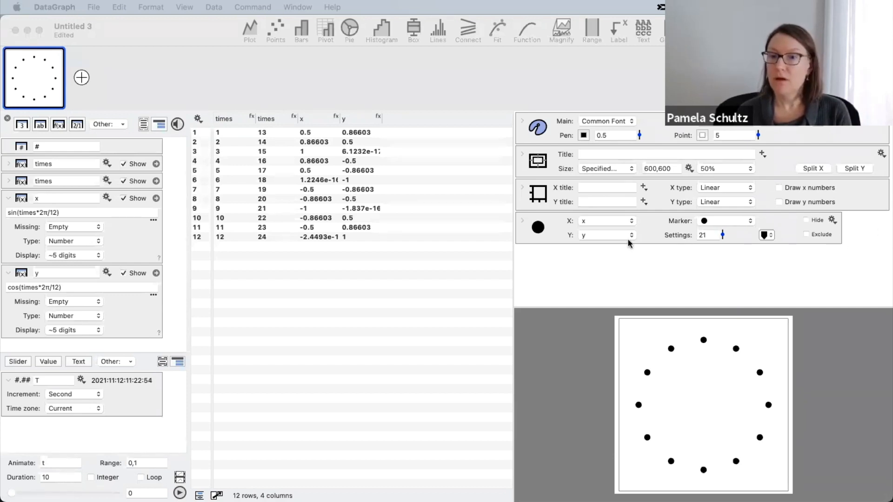
- Add a second Points command with a filled circle marker, size 38, coloured with Line Color 1
click(571, 263)
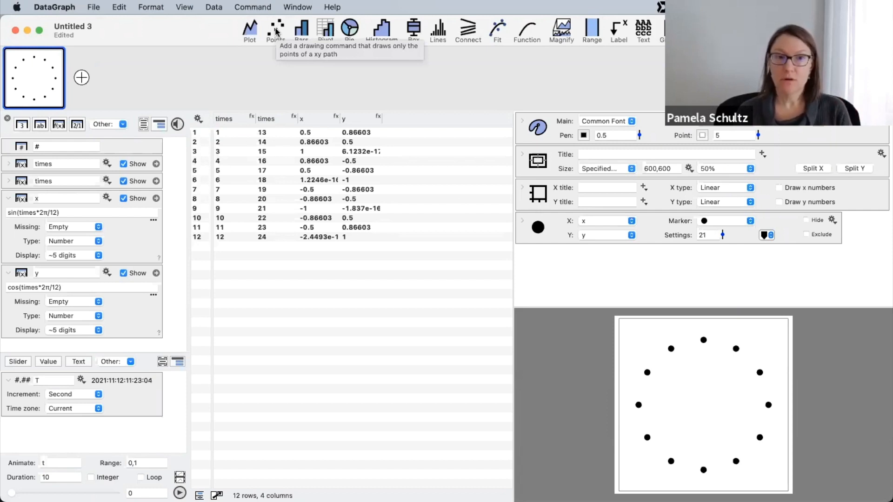
click(274, 90)
click(276, 29)
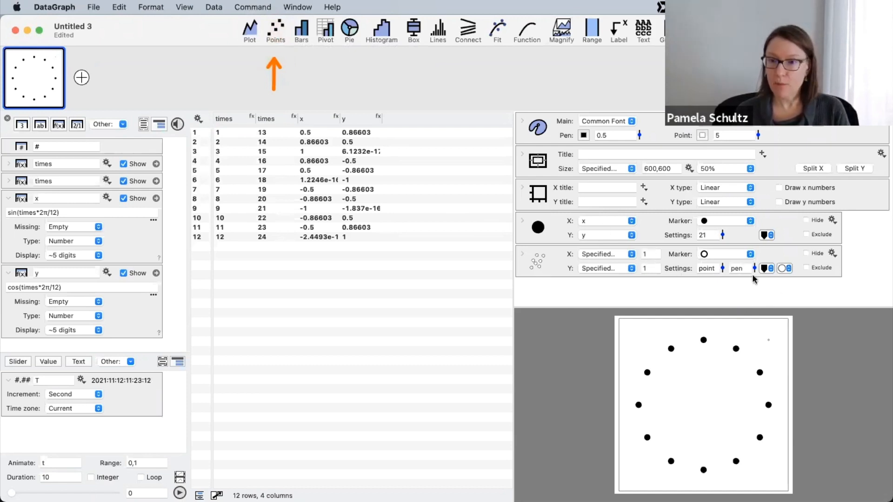
mouse_move(721, 272)
mouse_down()
mouse_move(718, 215)
mouse_move(723, 254)
mouse_up()
click(723, 255)
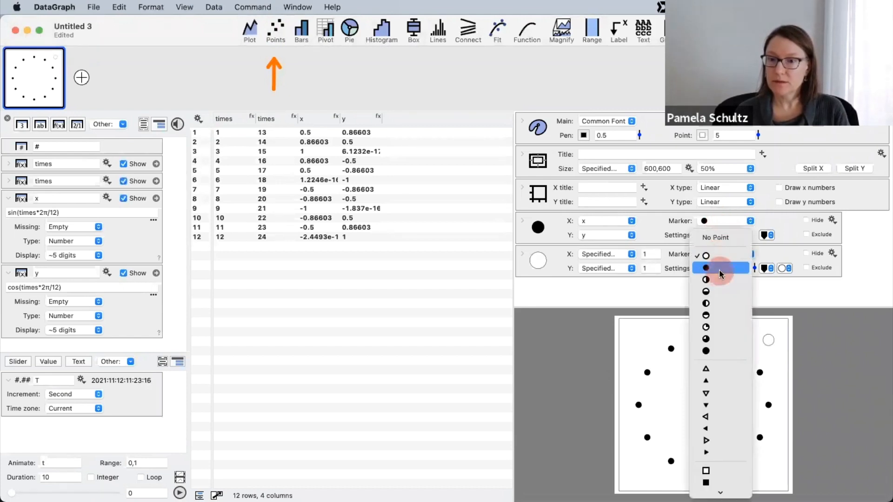
click(719, 269)
click(767, 269)
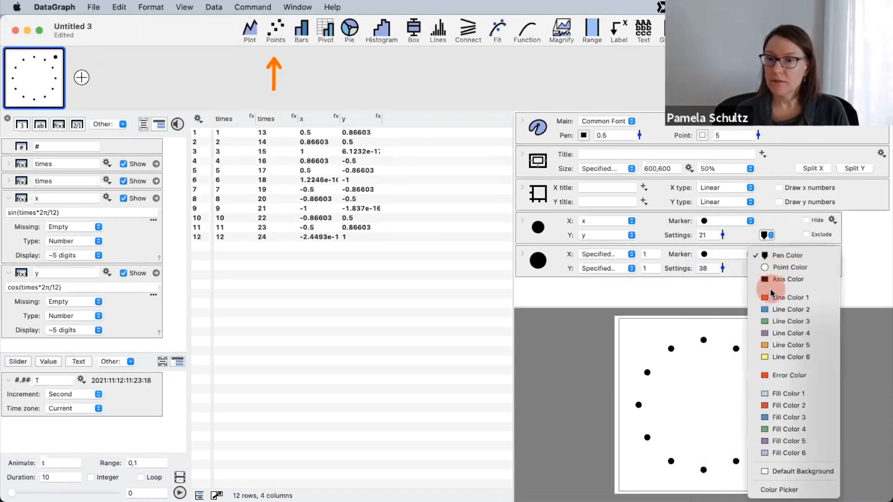
click(770, 297)
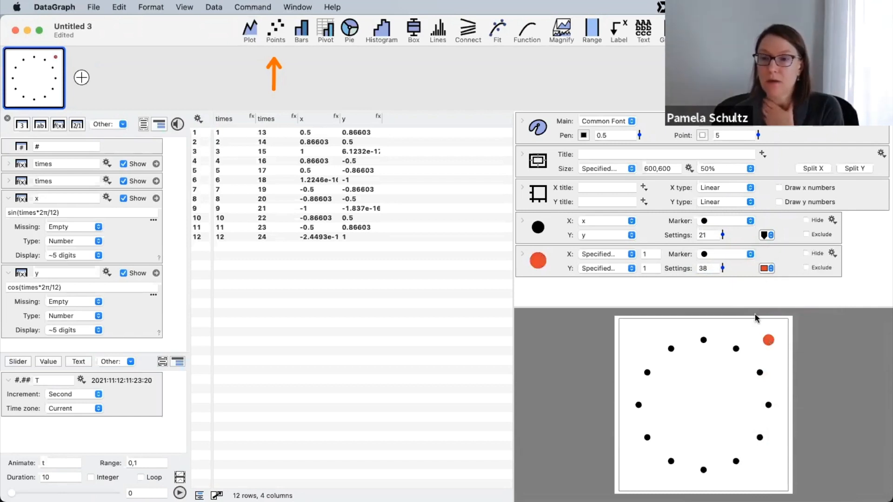
- Place the red point at the clock's centre by setting its X and Y values to 0
click(649, 254)
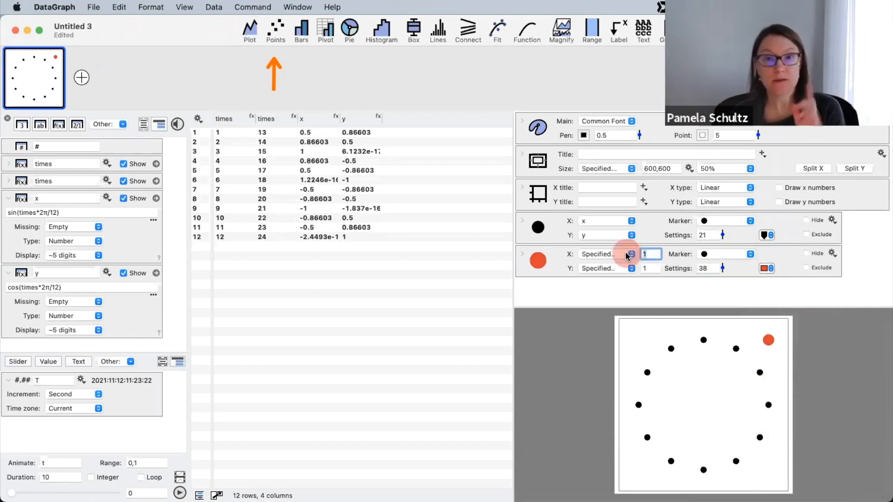
text(0)
click(649, 268)
text(0)
click(619, 297)
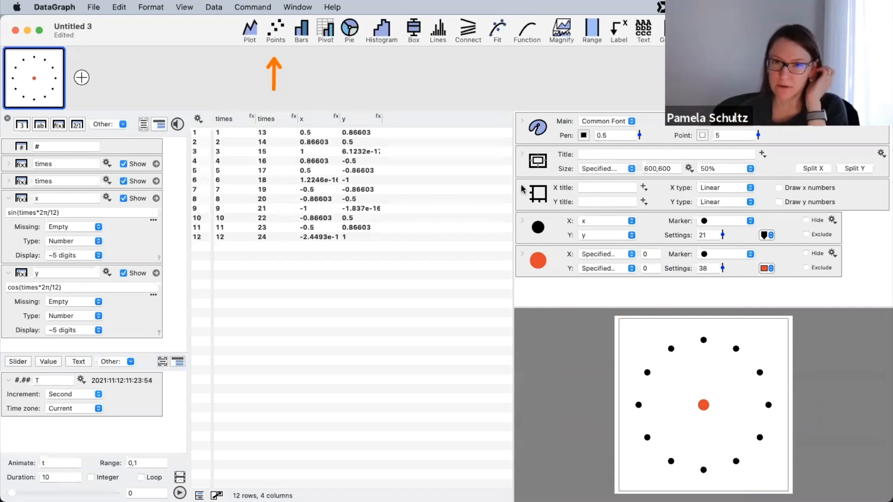
- Add a Connect command to the graph and turn on the x and y axis numbers
click(472, 31)
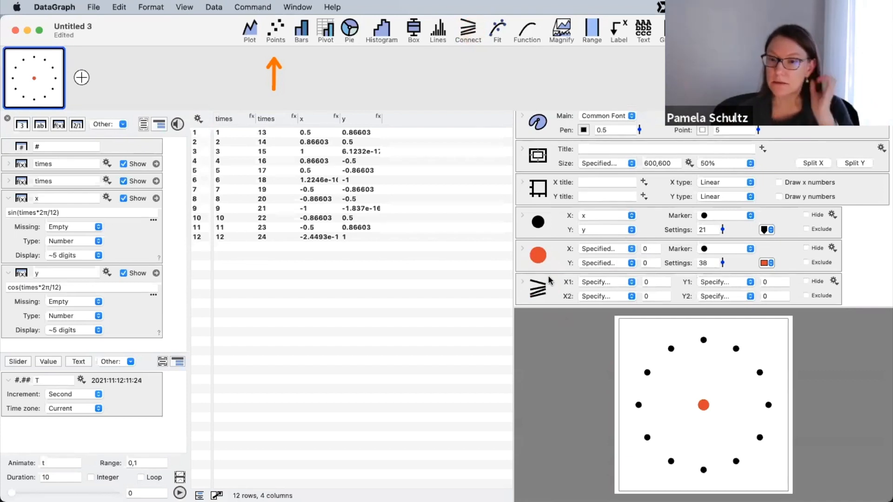
click(801, 182)
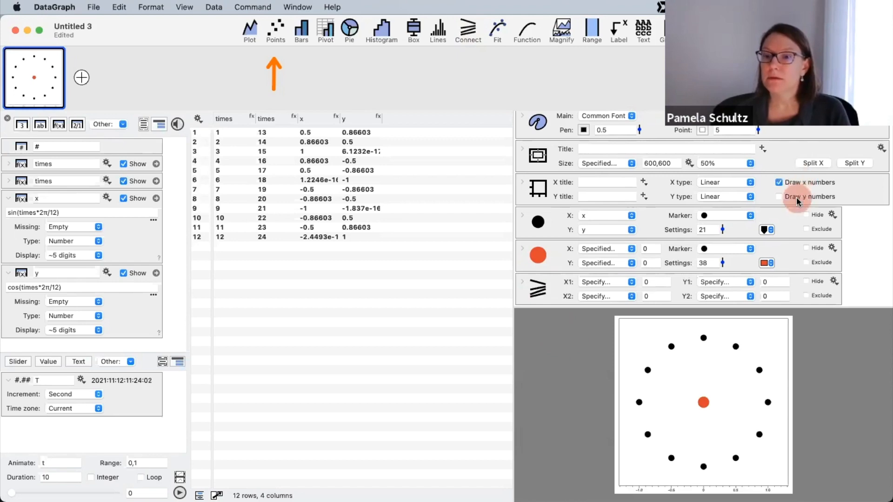
click(796, 198)
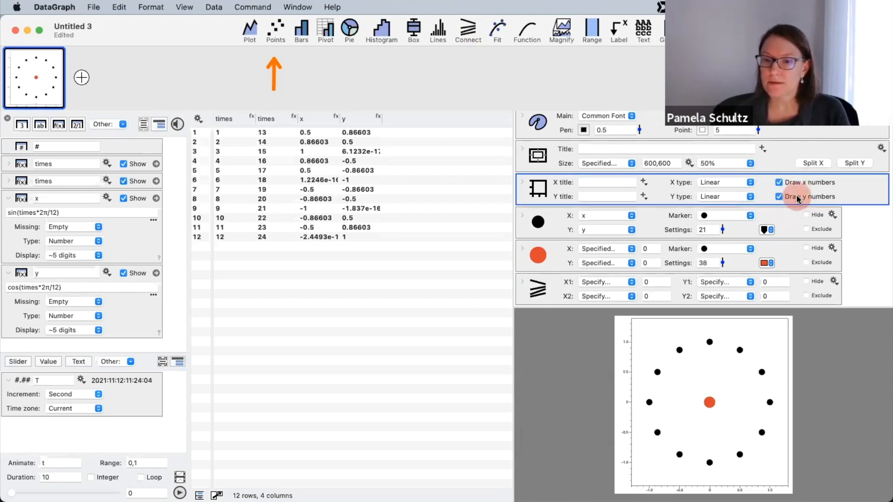
- Increase the main font size in the style settings to enlarge the axis numbers
scroll(786, 153, up, 1)
drag(798, 121, 799, 107)
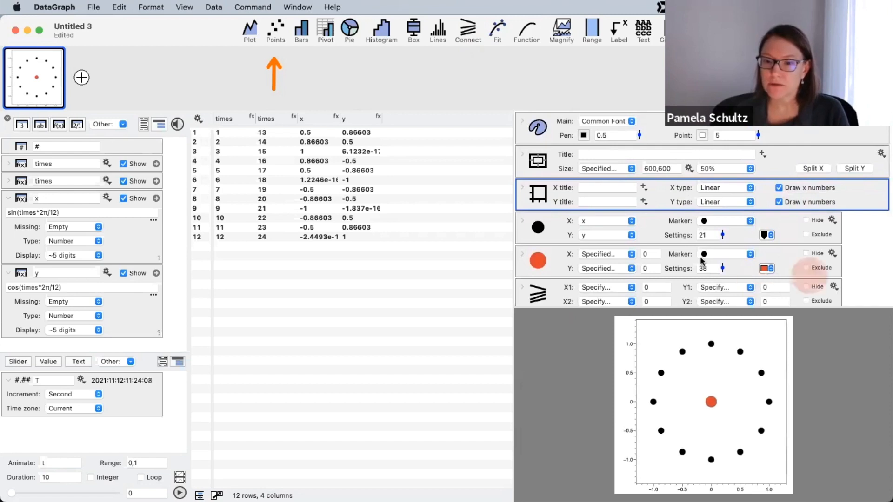
drag(801, 121, 801, 104)
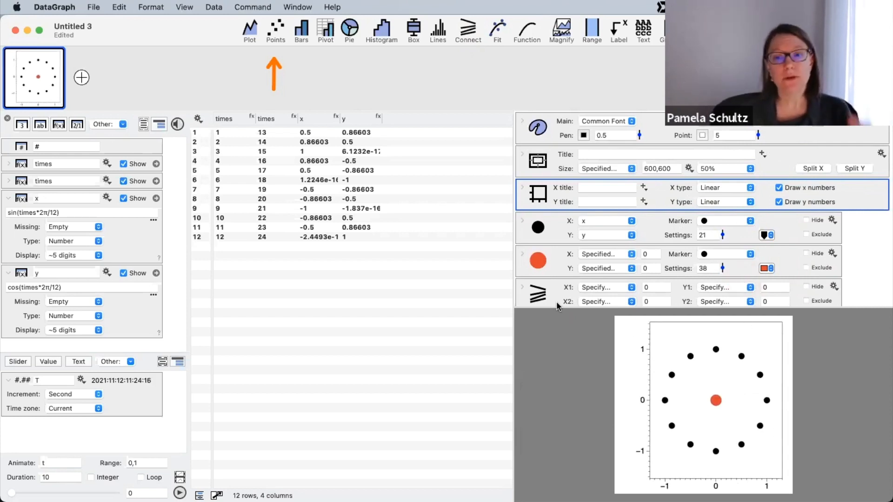
- Set the Connect line's end point to X2 1 and Y2 1, and its line width to 6
scroll(553, 288, down, 1)
click(553, 288)
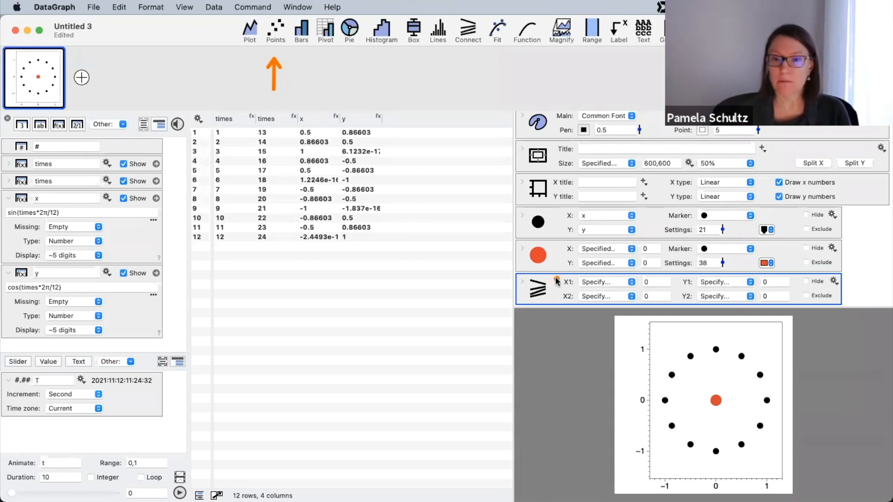
mouse_move(563, 297)
mouse_down()
mouse_move(679, 279)
mouse_move(559, 293)
mouse_move(681, 298)
mouse_up()
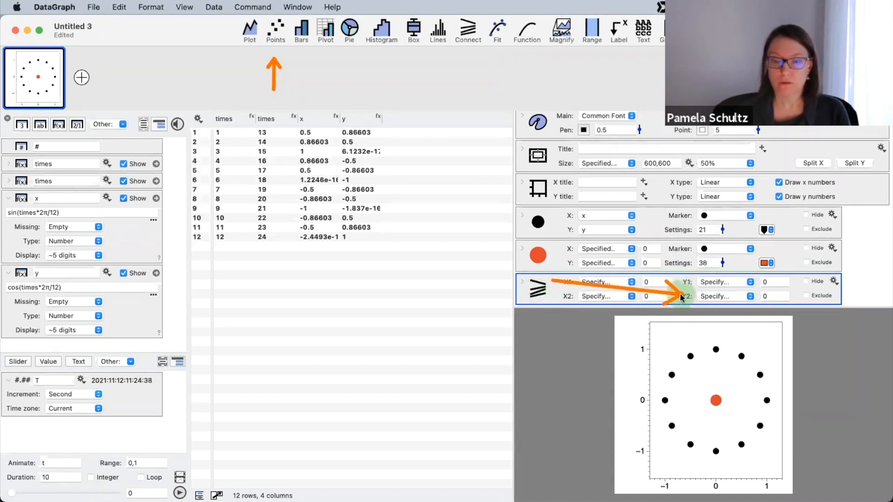
key(Escape)
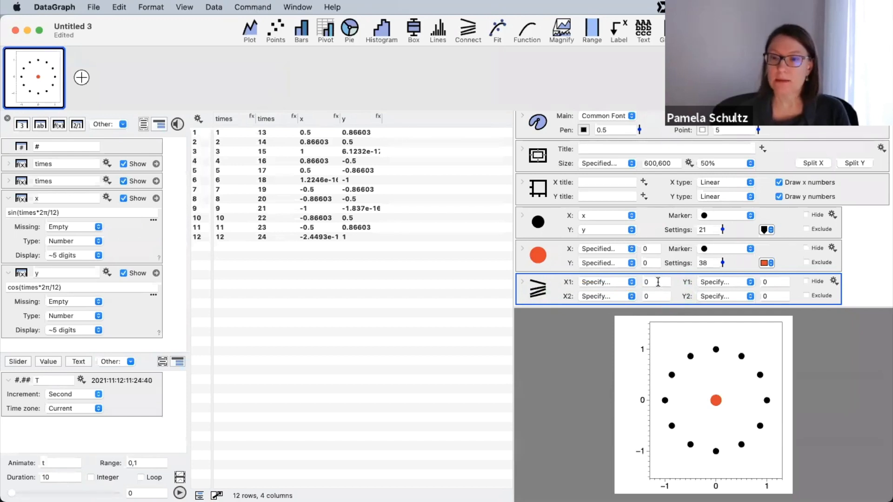
double_click(656, 296)
text(1)
double_click(770, 295)
text(1)
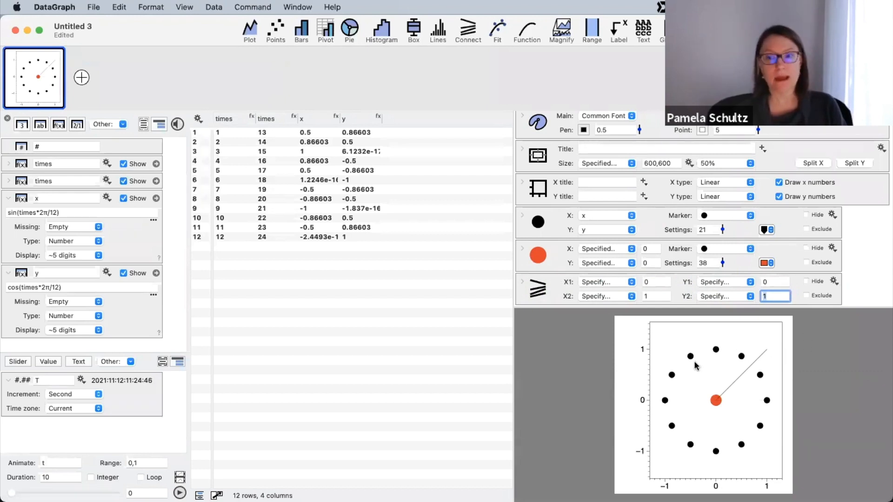
click(523, 283)
drag(689, 187, 684, 160)
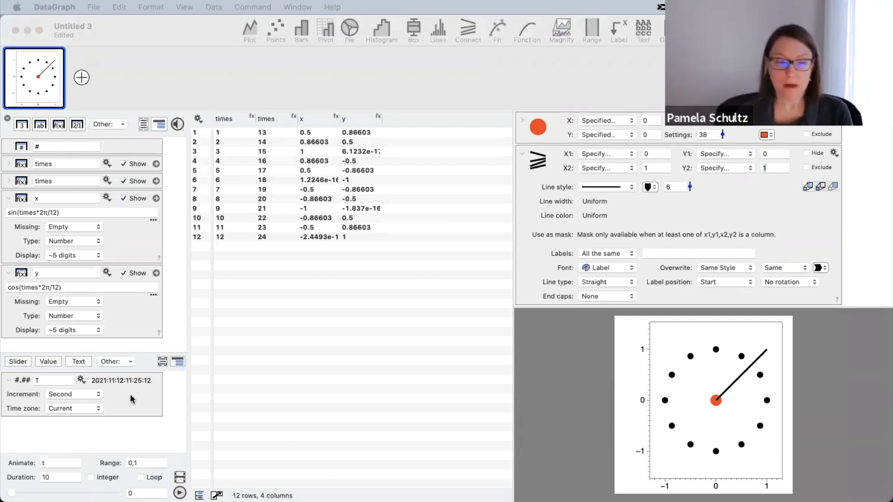
- Collapse the T variable and the x and y column definitions, and enlarge the variables area
drag(147, 352, 143, 292)
click(7, 320)
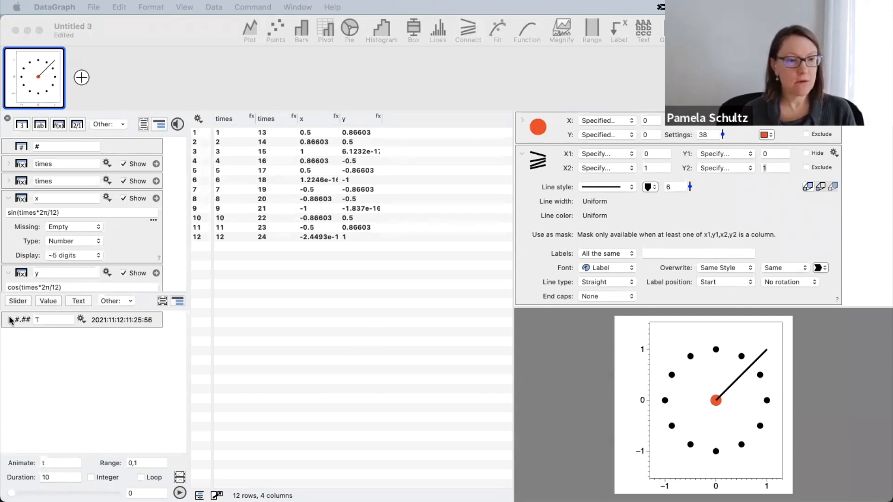
click(131, 302)
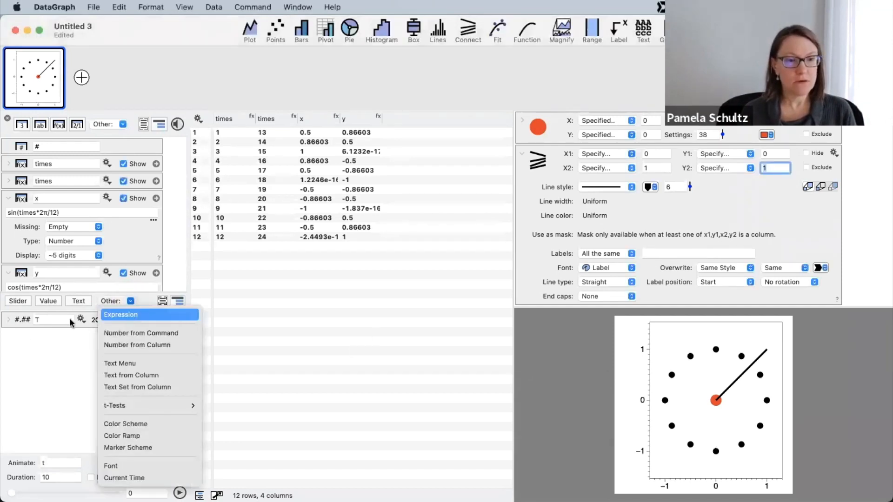
click(66, 371)
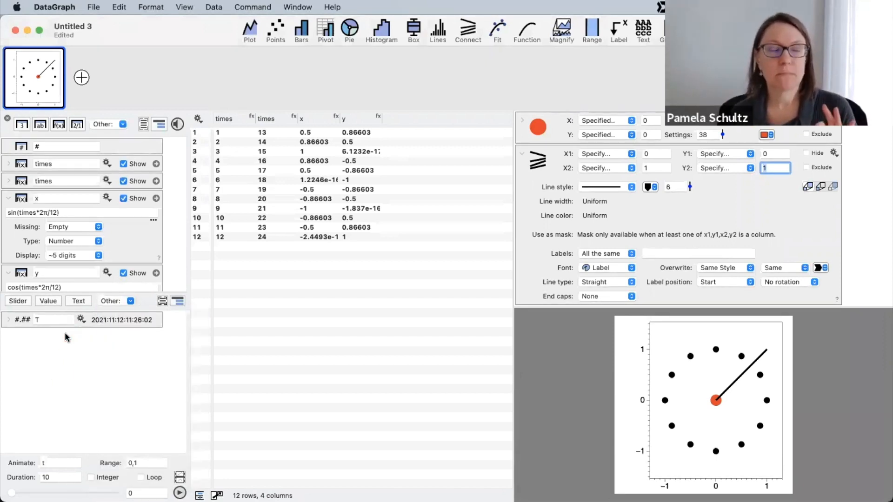
drag(91, 291, 92, 321)
click(101, 195)
key(Left)
click(110, 267)
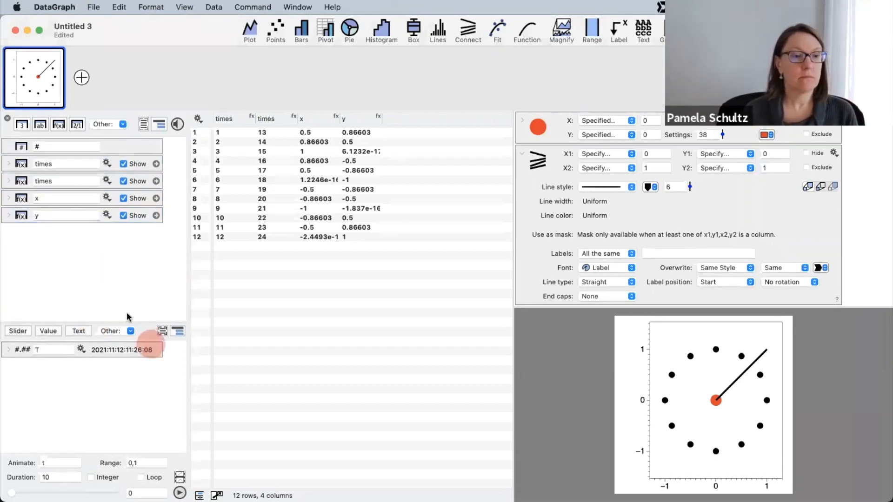
drag(153, 321, 149, 245)
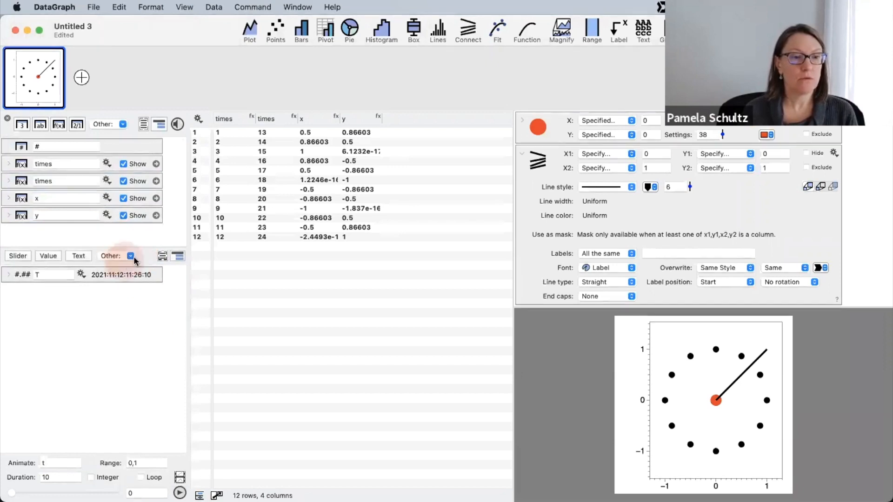
- Add an Expression variable with the value mod(T,60)
click(131, 256)
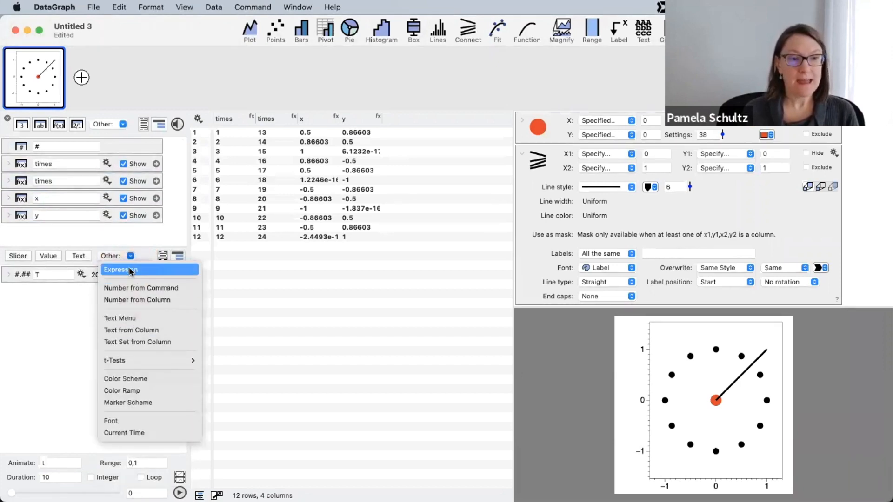
click(125, 270)
click(66, 307)
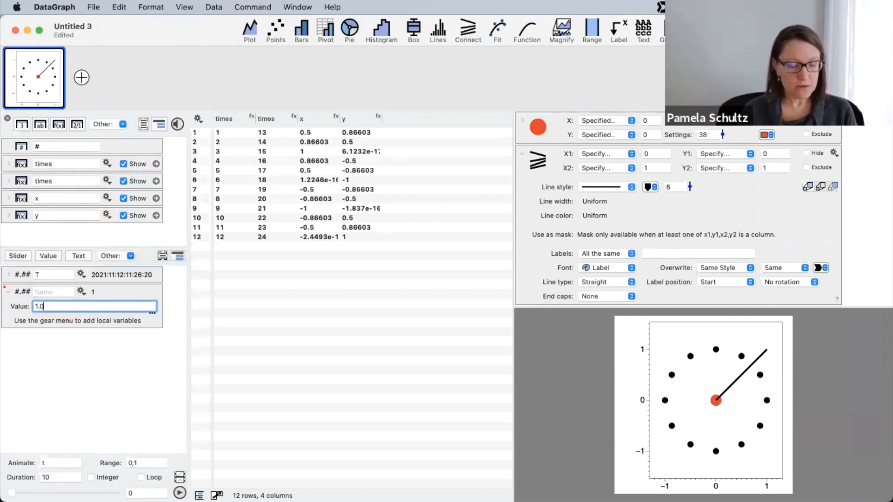
drag(52, 307, 7, 306)
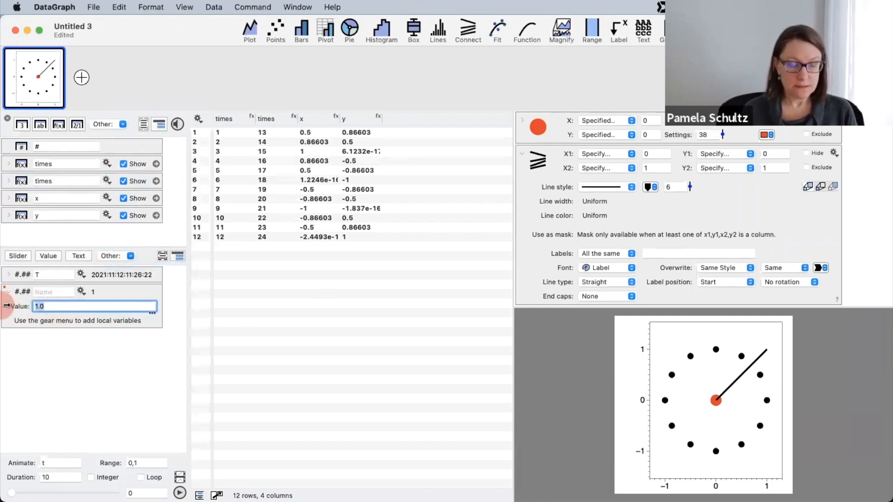
text(mod(T)
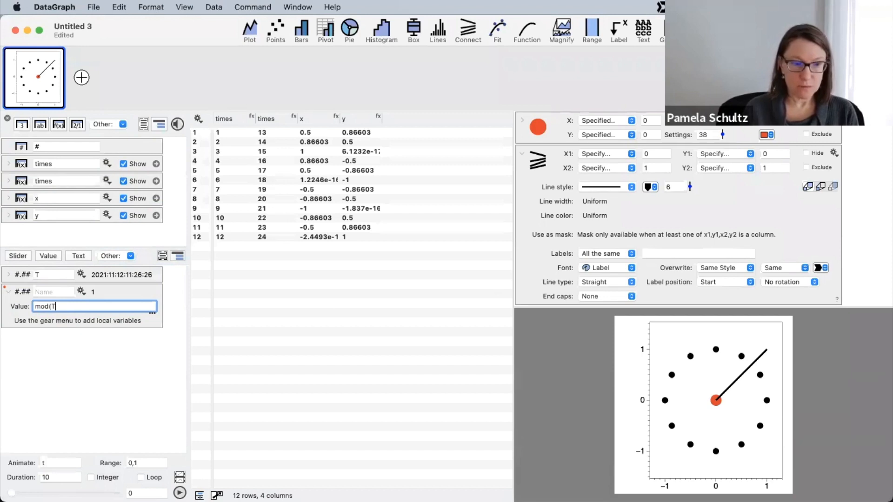
text(,60))
key(Return)
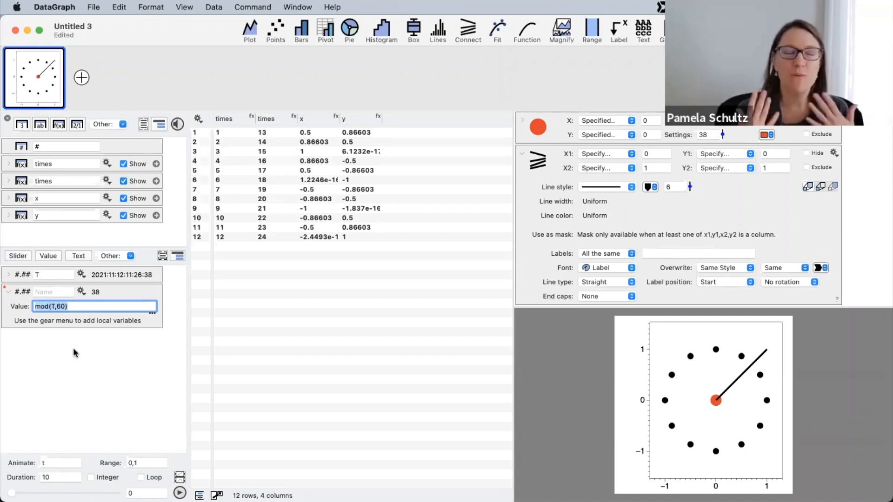
click(63, 305)
mouse_move(64, 305)
mouse_down()
mouse_move(54, 305)
mouse_move(74, 305)
mouse_move(60, 303)
mouse_up()
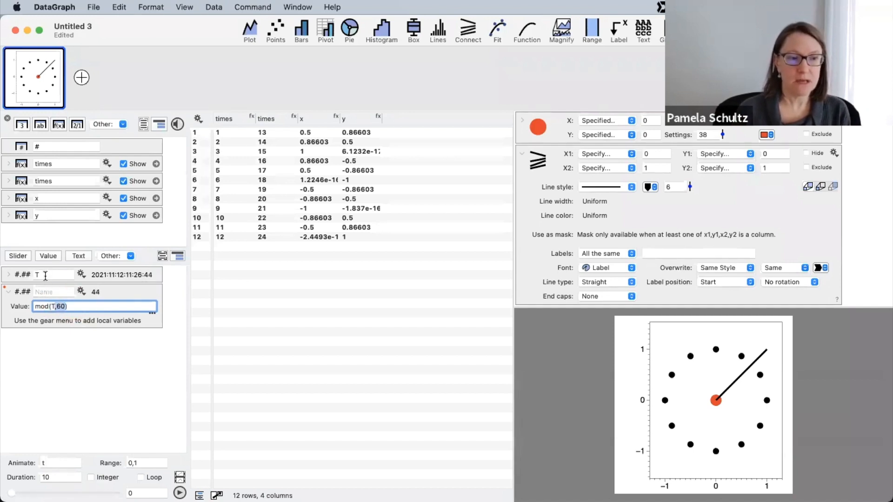
click(73, 305)
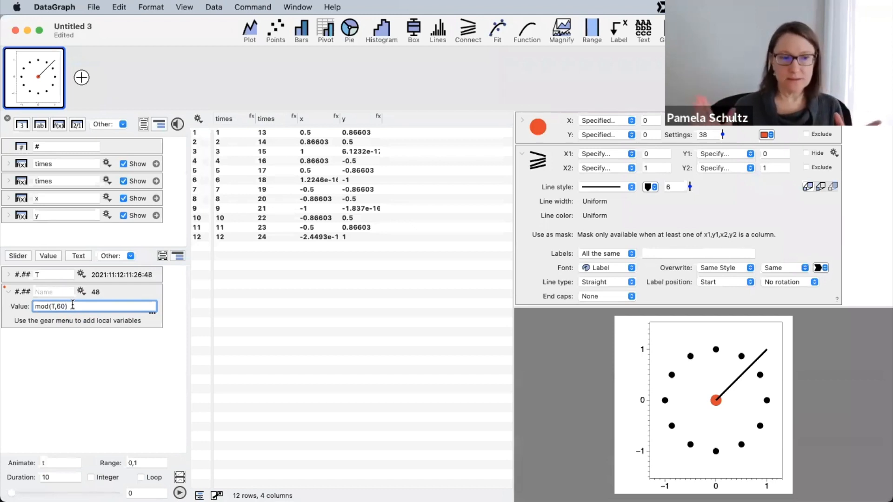
drag(77, 306, 46, 311)
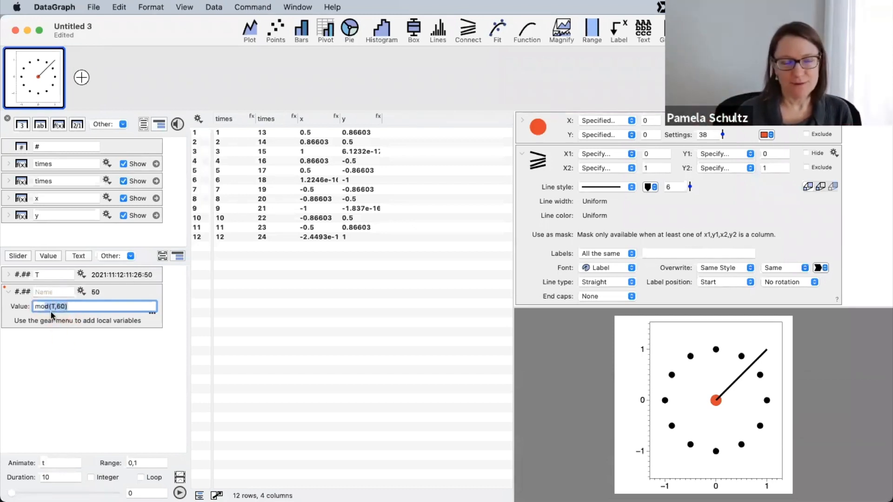
click(76, 306)
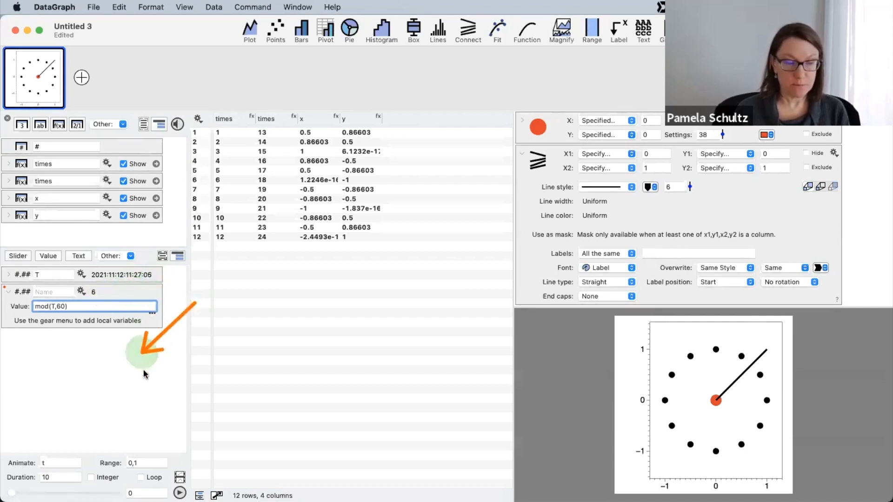
text(c√)
key(super+z)
key(super+z)
key(super+shift+z)
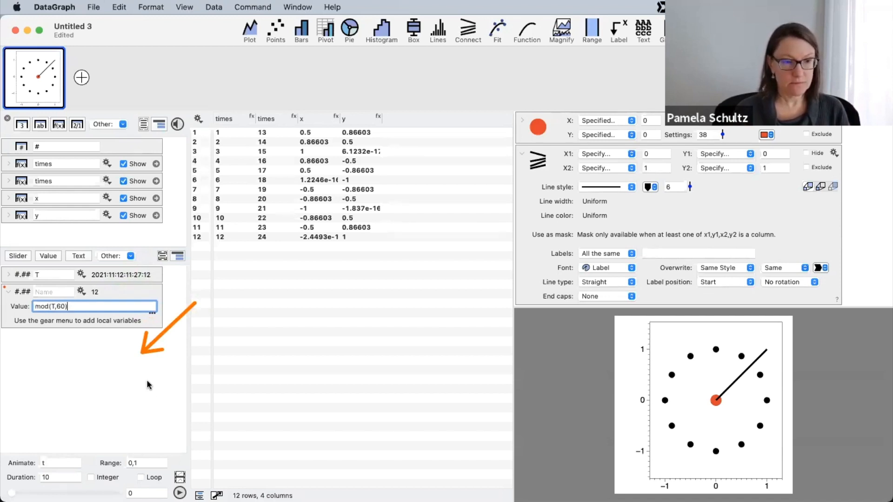
- Name the unnamed expression variable "sec"
click(99, 384)
click(68, 291)
text(sec)
key(Return)
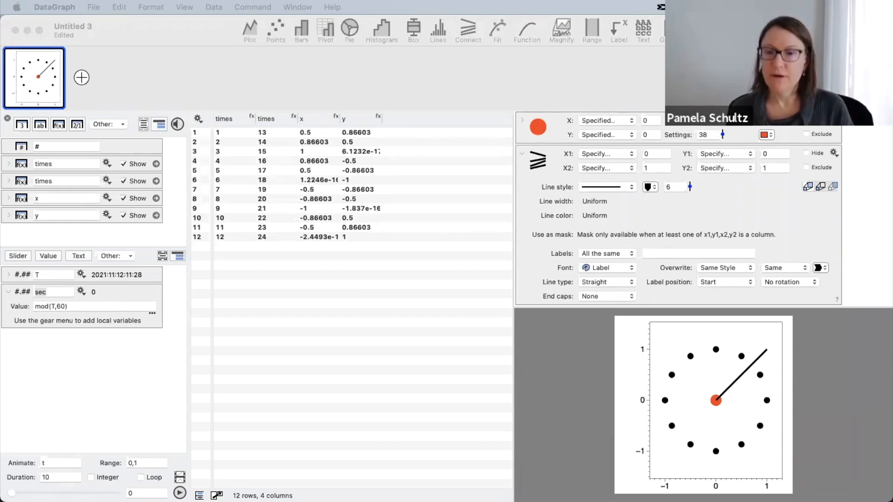
- Set the Connect line's X2 to the pasted expression sin(mod(T,60)*2π/60)
scroll(576, 205, down, 2)
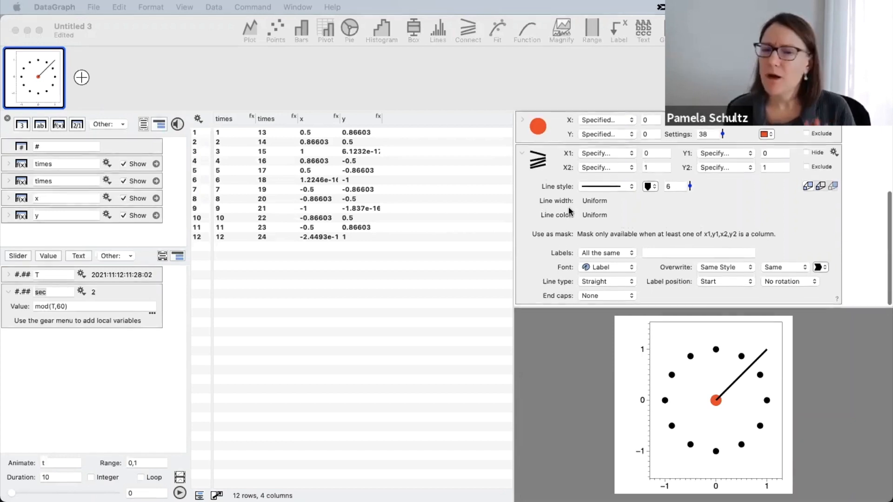
scroll(576, 206, up, 3)
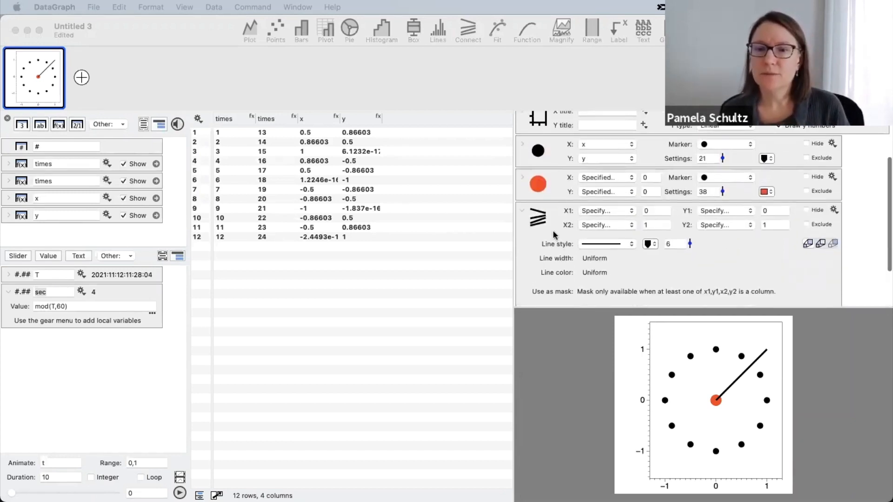
scroll(554, 234, up, 1)
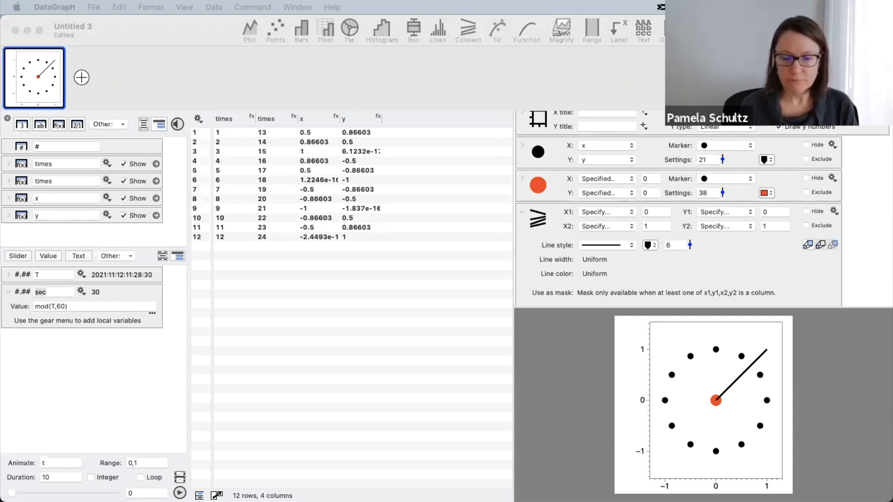
click(653, 225)
drag(654, 225, 620, 225)
key(super+v)
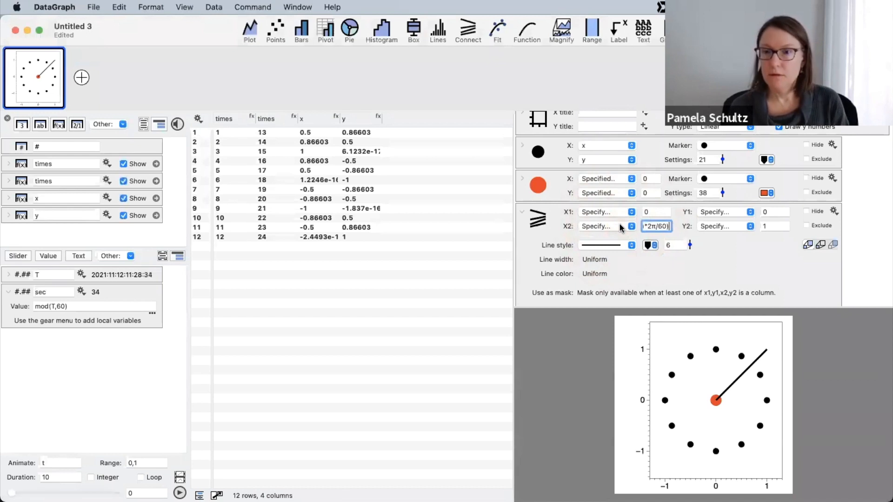
key(Return)
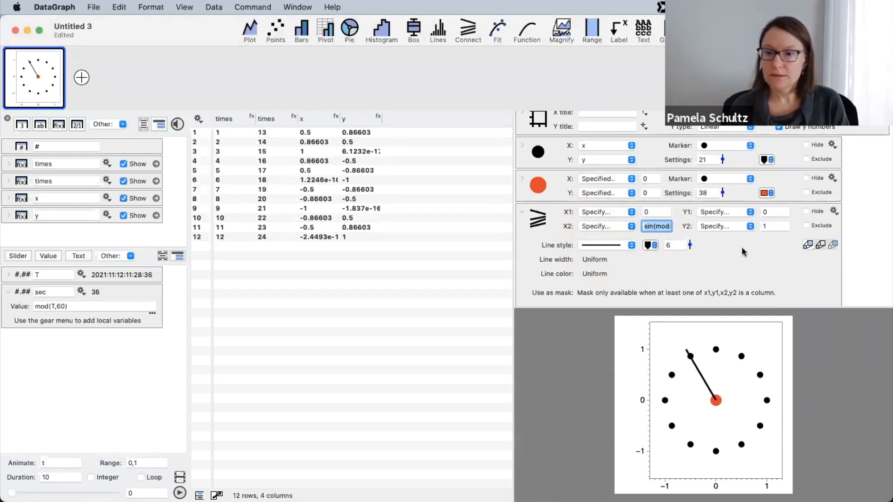
- Set the Connect line's Y2 to cos(mod(T,60)*2π/60) by adapting the pasted sine expression
click(775, 226)
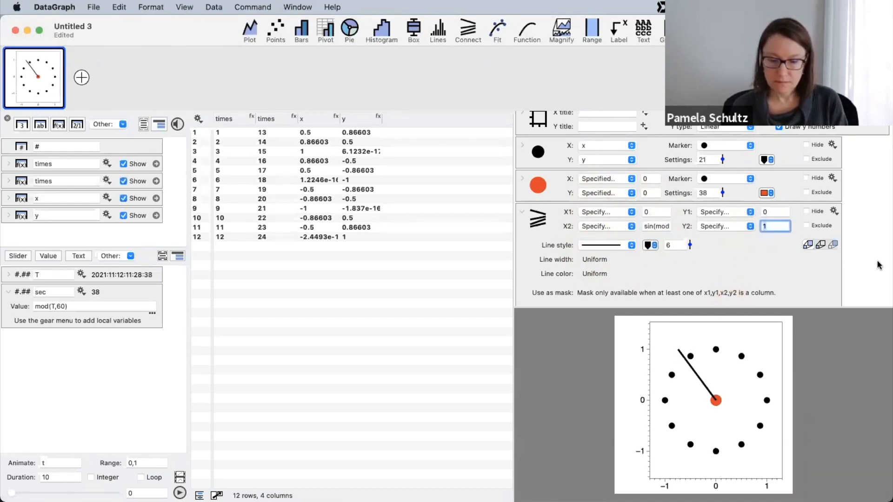
key(super+v)
key(Return)
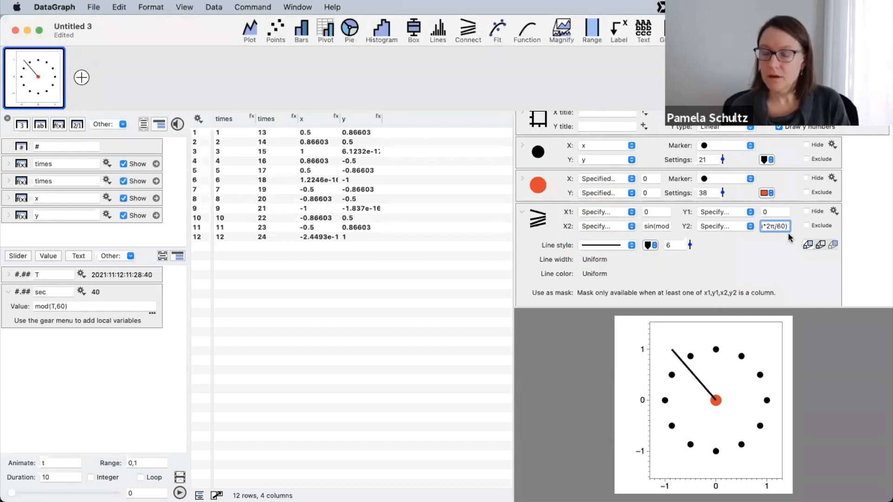
double_click(765, 226)
text(cos(moc)
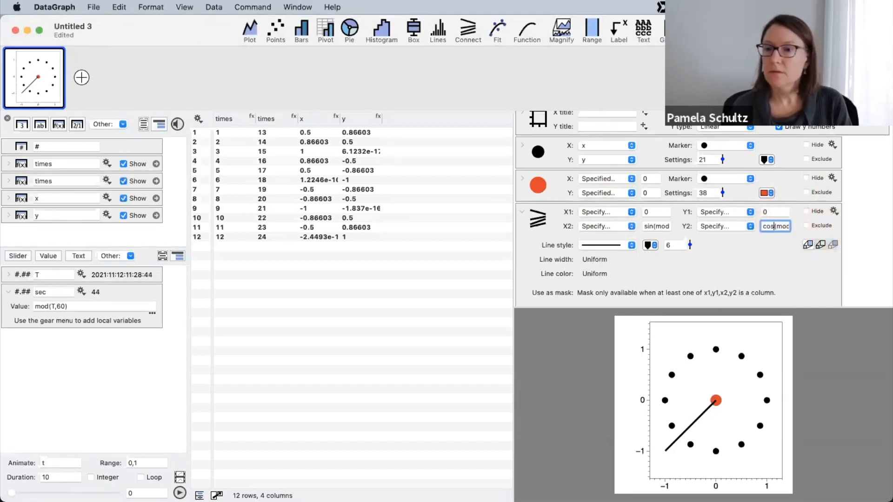
key(Return)
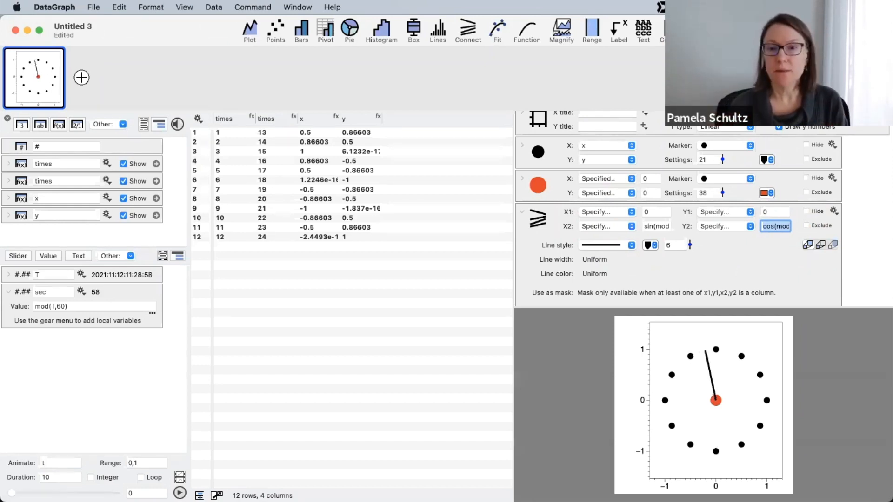
click(657, 226)
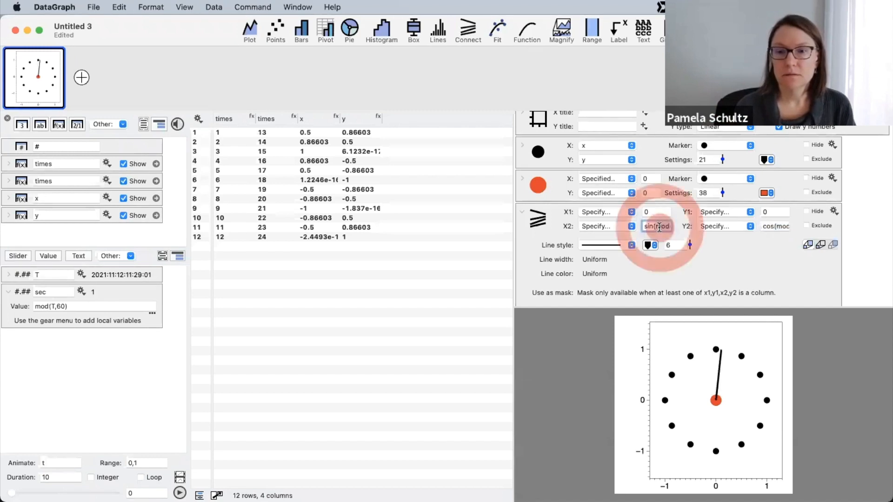
click(80, 292)
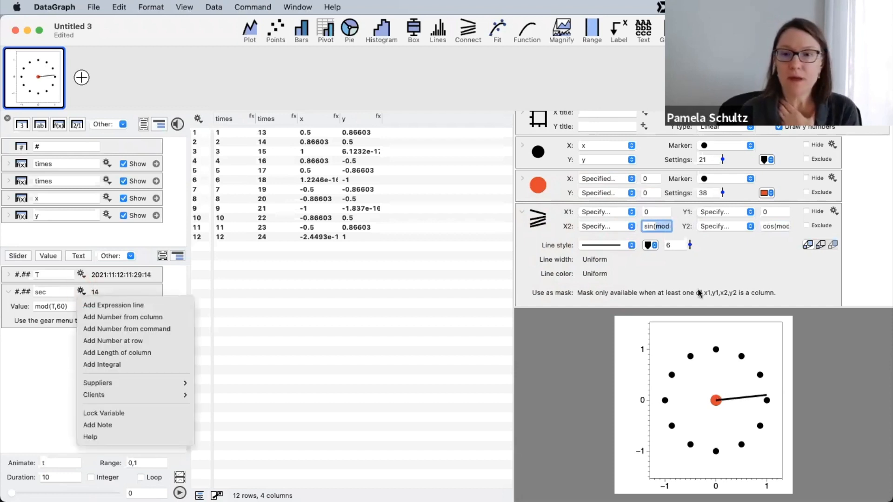
click(656, 226)
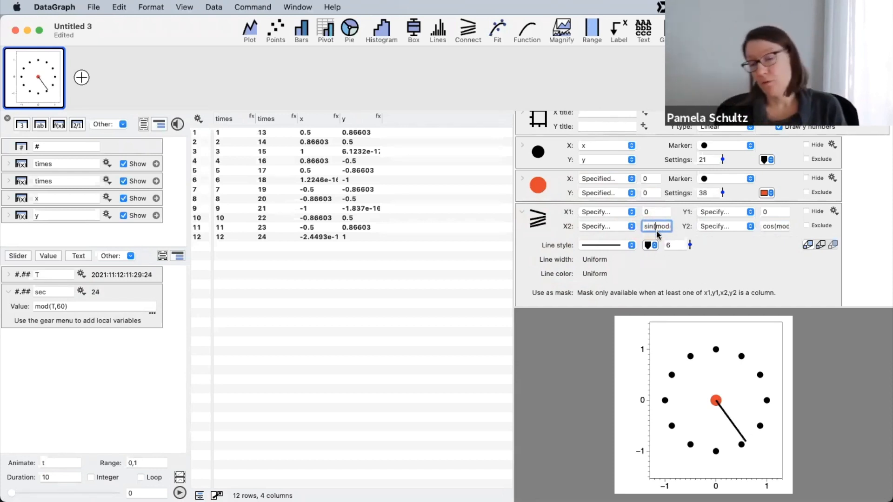
click(674, 234)
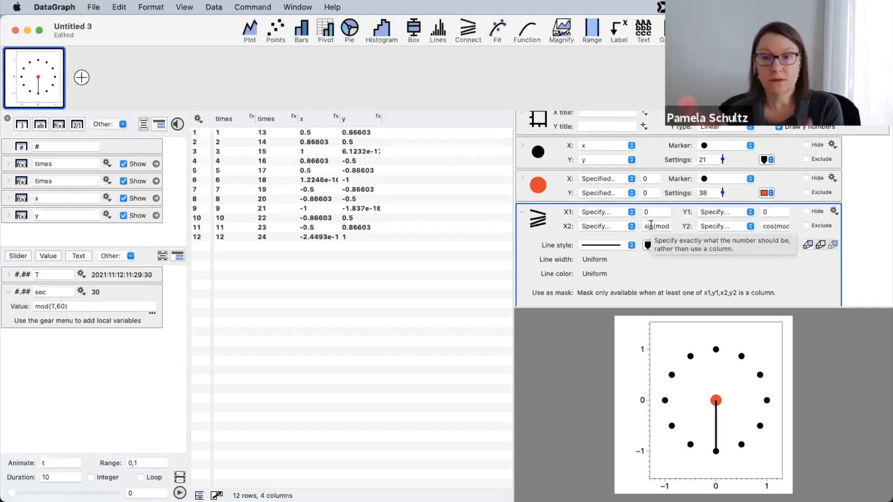
drag(646, 227, 673, 228)
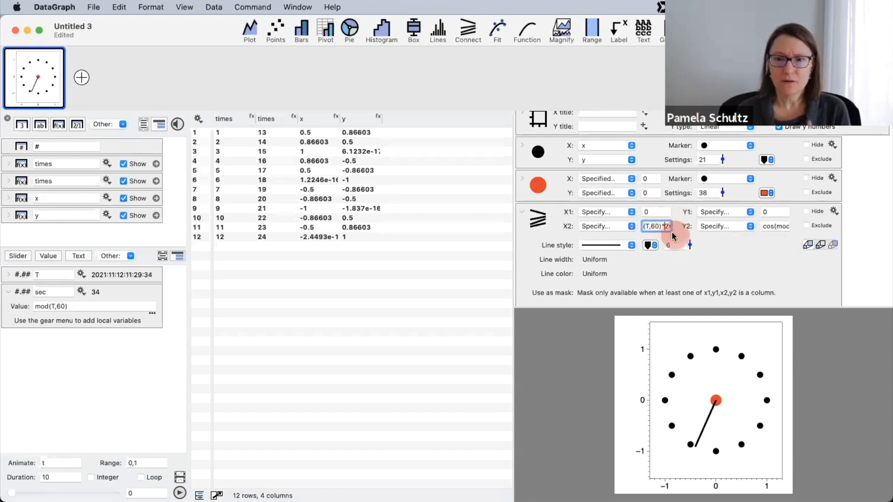
click(657, 237)
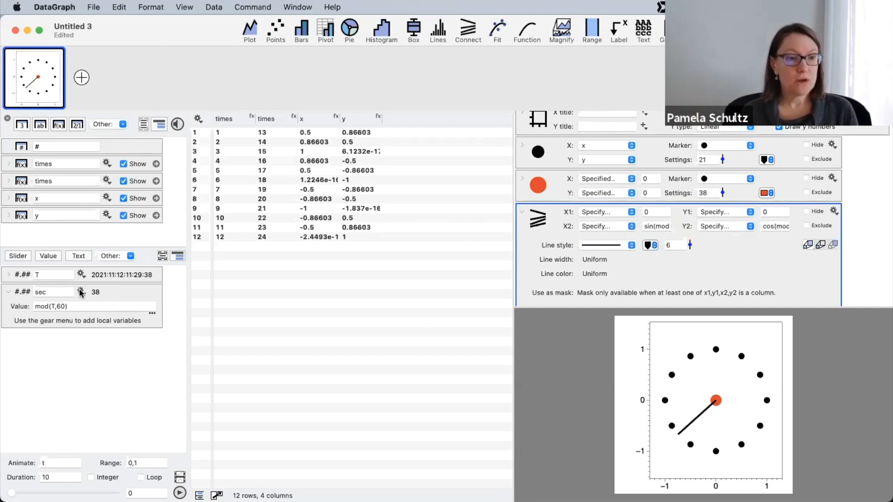
- Add a local expression line to the sec variable and set it to the variable's own expression, mod(T,60)
click(10, 318)
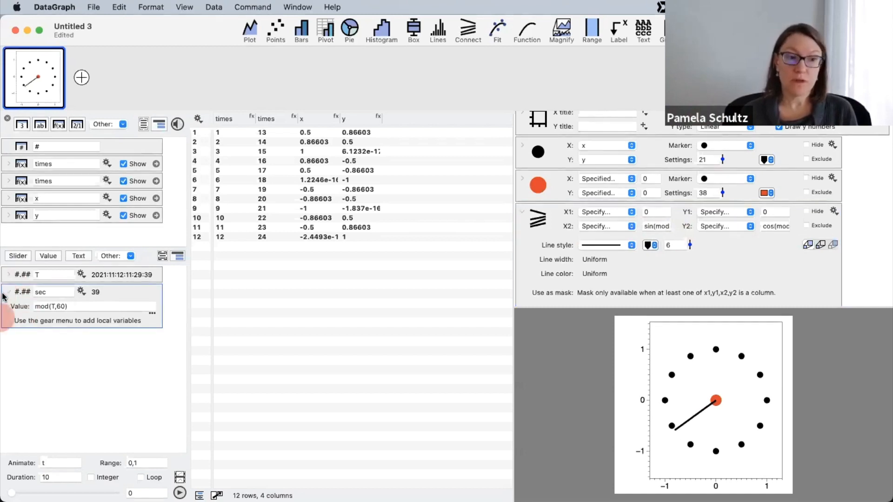
click(82, 292)
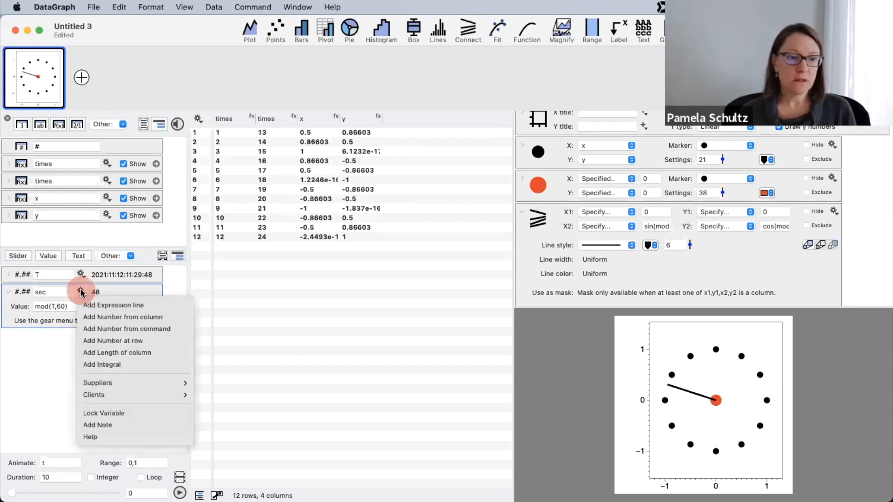
click(104, 307)
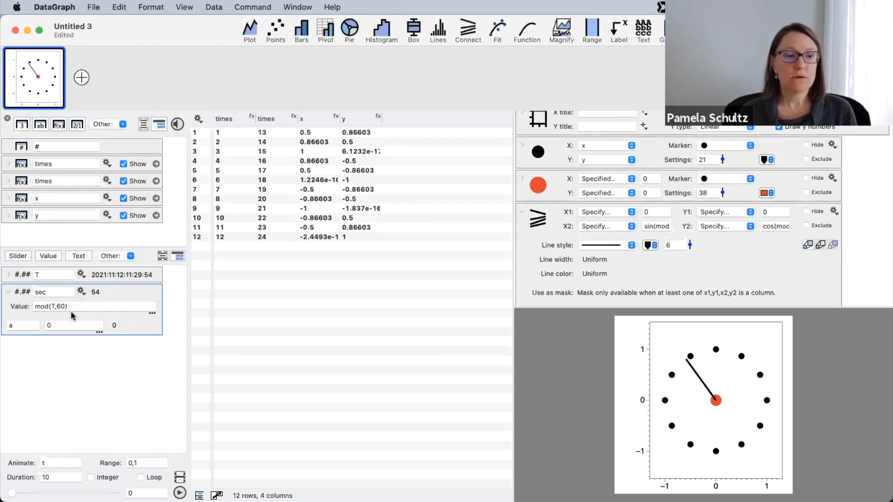
drag(73, 307, 23, 308)
key(super+c)
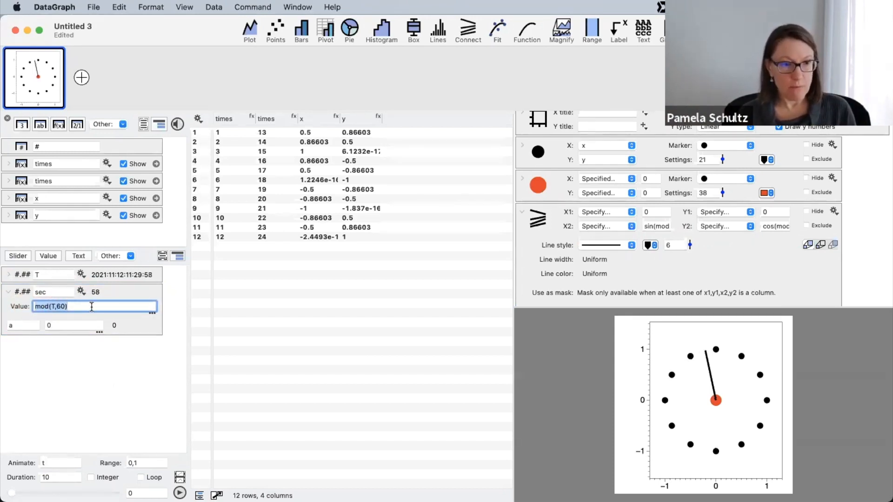
click(70, 324)
key(super+v)
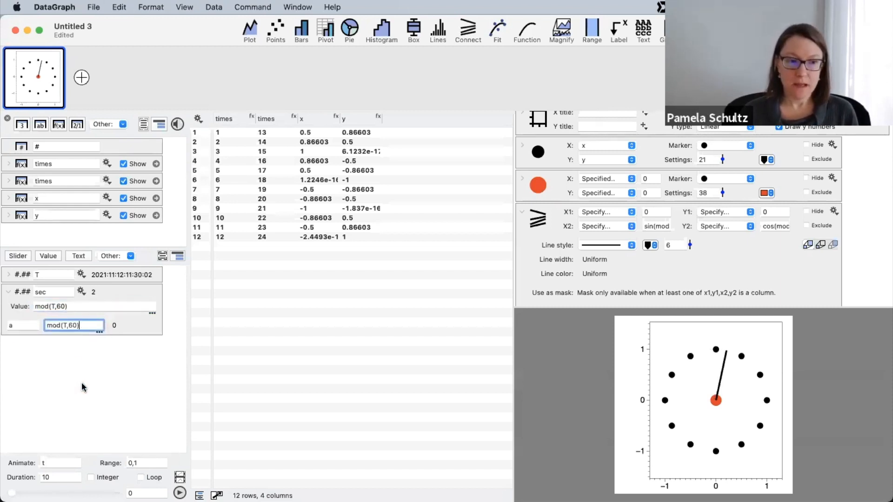
key(Return)
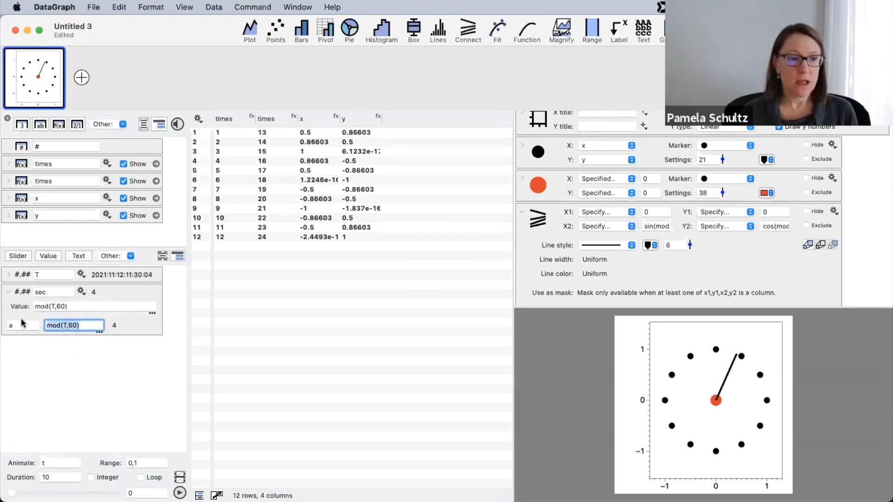
- Rename the sec variable's local expression from a to "s"
key(shift+Tab)
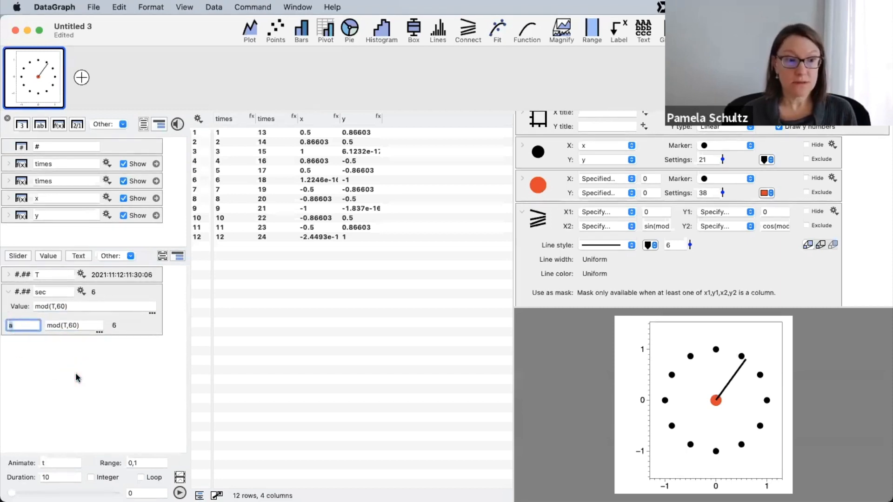
text(s)
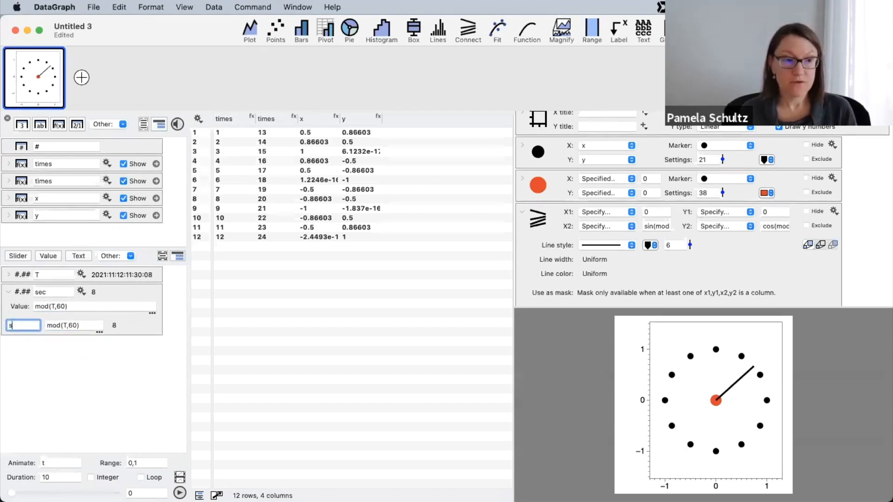
key(Return)
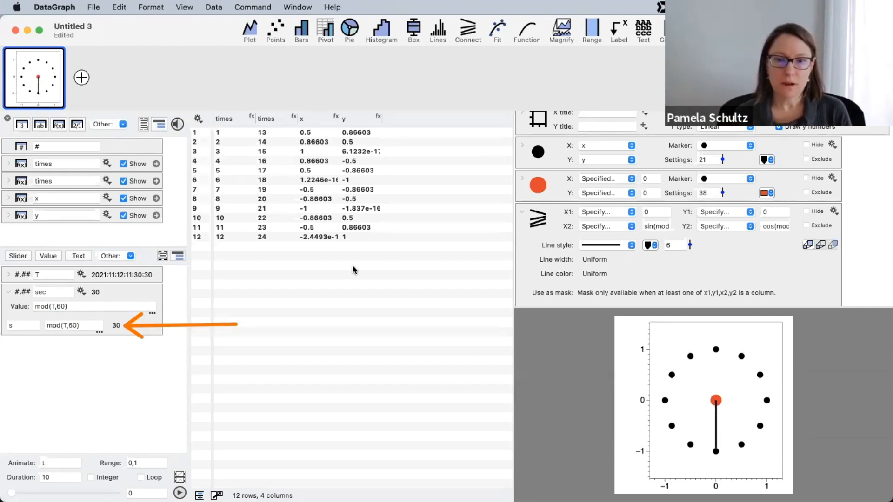
- Set the sec variable's value to sin(mod(T,60)*2π/60), copied from the Connect line's X2
click(660, 226)
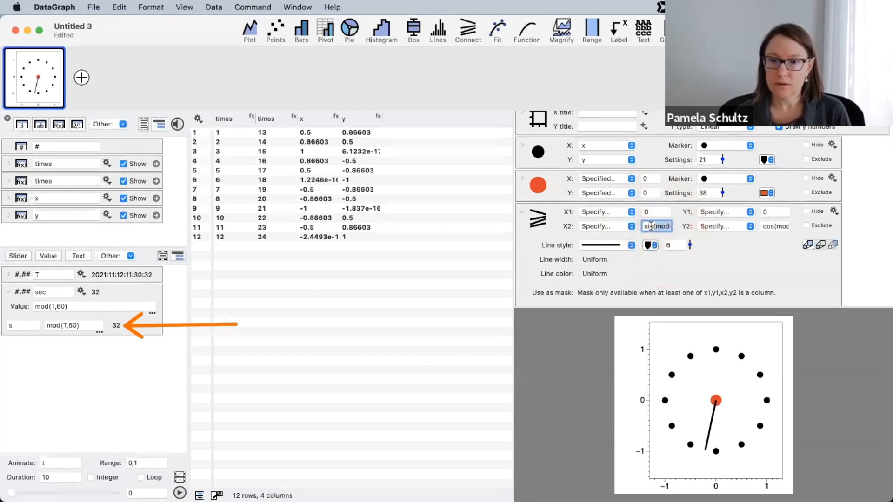
drag(646, 227, 711, 268)
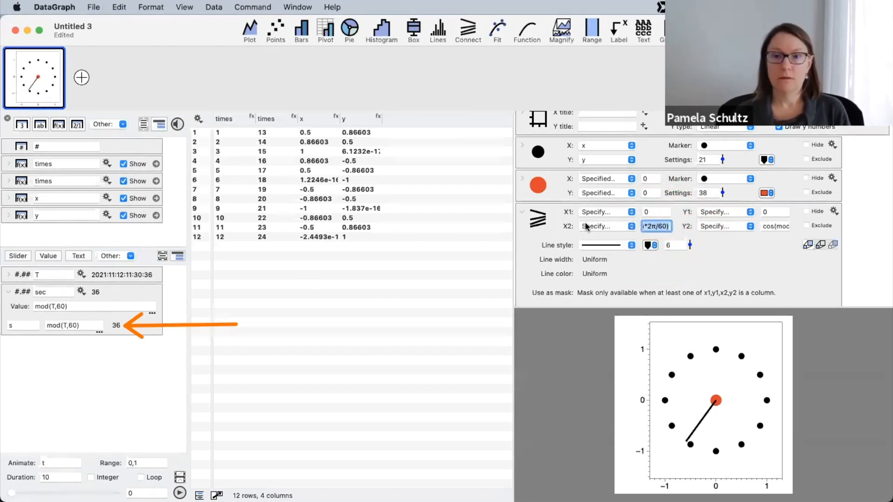
click(43, 373)
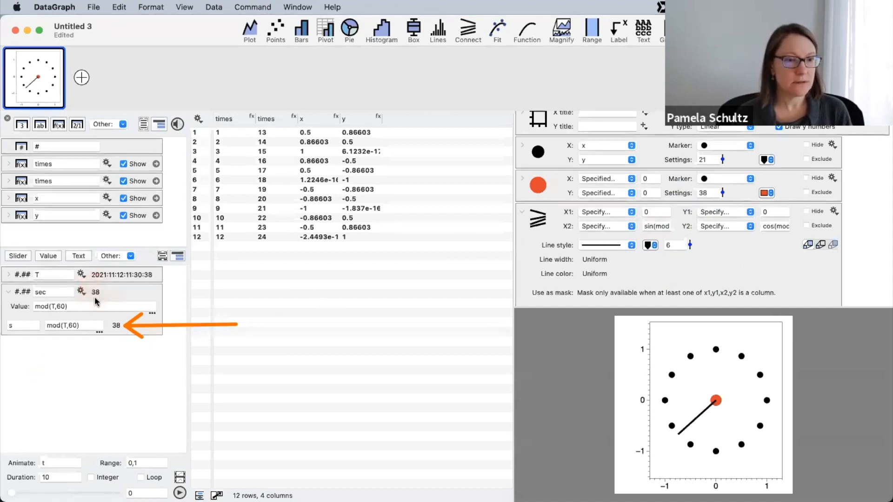
click(11, 308)
text(sin(mod(T,60)*2π/60))
key(Return)
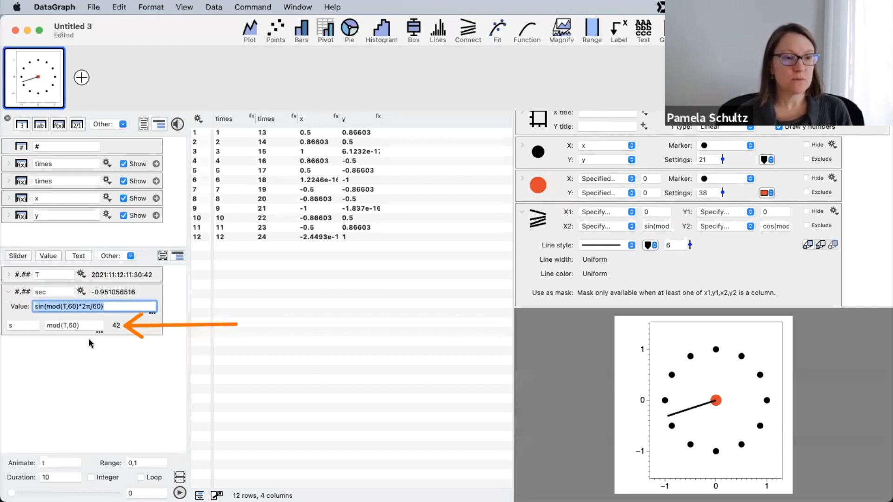
- Replace mod(T,60) in the sec variable's value with the local variable s, giving sin(s*2π/60)
click(62, 314)
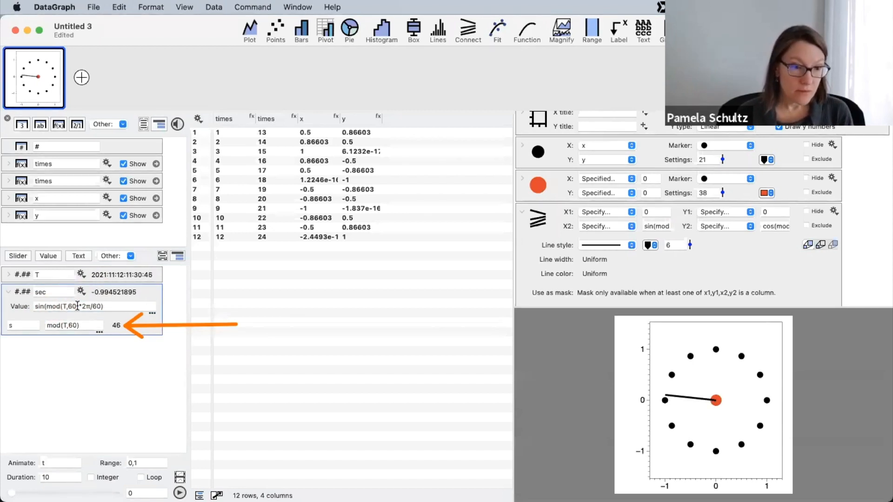
click(78, 310)
key(BackSpace)
key(BackSpace)
key(BackSpace)
key(BackSpace)
key(BackSpace)
key(BackSpace)
key(BackSpace)
key(BackSpace)
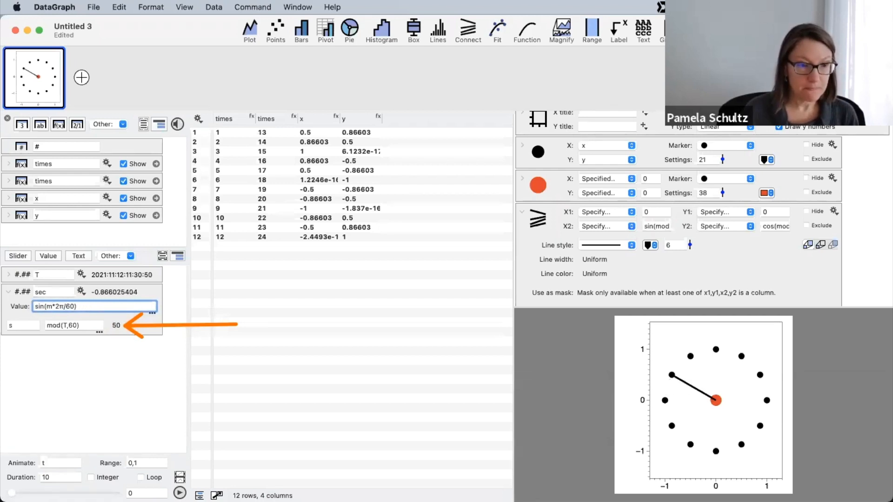
key(BackSpace)
text(s)
key(Return)
click(152, 422)
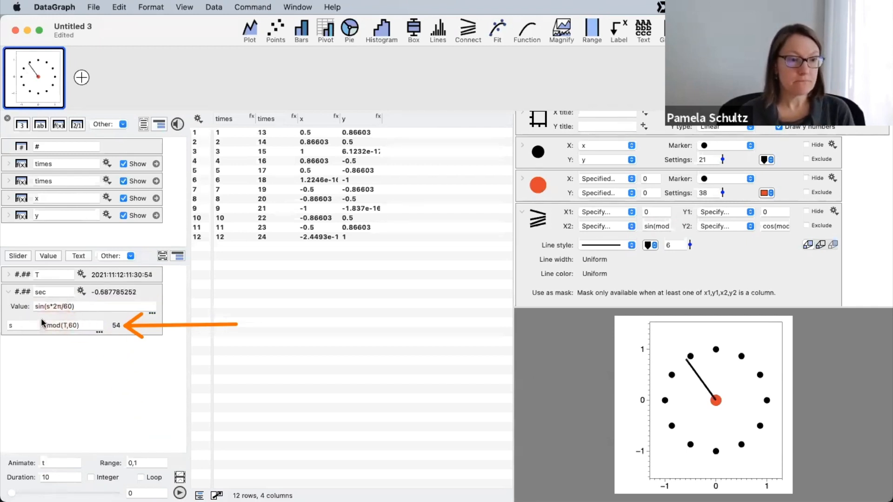
double_click(19, 324)
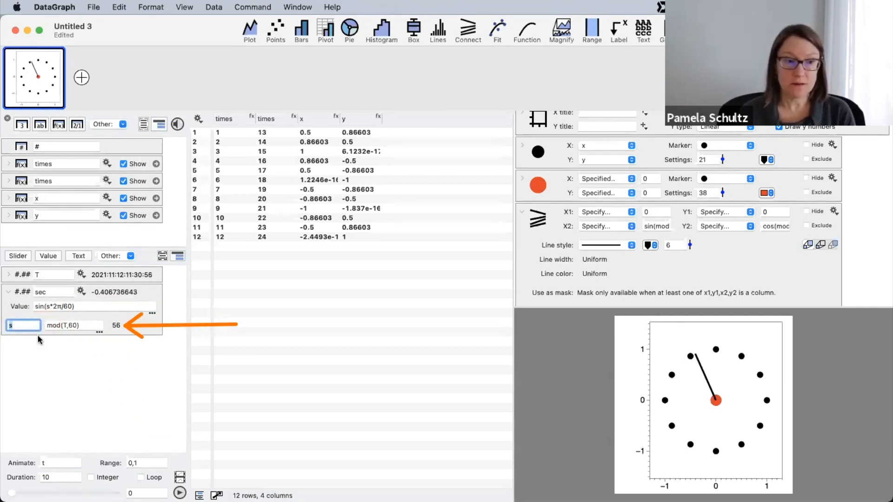
click(96, 306)
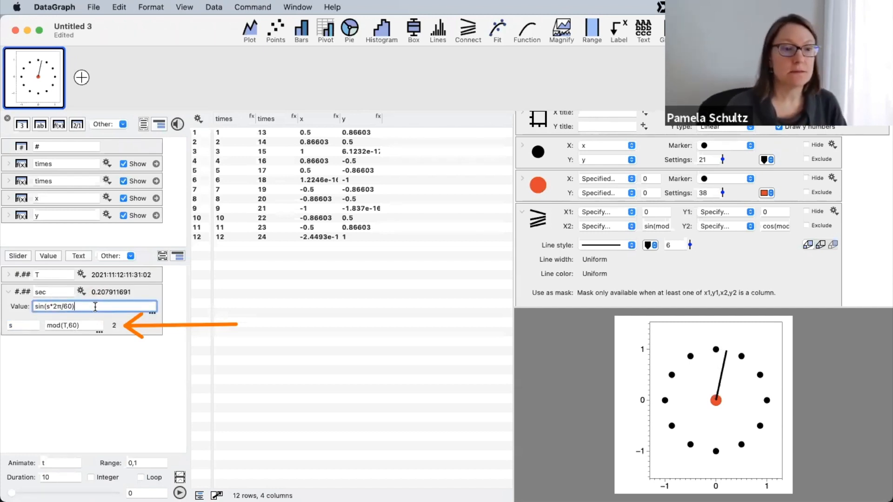
click(84, 368)
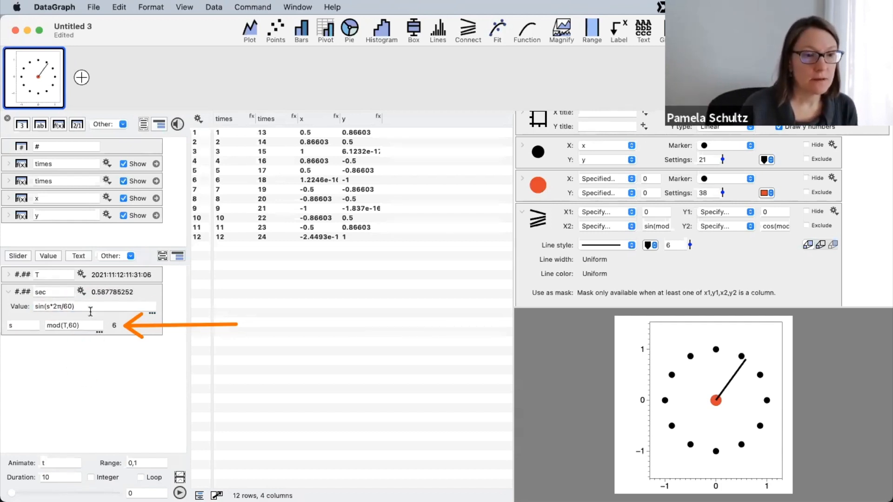
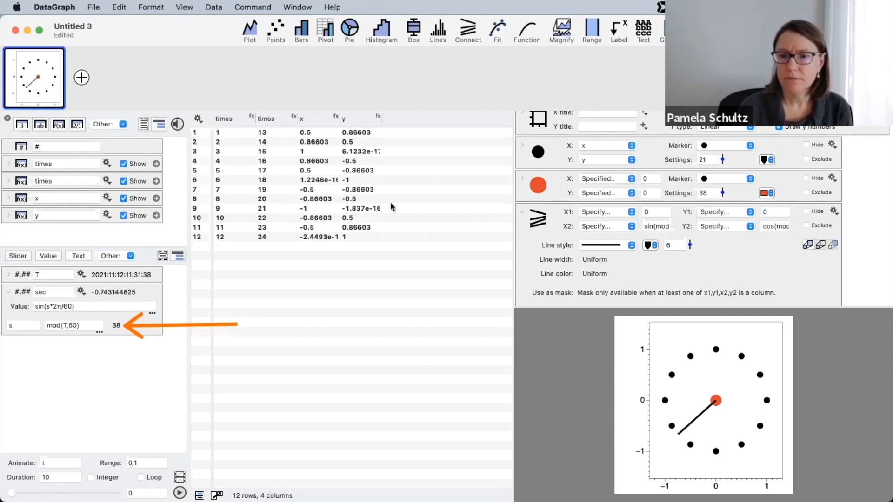
- Rename the sec variable as "x2s"
double_click(57, 292)
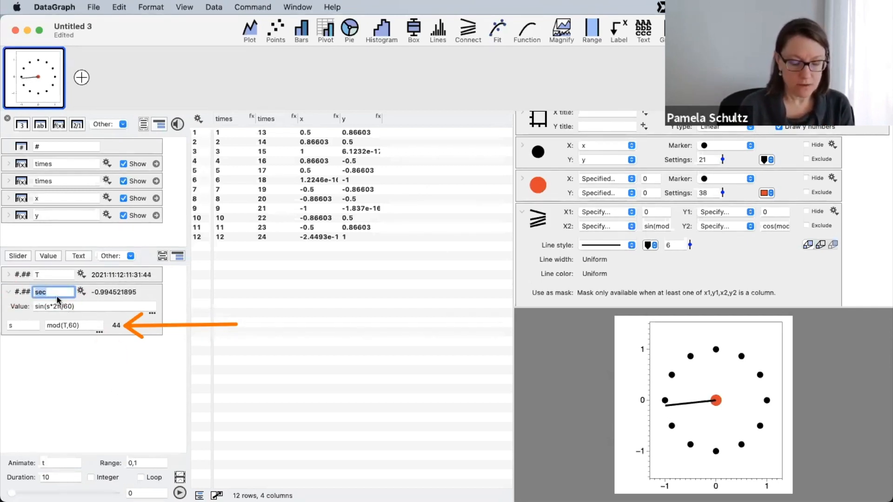
text(x2)
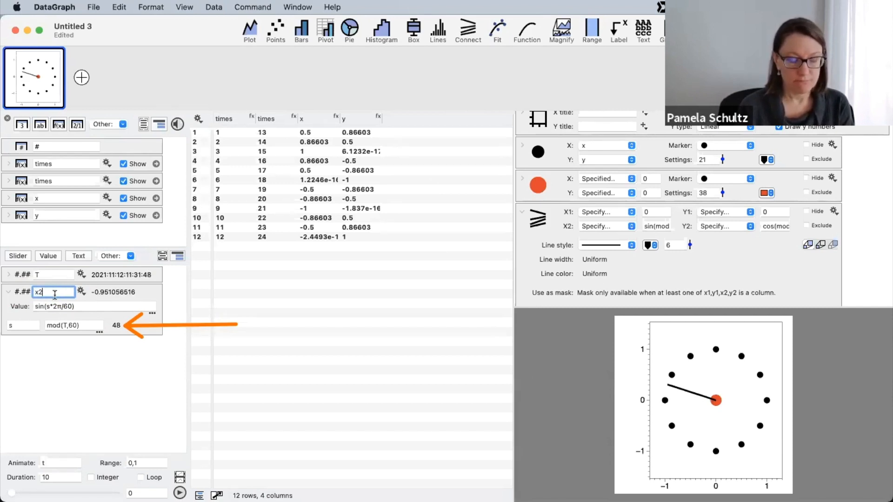
text(s)
key(Return)
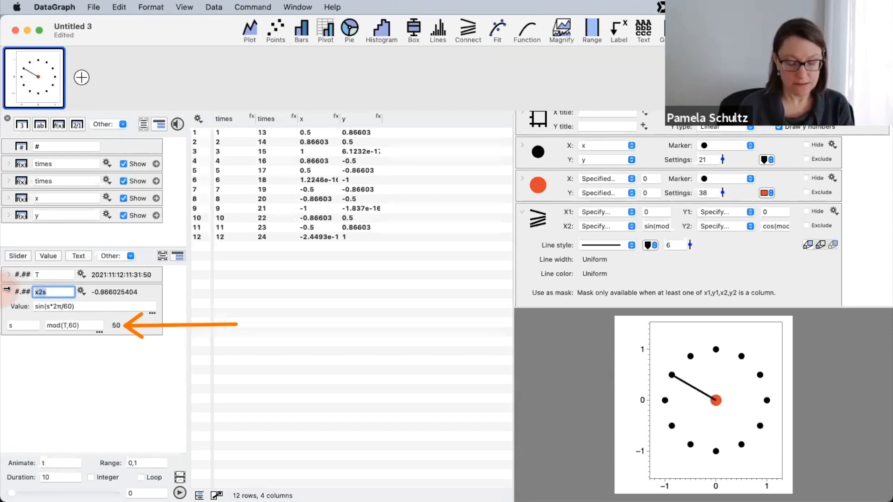
- Replace the Connect line's whole X2 expression with the variable x2s
click(663, 226)
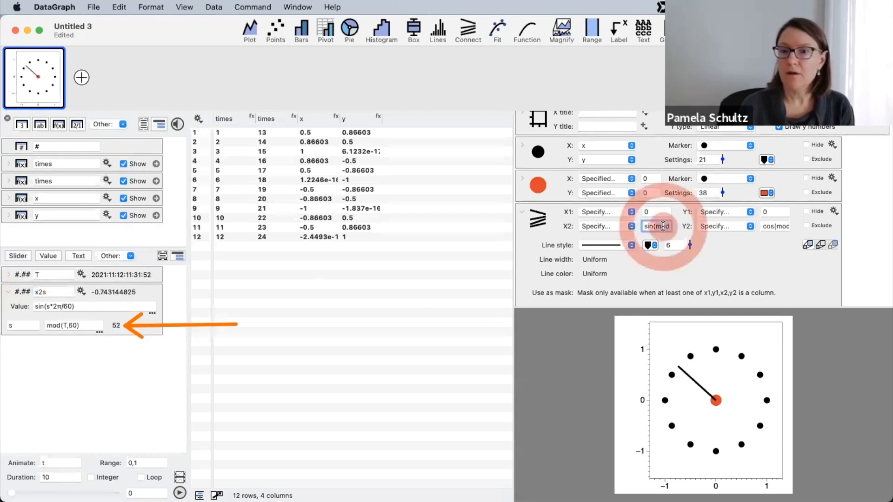
click(656, 227)
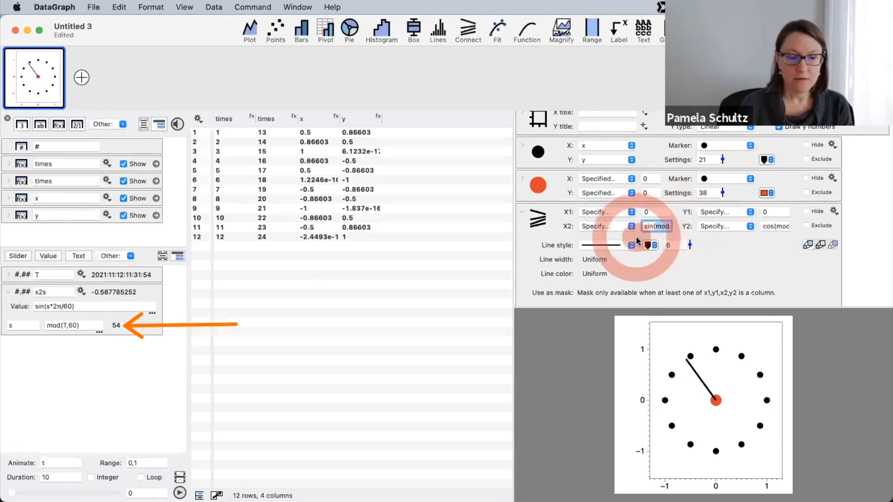
drag(645, 227, 754, 228)
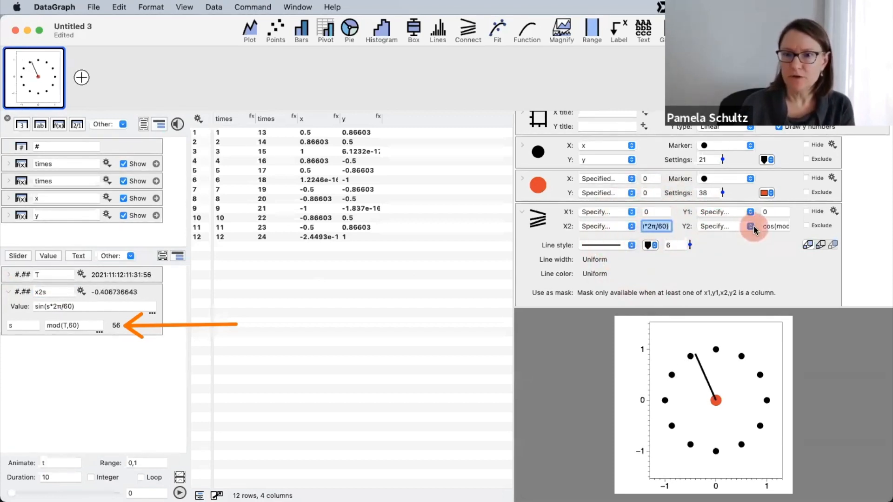
key(BackSpace)
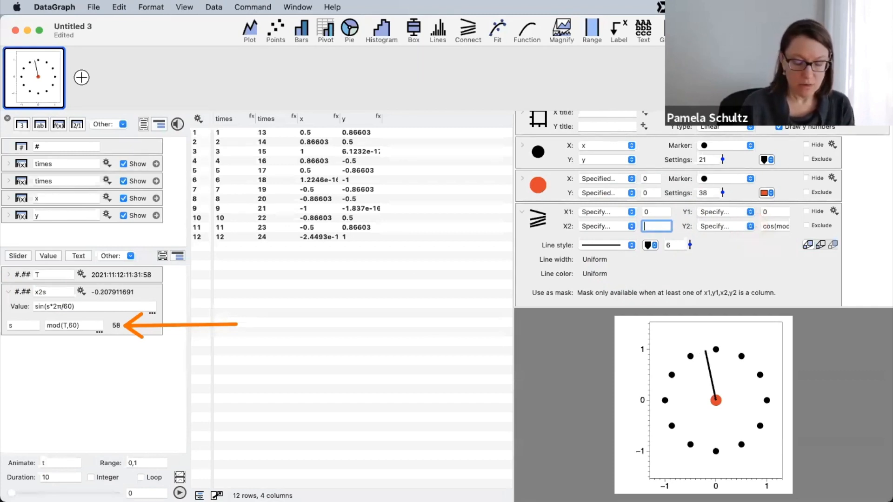
text(x2s)
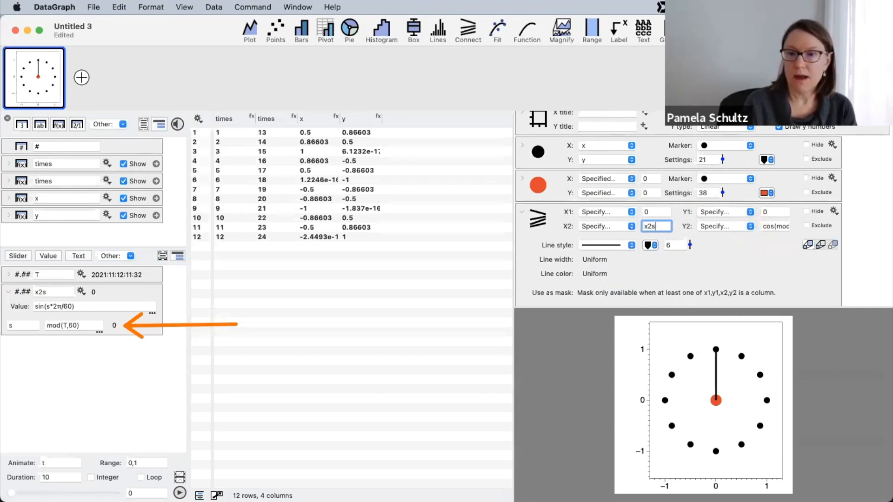
key(Return)
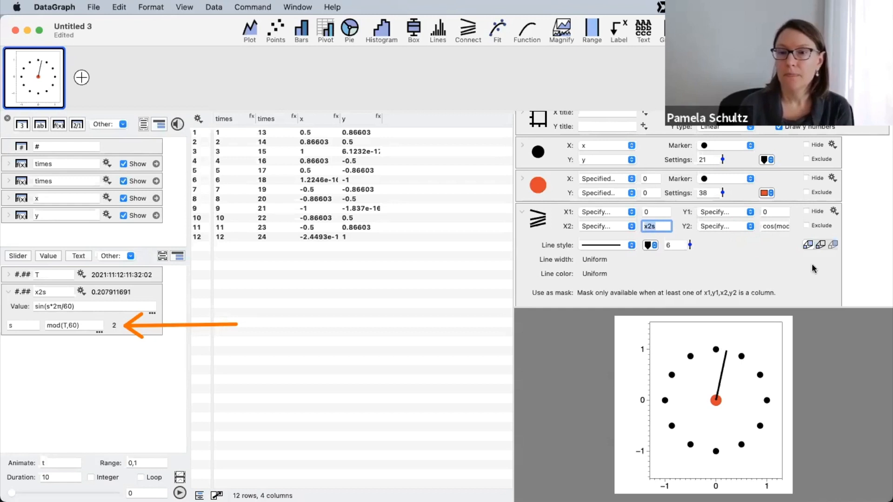
- Duplicate the x2s variable below the original in the variables list
click(743, 275)
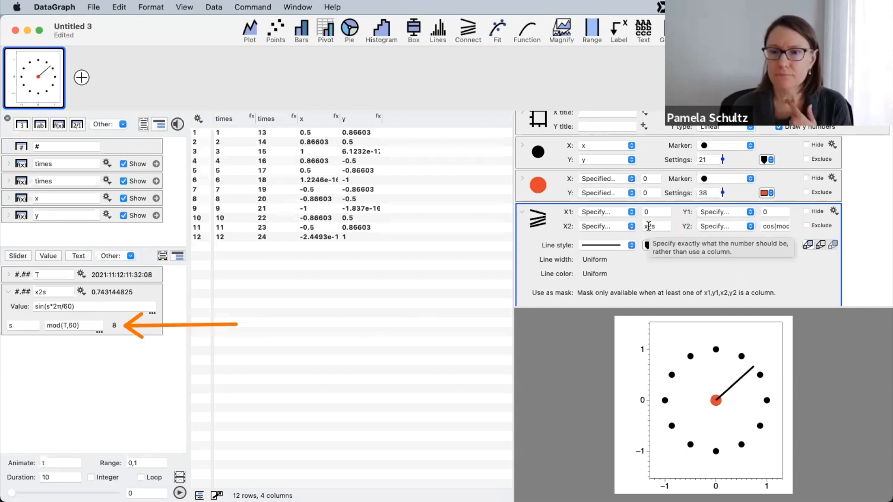
click(762, 226)
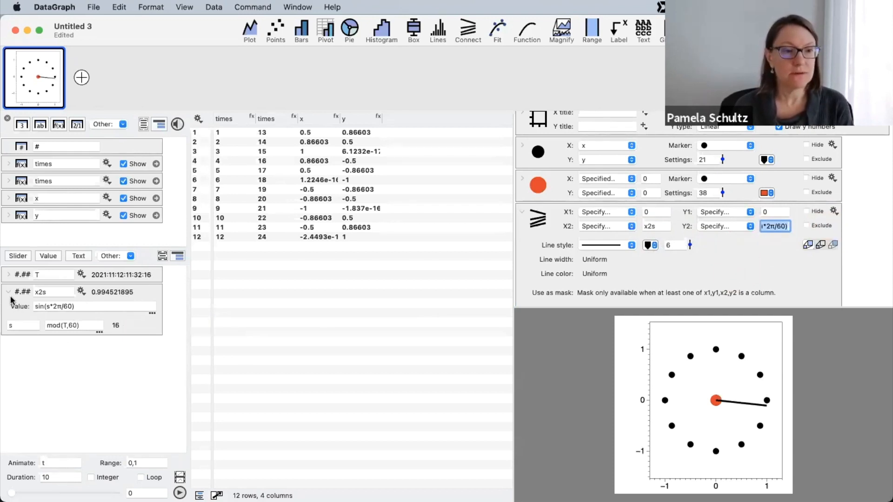
click(62, 322)
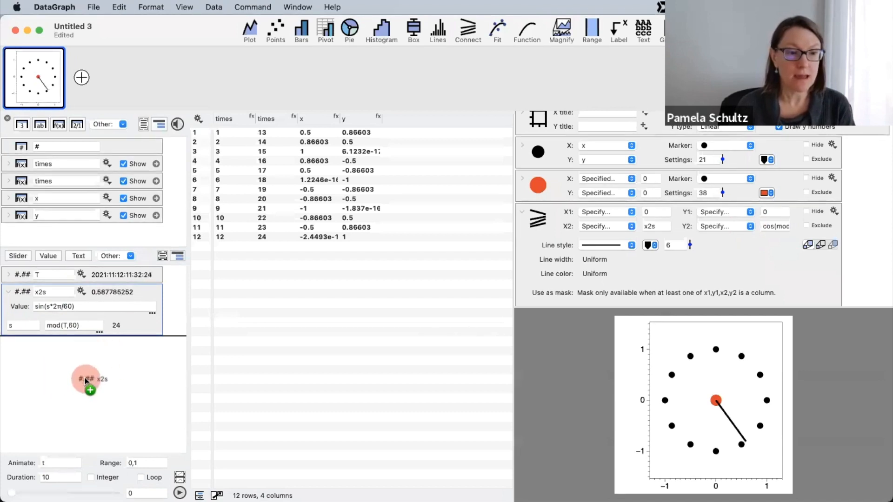
drag(23, 324, 54, 384)
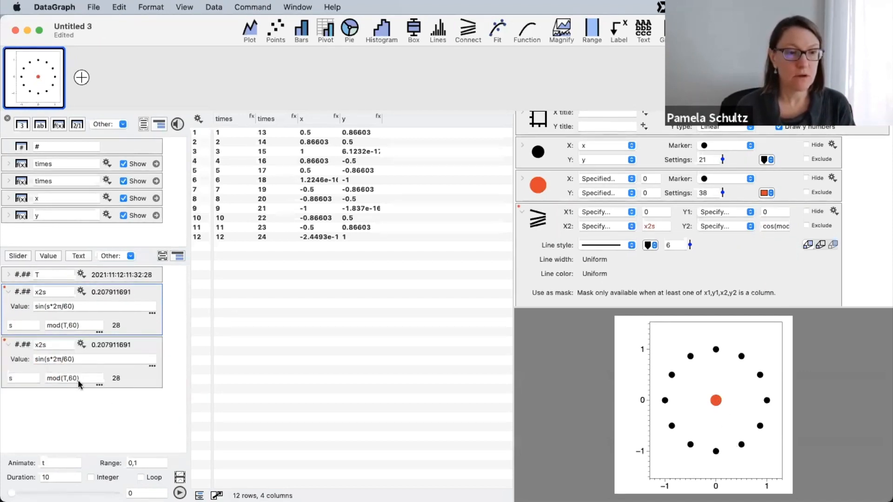
- Rename the duplicated x2s variable as "y2s"
click(39, 344)
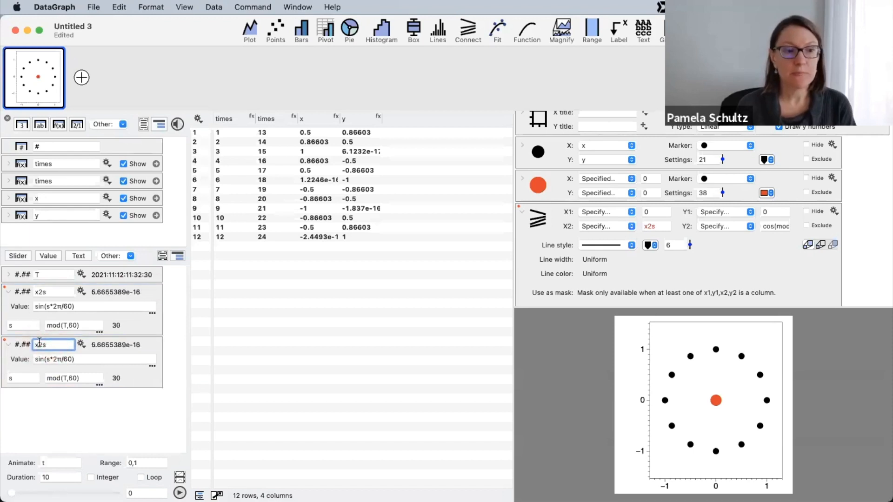
key(Left)
key(Left)
key(BackSpace)
text(y)
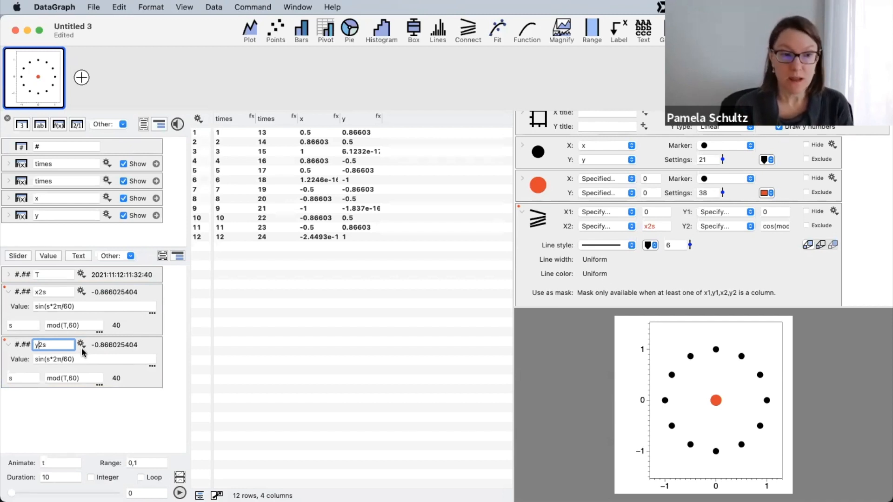
key(Return)
- Change sin to cos in the y2s variable's value, giving cos(s*2π/60)
click(44, 360)
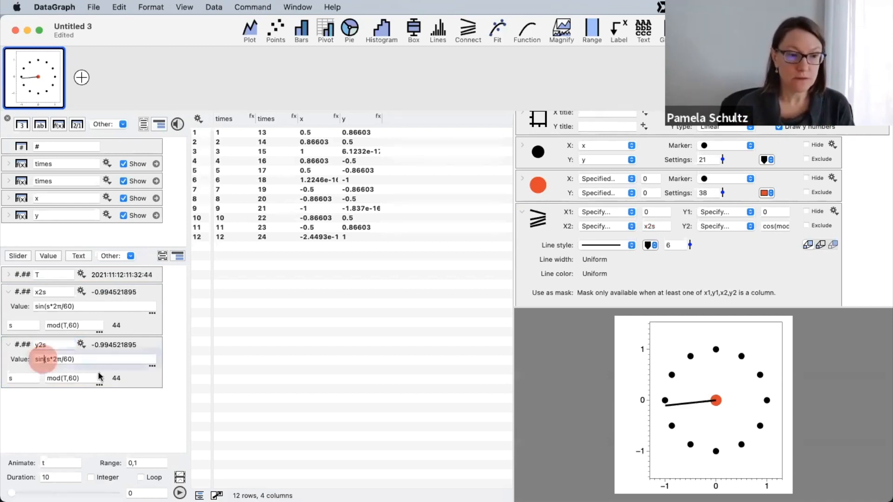
key(BackSpace)
key(BackSpace)
key(BackSpace)
text(co)
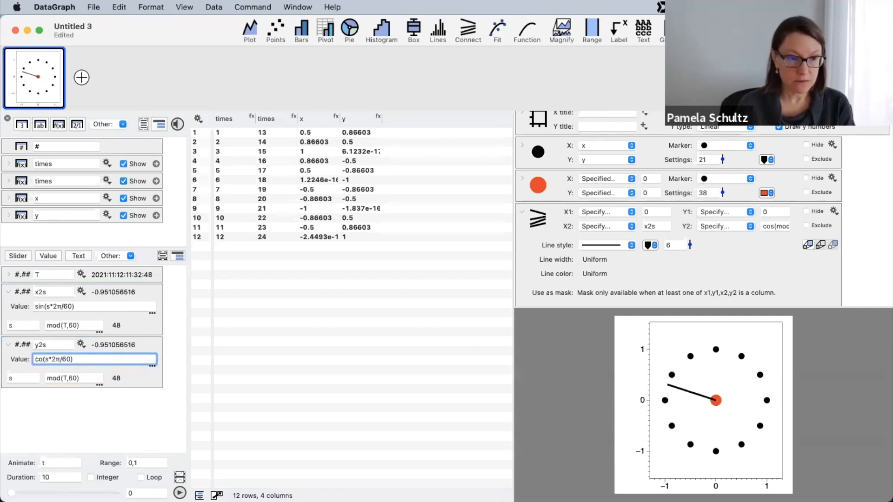
text(s)
key(Return)
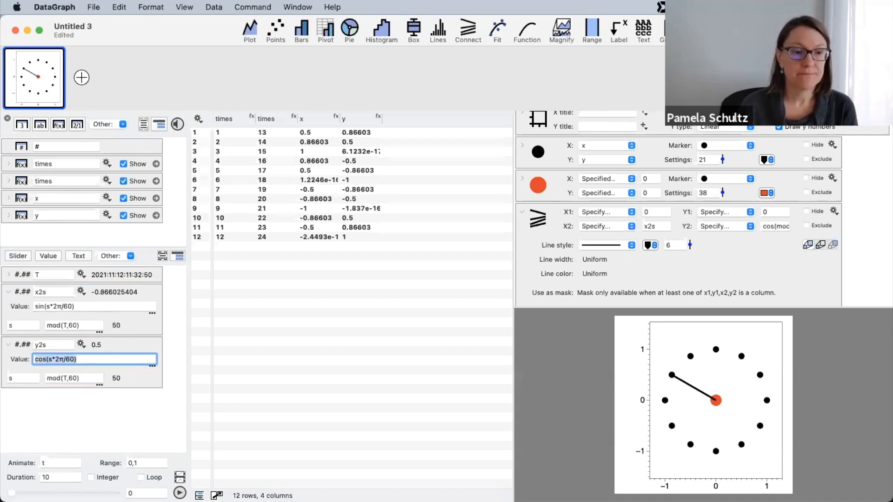
- Replace the Connect line's whole Y2 expression with the variable y2s
drag(773, 225, 842, 227)
text(y2s)
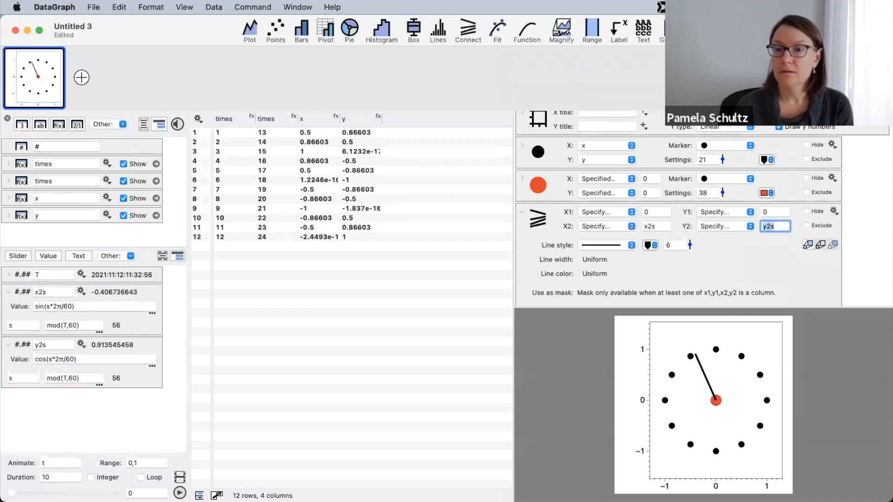
click(733, 259)
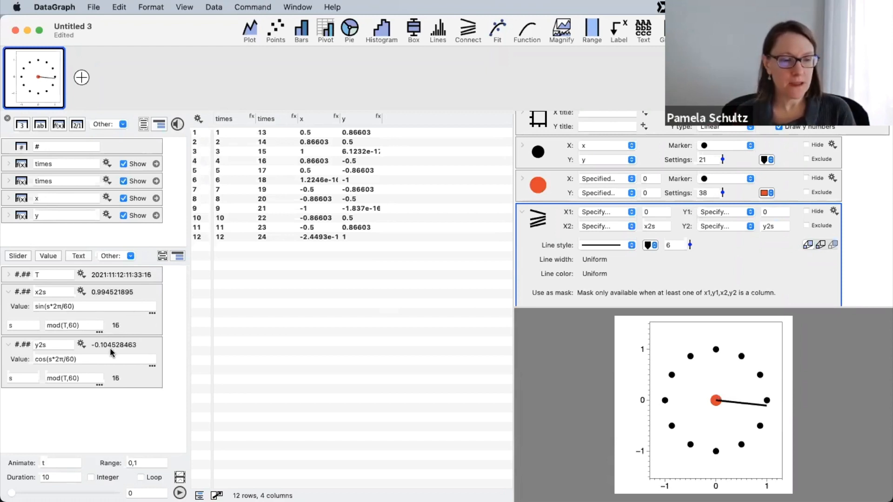
- Add a second expression line to the y2s variable for another local variable
click(24, 348)
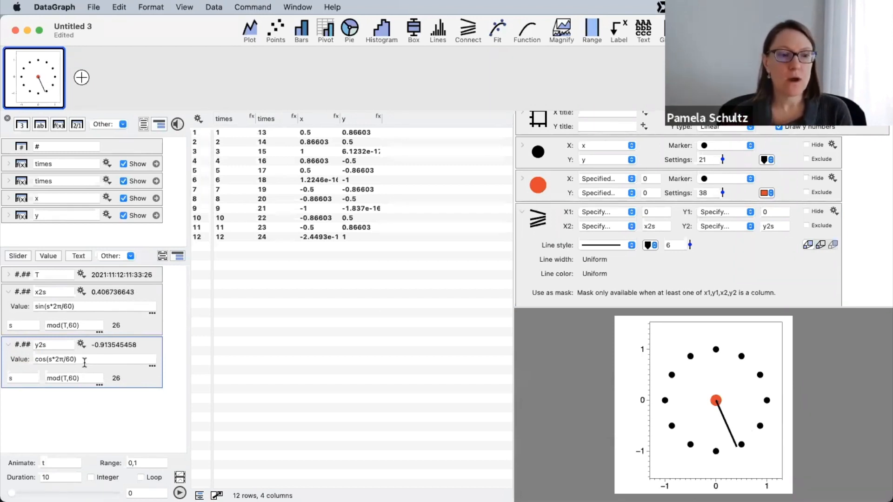
click(86, 360)
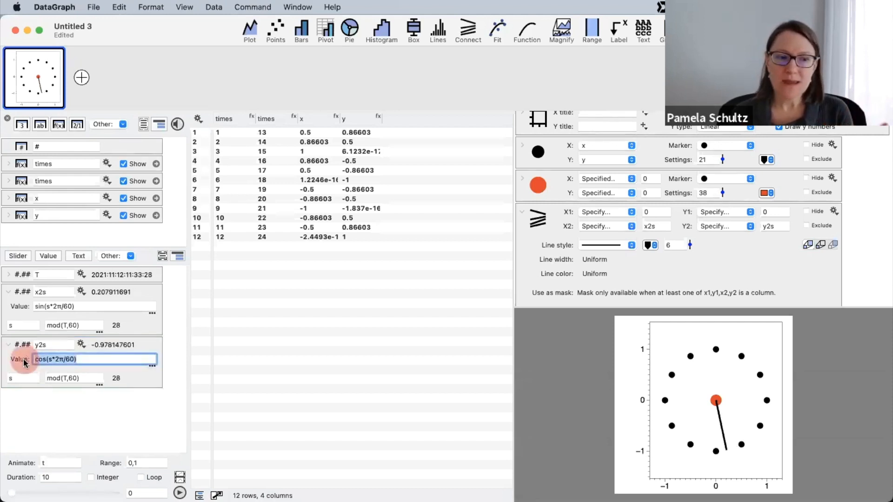
click(76, 359)
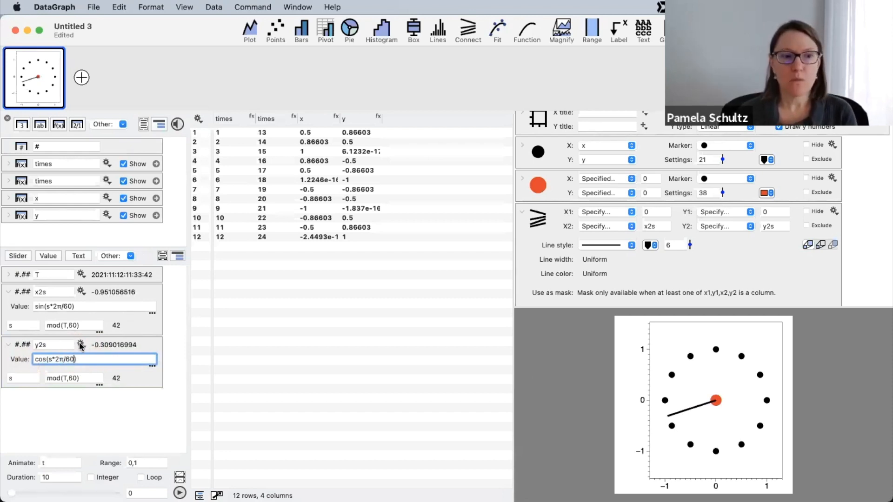
click(81, 344)
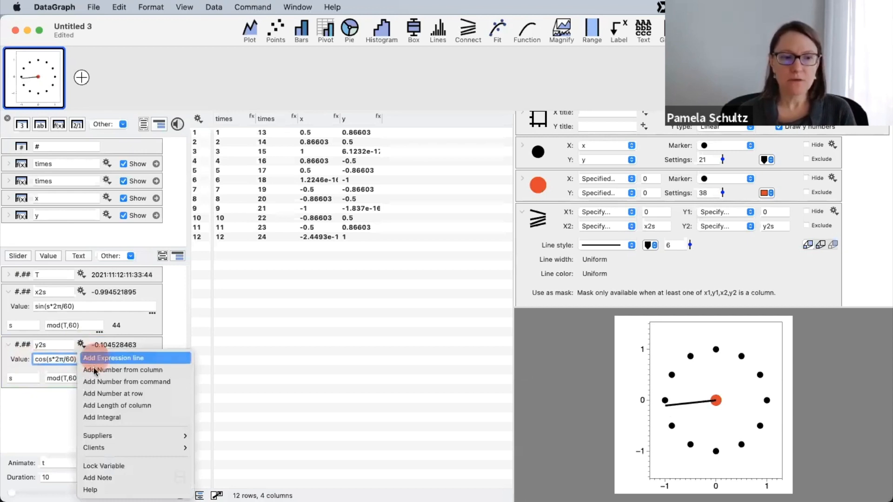
click(95, 358)
click(52, 393)
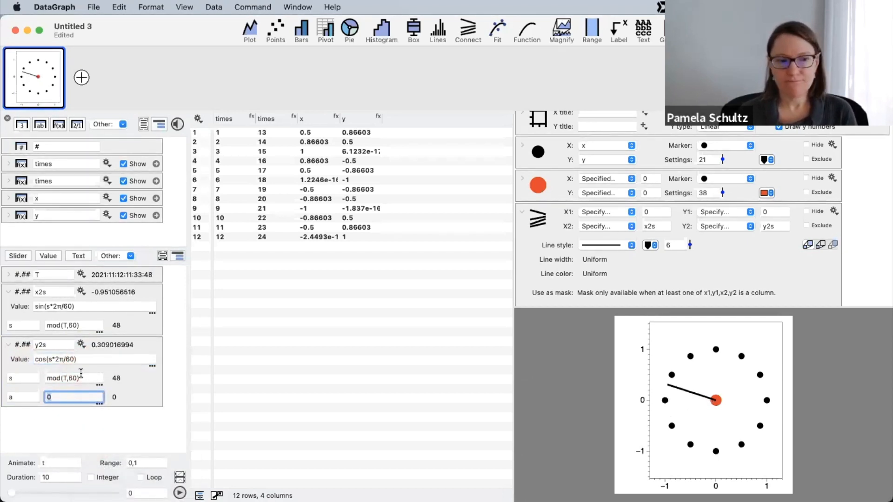
- Set the y2s variable's local variable a to 2π/60, copied from its value expression
click(63, 359)
drag(63, 359, 73, 360)
key(super+c)
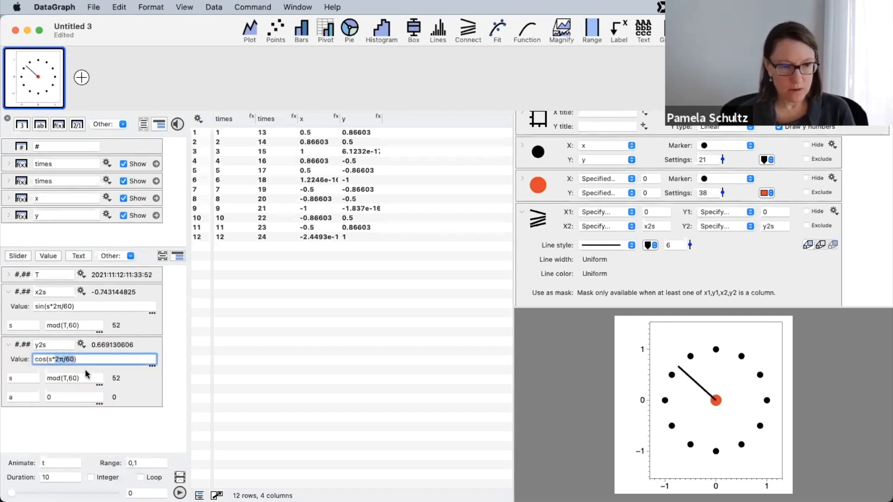
click(60, 398)
key(super+v)
click(14, 398)
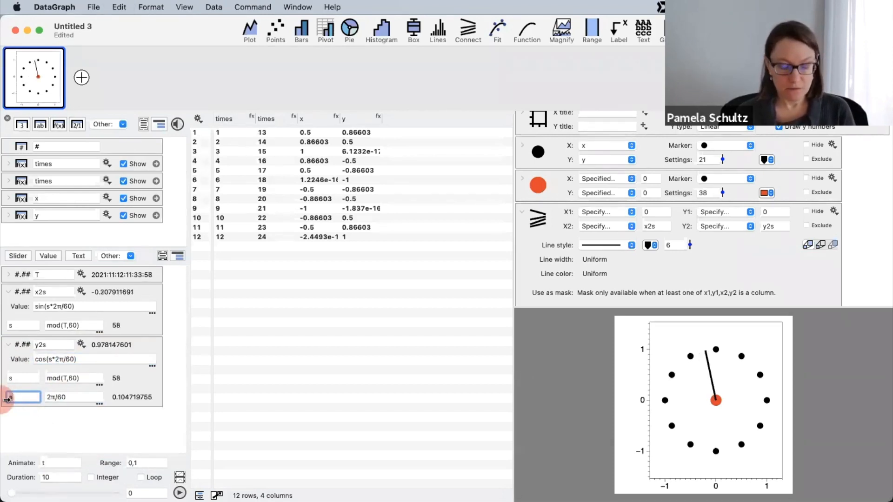
- Replace 2π/60 in the y2s variable's value with the local variable a, giving cos(s*a)
click(56, 376)
click(74, 359)
key(BackSpace)
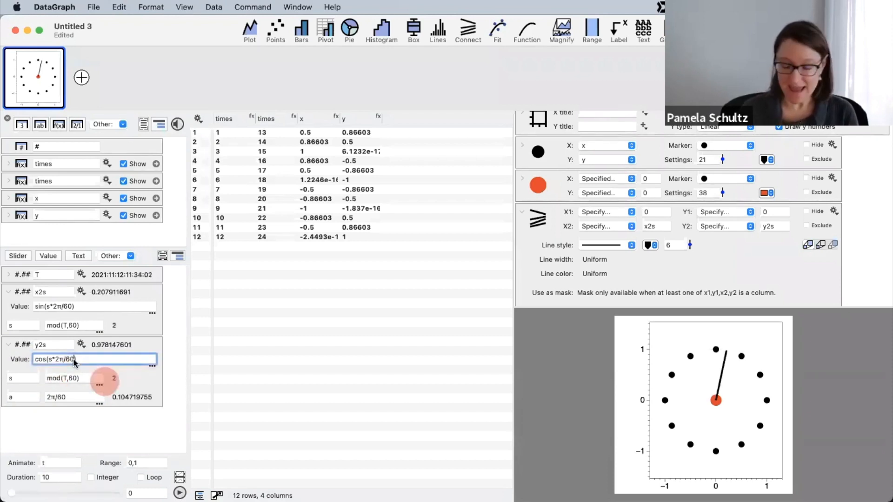
key(BackSpace)
key(BackSpace)
key(BackSpace)
key(BackSpace)
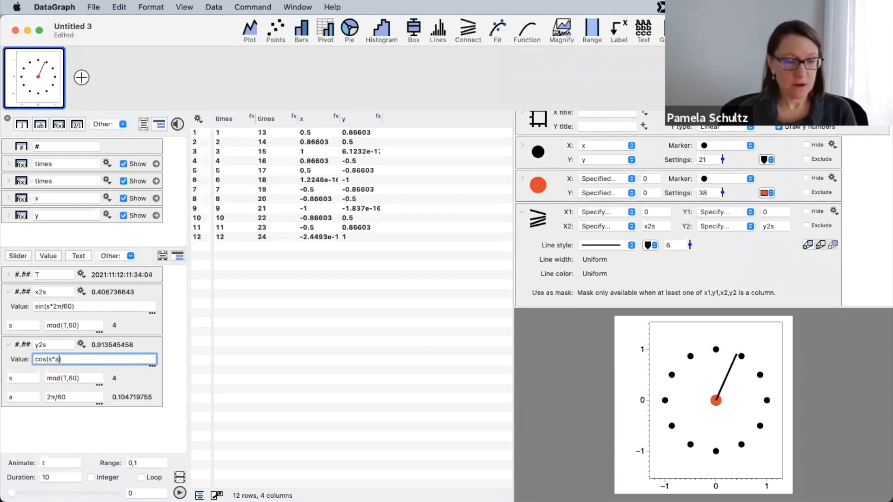
key(Return)
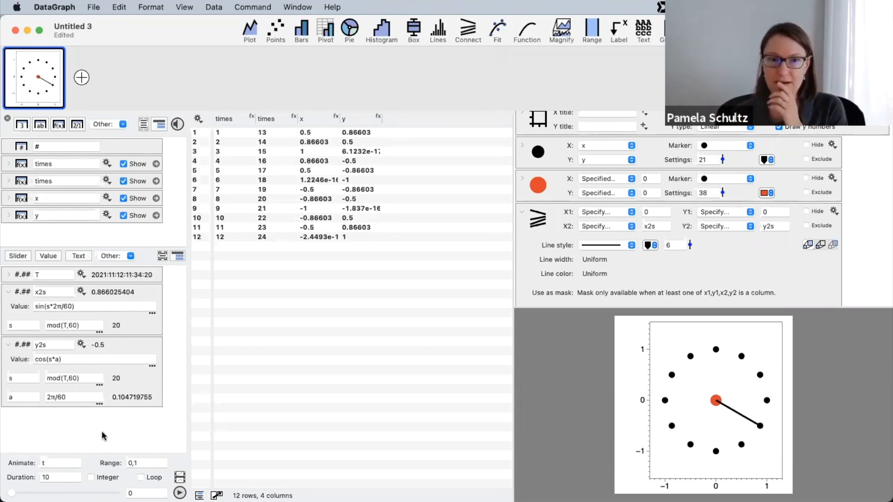
- Collapse the details of the y2s and x2s variables and of the Connect command
click(8, 347)
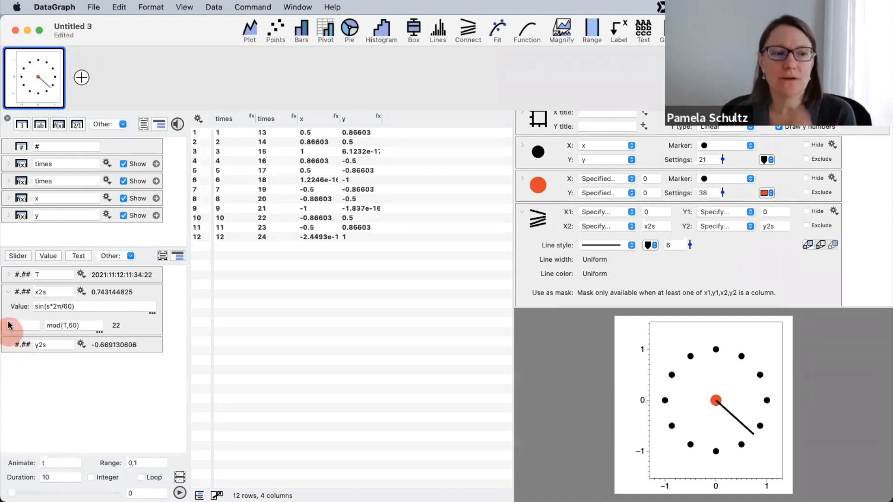
click(8, 292)
click(213, 309)
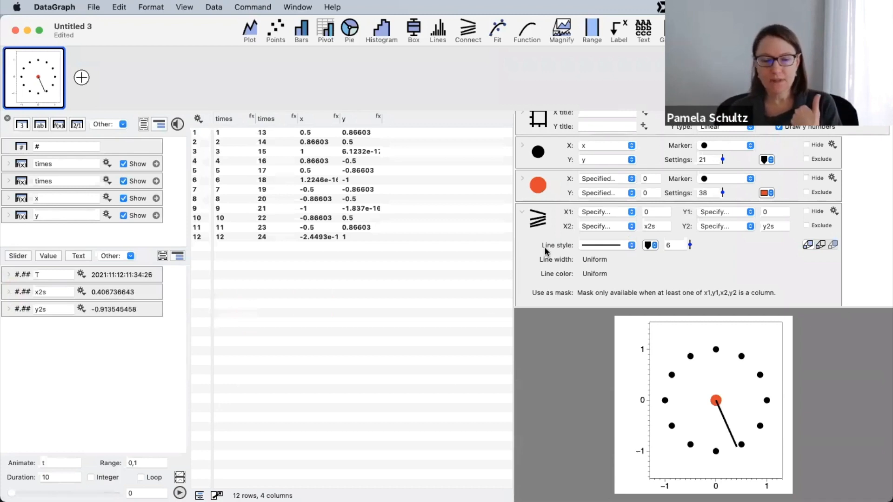
click(523, 213)
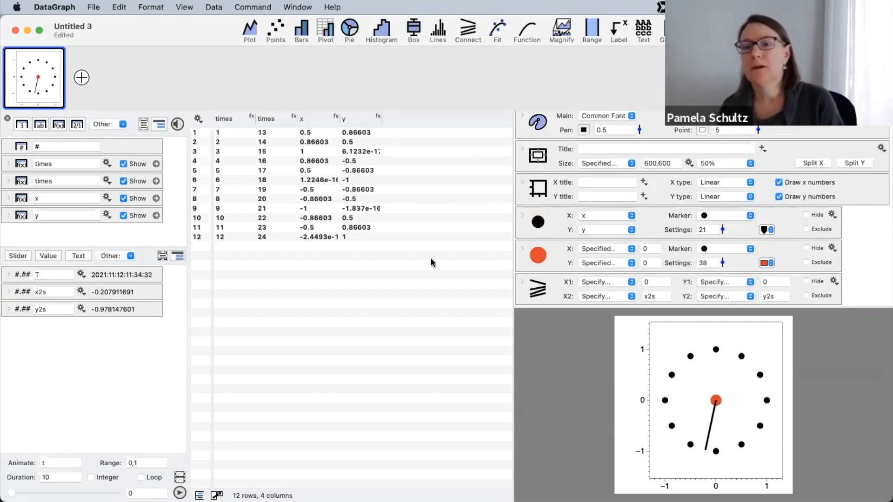
- Turn off the drawing of both the x and y axis numbers on the clock graph
click(784, 182)
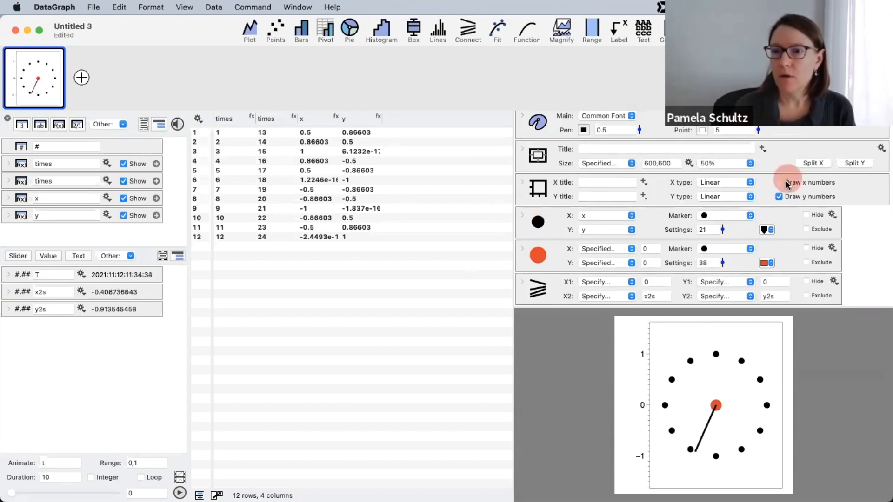
click(781, 196)
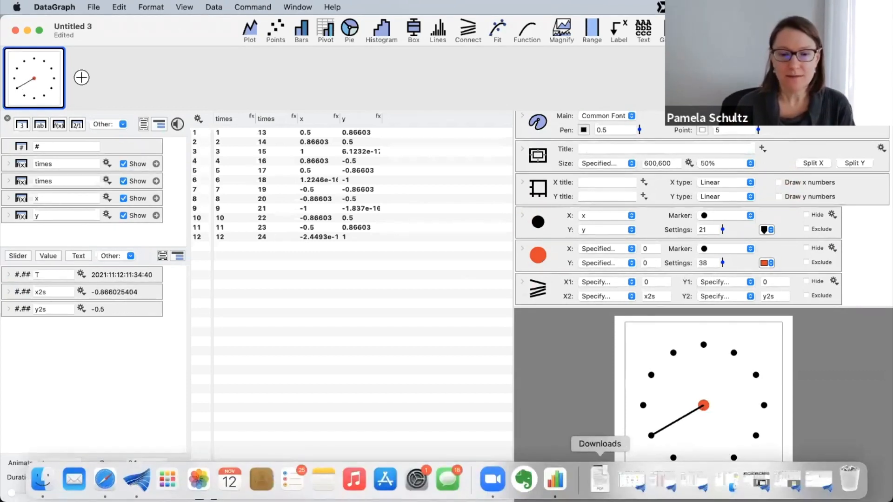
click(598, 484)
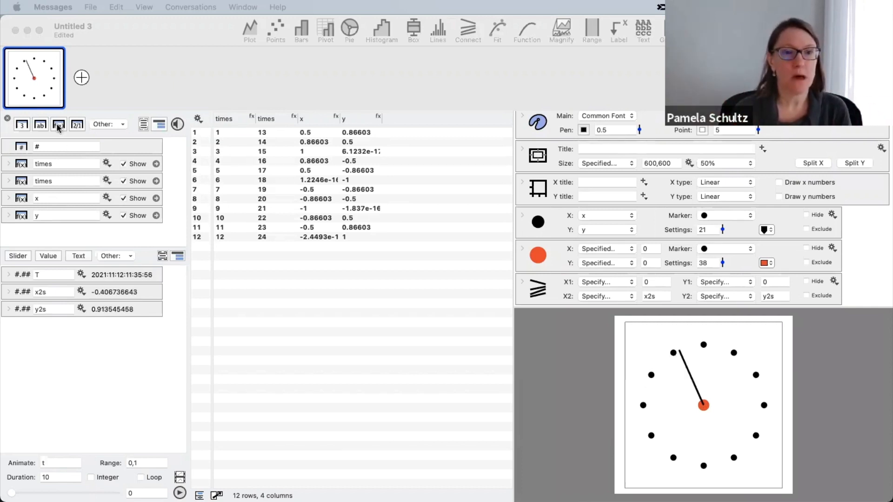
- Add an expression column below y with the expression 1 and 12 rows
drag(141, 246, 146, 290)
click(612, 413)
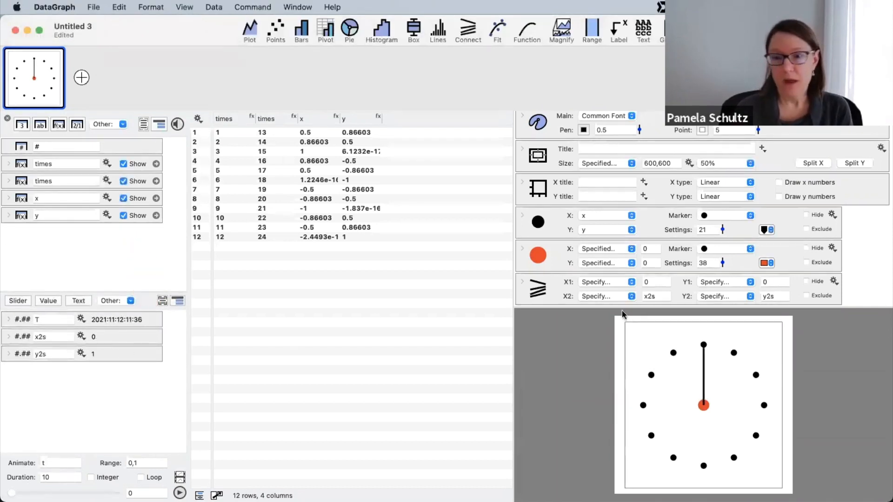
click(59, 124)
click(49, 238)
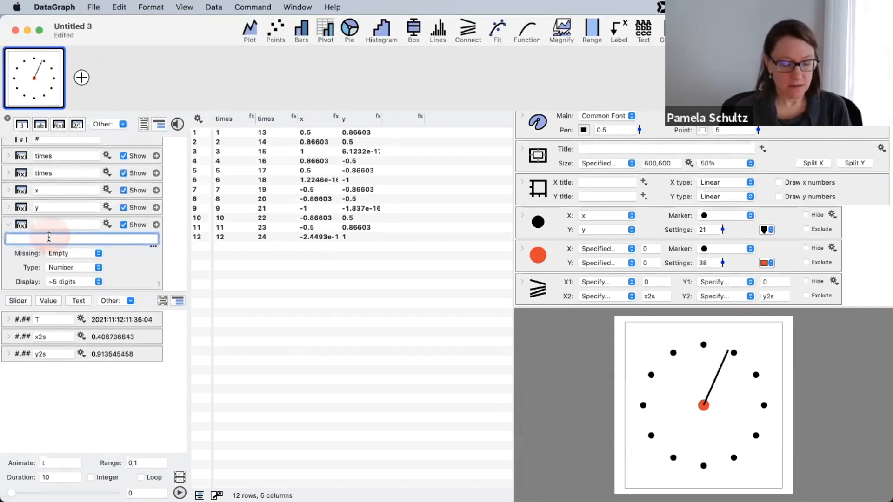
text(1)
click(139, 260)
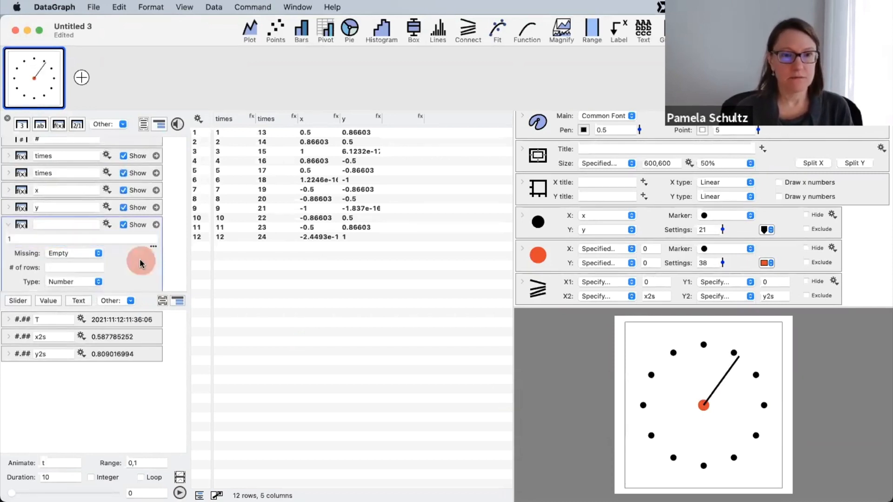
click(78, 266)
text(12)
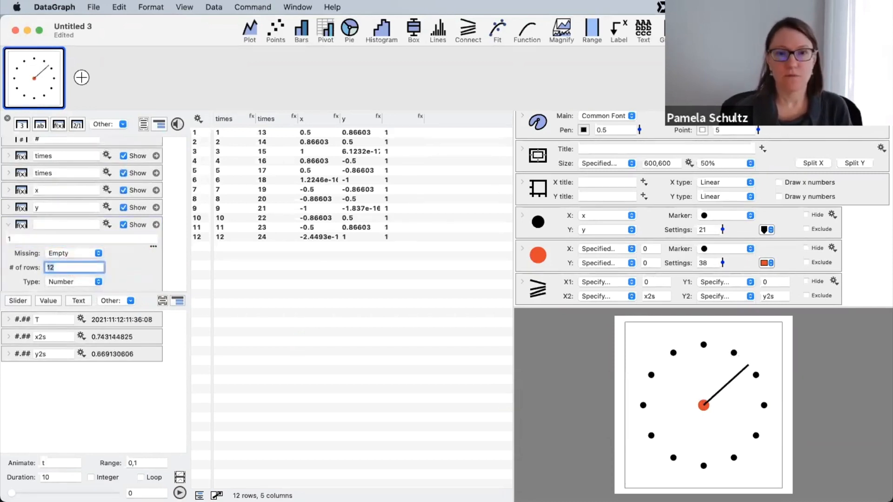
- Name the new expression column "ones" and enlarge the column list to show all its settings
click(410, 117)
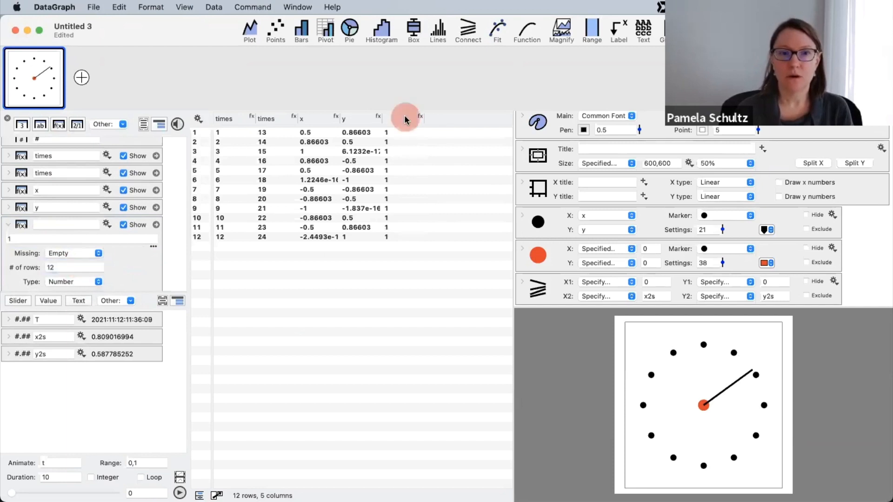
click(71, 224)
text(one)
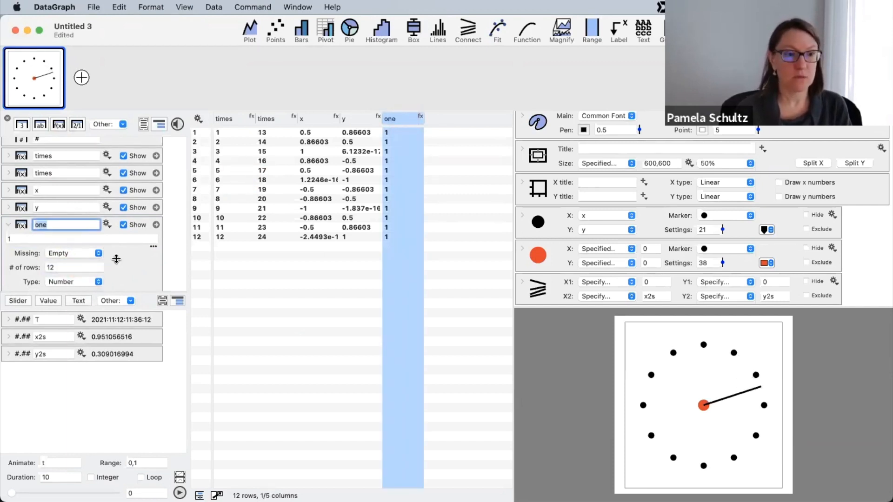
drag(141, 293, 140, 354)
click(56, 233)
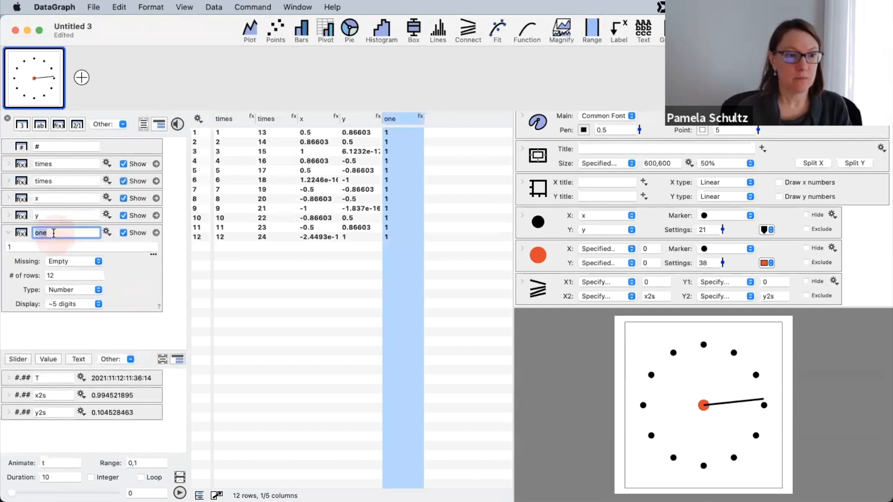
text(s)
click(133, 283)
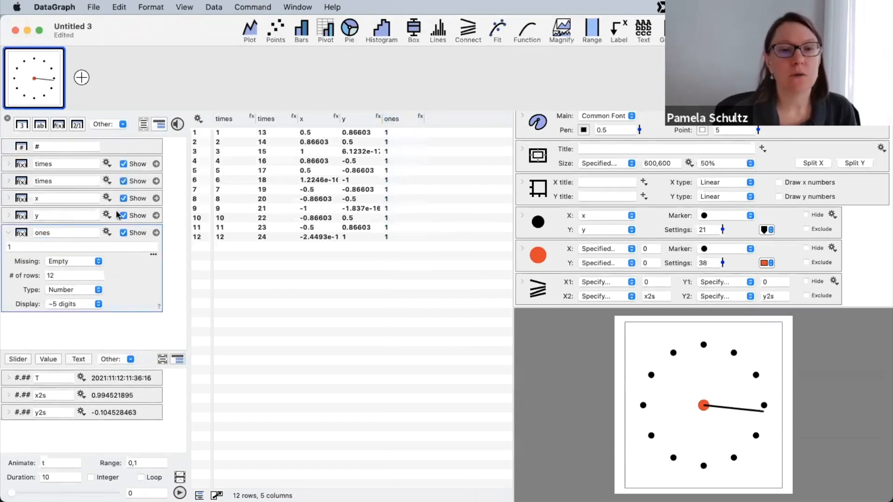
- Add a pie chart of the ones column and move its command ahead of the hour marker points, behind the clock elements
click(412, 118)
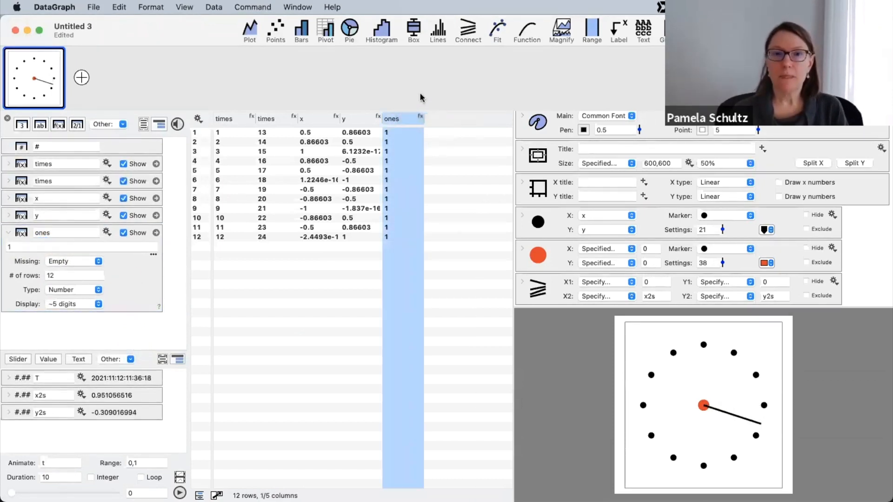
click(353, 32)
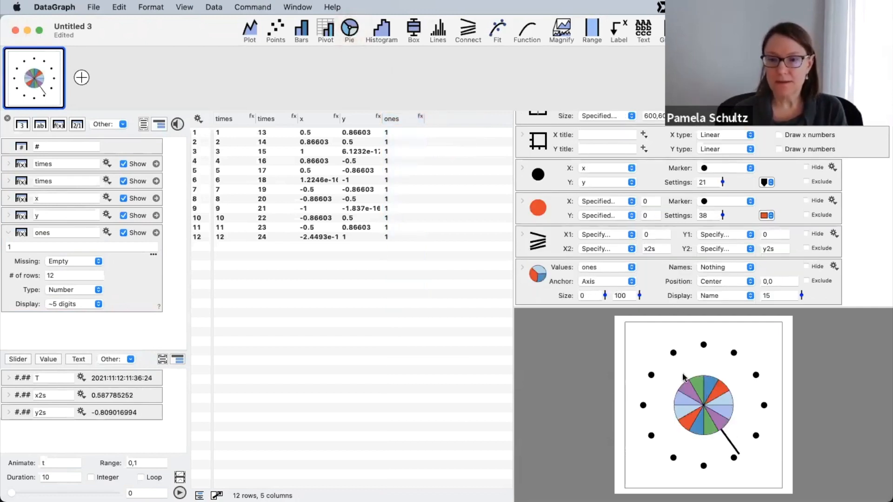
drag(543, 283, 553, 204)
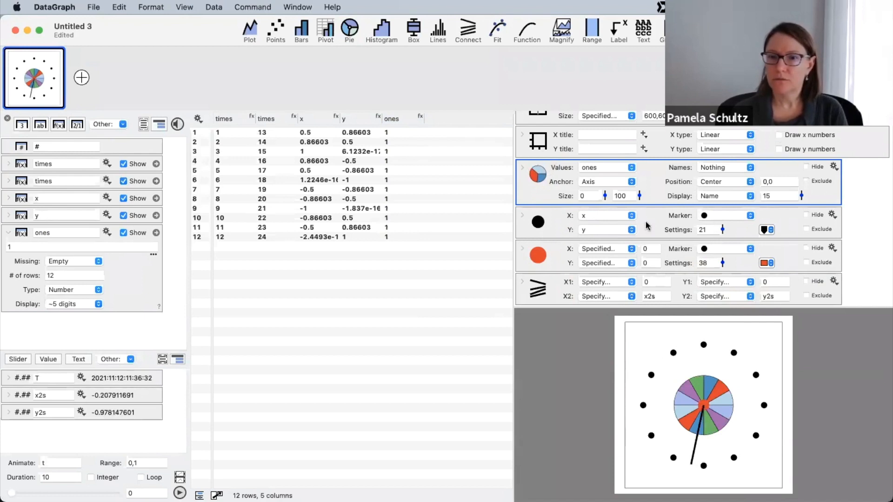
- Enlarge the pie's outer size to 198 and move the Connect command ahead of the red centre point command
drag(639, 196, 635, 175)
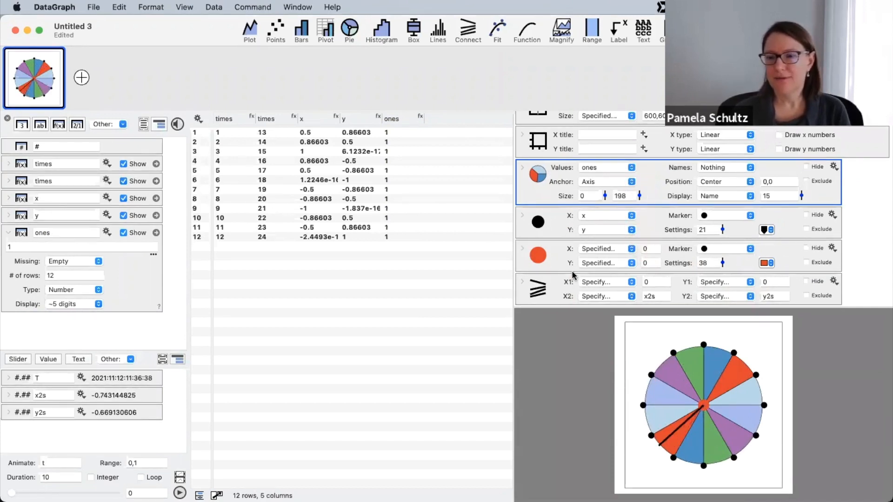
drag(547, 293, 538, 236)
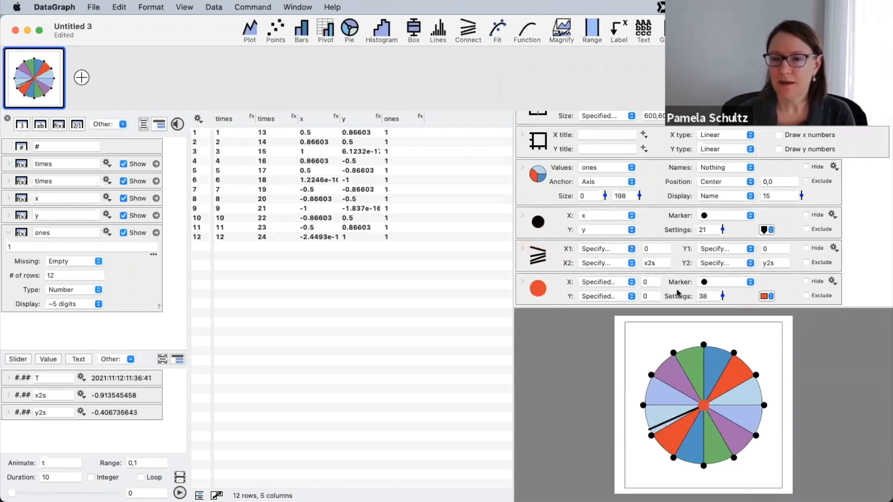
- Expand the pie command's details and set its line style to No Line
click(523, 167)
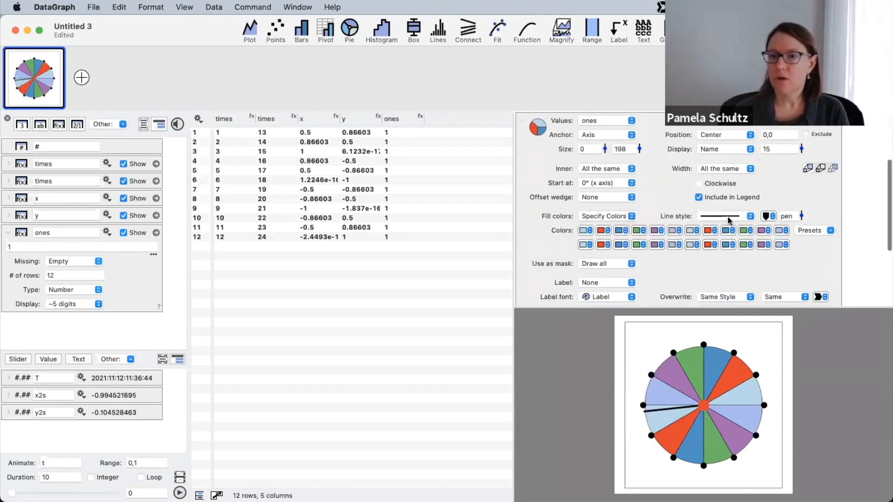
click(728, 218)
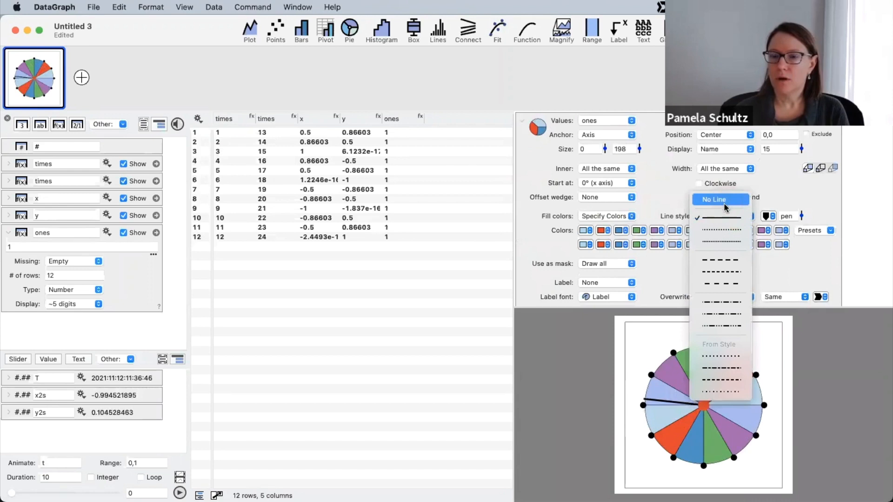
click(732, 217)
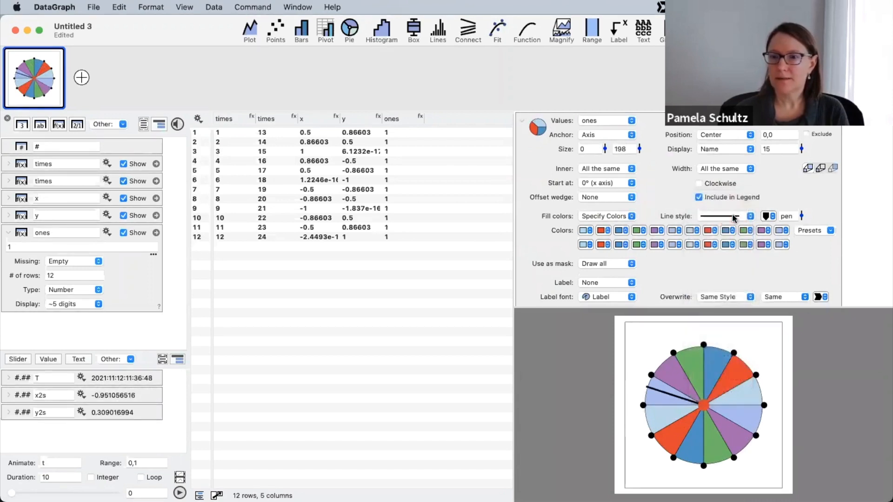
click(732, 217)
click(723, 200)
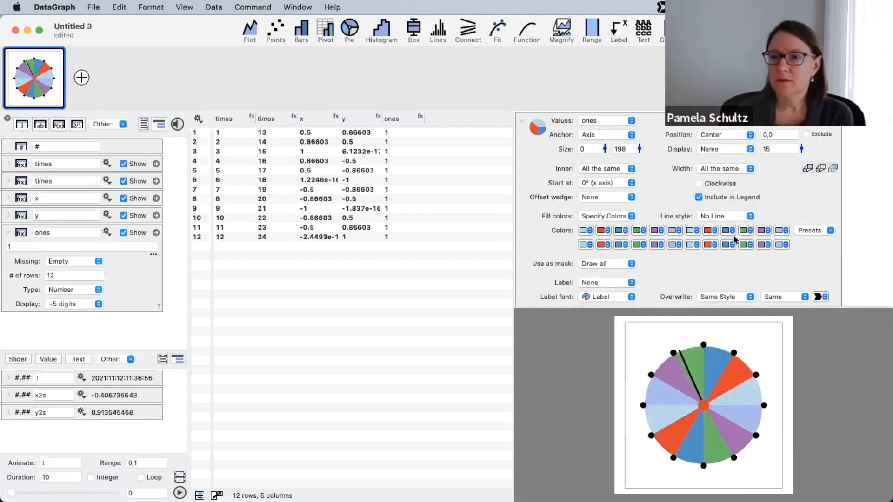
- Apply the Paired color preset to the pie wedges, followed by the Set #3 preset
click(820, 233)
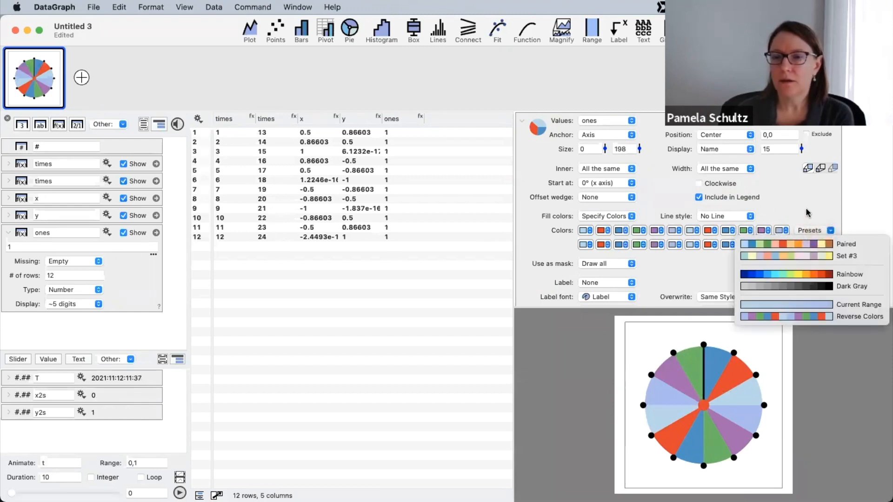
click(798, 243)
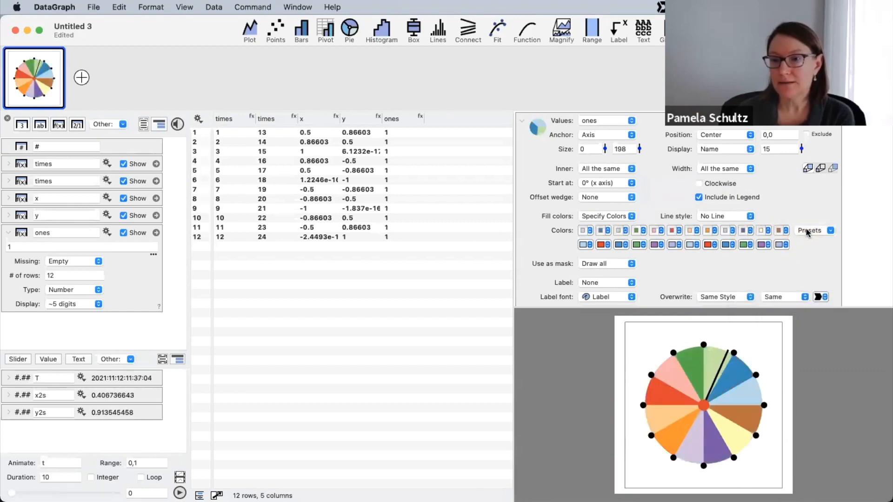
click(807, 233)
click(806, 254)
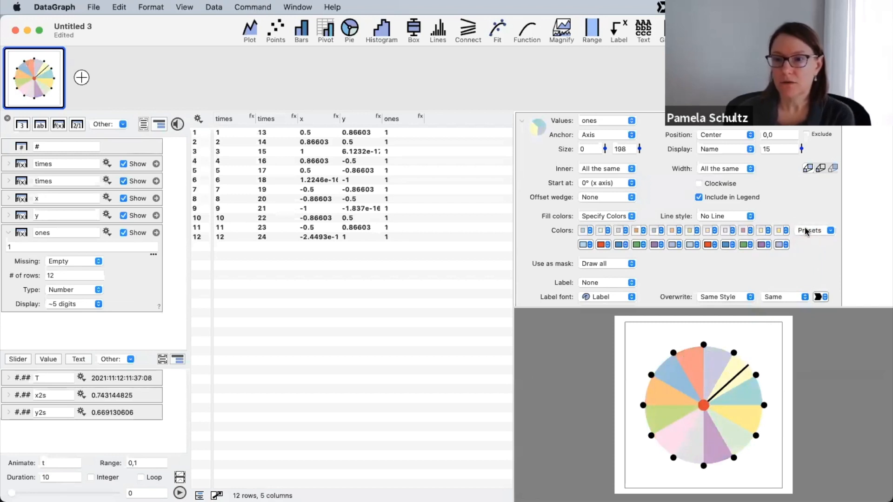
- Fill the whole pie with a constant color, using Fill Color 1
click(600, 216)
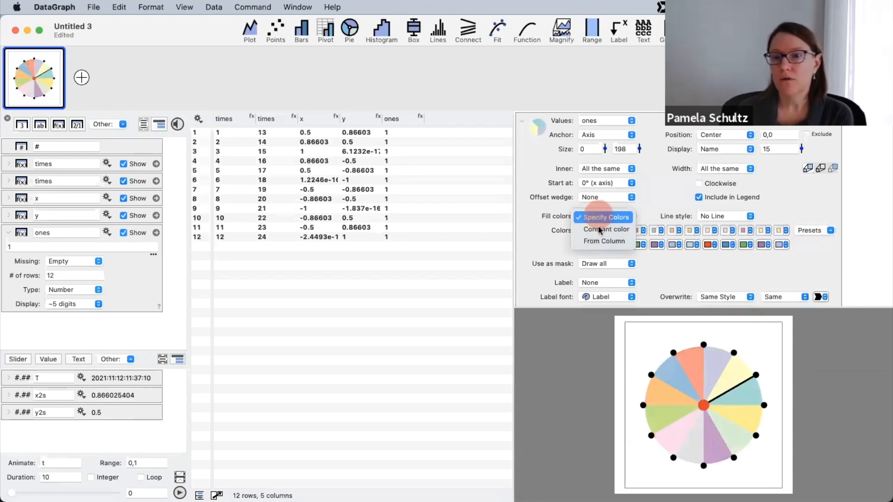
click(599, 229)
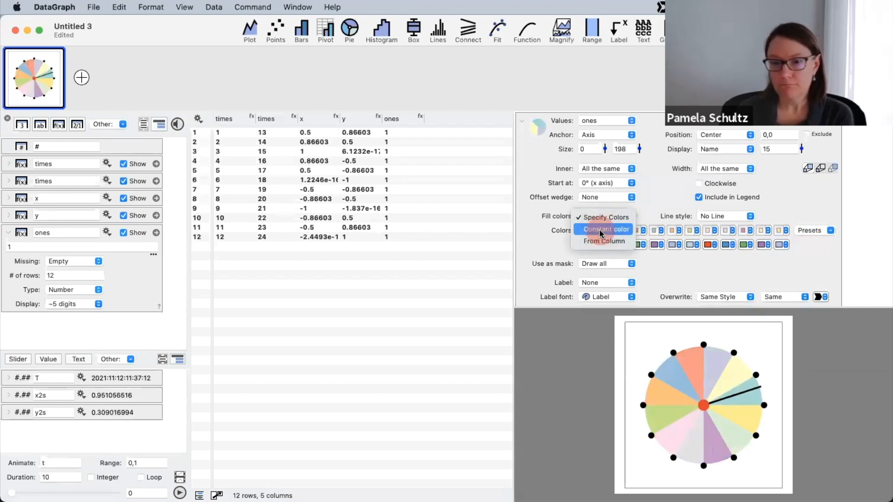
click(588, 231)
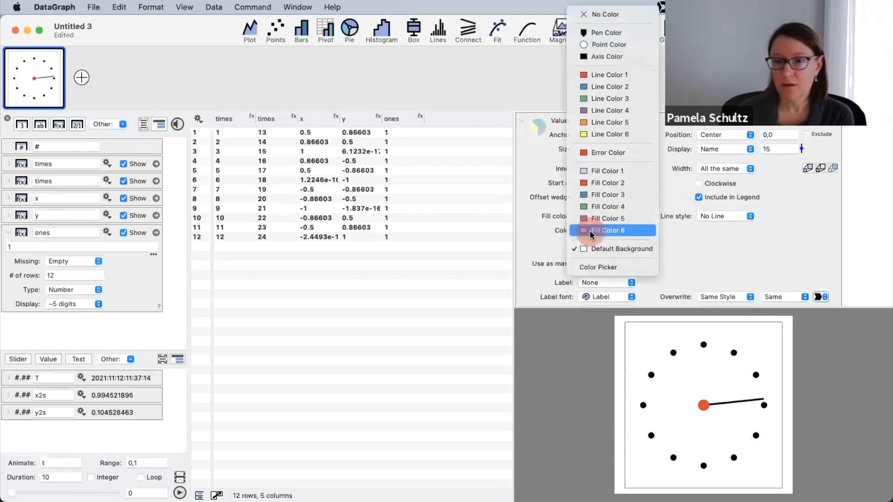
click(585, 172)
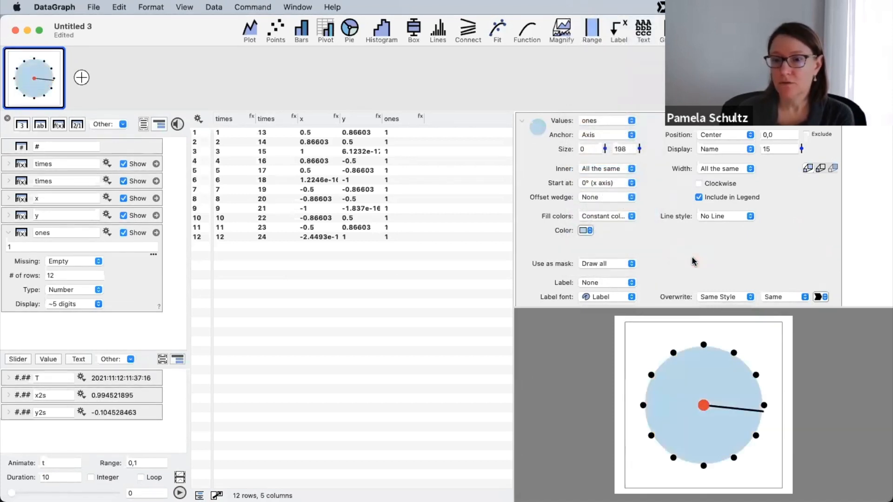
- Outline the pie wedges with a solid line in Point Color, 6 wide
click(710, 217)
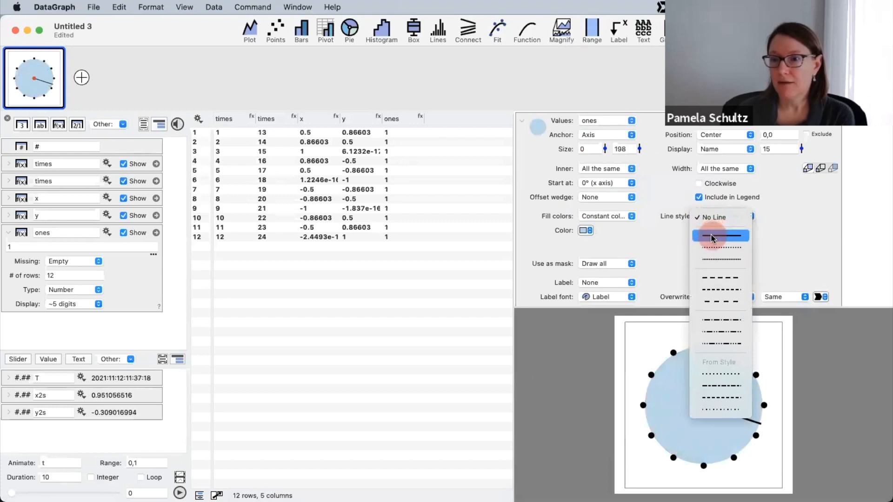
click(724, 229)
click(767, 217)
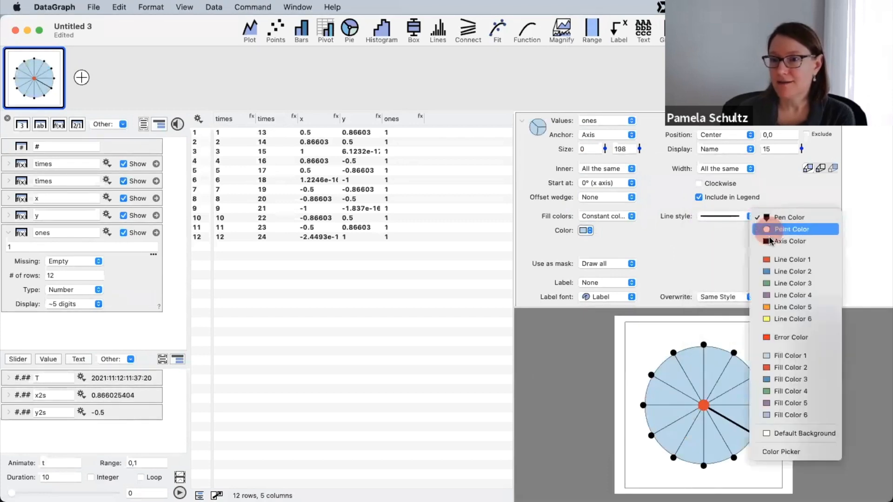
click(771, 231)
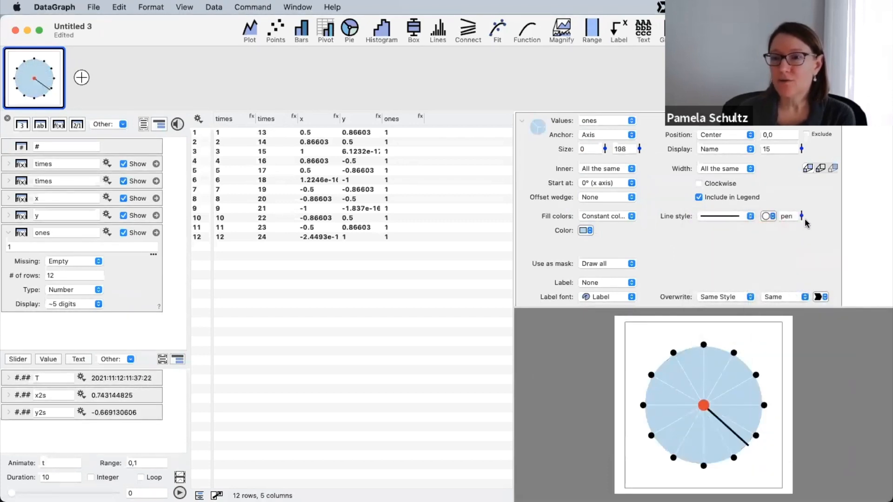
drag(801, 216, 794, 191)
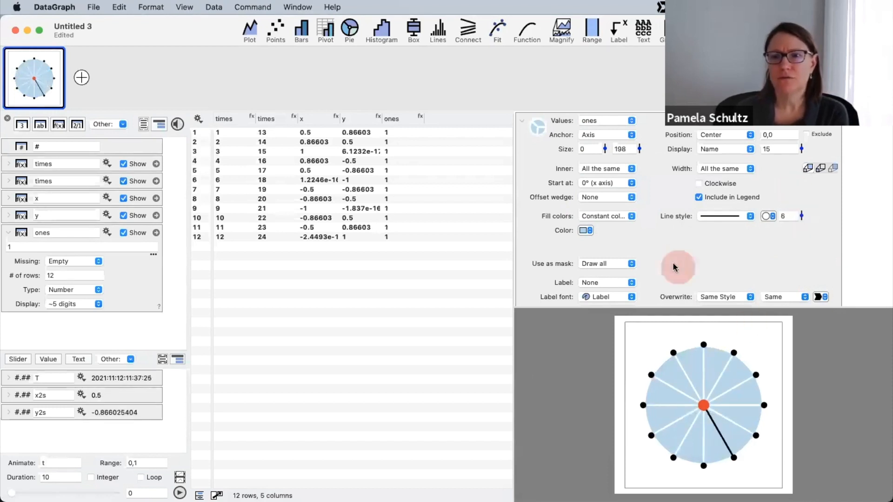
- Color the pie wedges from the first times column and create a new color scheme for them
click(618, 215)
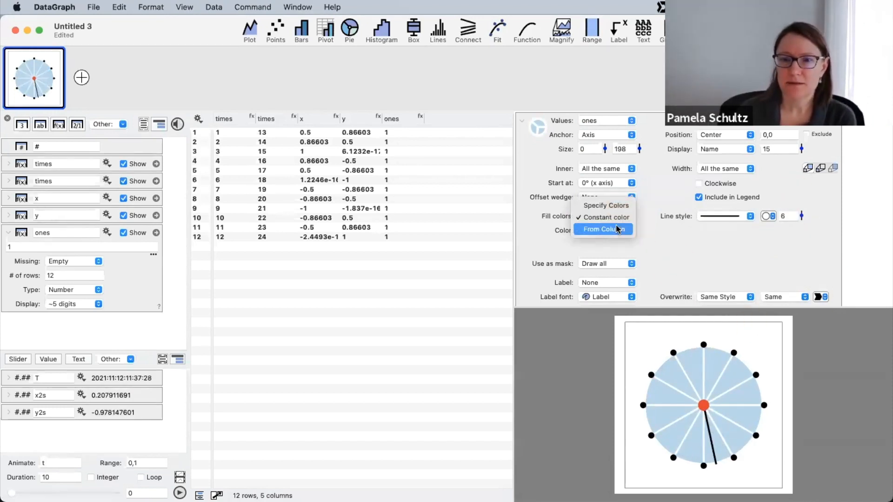
click(617, 226)
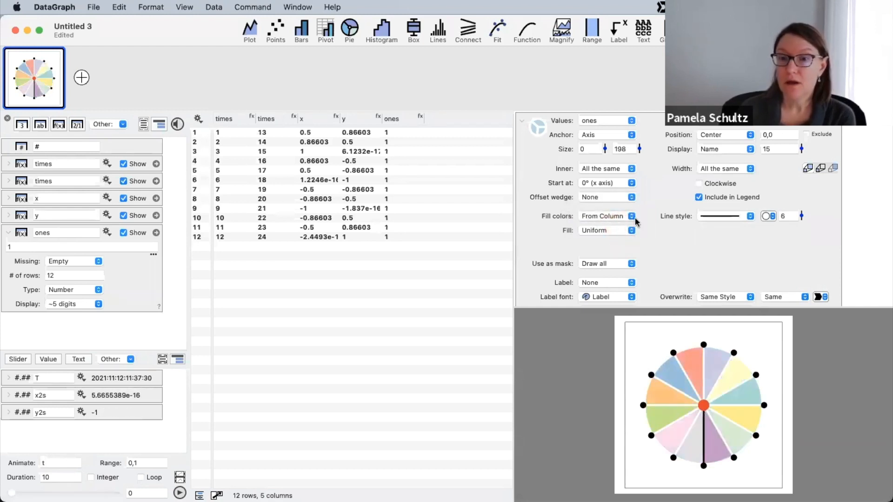
click(598, 231)
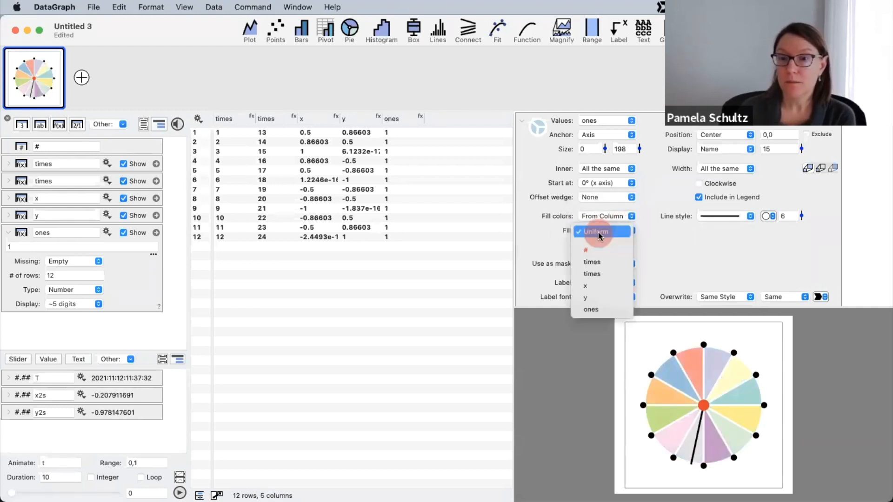
click(597, 262)
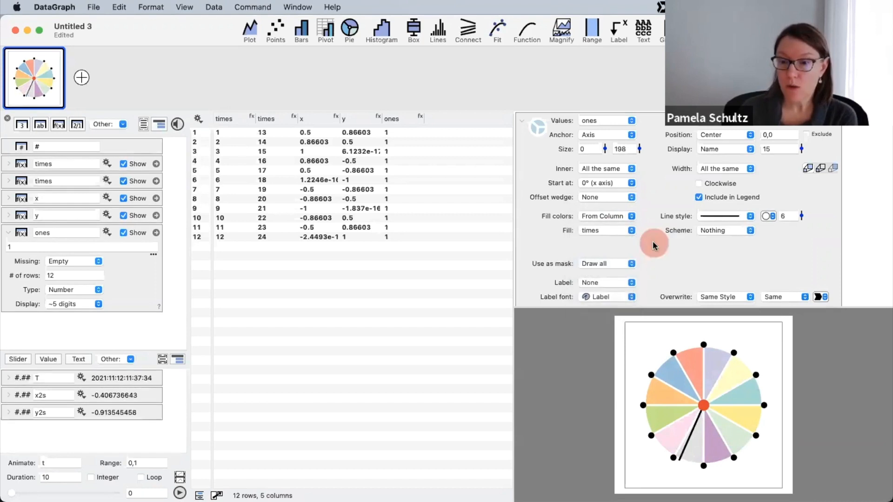
click(732, 230)
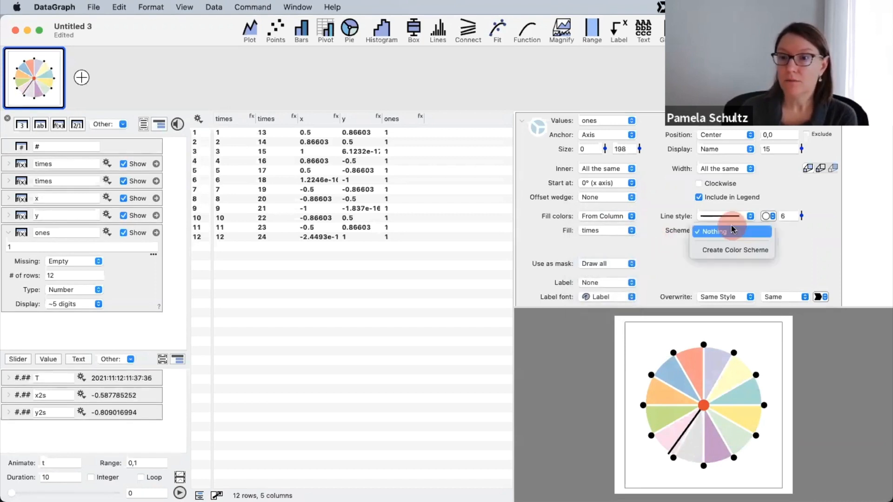
click(734, 258)
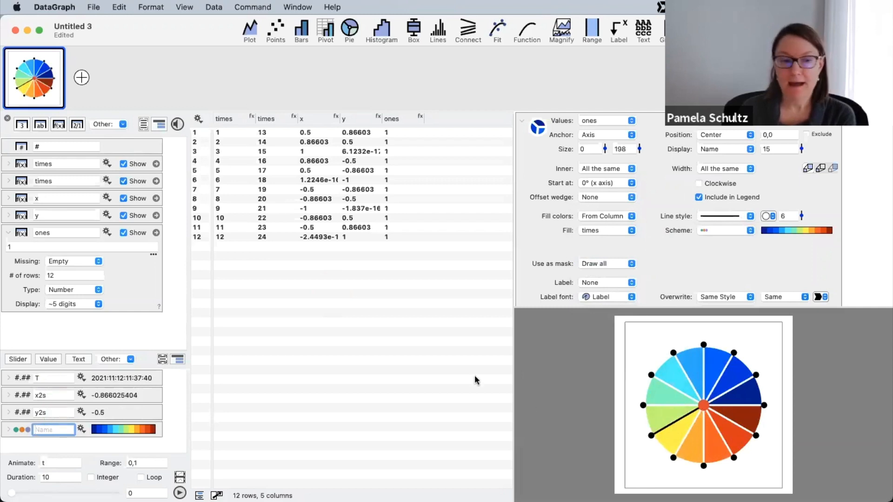
- View the color suggestions available for the new color scheme variable
click(80, 430)
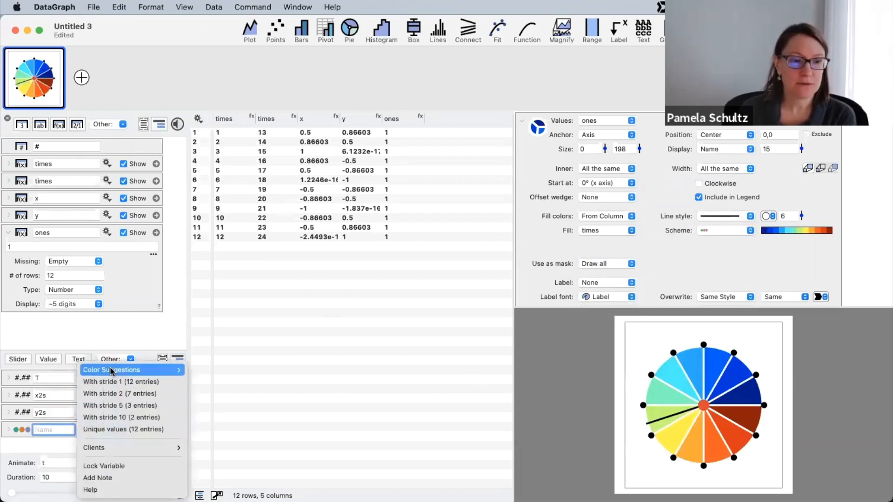
mouse_move(111, 371)
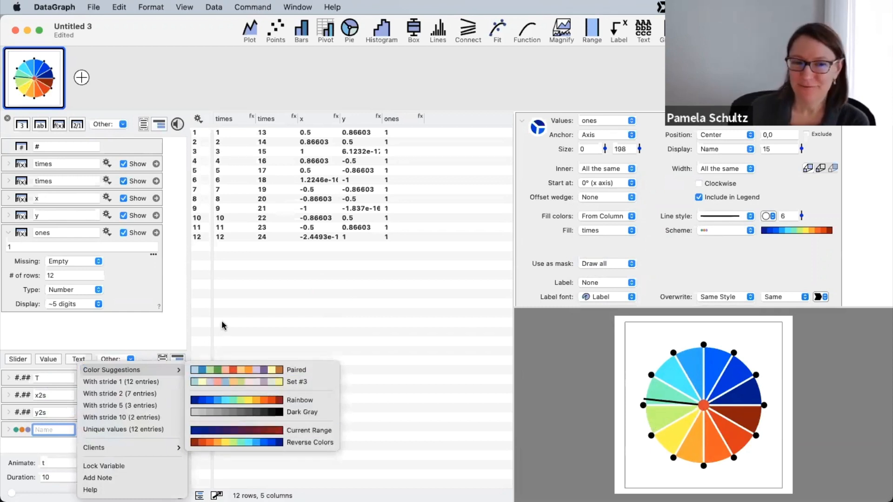
click(190, 329)
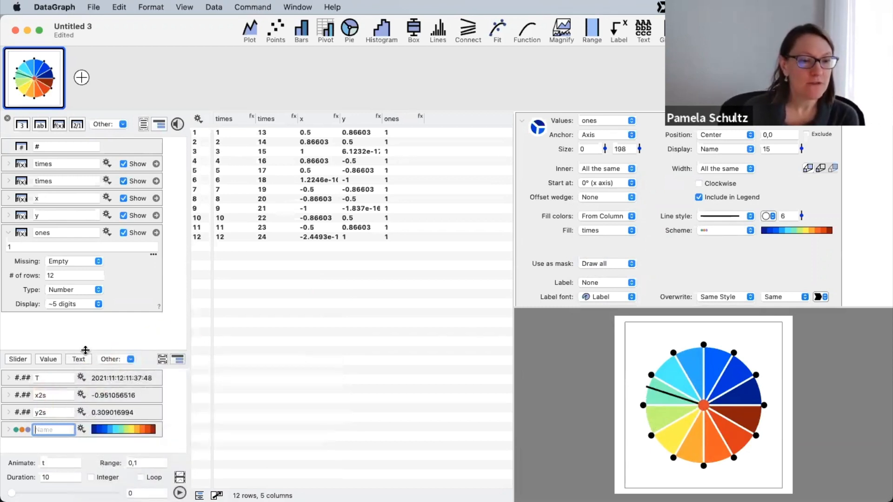
- Enlarge the variable list and expand the color scheme to examine the values and colors of its entries
drag(85, 350, 89, 269)
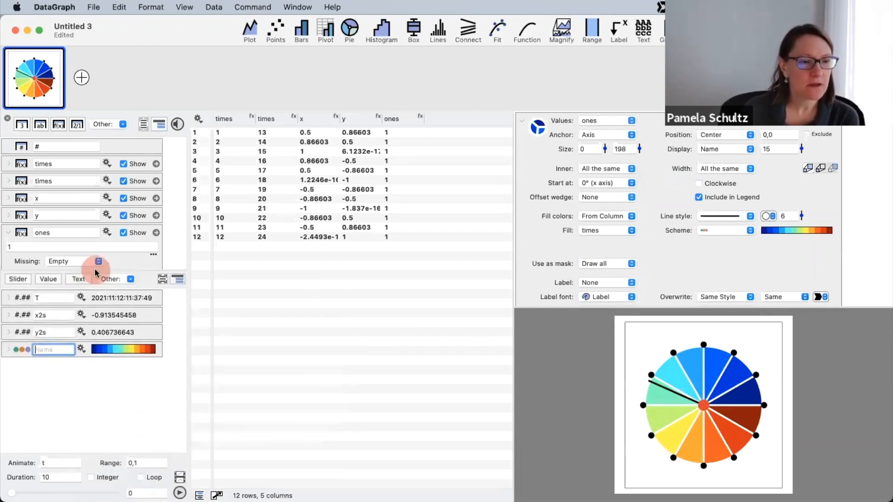
click(7, 352)
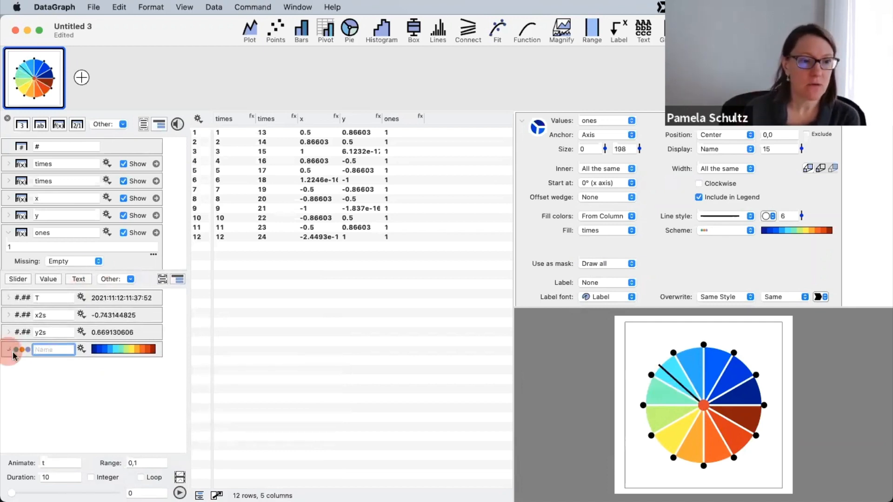
scroll(145, 405, up, 2)
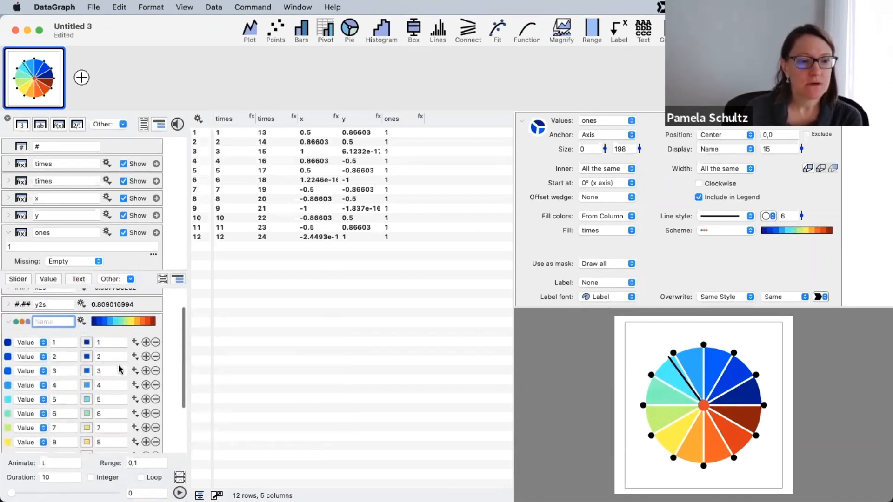
click(81, 322)
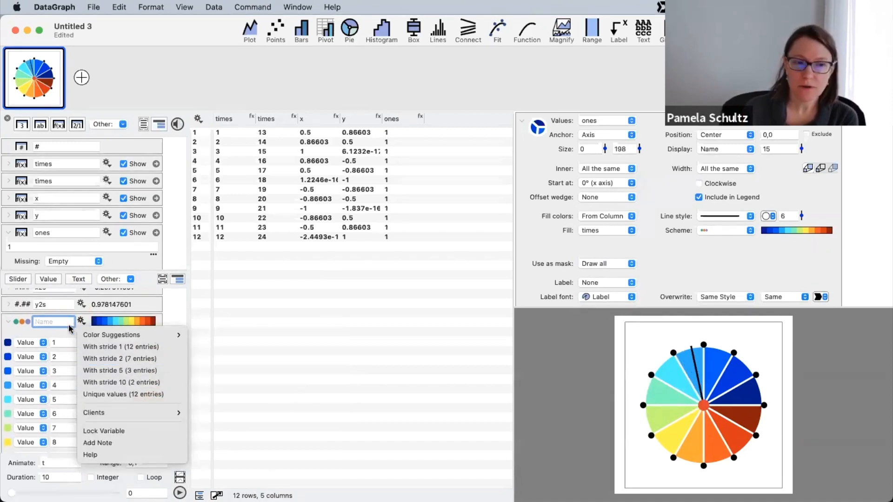
click(141, 359)
scroll(172, 371, down, 6)
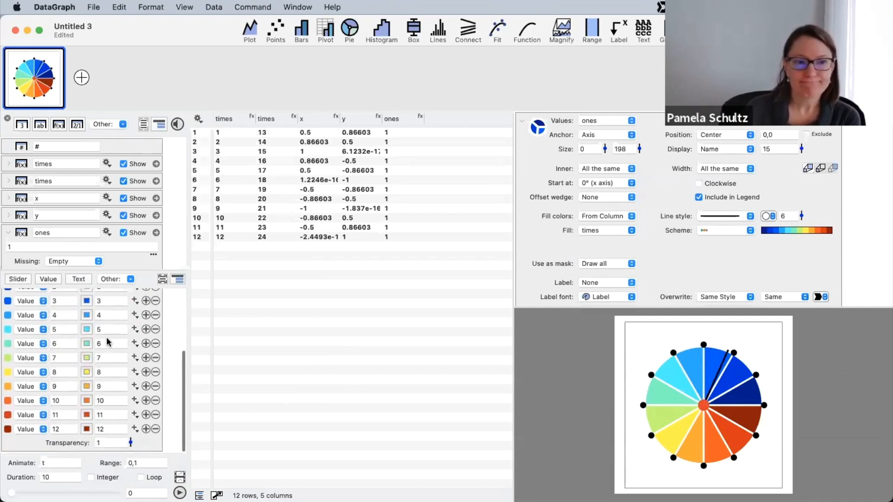
scroll(107, 343, up, 2)
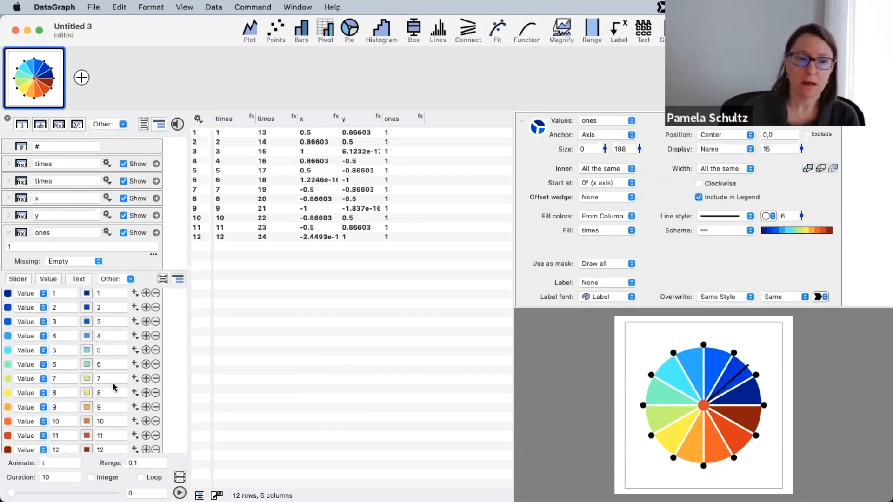
- Copy the light blue of color scheme entry 4 to entry 1 and the yellow of entry 8 to entry 12
scroll(102, 363, up, 3)
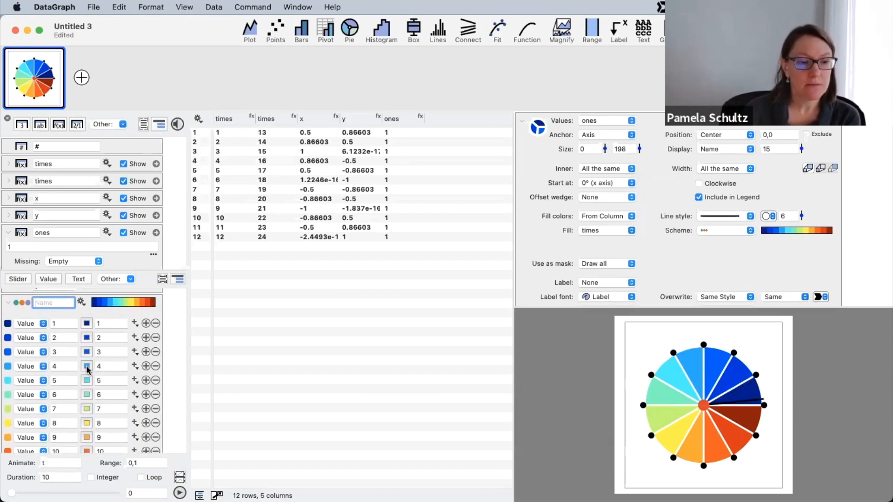
drag(88, 369, 89, 321)
click(150, 343)
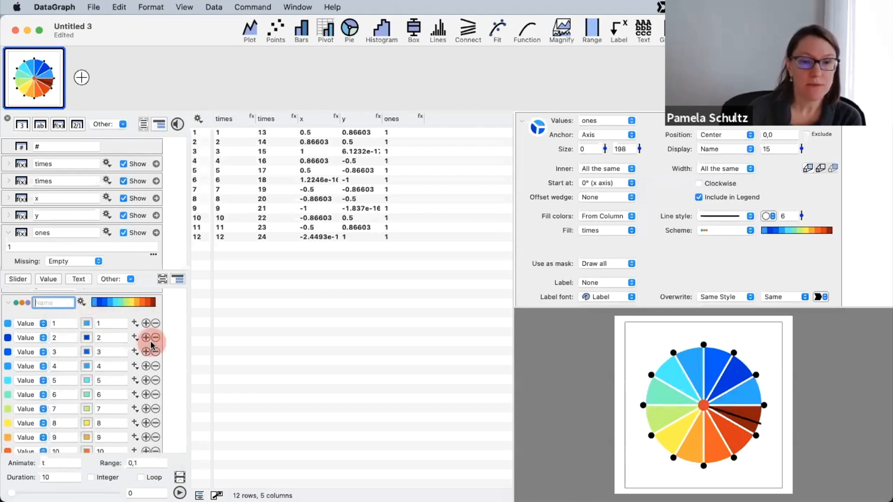
scroll(126, 404, down, 3)
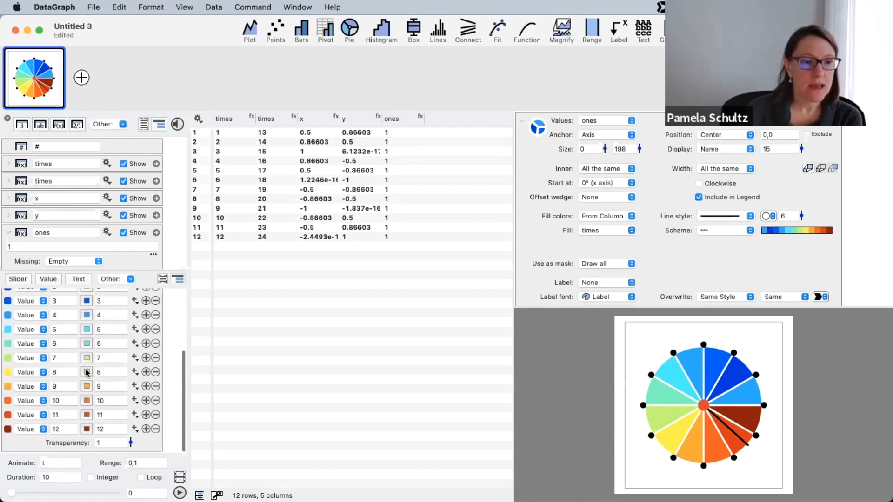
drag(86, 373, 89, 430)
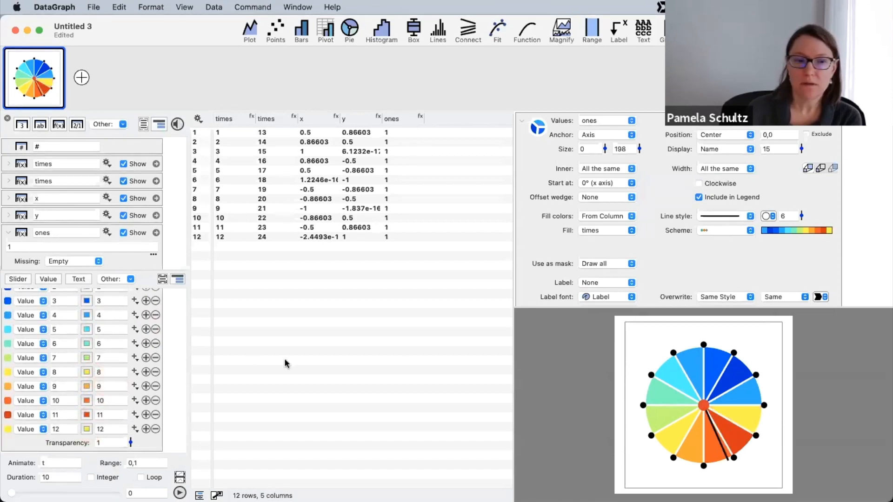
- Enlarge the variable list, recolor the scheme entries with the Current Range color suggestion, and collapse the pie command's settings
scroll(131, 370, up, 2)
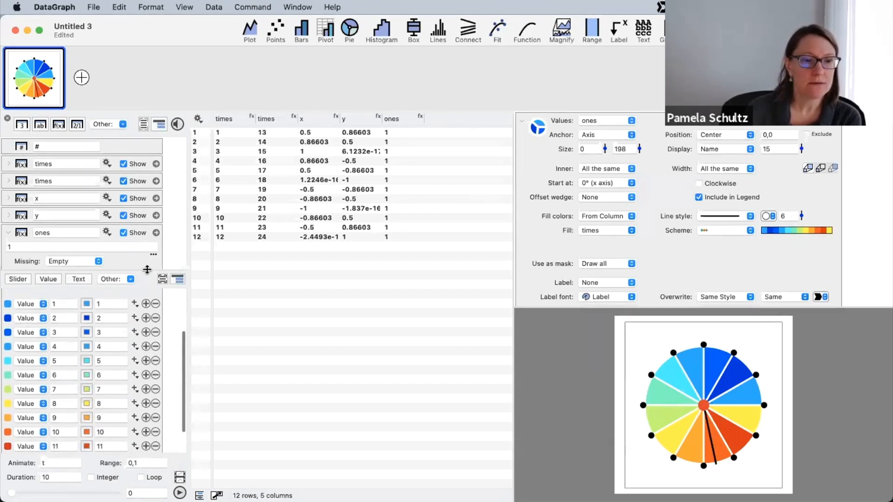
drag(146, 270, 140, 177)
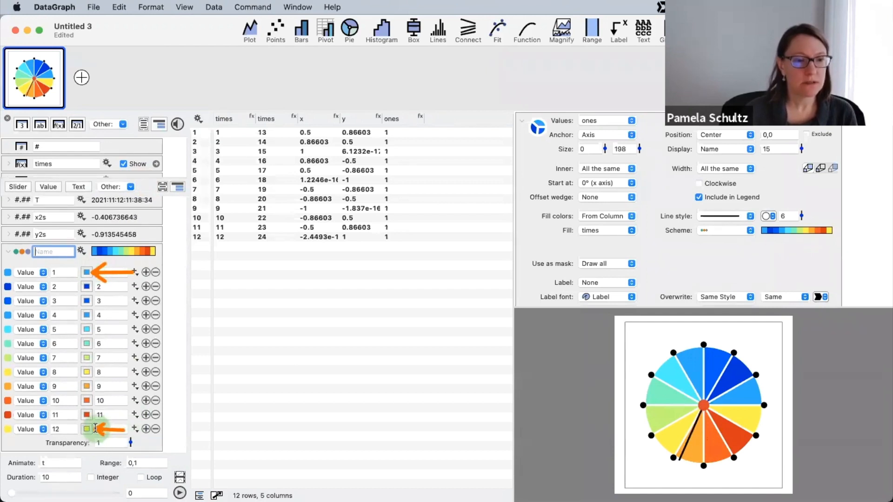
click(81, 252)
mouse_move(101, 269)
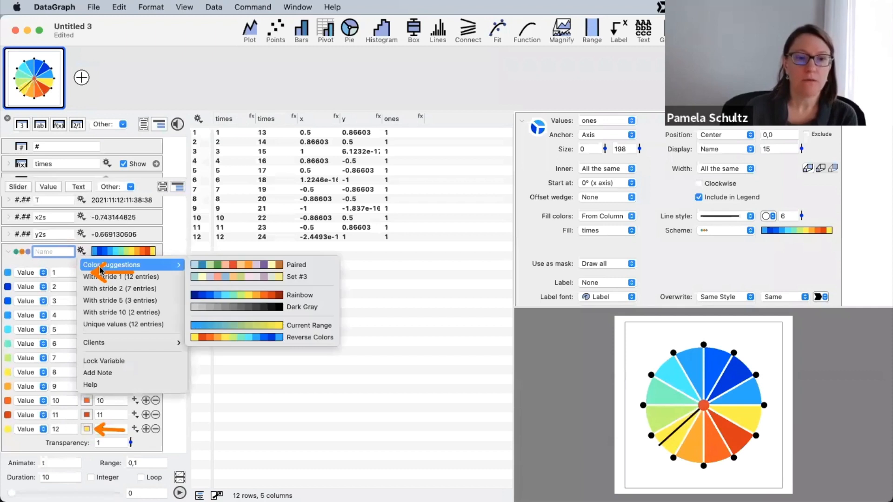
click(295, 326)
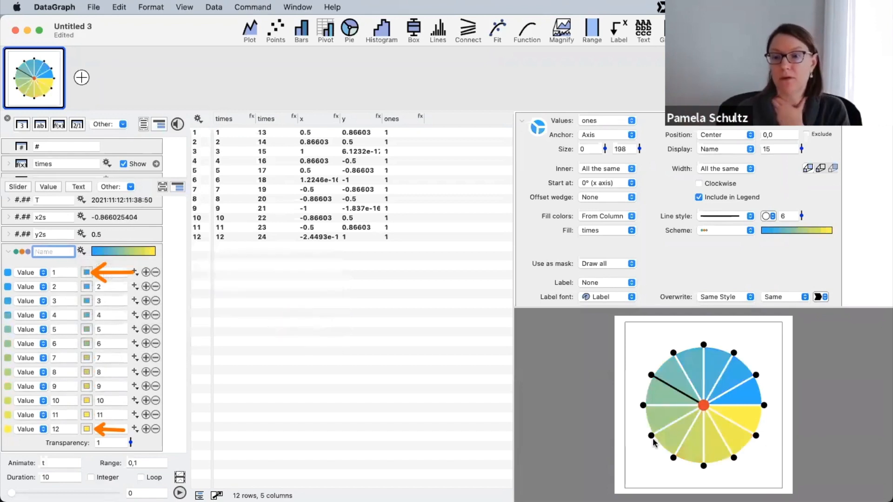
click(522, 120)
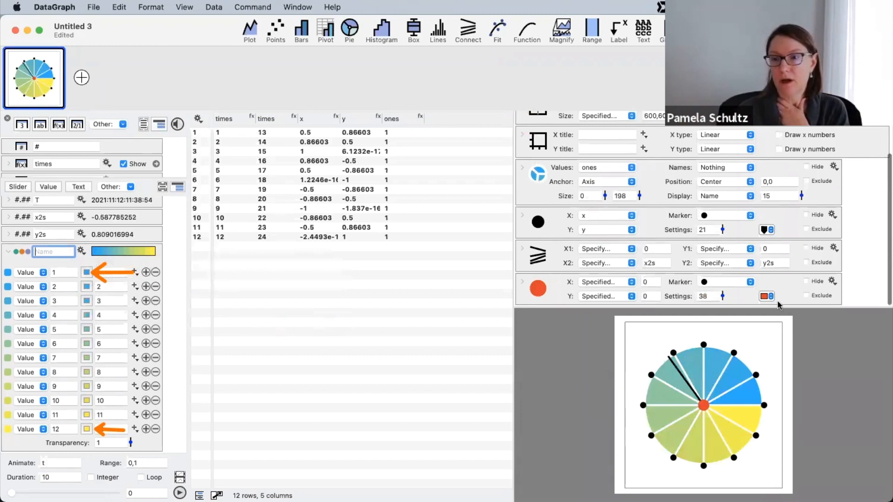
- Change the fill color of the marker at the clock's center to blue
click(768, 296)
click(770, 380)
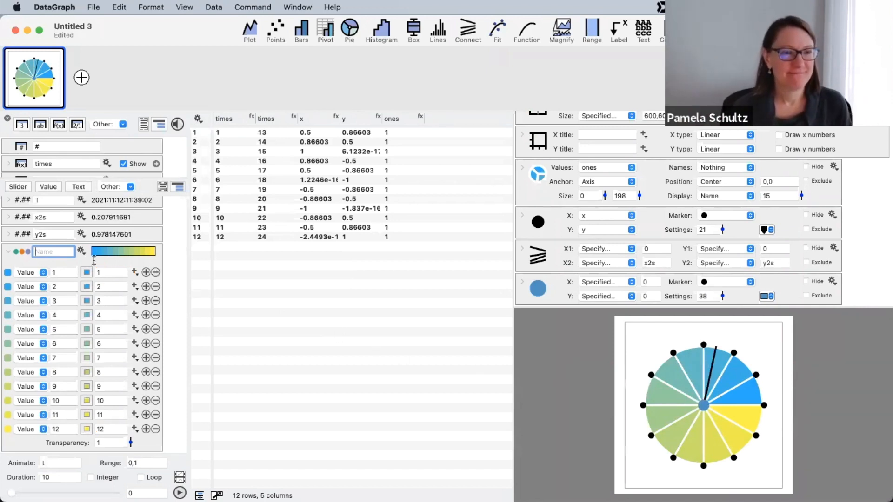
- Collapse the color scheme and the ones column settings, and enlarge the column list area above the variables
click(7, 253)
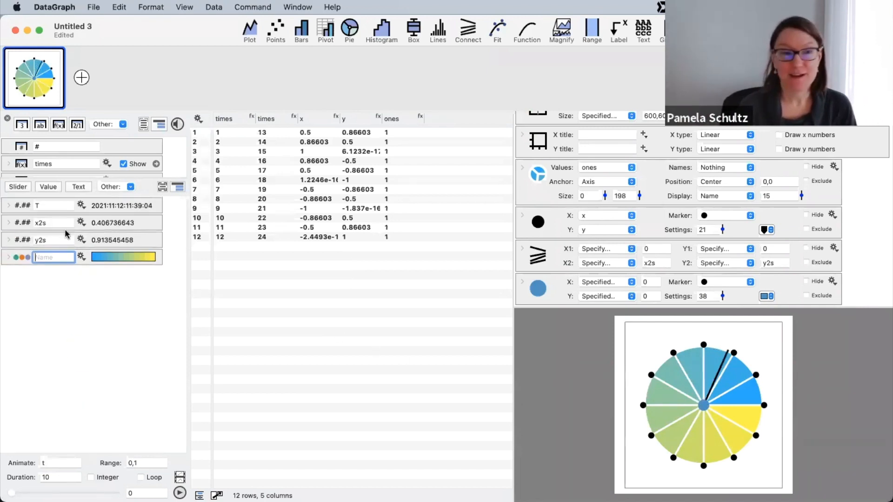
drag(147, 178, 175, 379)
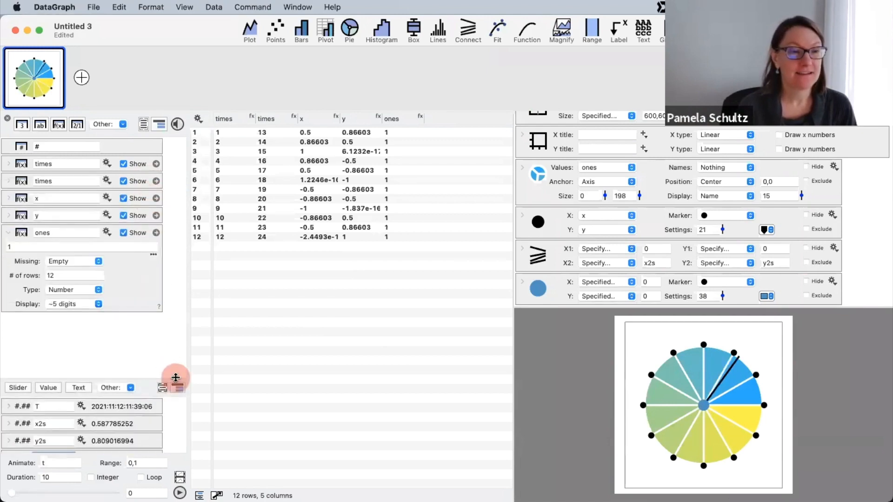
click(8, 232)
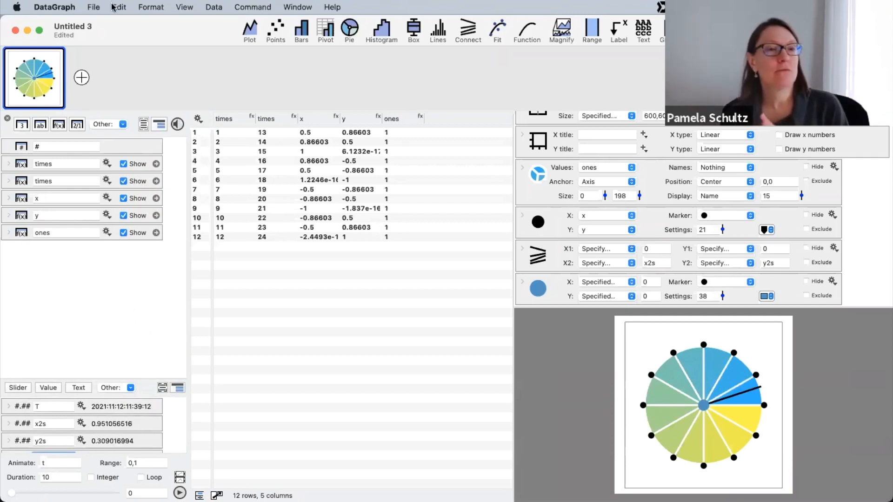
drag(120, 28, 164, 23)
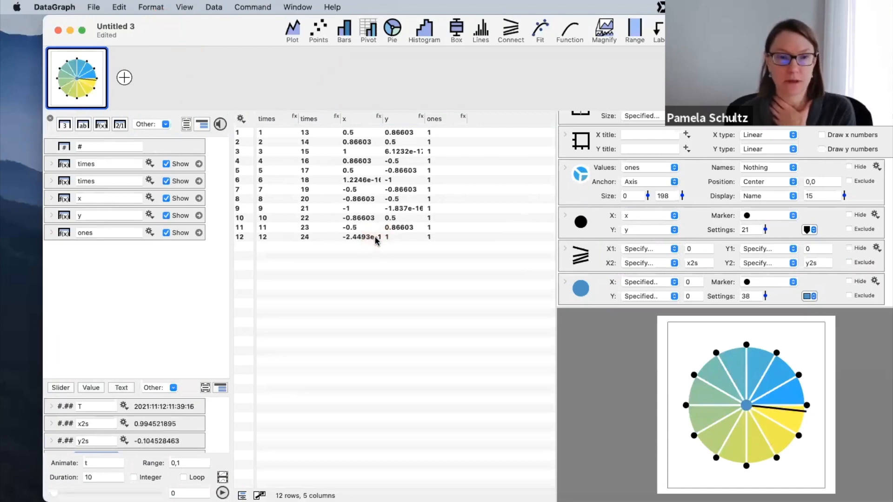
click(333, 7)
click(256, 62)
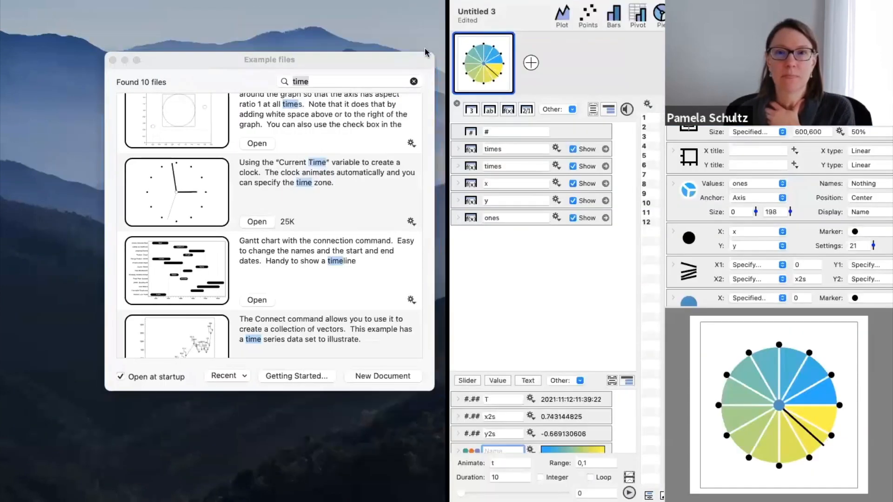
click(506, 13)
click(210, 116)
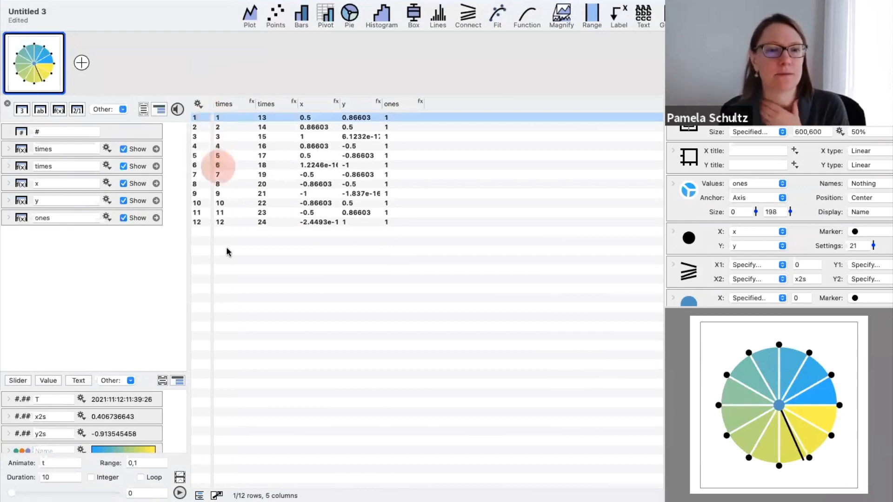
click(247, 298)
mouse_move(222, 10)
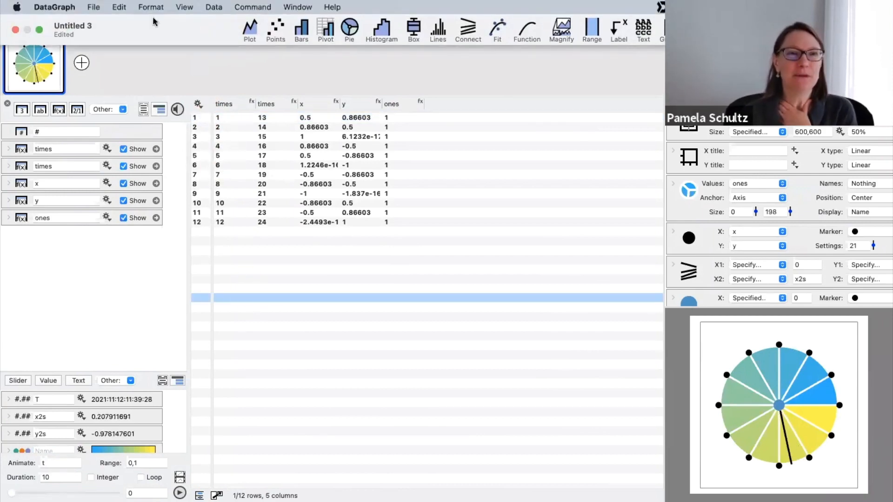
click(39, 30)
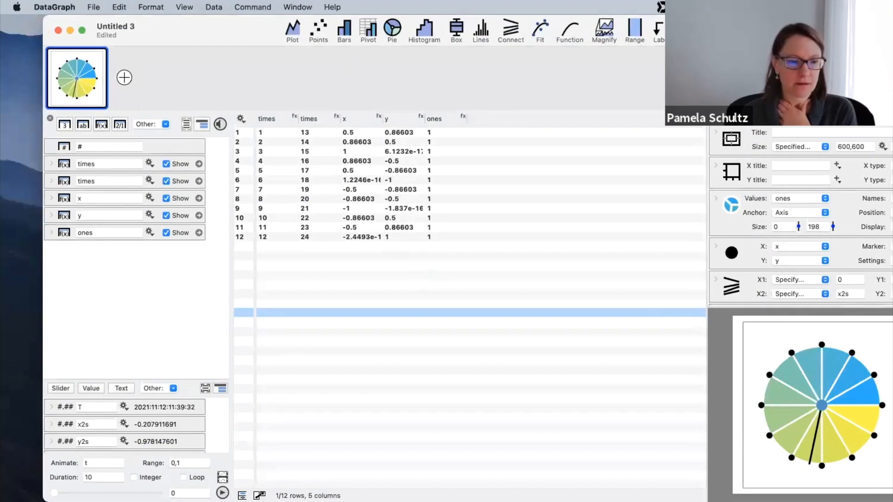
- Bring up the open TimeStamp.dgraph document at full size and copy the source URL of its COVID data link
click(301, 6)
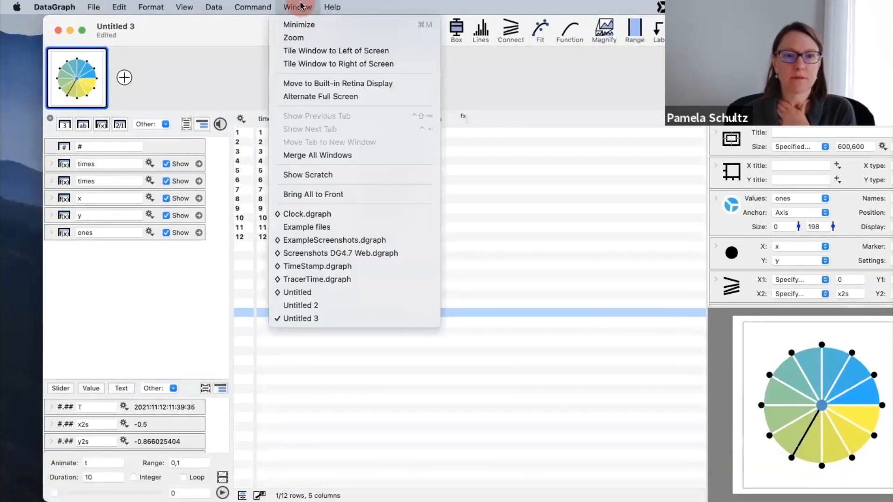
click(330, 267)
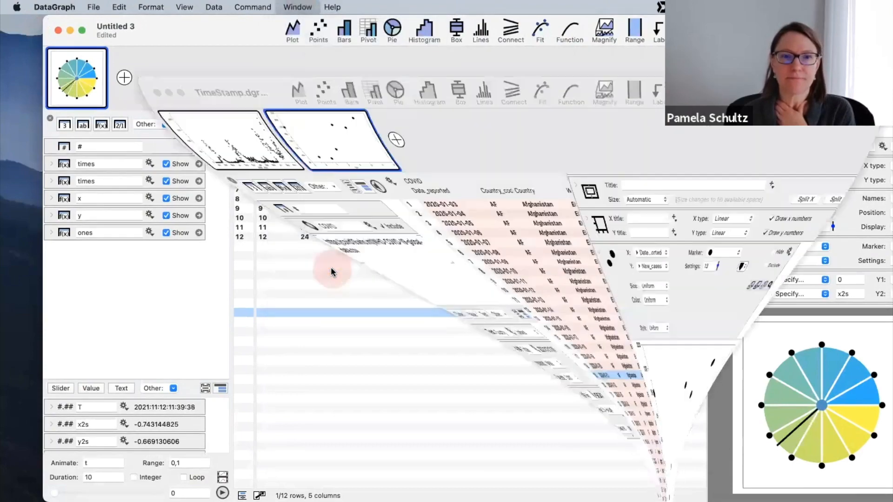
double_click(275, 59)
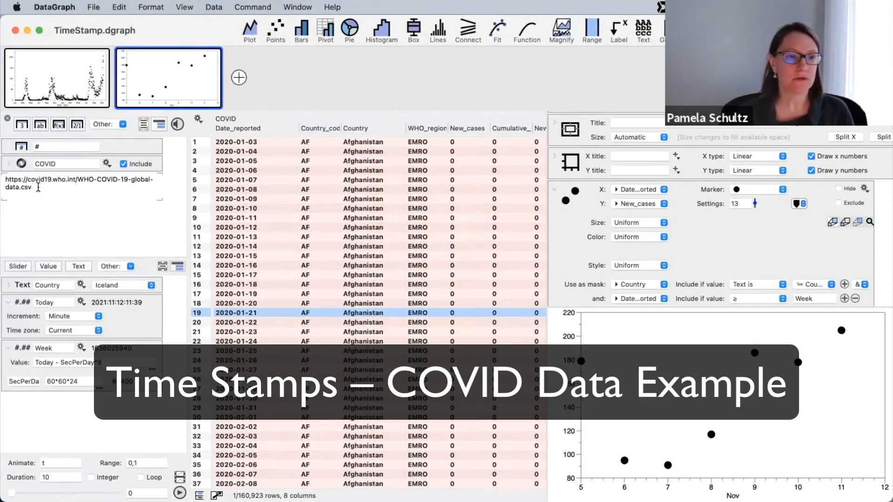
drag(38, 187, 3, 175)
key(super+c)
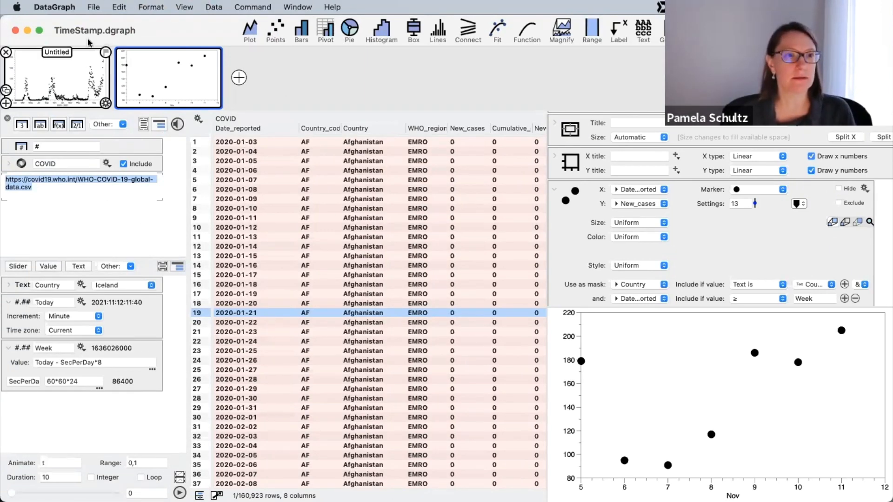
- Create a new blank document and enlarge its window to fill the screen, moving the TimeStamp.dgraph window aside
click(91, 7)
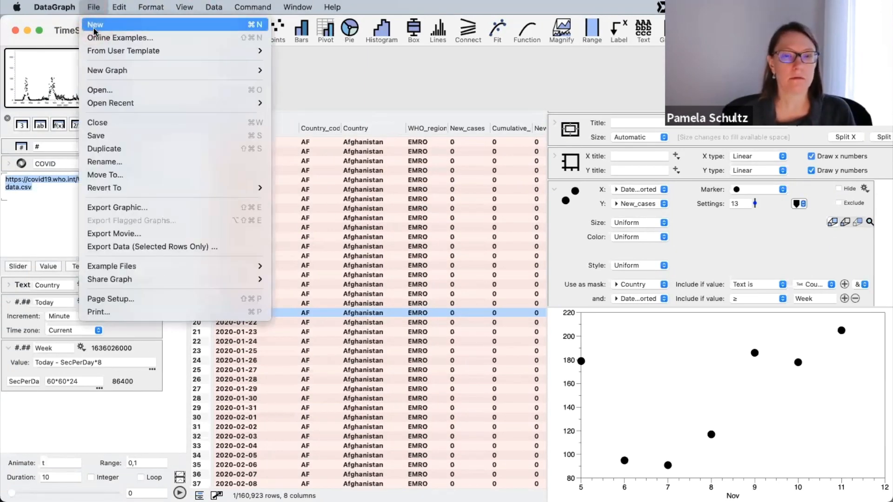
click(286, 189)
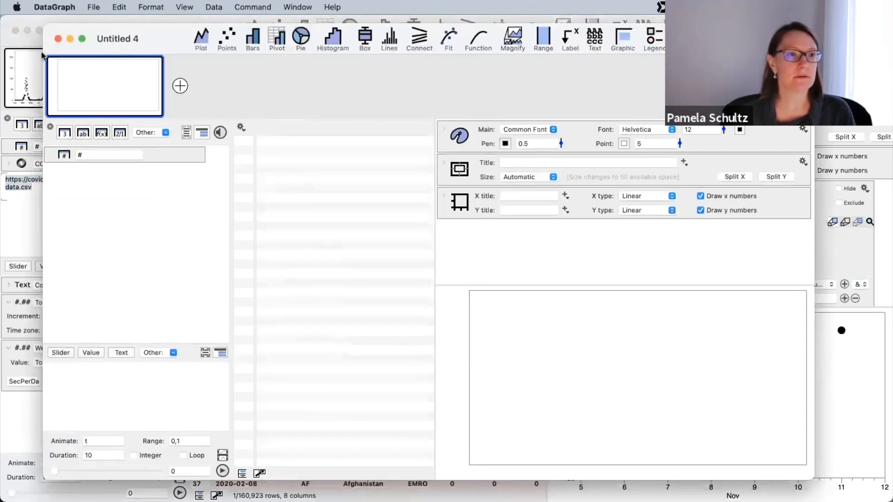
drag(15, 20, 876, 65)
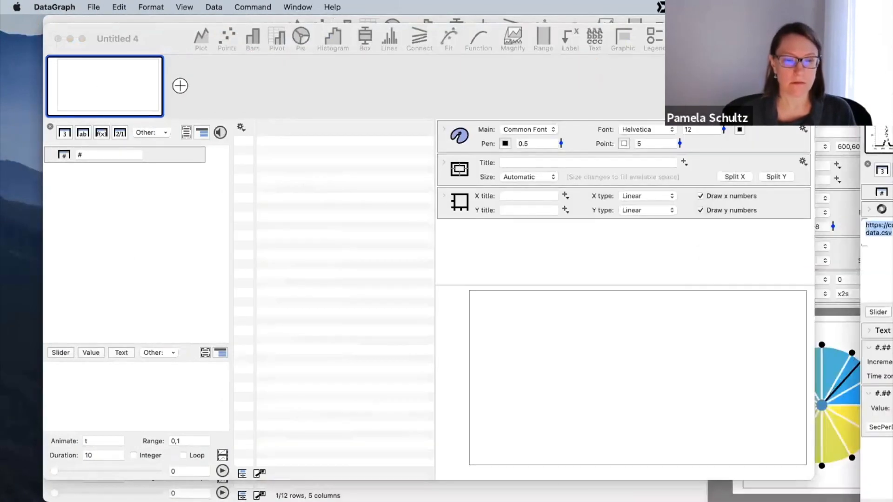
double_click(167, 37)
click(160, 149)
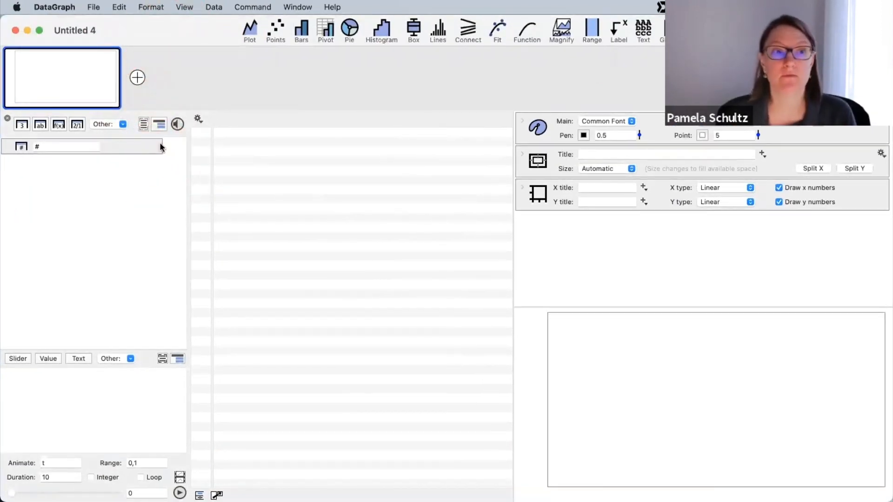
- Add a Link to URL/File group and load the copied WHO-COVID-19-global-data.csv address from covid19.who.int into its URL
click(123, 125)
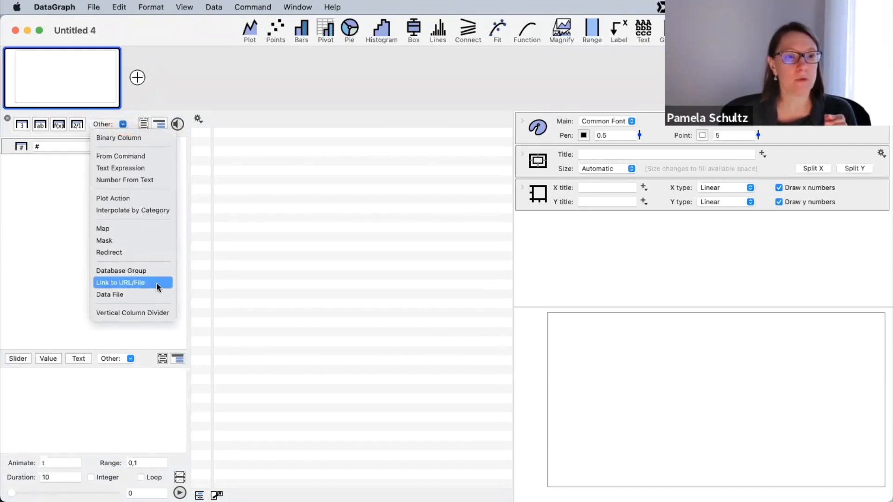
click(128, 282)
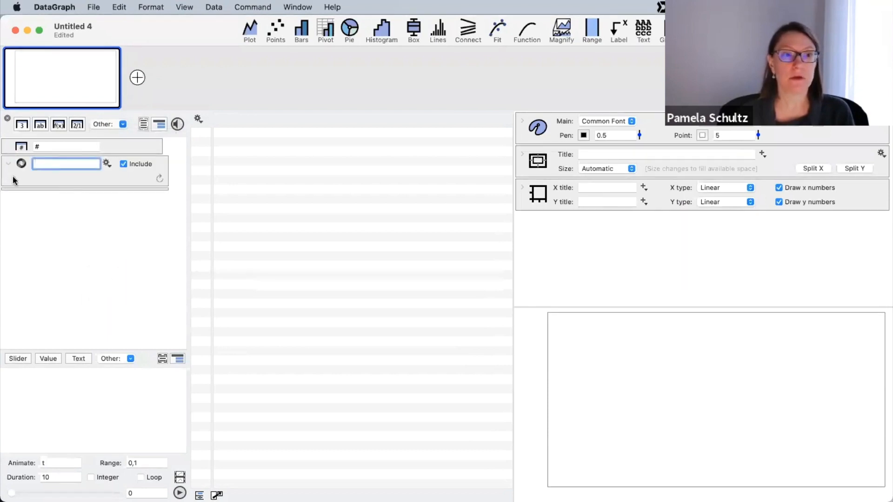
click(13, 179)
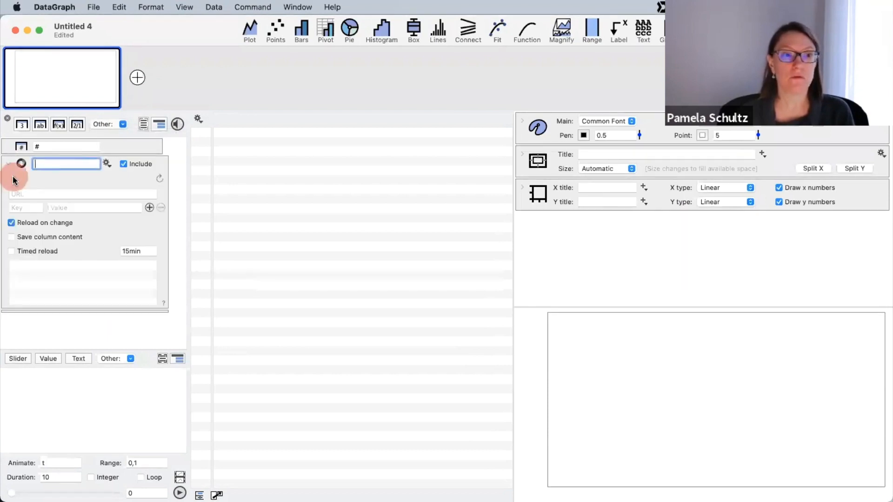
click(88, 179)
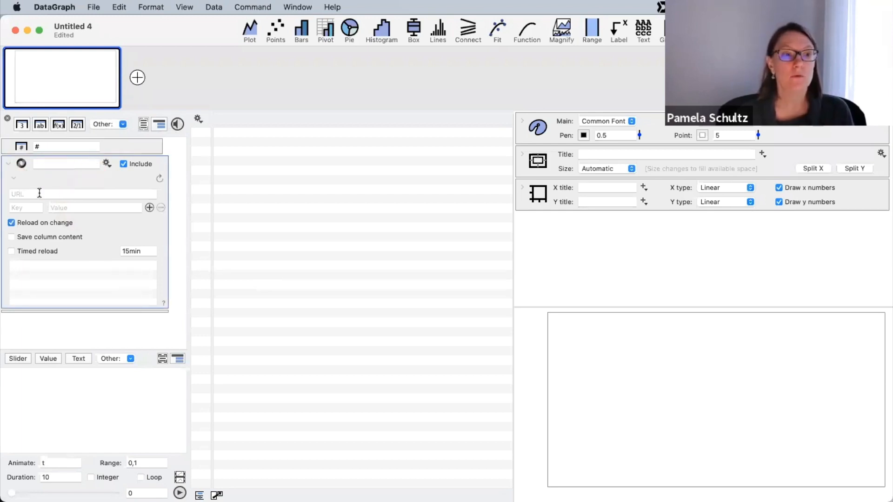
click(37, 194)
key(super+v)
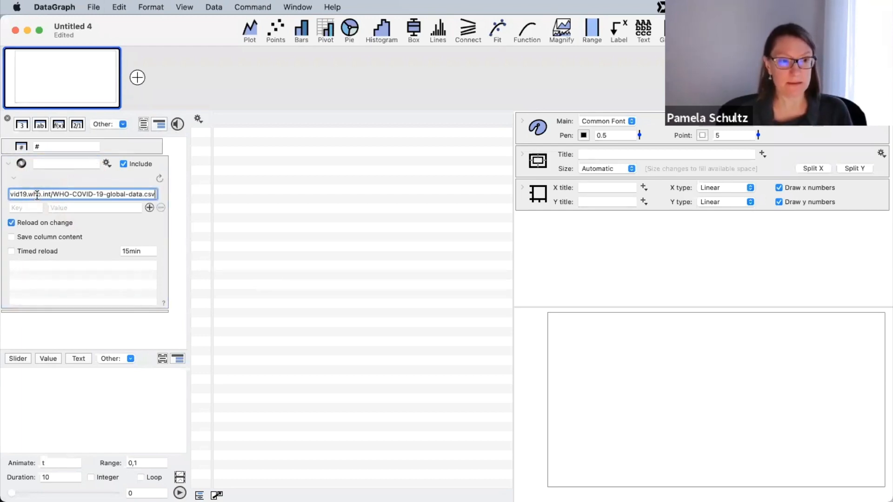
key(Return)
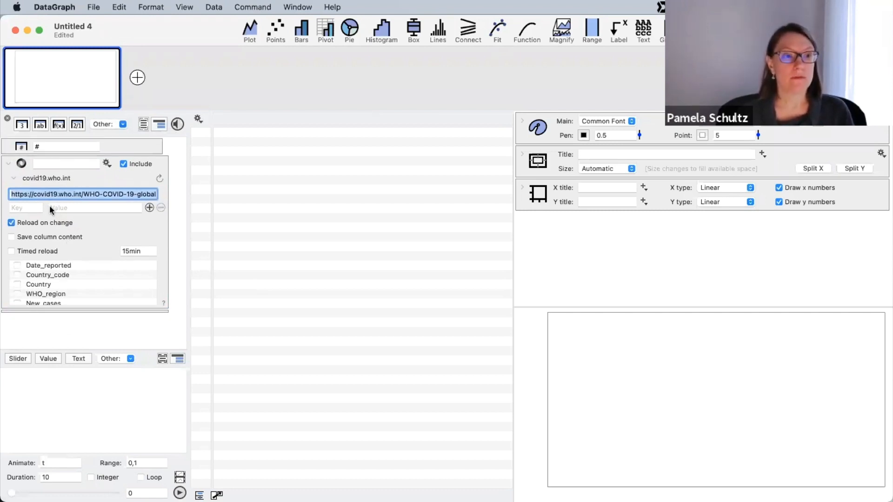
click(25, 198)
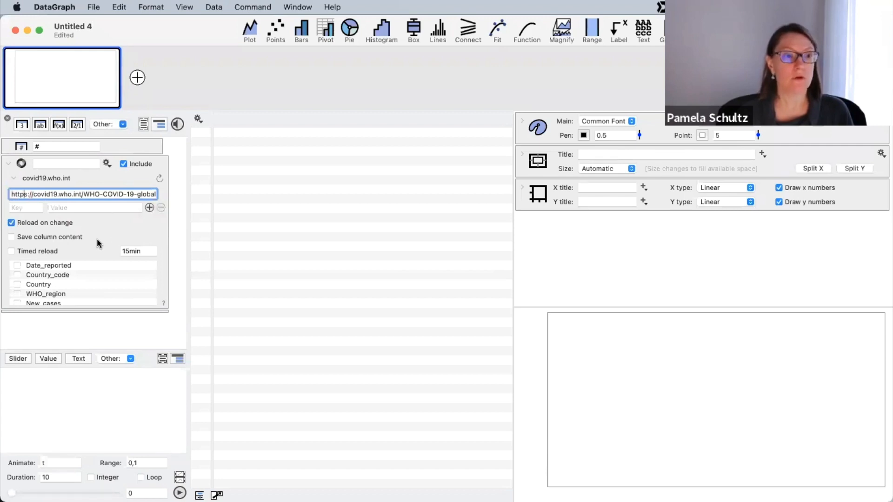
- Import the Date_reported, New_deaths and New_cases columns from the linked file, widening the Date_reported column in the table
scroll(63, 275, down, 3)
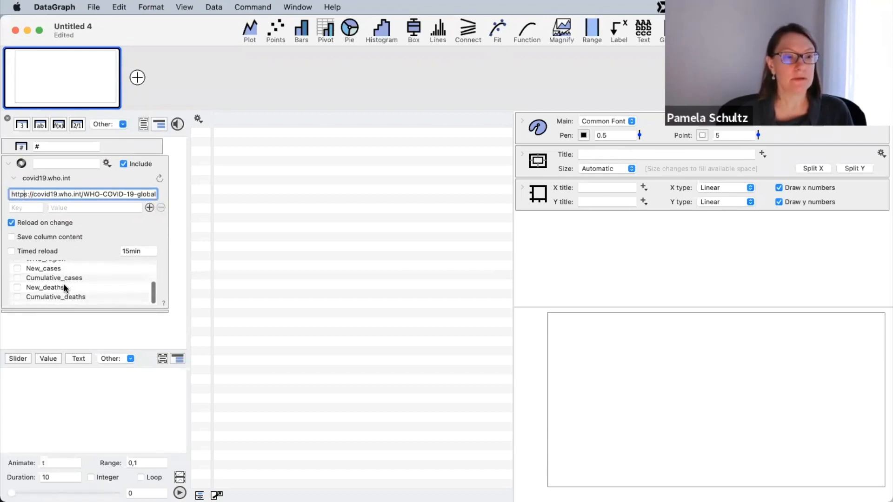
scroll(62, 273, up, 3)
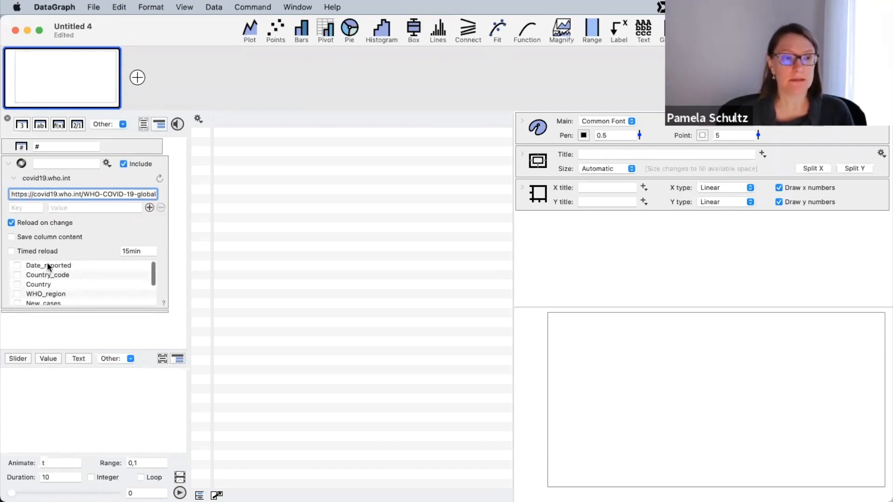
scroll(42, 275, down, 3)
scroll(43, 277, up, 3)
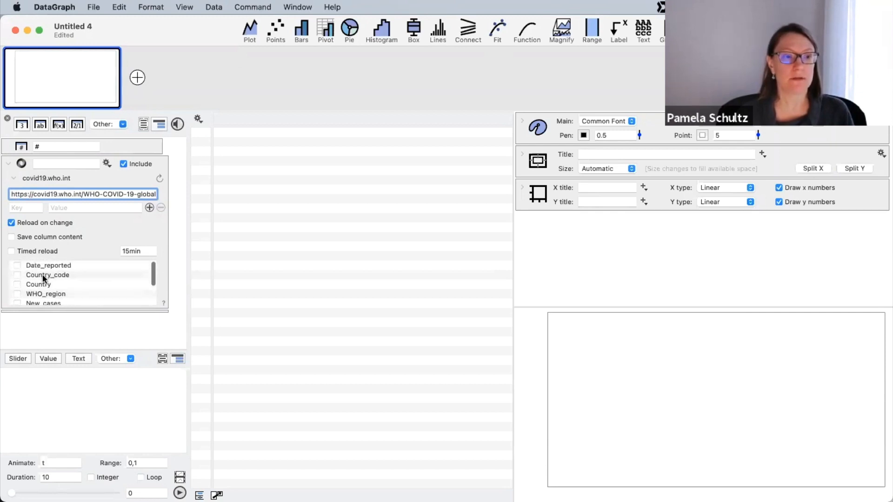
click(18, 266)
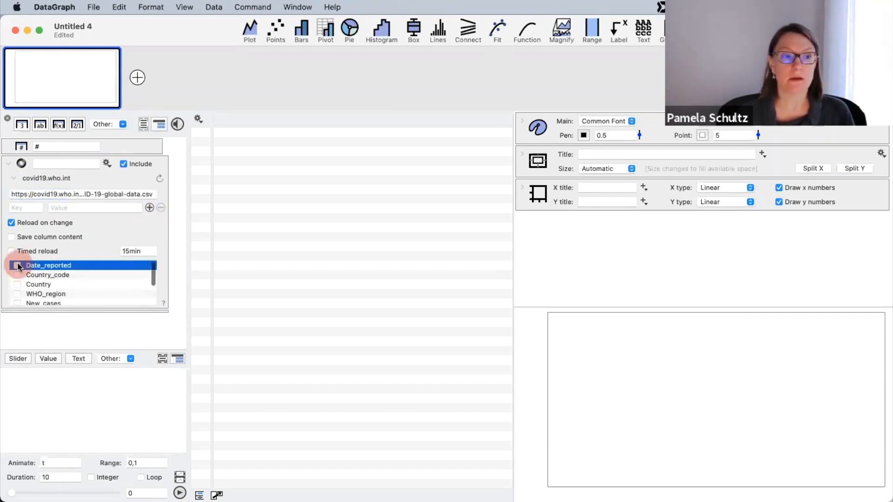
drag(254, 121, 293, 120)
scroll(115, 289, down, 1)
scroll(115, 289, down, 2)
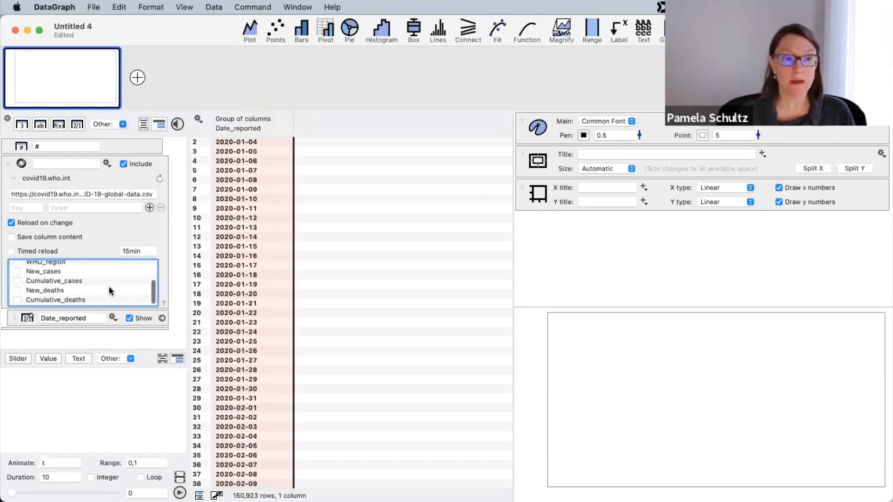
click(18, 292)
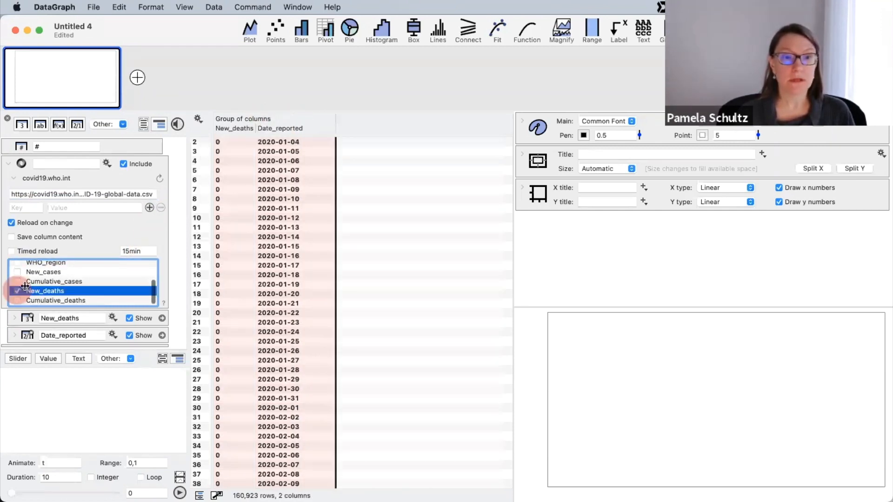
click(12, 273)
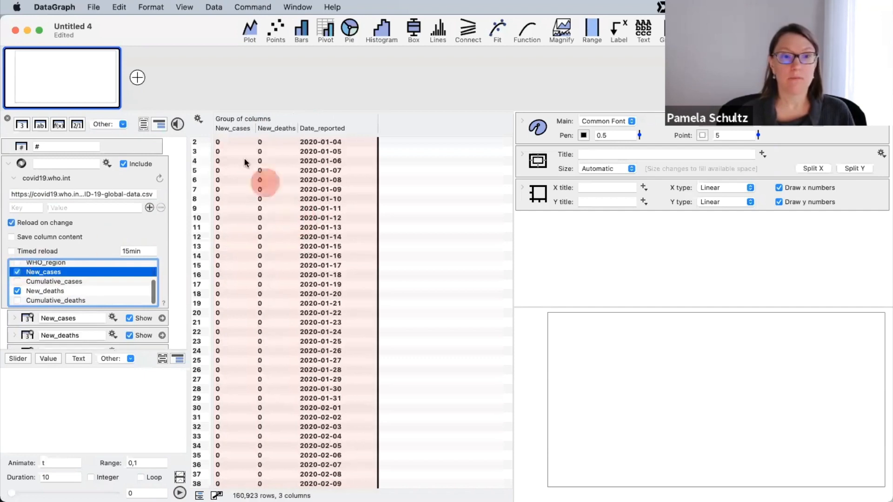
- Reorder the imported columns as Date_reported, New_deaths, New_cases and look through the rows of data
drag(235, 130, 367, 125)
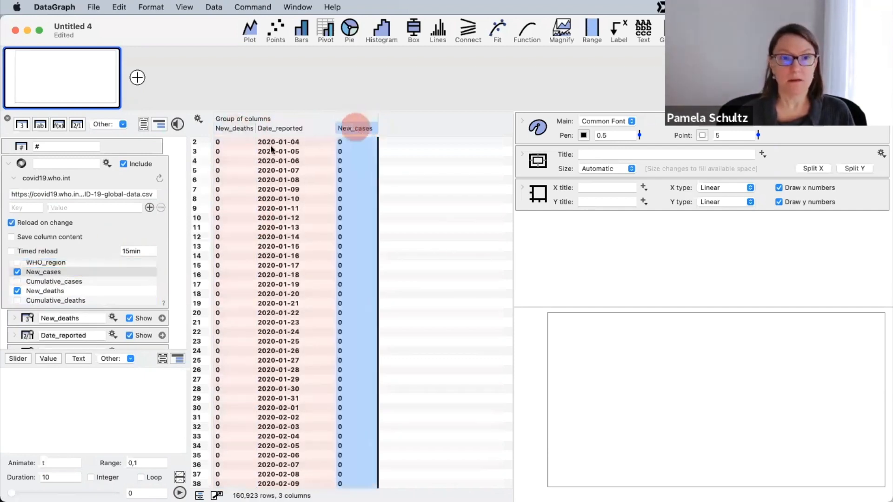
drag(239, 128, 366, 225)
scroll(364, 339, down, 20)
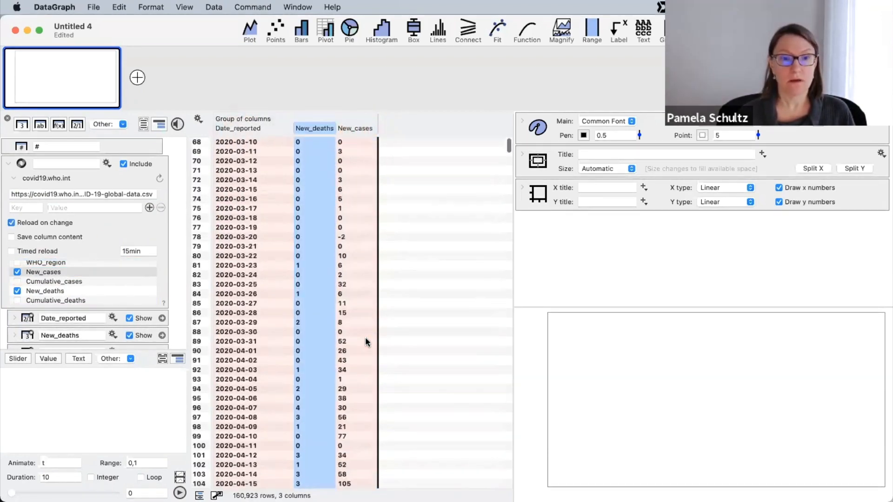
scroll(373, 324, down, 11)
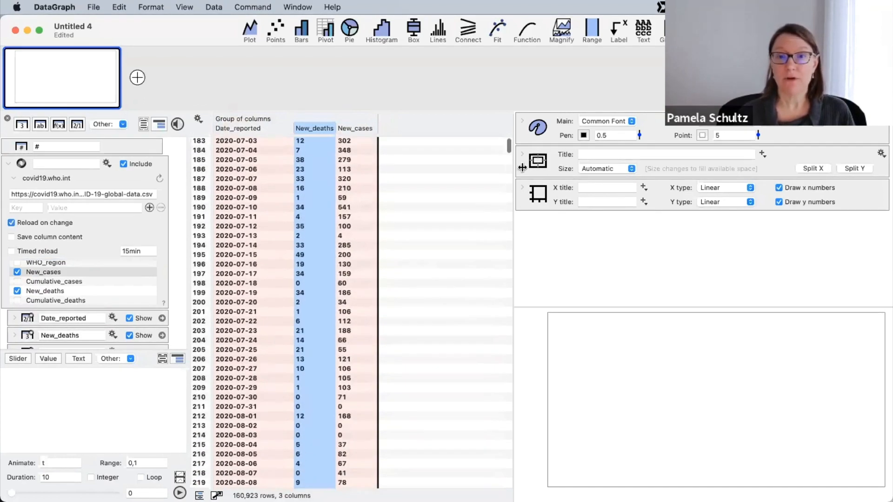
drag(508, 150, 527, 135)
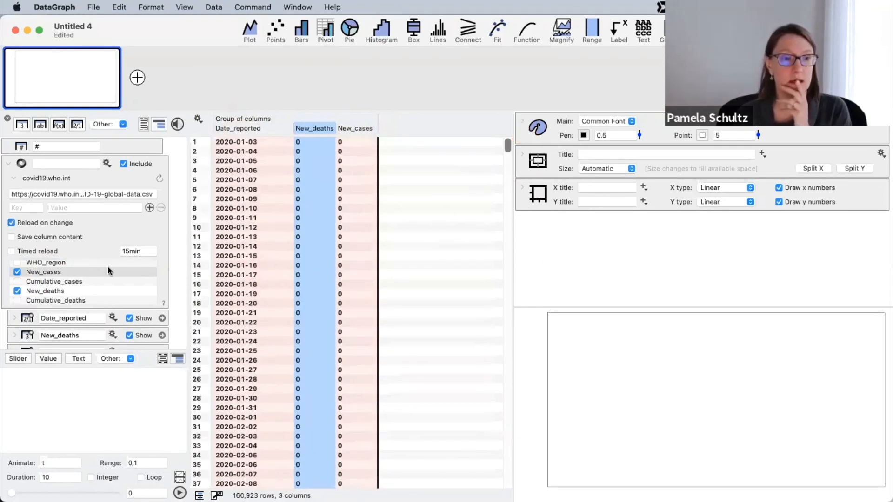
- Create the missing columns from the linked WHO file so that every listed field is imported, and look across the table
scroll(42, 286, up, 2)
scroll(40, 287, up, 1)
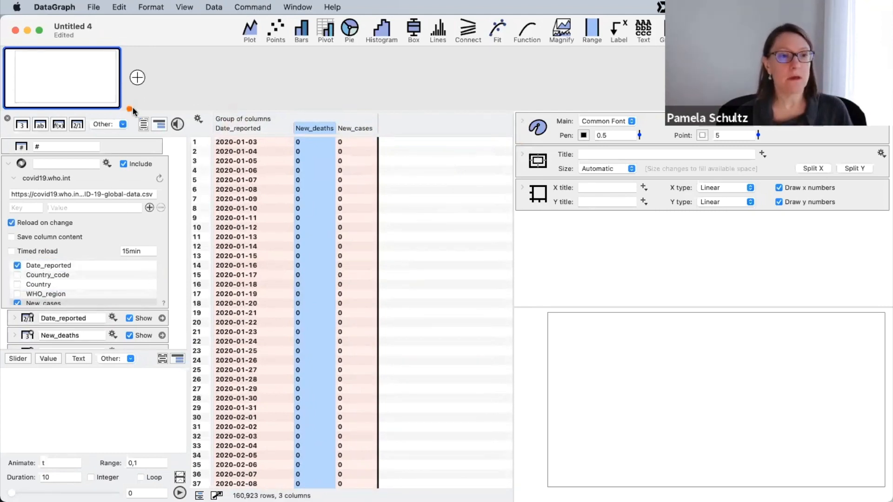
click(106, 162)
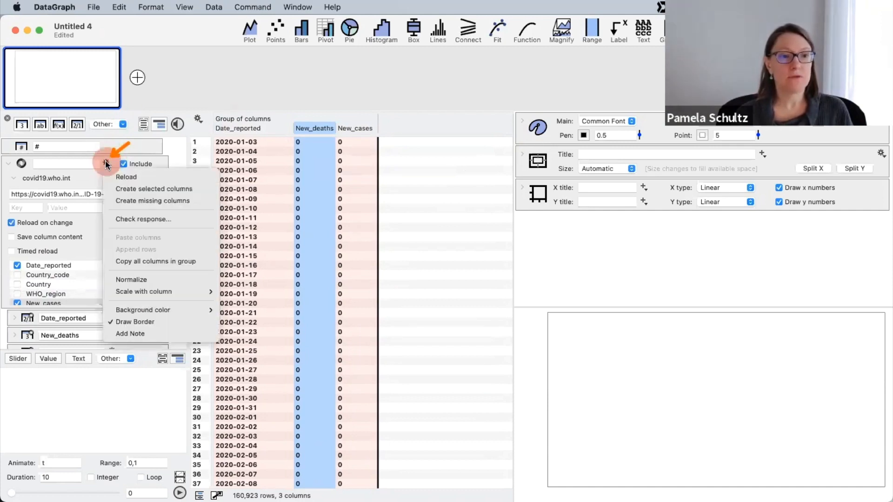
click(133, 201)
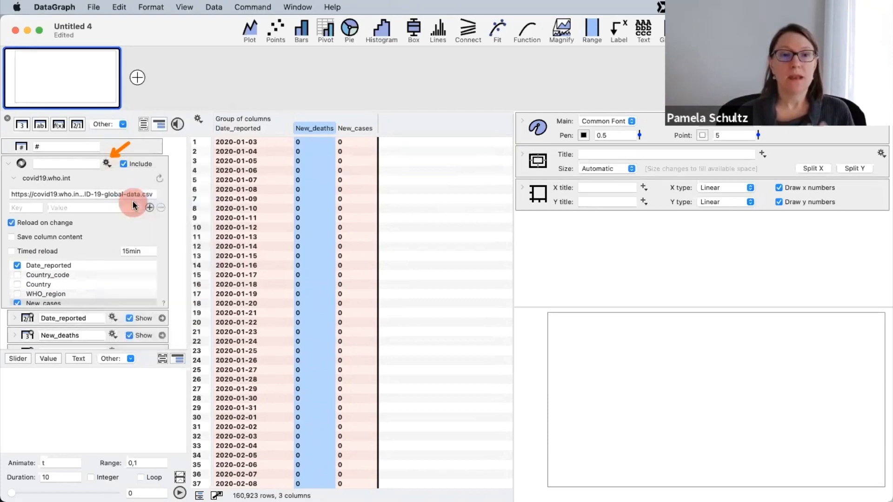
scroll(425, 270, right, 3)
scroll(425, 269, left, 3)
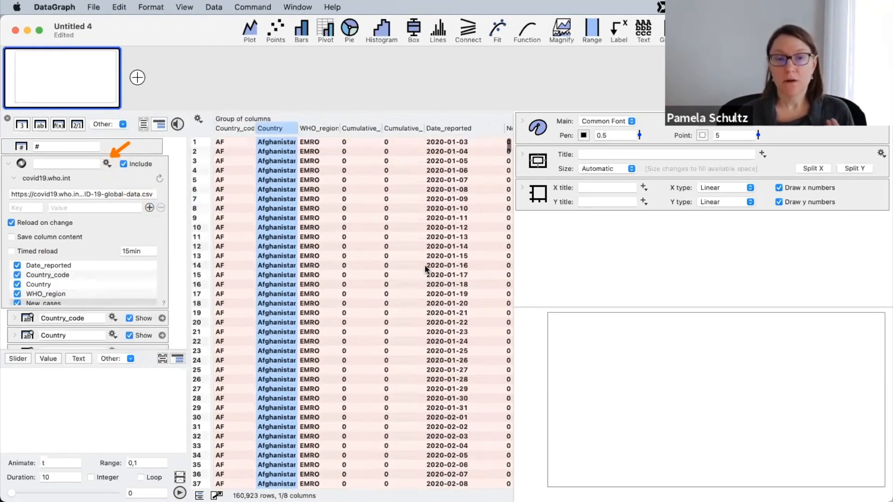
- Move the Date_reported column ahead of the two cumulative columns, enlarge the table area, and widen the Cumulative_cases and Cumulative_deaths columns
scroll(425, 270, right, 1)
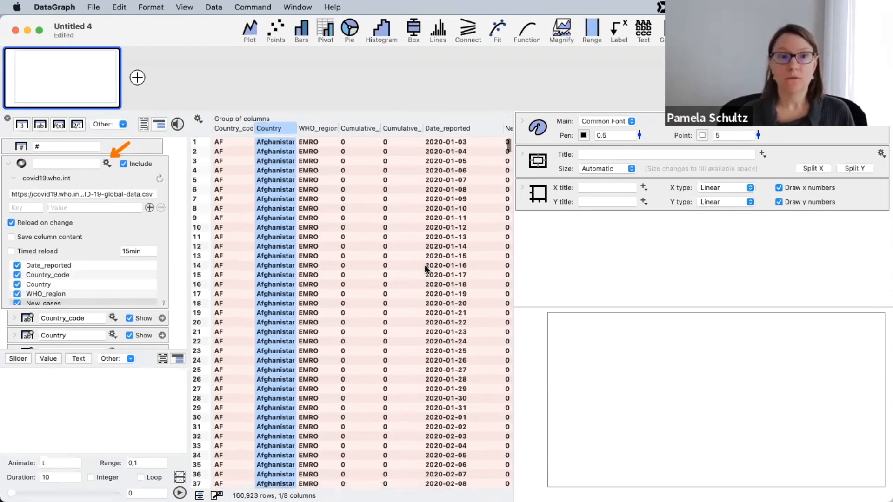
scroll(426, 270, right, 3)
drag(409, 125, 303, 123)
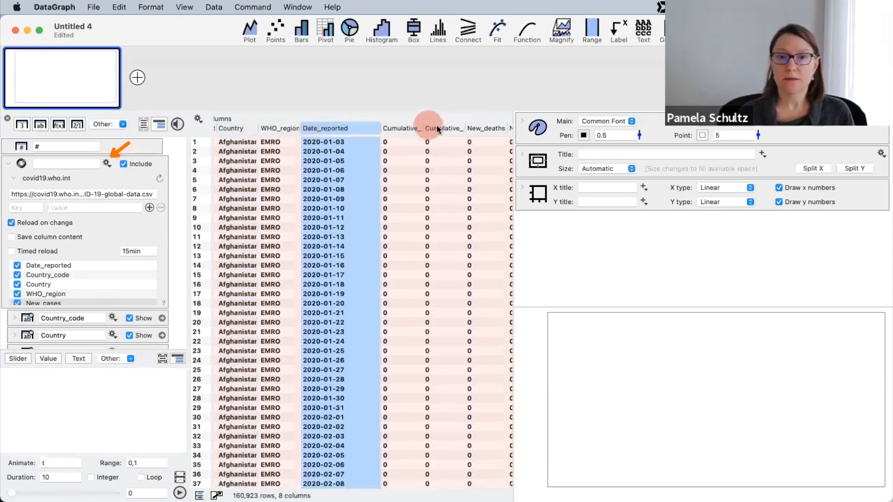
drag(513, 143, 565, 143)
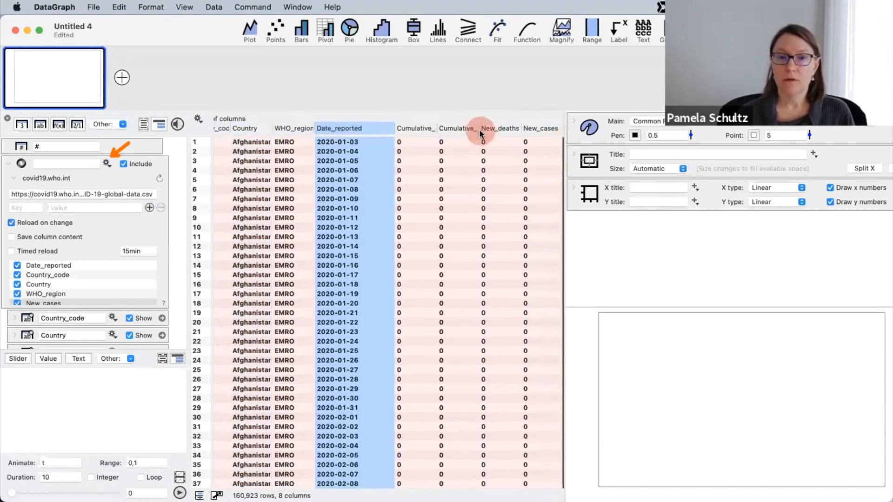
drag(480, 126, 522, 126)
drag(436, 125, 483, 124)
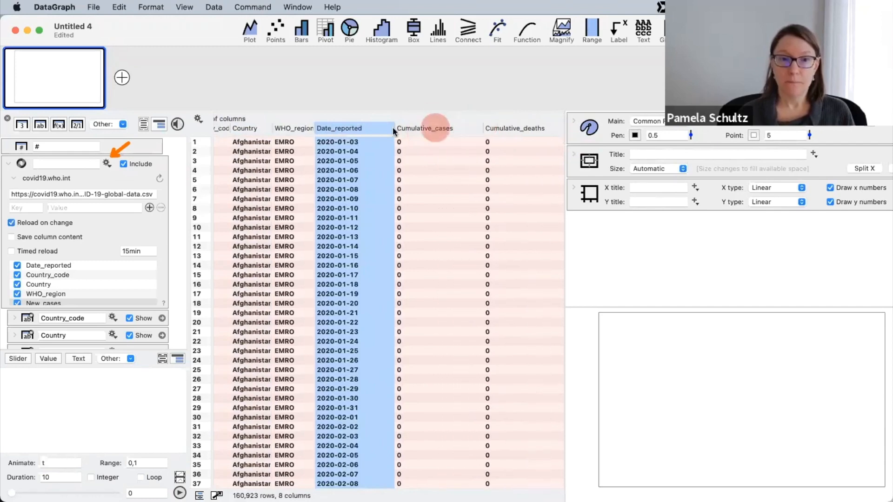
- Draw a Points plot of Cumulative_cases against Date_reported
click(437, 129)
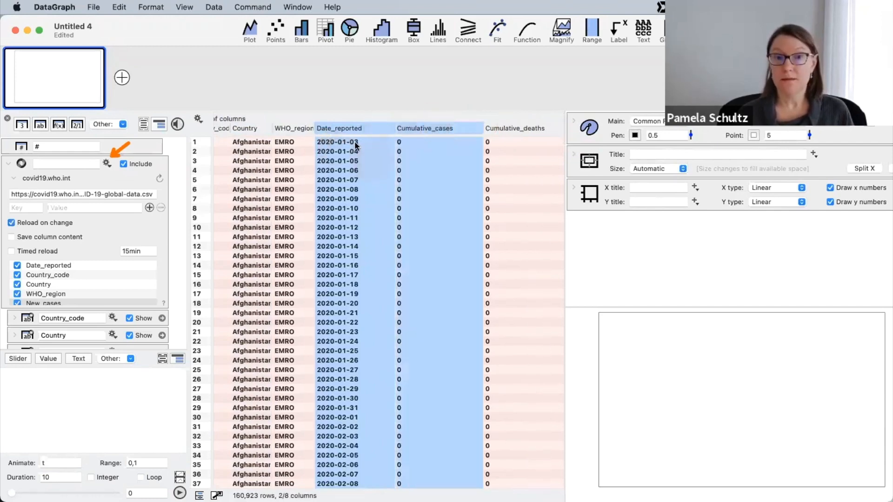
scroll(389, 354, left, 2)
scroll(402, 233, left, 2)
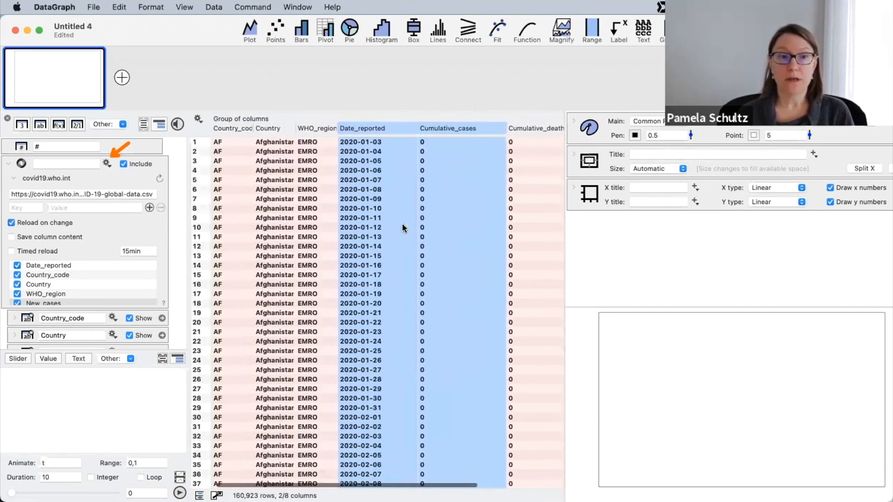
click(276, 33)
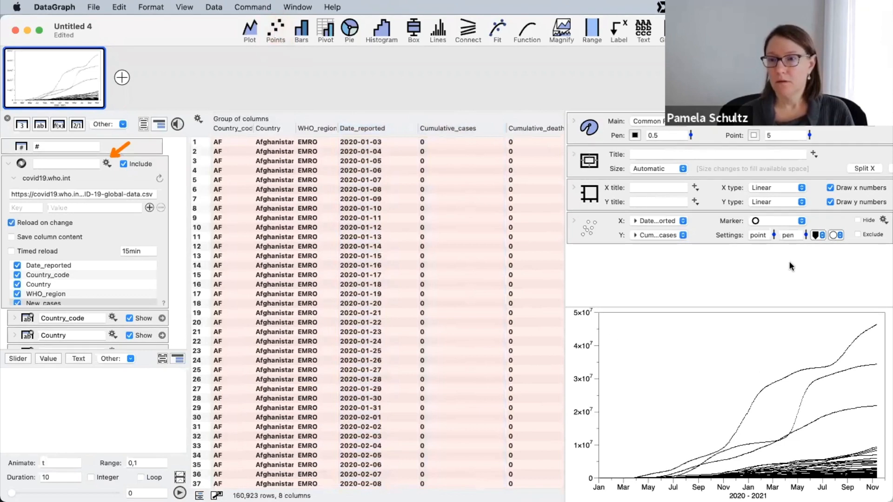
- Set the points' size to 8 and their marker to the filled circle
mouse_move(775, 236)
mouse_down()
mouse_move(774, 217)
mouse_move(774, 230)
mouse_up()
click(797, 220)
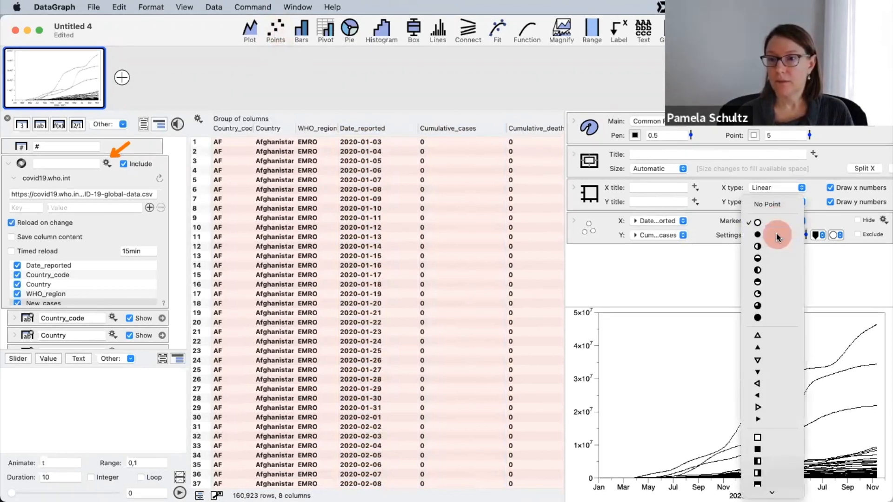
click(776, 233)
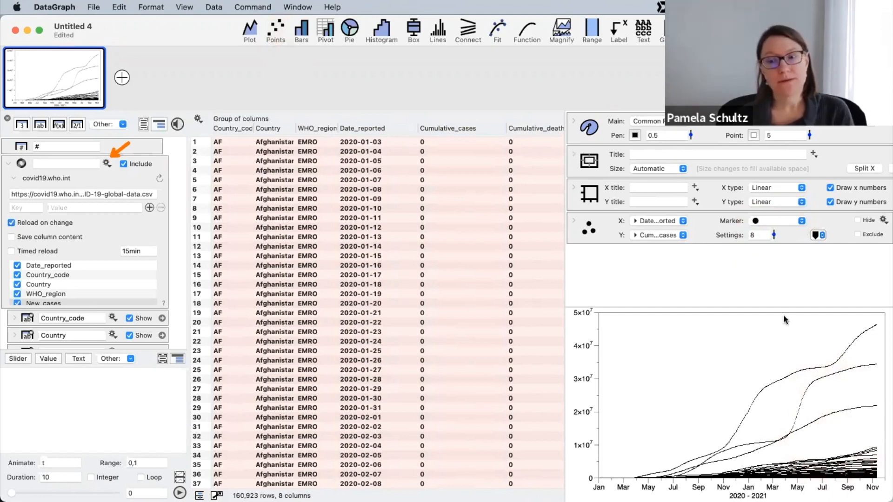
- Enlarge the graph area's height and change the points' Y data to New_cases
drag(771, 307, 765, 292)
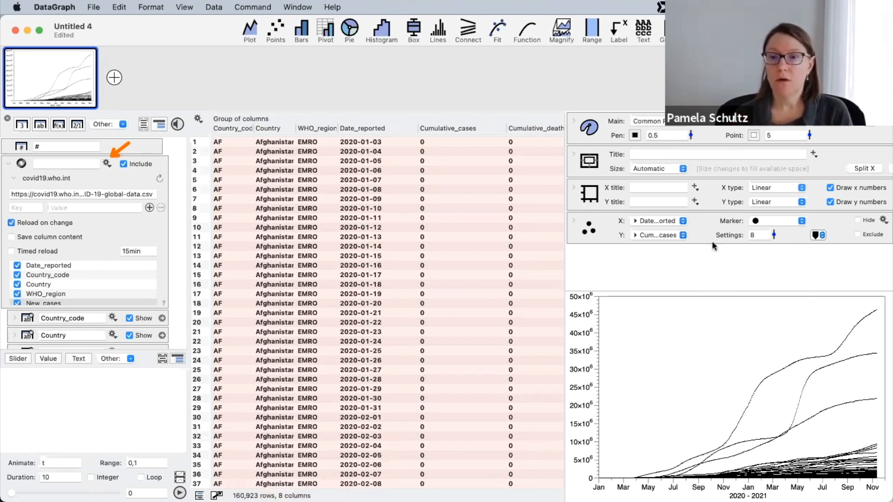
click(661, 236)
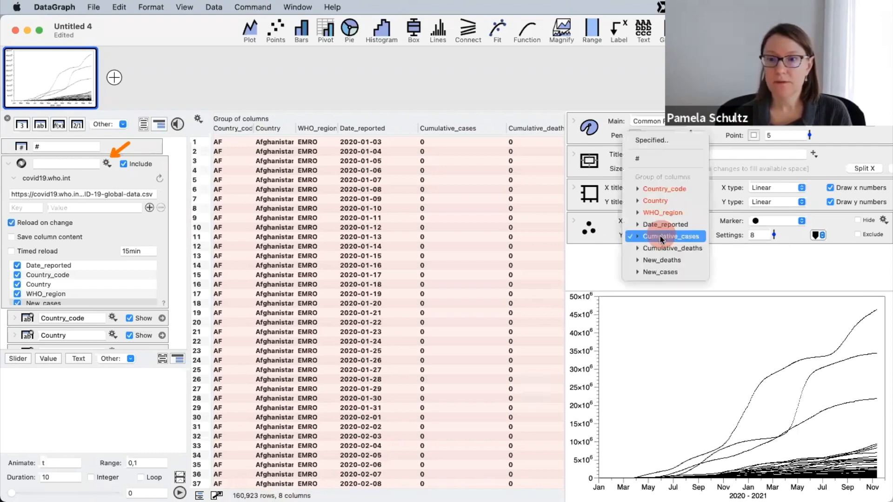
click(660, 271)
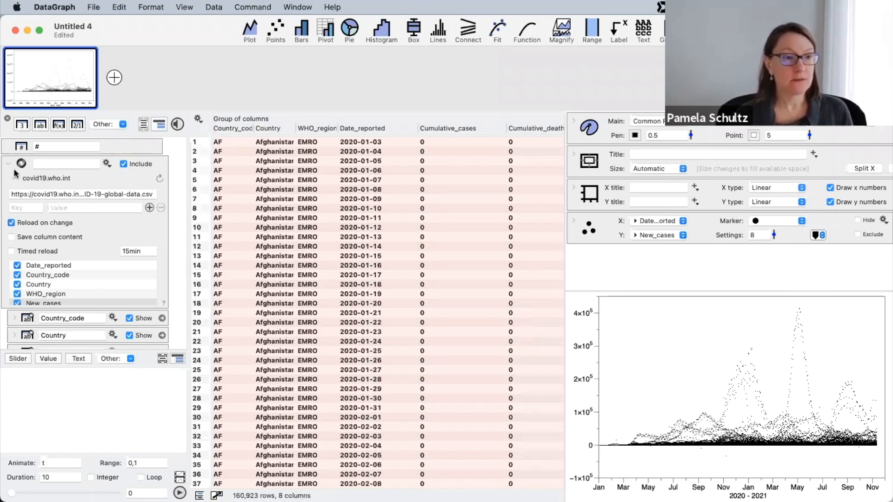
- Collapse the linked file's column group and add a second, empty graph to the document
click(64, 161)
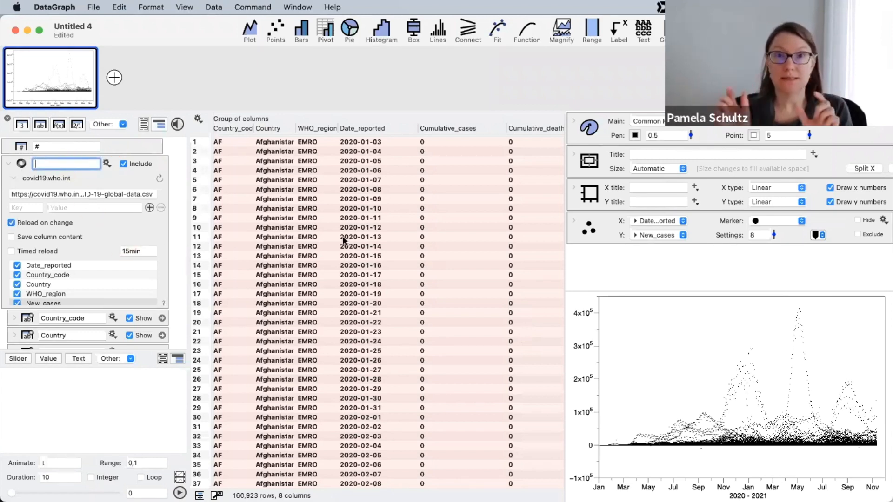
click(8, 164)
click(381, 272)
click(114, 78)
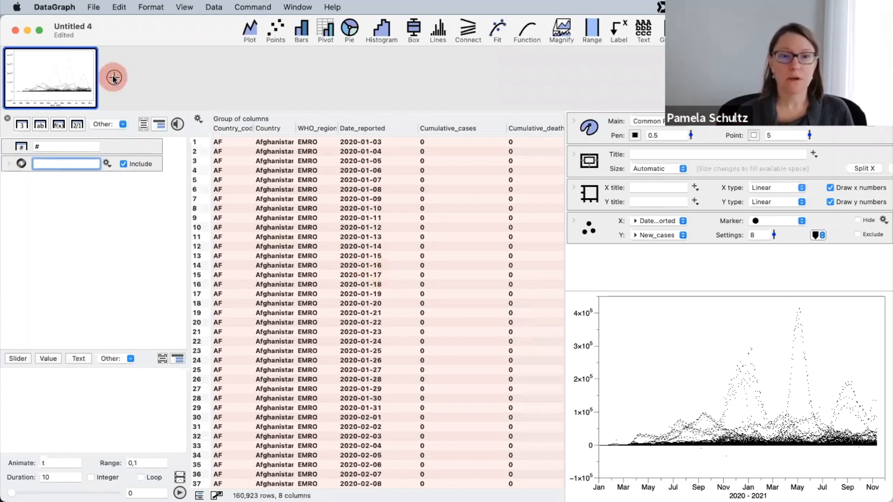
- Draw a Points plot of Cumulative_cases against Date_reported in the second graph
click(366, 127)
scroll(482, 251, right, 3)
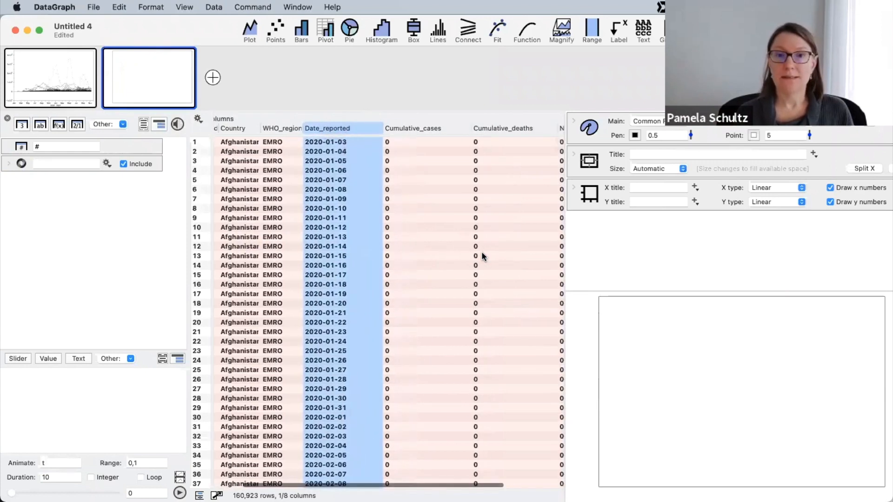
super+click(395, 126)
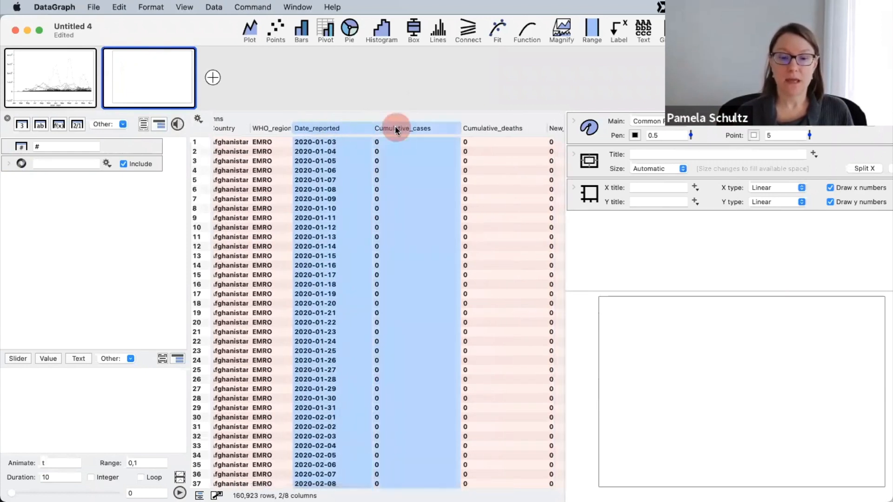
click(276, 32)
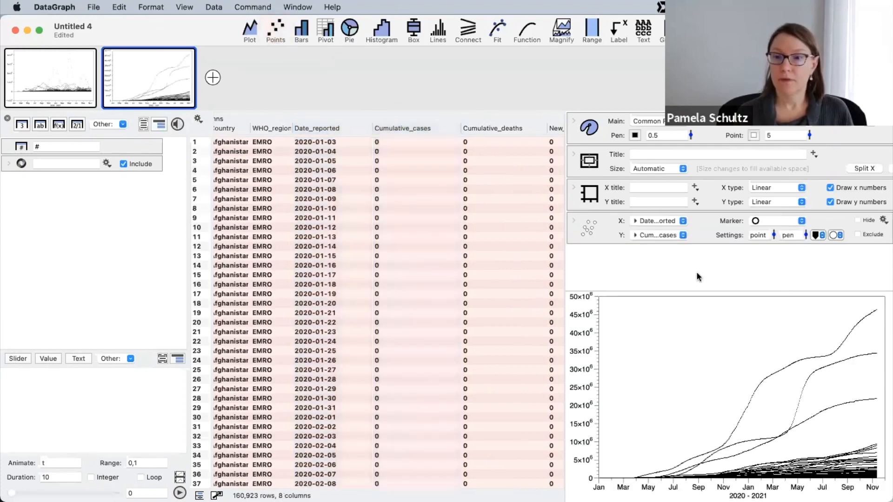
- Mask the second graph's points by the Country column with the condition Text is, using a newly created text menu
click(576, 222)
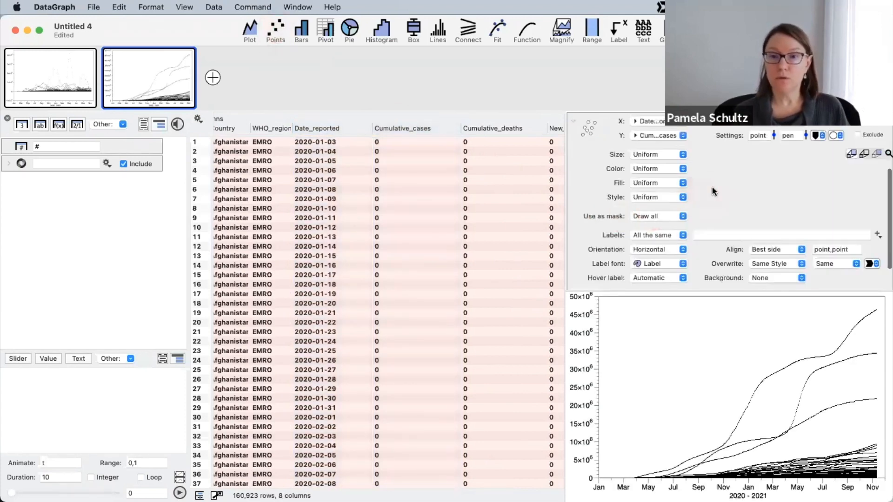
scroll(396, 186, left, 5)
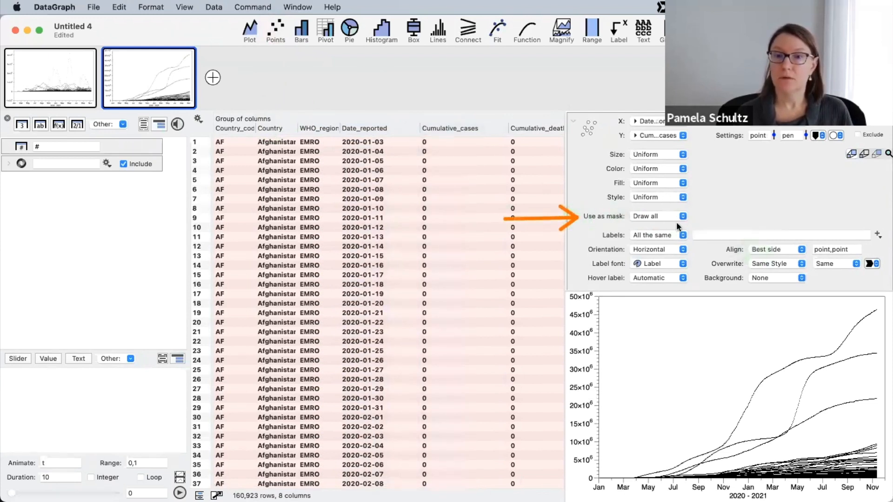
click(662, 216)
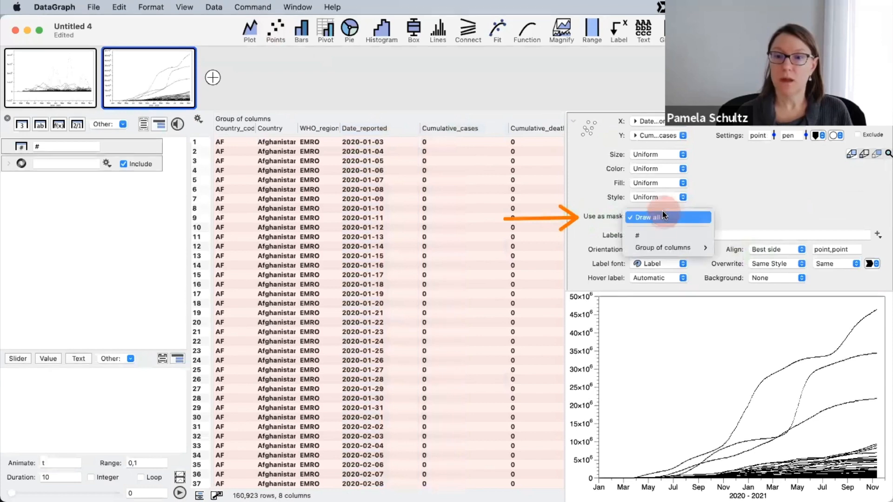
mouse_move(663, 248)
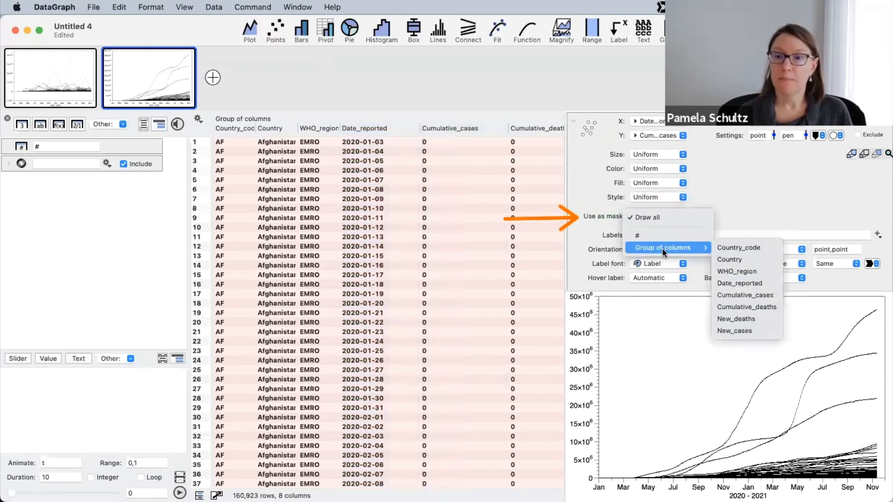
click(753, 261)
click(774, 217)
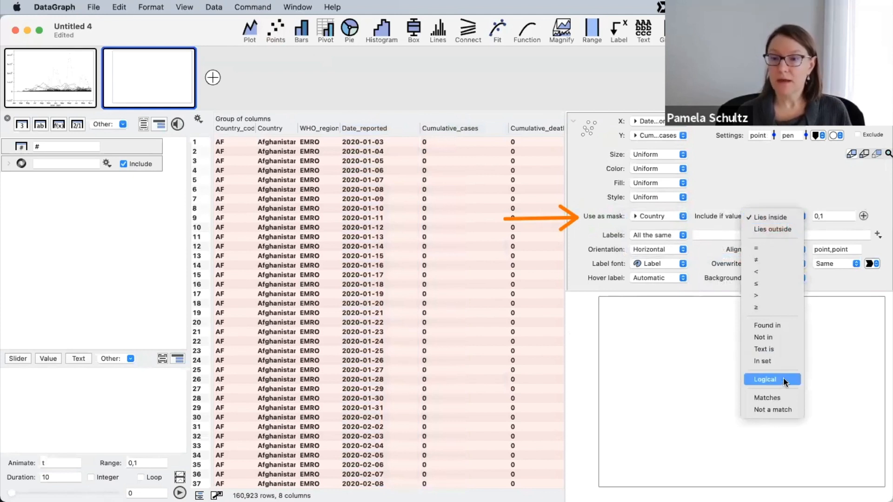
click(774, 349)
click(828, 216)
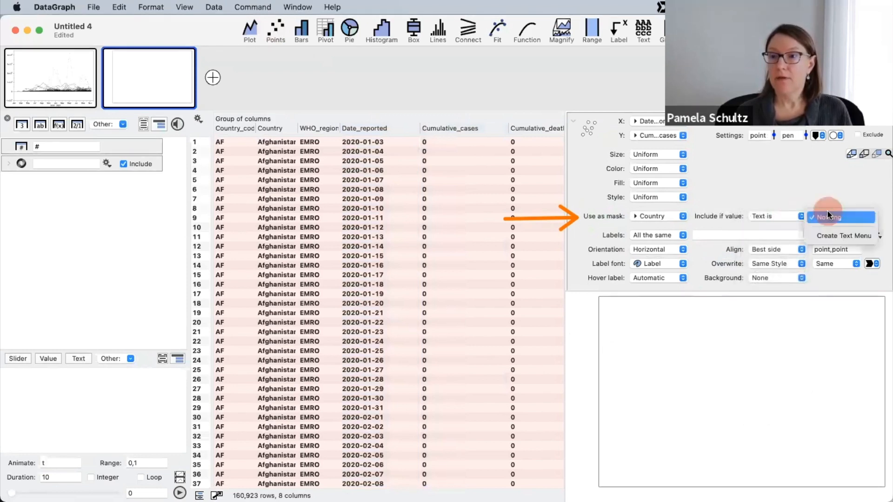
click(848, 237)
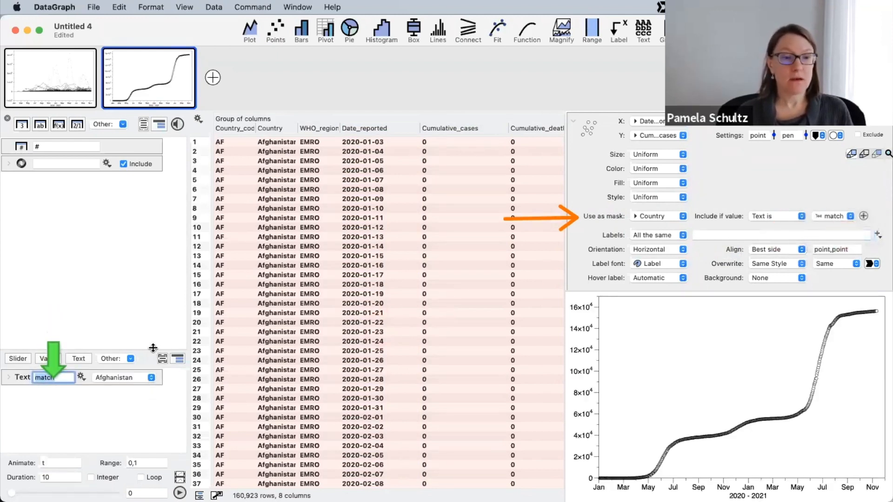
- Enlarge the variables area and choose Iceland in the match text menu
click(150, 274)
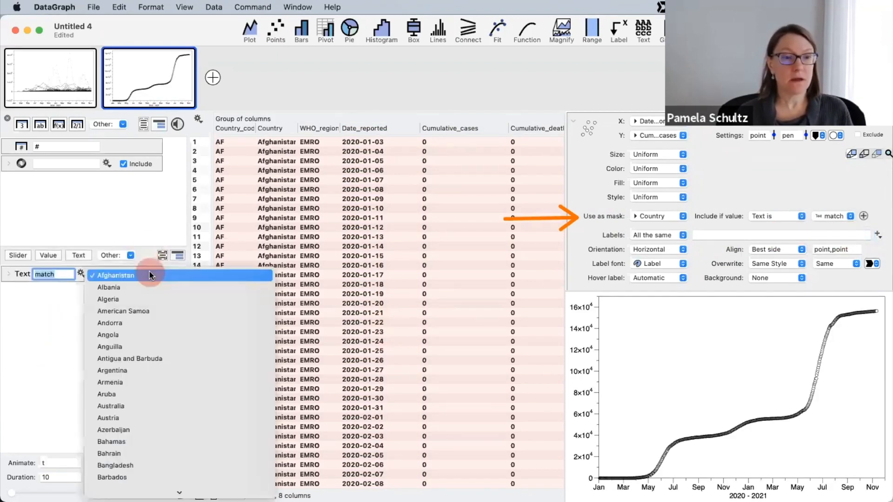
mouse_move(163, 493)
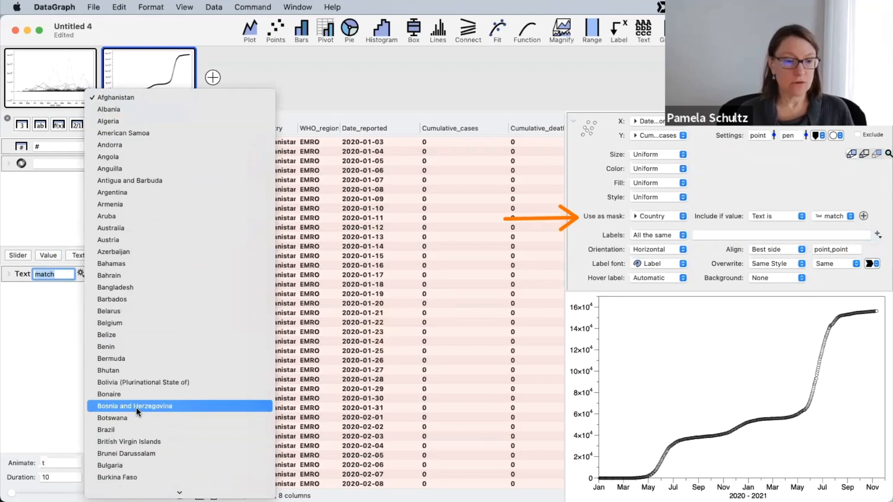
scroll(138, 411, down, 5)
click(122, 483)
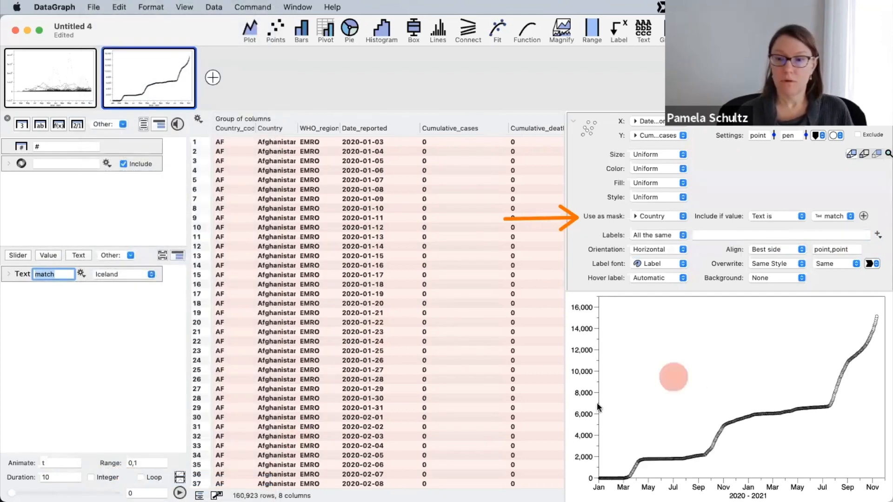
- Change the masked points' Y data to New_cases and zoom the date axis to about May to November 2021
scroll(660, 166, up, 2)
click(661, 166)
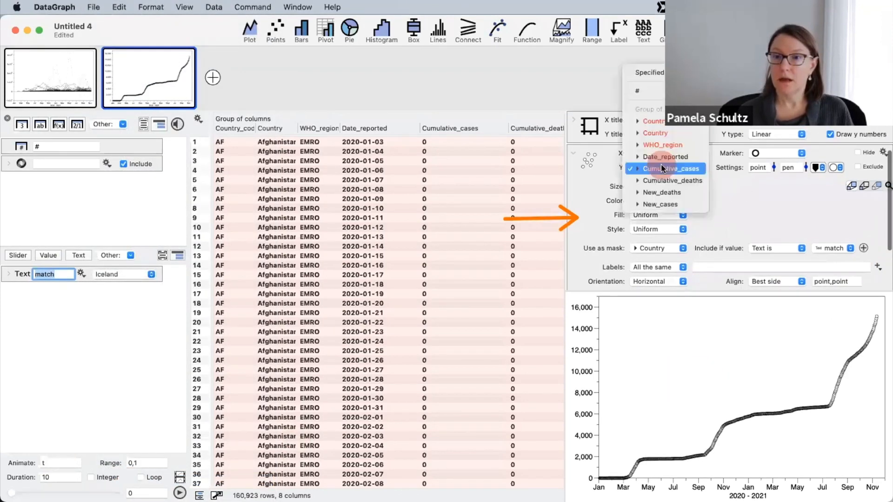
click(663, 206)
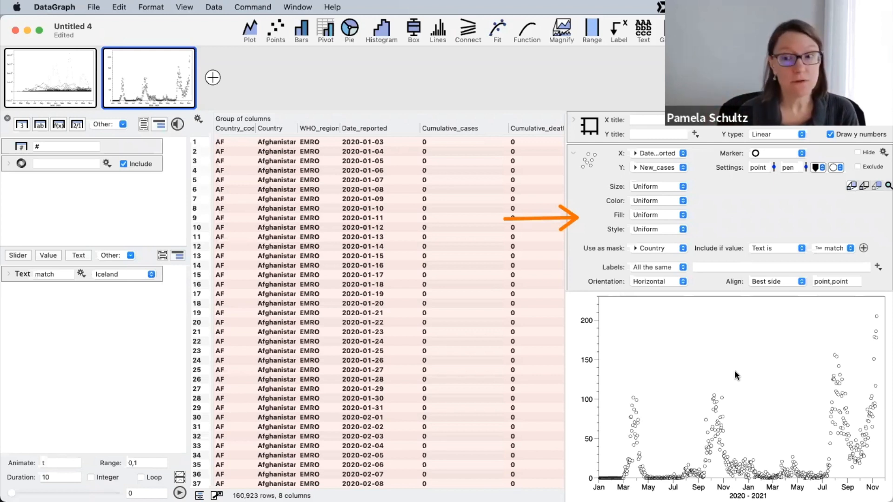
drag(793, 406, 884, 411)
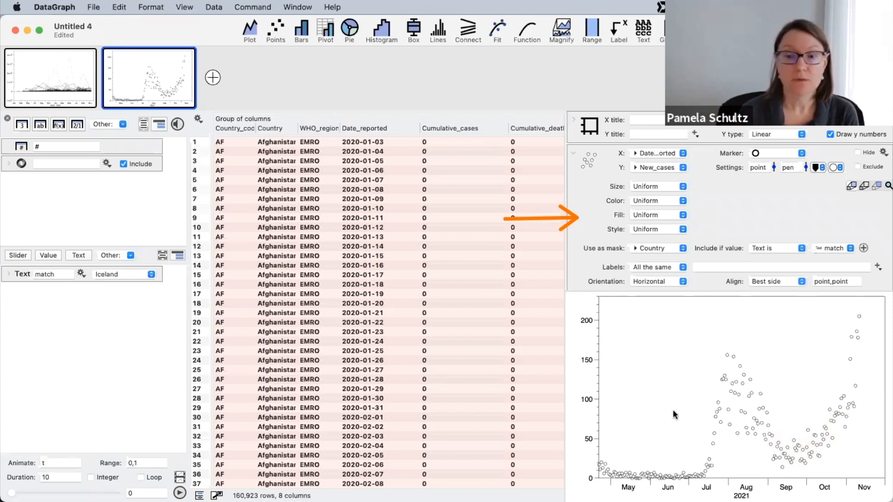
mouse_move(670, 483)
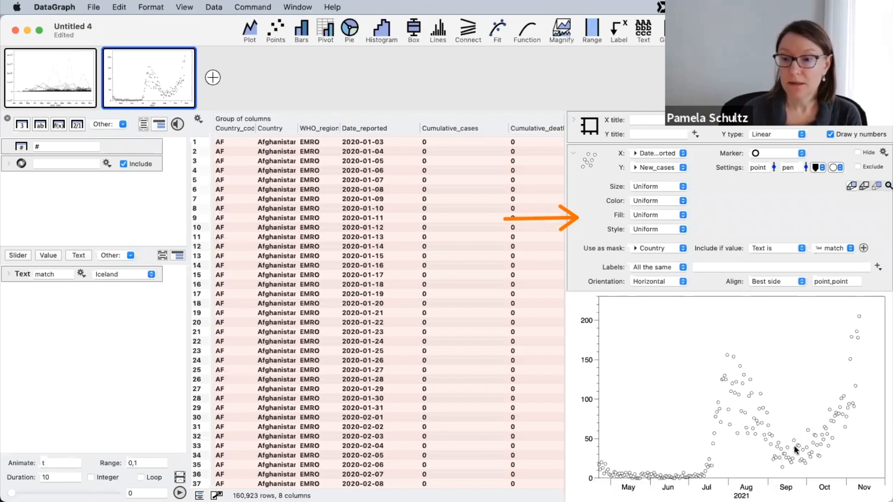
- Remove the zoom from the second graph's date axis to restore the full date range
mouse_move(772, 345)
mouse_down()
mouse_move(773, 449)
mouse_move(769, 343)
mouse_up()
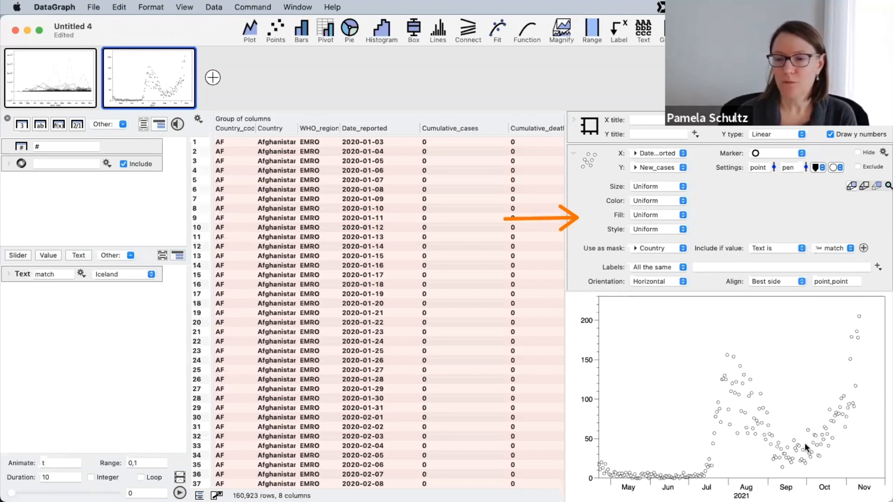
mouse_move(754, 485)
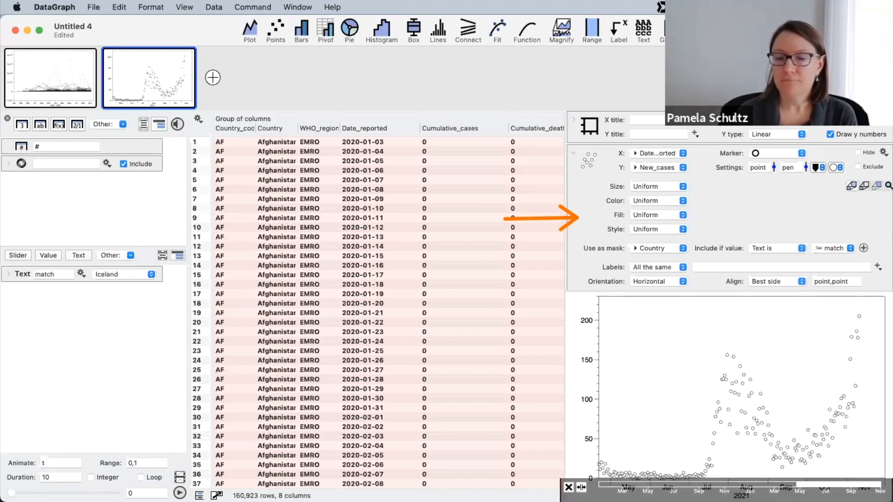
click(569, 488)
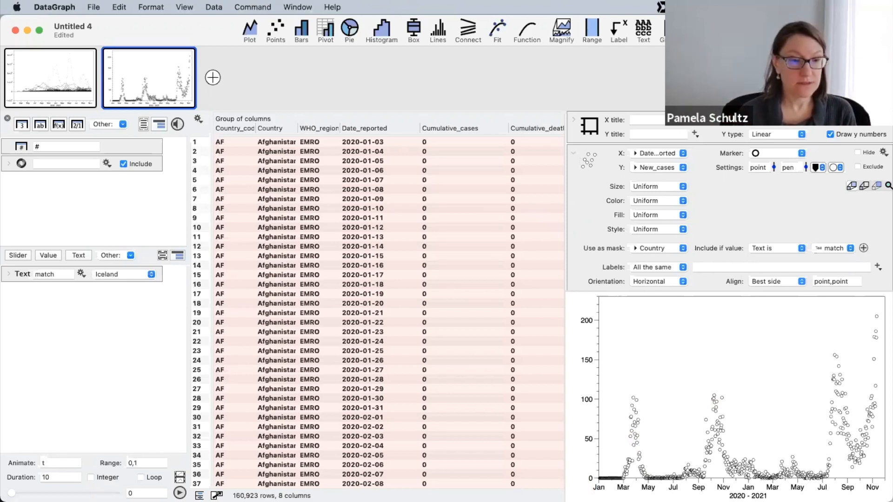
- Add a Current Time variable and name it Today
click(130, 256)
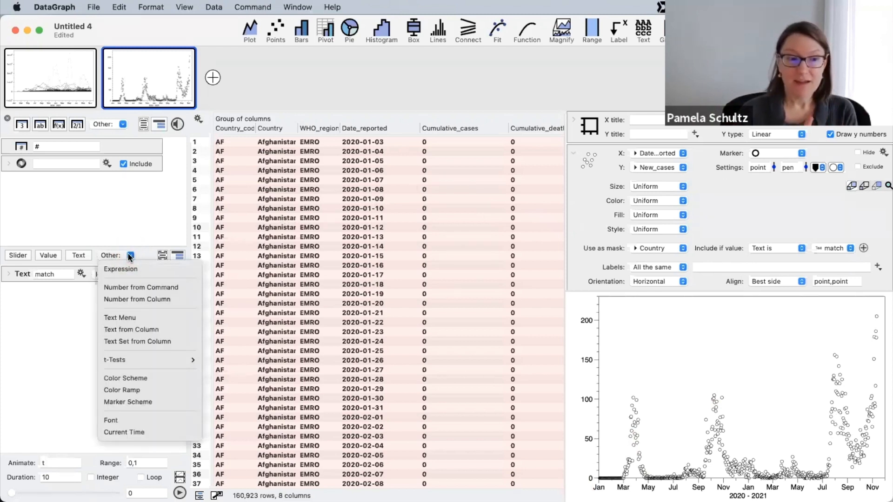
click(125, 434)
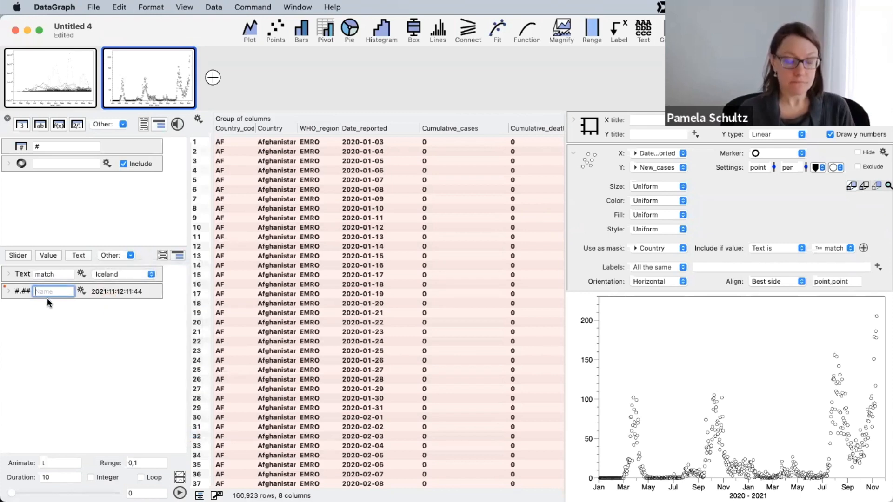
text(Todau)
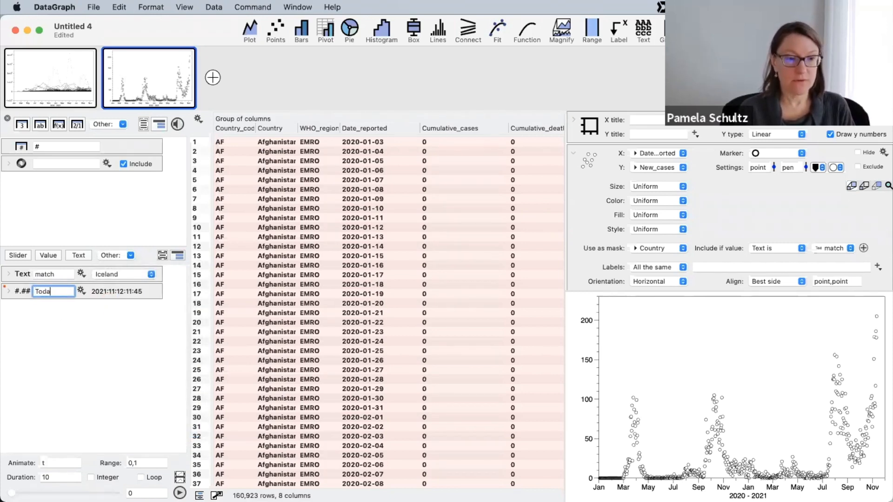
key(BackSpace)
text(y)
key(Return)
click(110, 318)
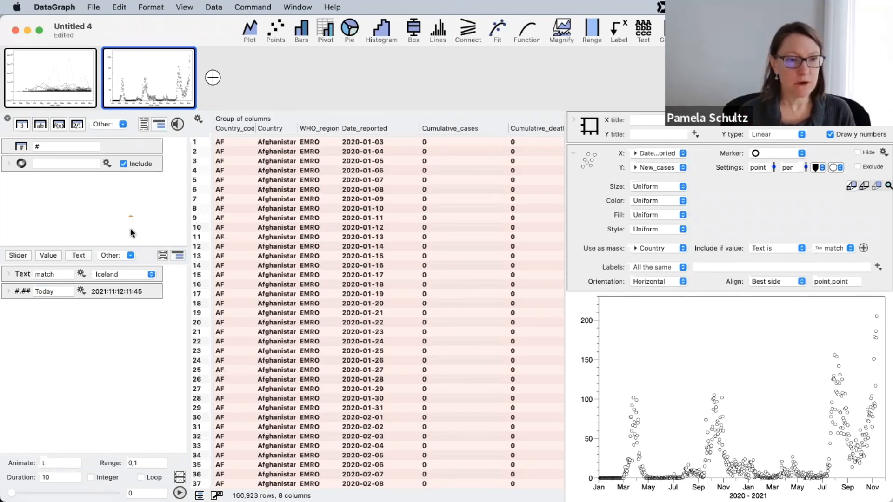
- Add an Expression variable and give it a local expression line
click(131, 255)
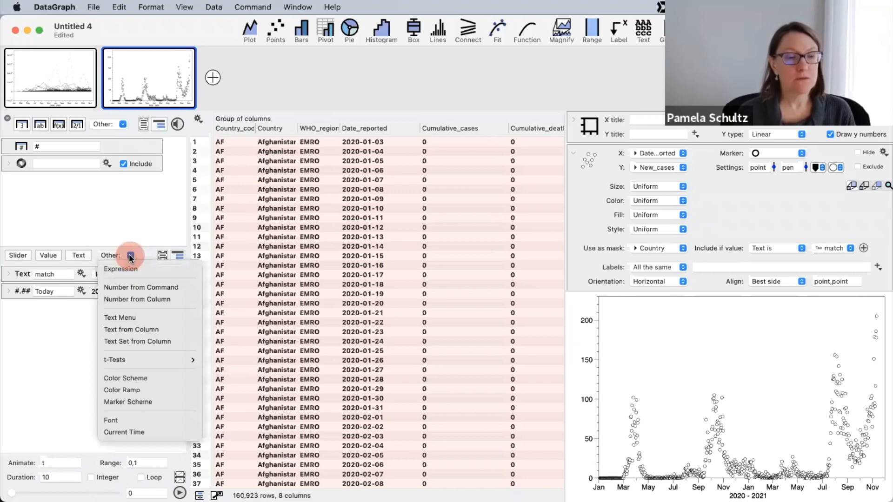
click(147, 269)
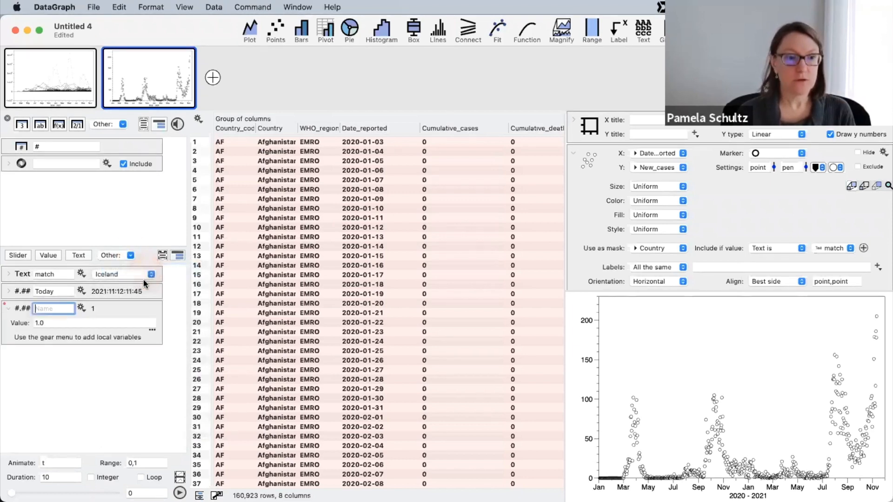
click(82, 310)
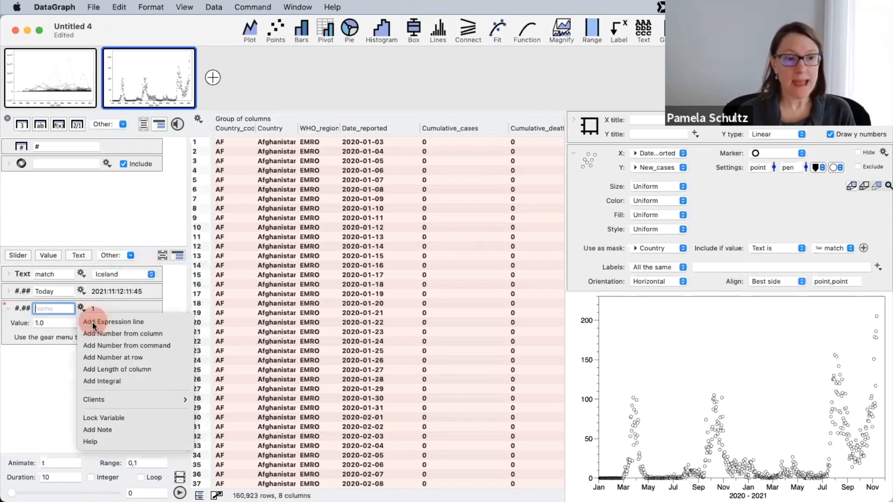
click(86, 320)
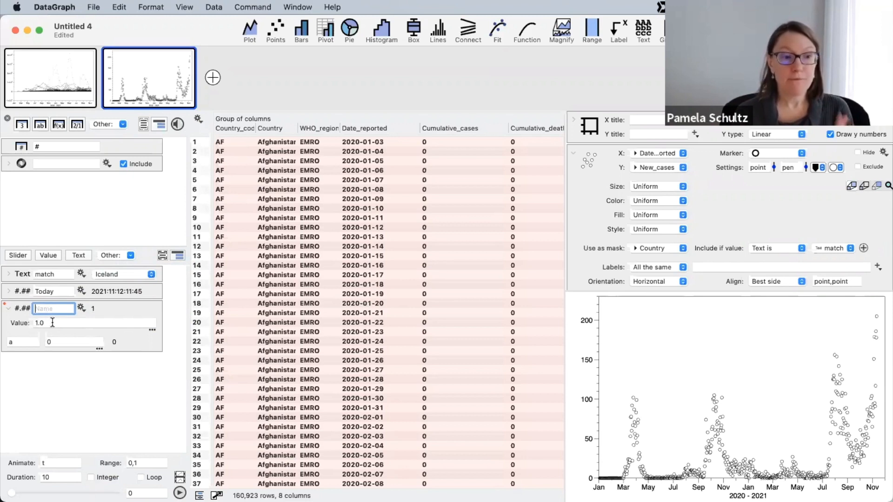
- Add a second local expression line to the unnamed Expression variable and delete it again
click(82, 309)
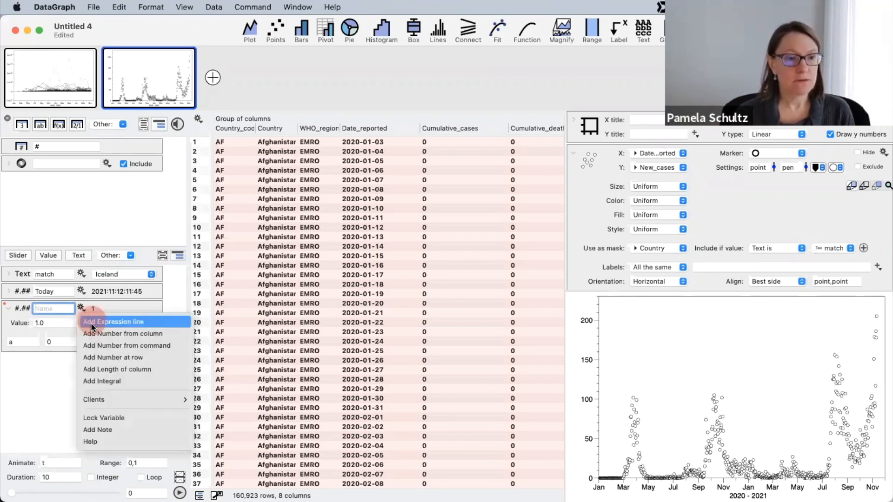
click(88, 321)
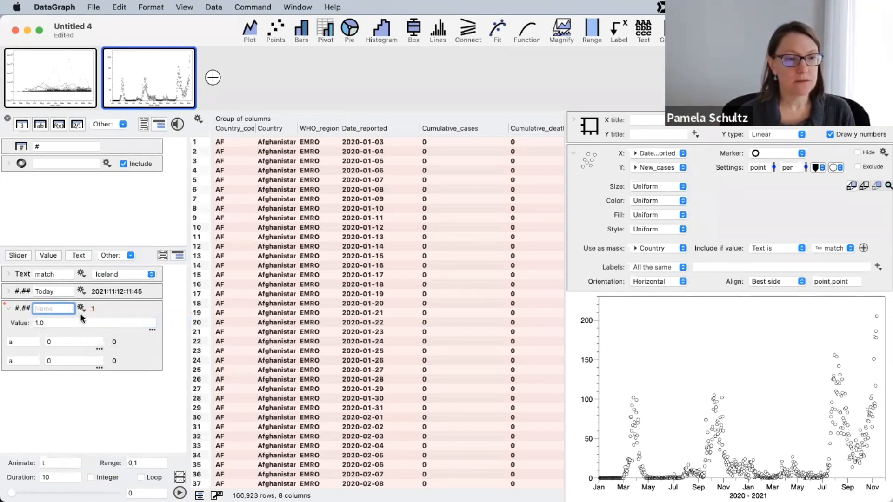
click(43, 362)
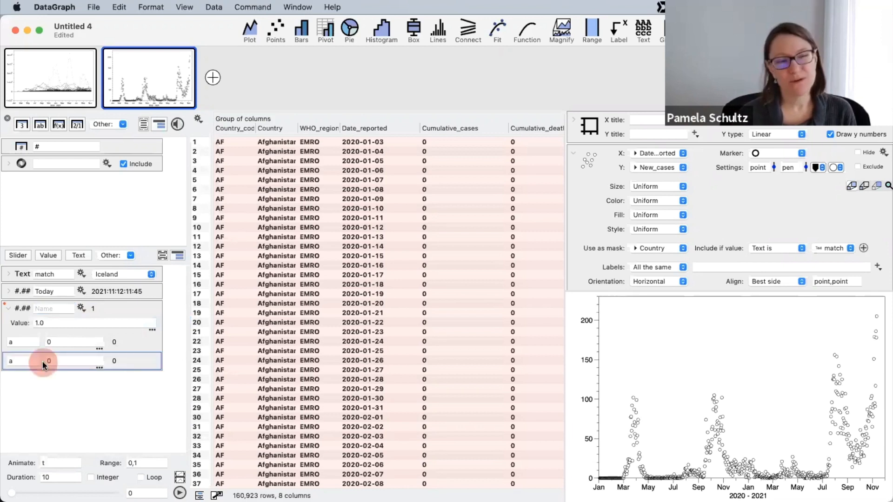
key(BackSpace)
- Set the unnamed Expression variable's value to Today and copy the Today variable
click(47, 320)
text(Today)
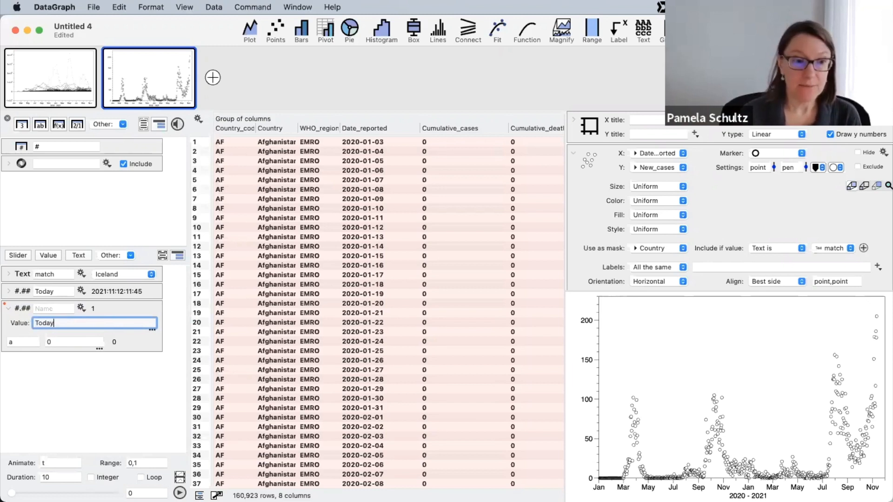
key(Return)
click(106, 401)
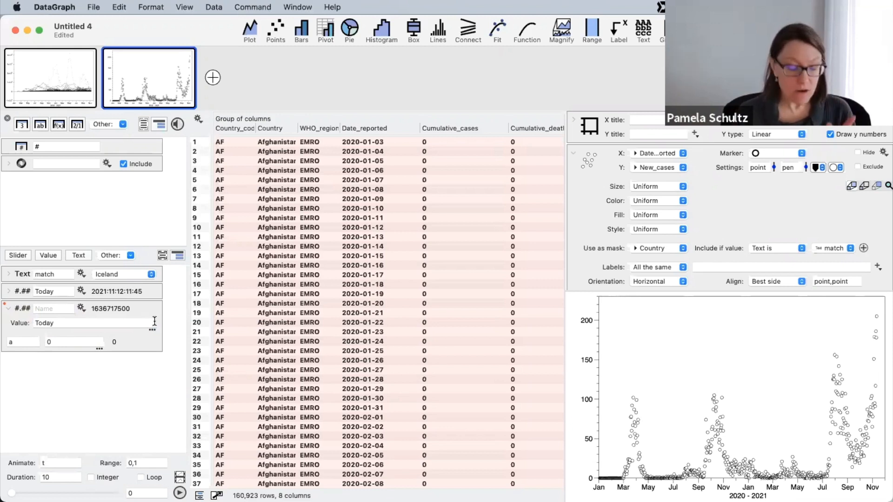
mouse_move(86, 282)
mouse_down()
mouse_move(111, 315)
mouse_move(93, 308)
mouse_move(83, 285)
mouse_move(161, 314)
mouse_up()
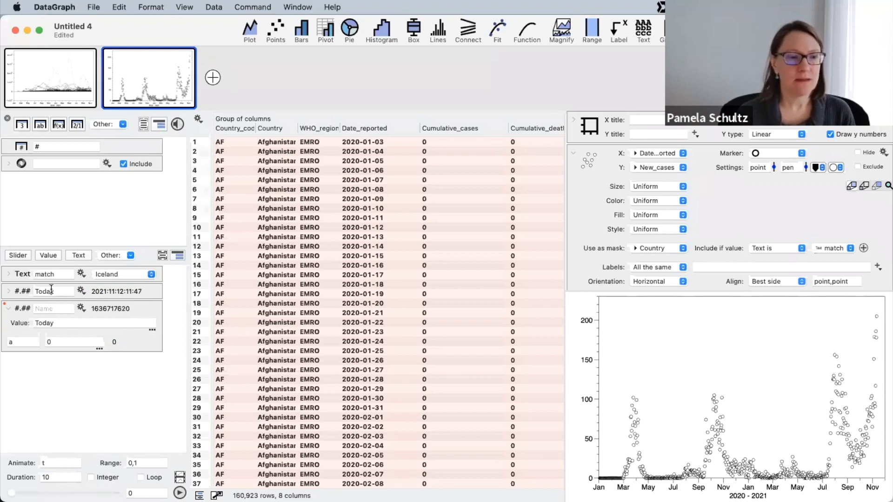
click(25, 292)
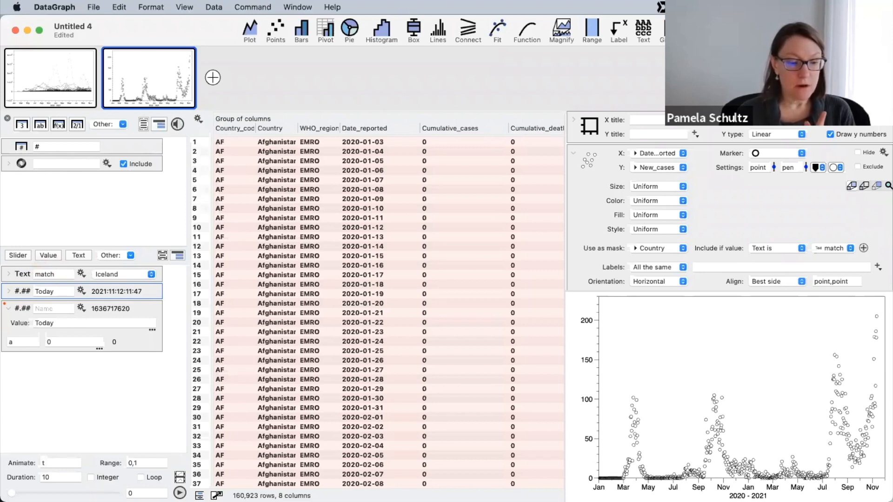
key(super+c)
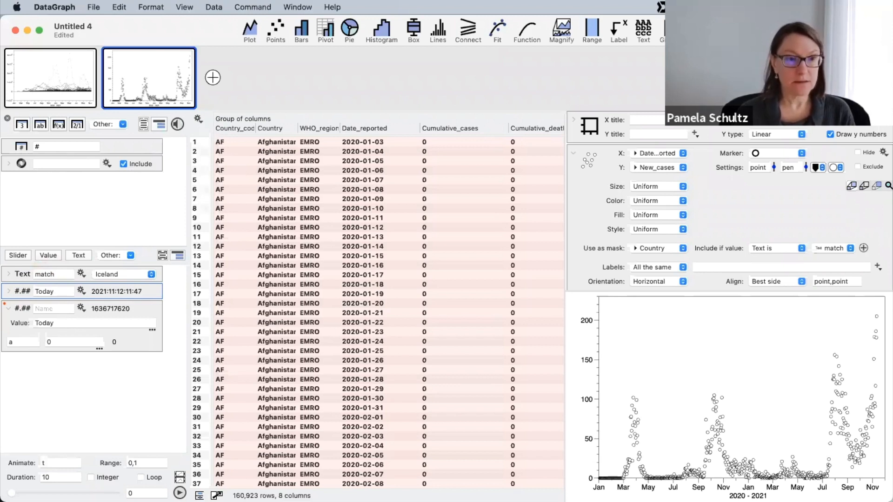
- Exclude the existing data group from the table and add a Link to URL/File group with its URL settings expanded
click(125, 164)
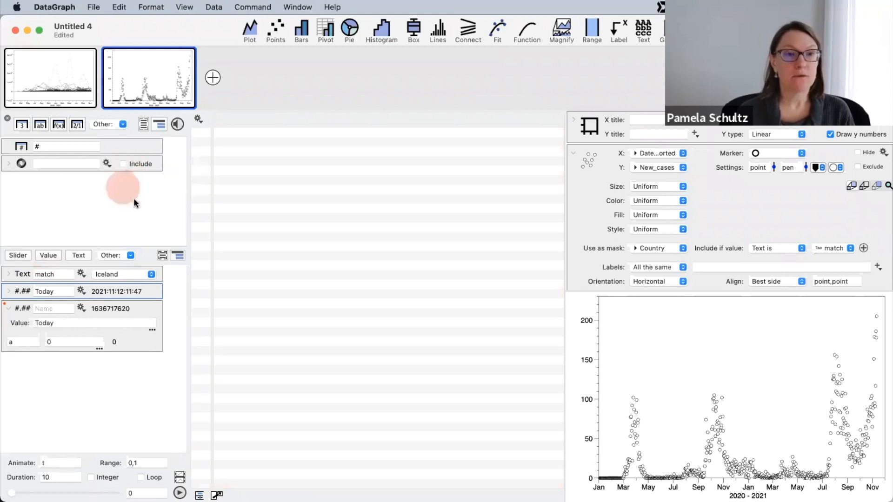
click(123, 124)
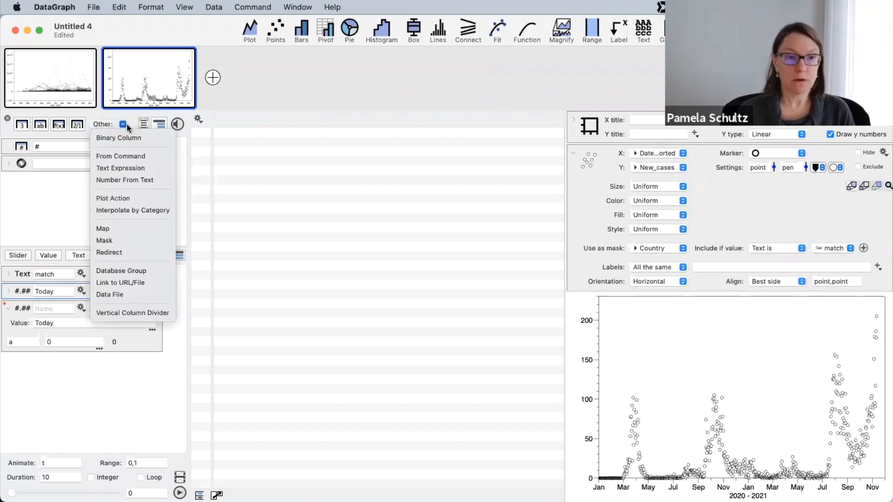
click(144, 286)
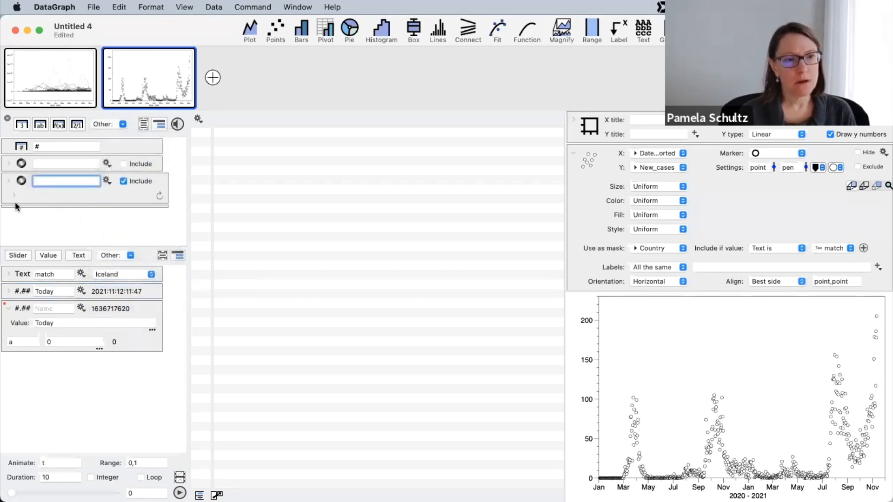
click(13, 191)
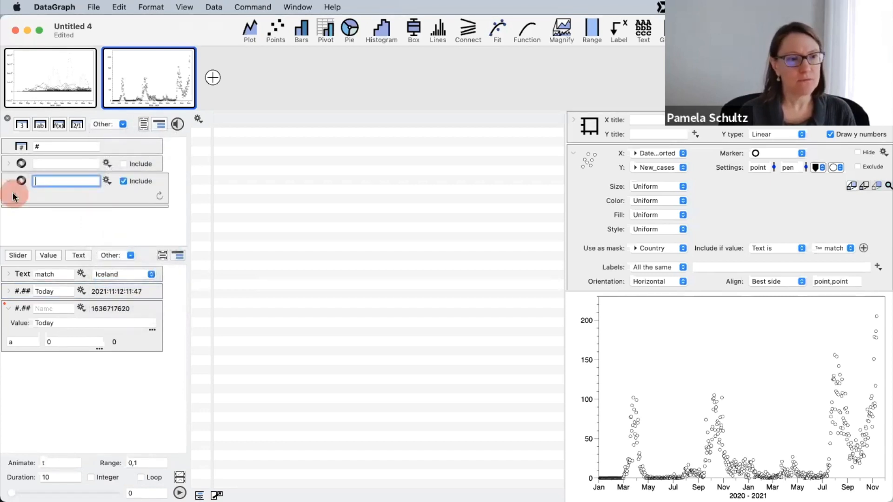
click(41, 213)
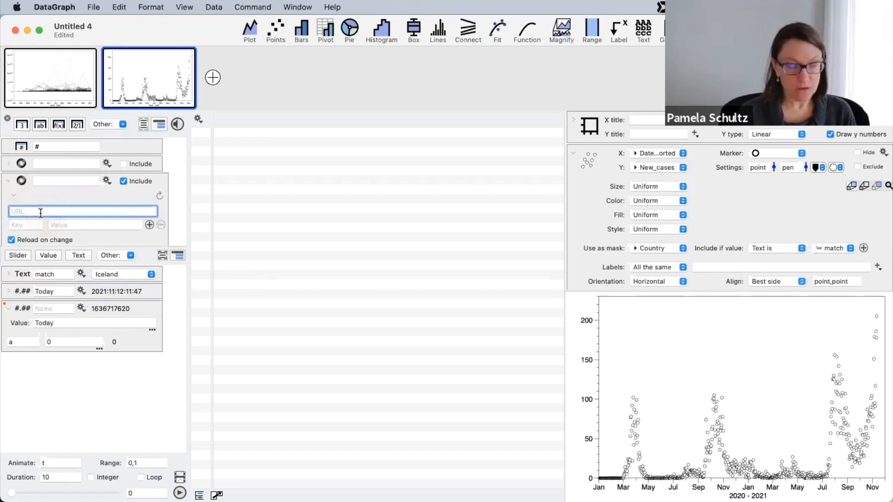
click(42, 211)
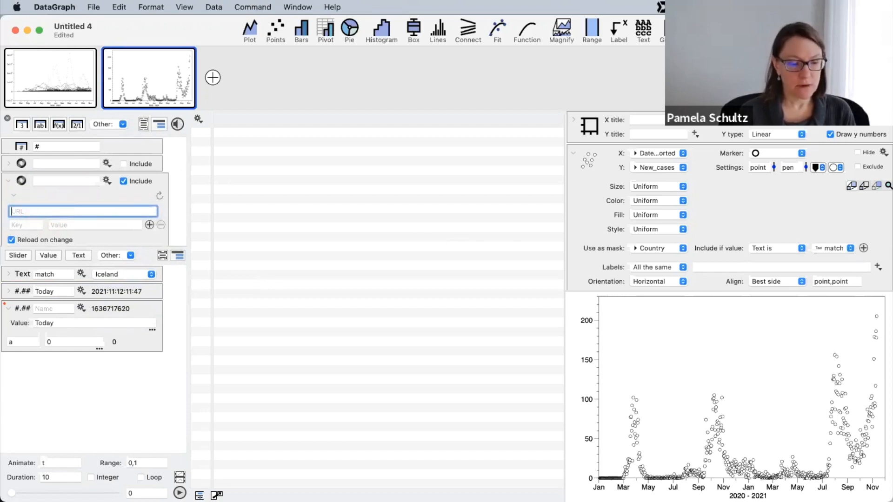
- Switch to Safari and examine the full web address of the WHO COVID-19 CSV file
key(super+Tab)
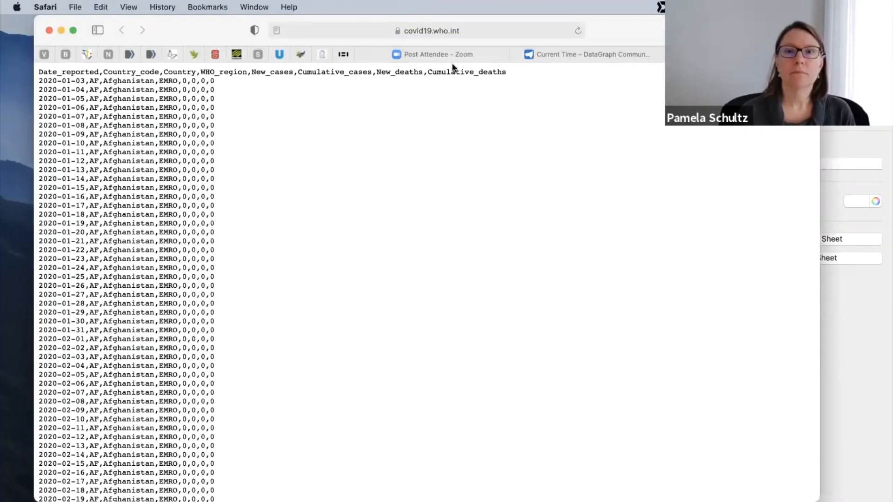
click(471, 31)
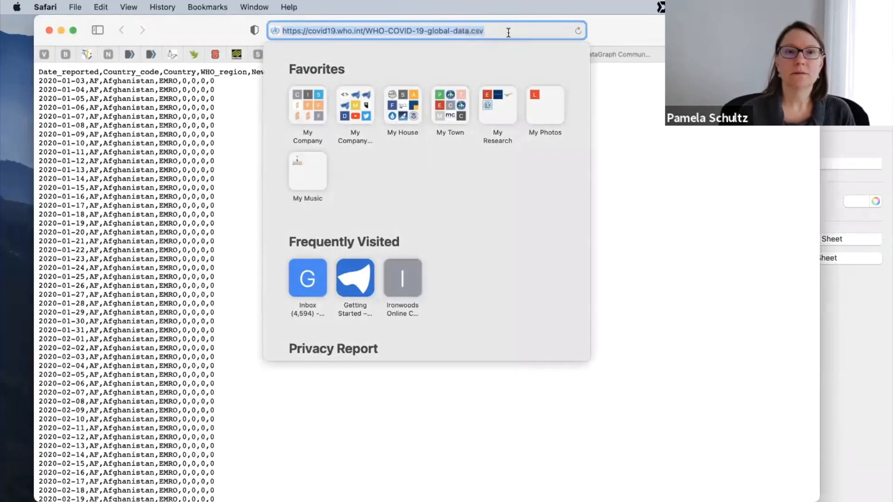
click(247, 200)
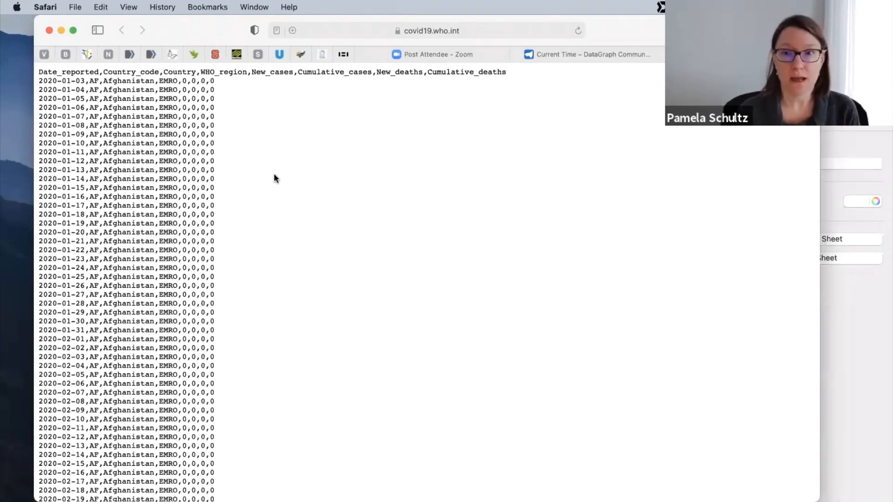
click(485, 30)
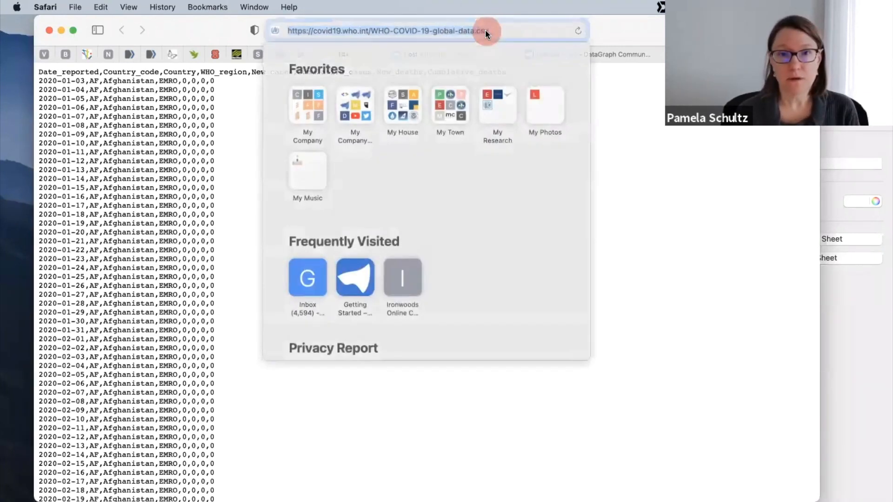
click(246, 203)
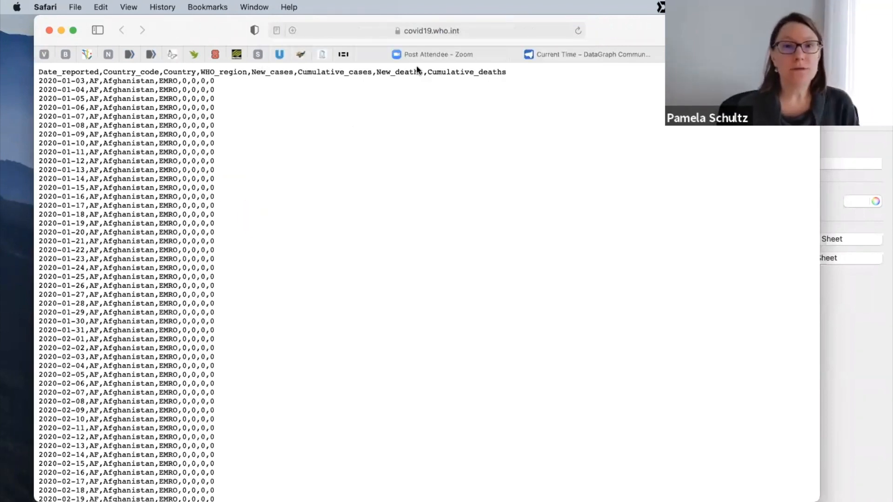
click(459, 29)
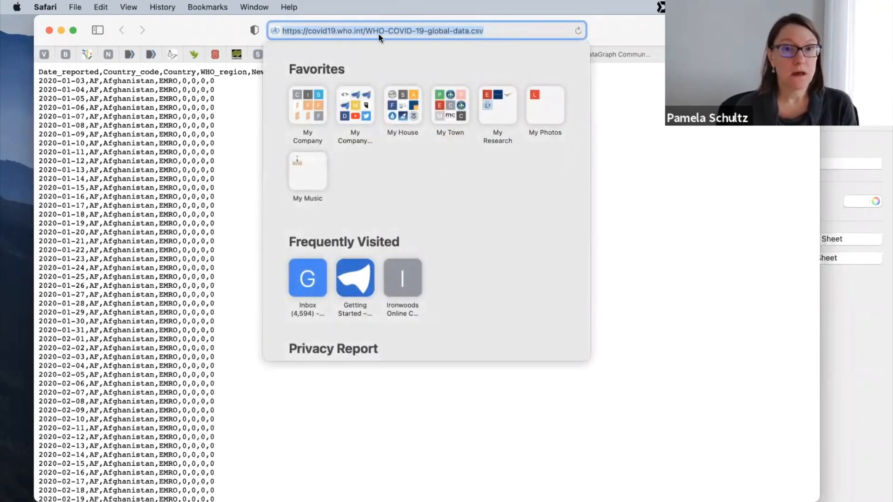
click(242, 176)
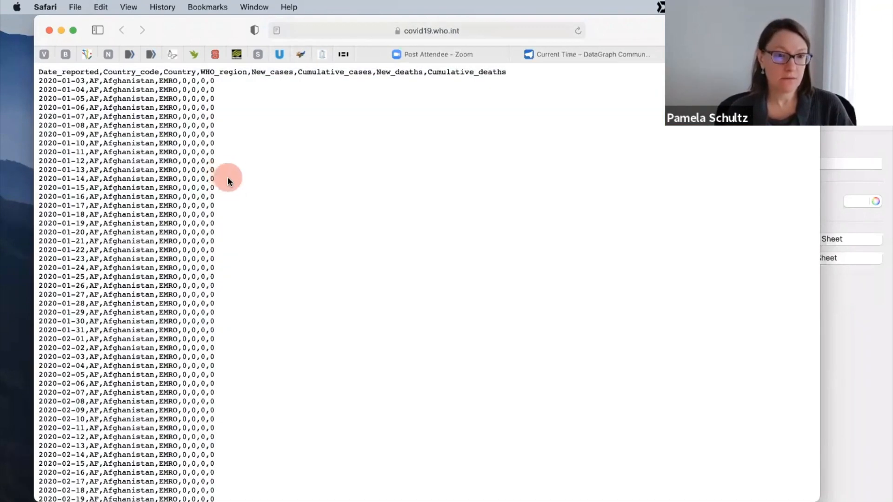
- Select and copy the entire CSV text of the WHO COVID-19 data page
key(super+a)
scroll(314, 251, down, 5)
scroll(314, 252, up, 5)
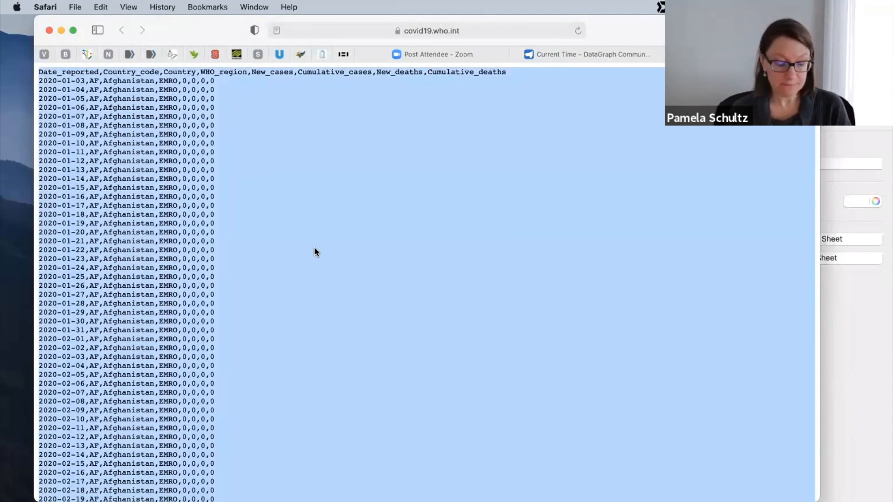
click(718, 7)
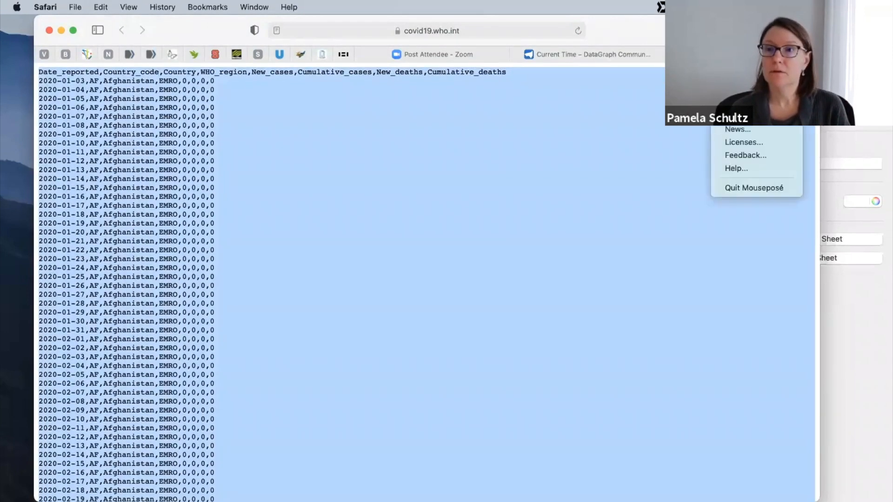
click(749, 22)
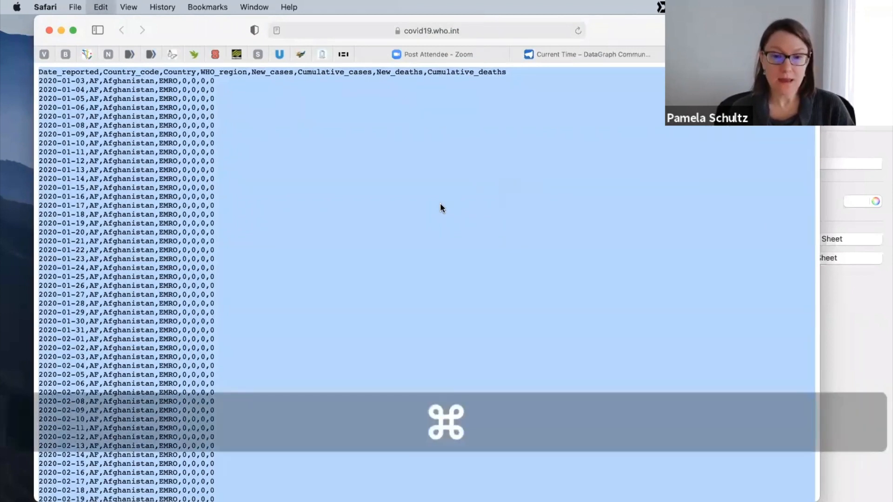
key(super+a)
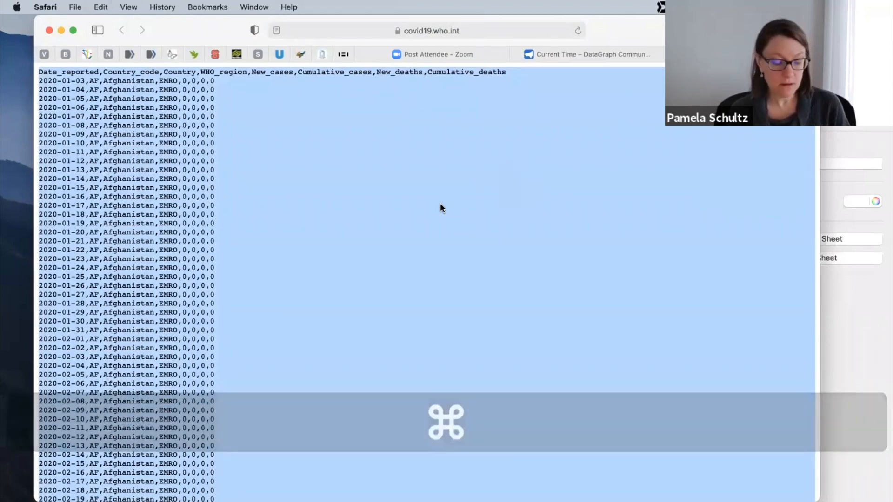
key(super+c)
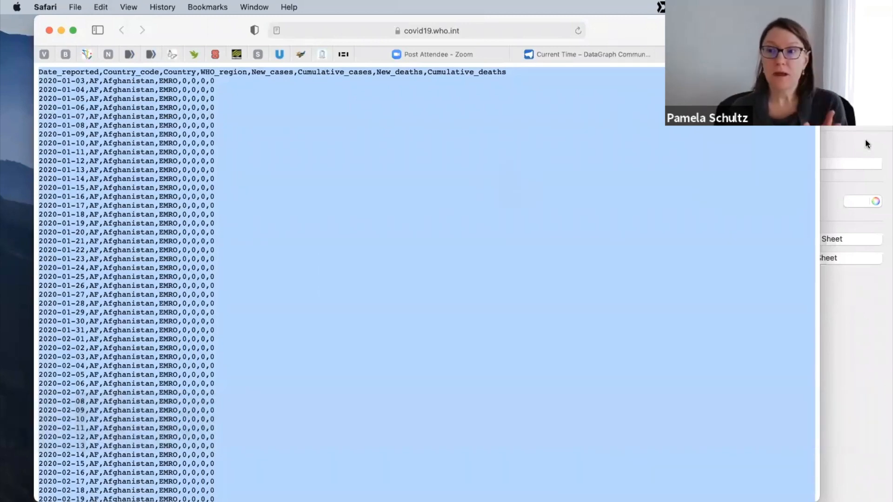
- Switch to DataGraph, paste the copied CSV data into the empty table and review the resulting rows and column list
click(865, 140)
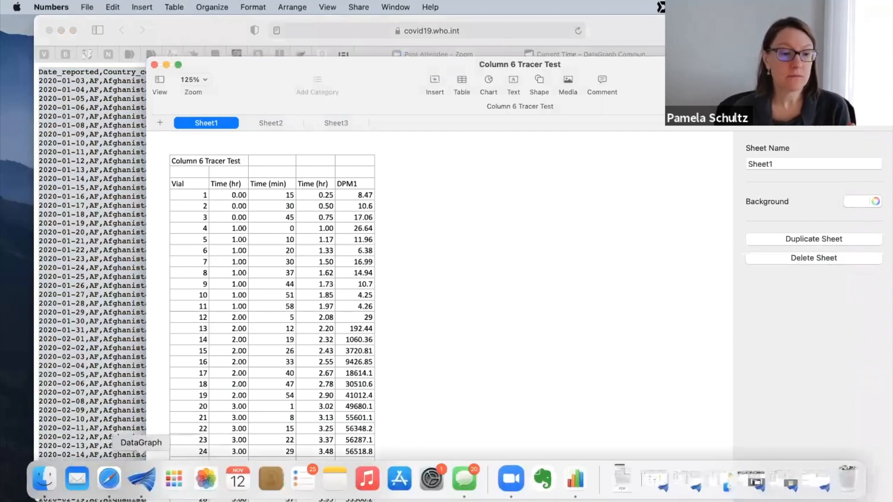
click(151, 482)
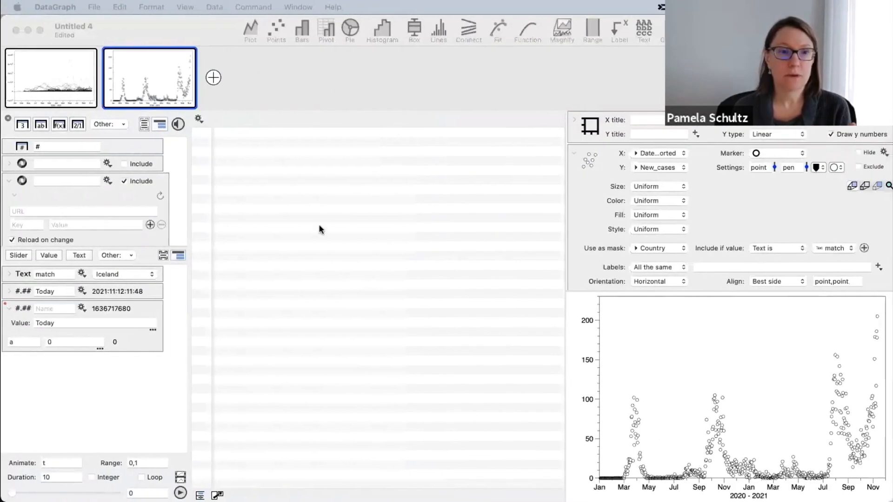
click(233, 132)
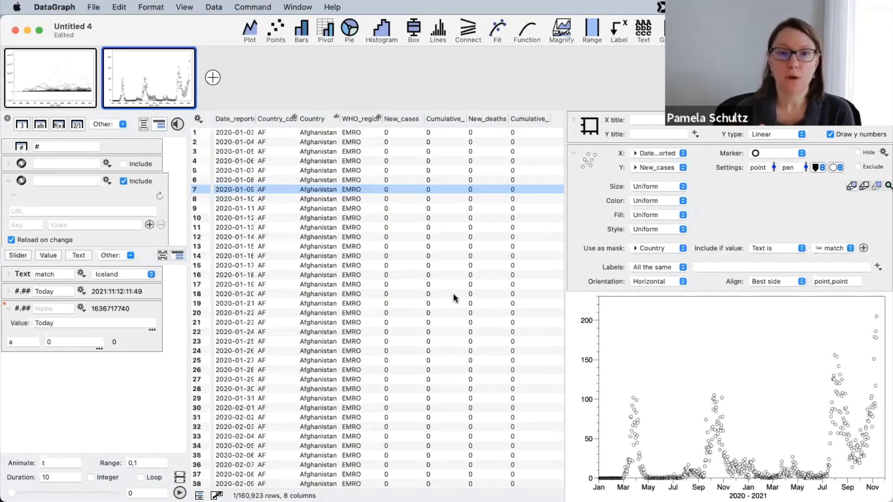
scroll(455, 298, down, 5)
scroll(455, 298, up, 5)
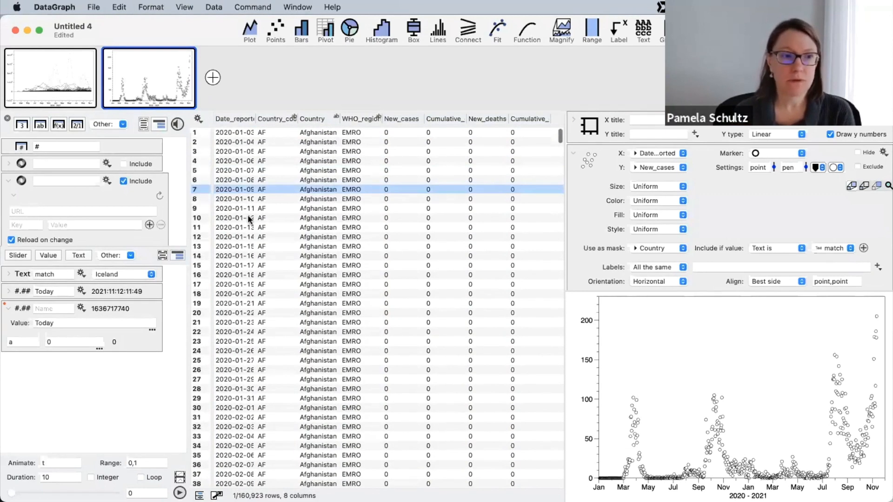
scroll(99, 184, down, 5)
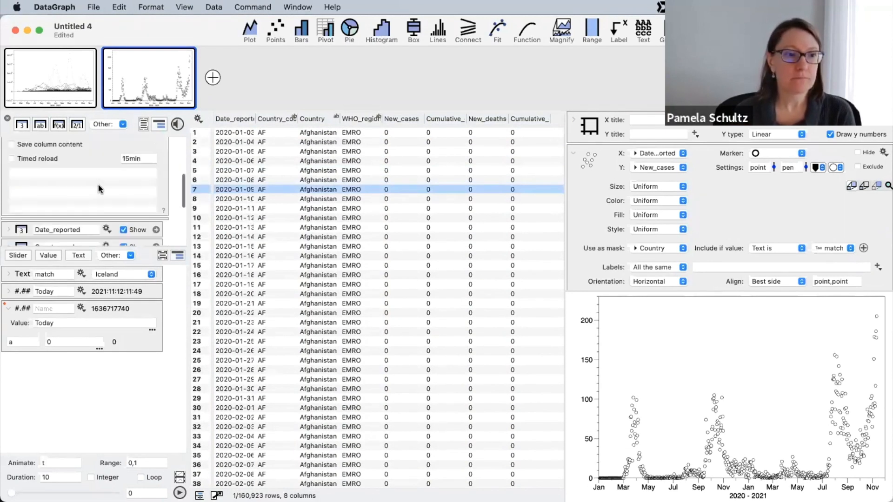
scroll(98, 184, up, 5)
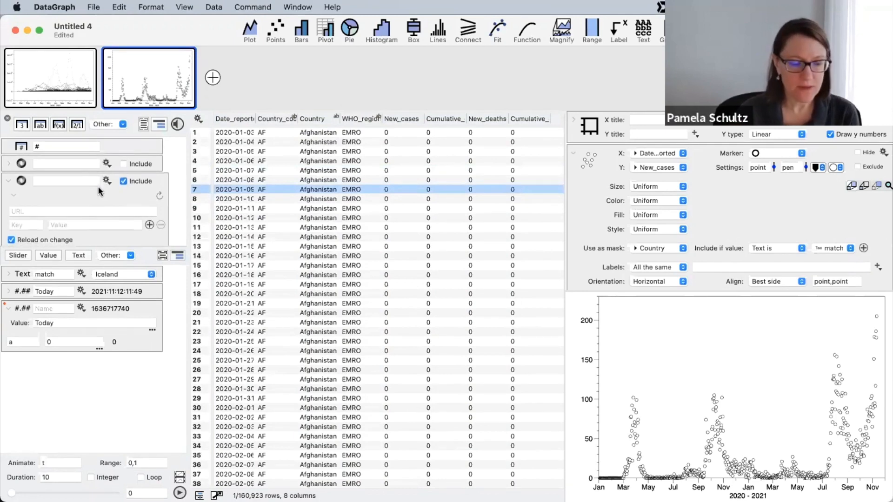
- Delete the empty Link to URL/File group and all the pasted data columns from Date_reported to Cumulative_deaths
click(20, 185)
click(161, 186)
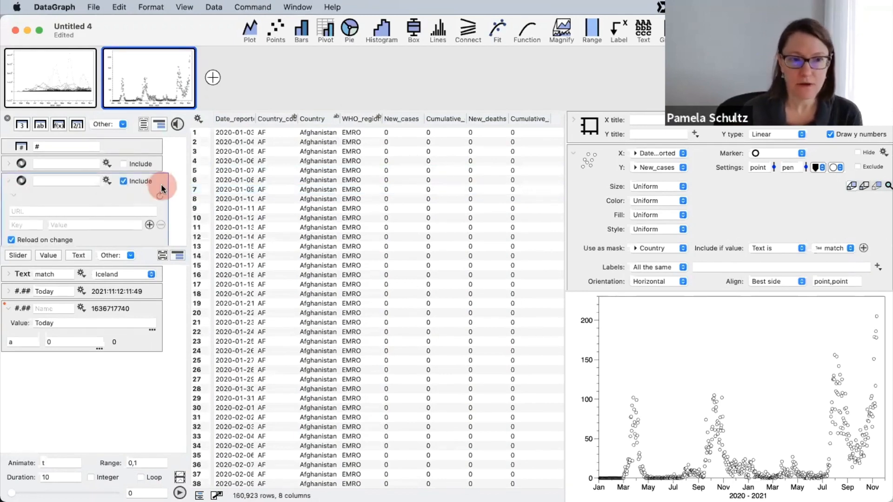
key(BackSpace)
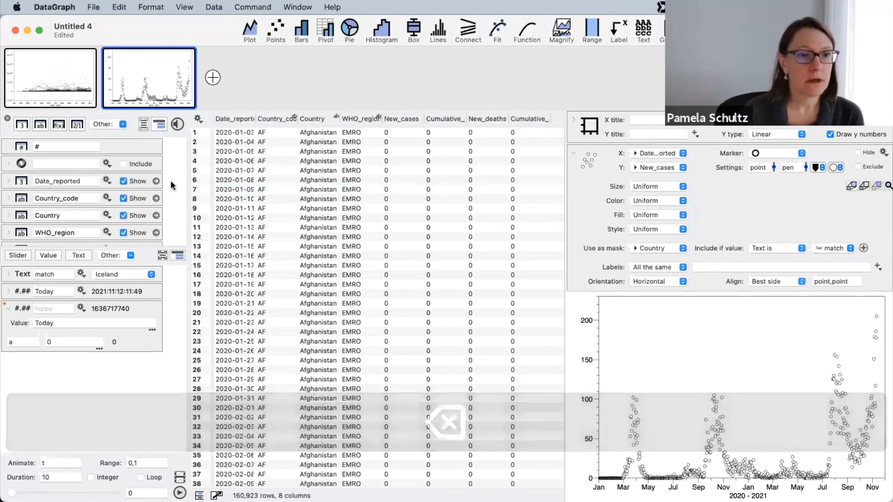
click(140, 258)
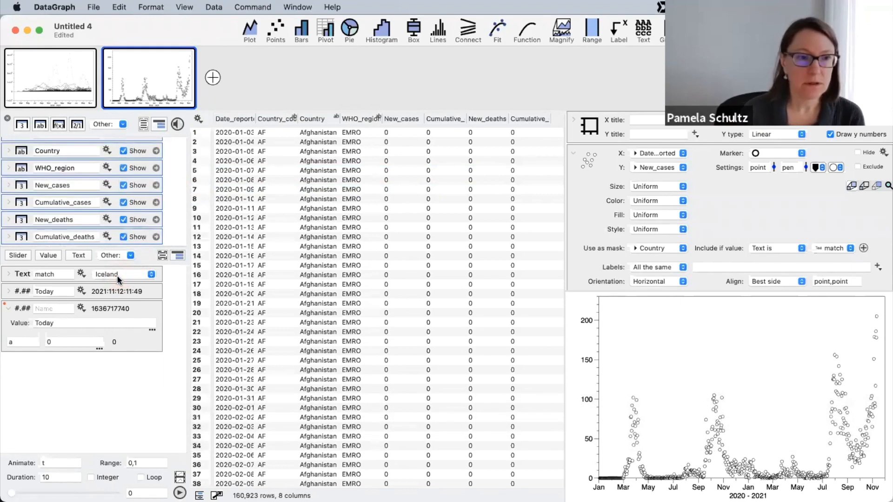
key(BackSpace)
click(119, 214)
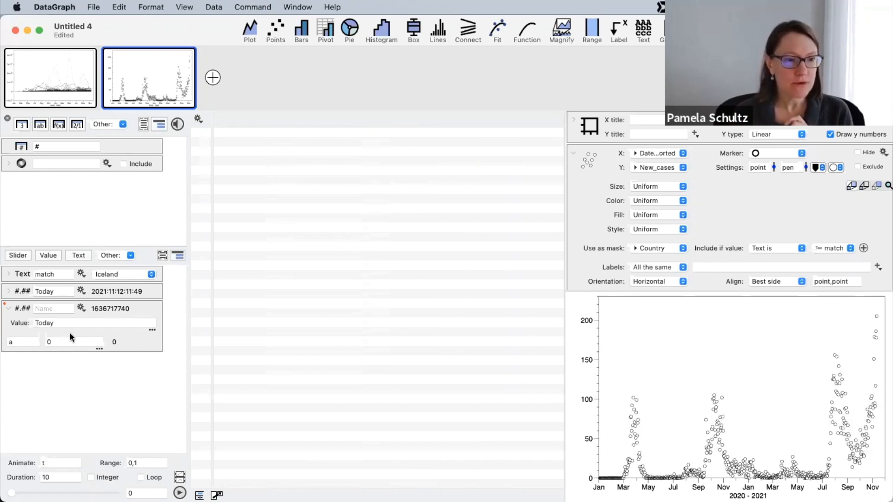
- Set the local expression a of the unnamed Expression variable to 60*60
double_click(44, 323)
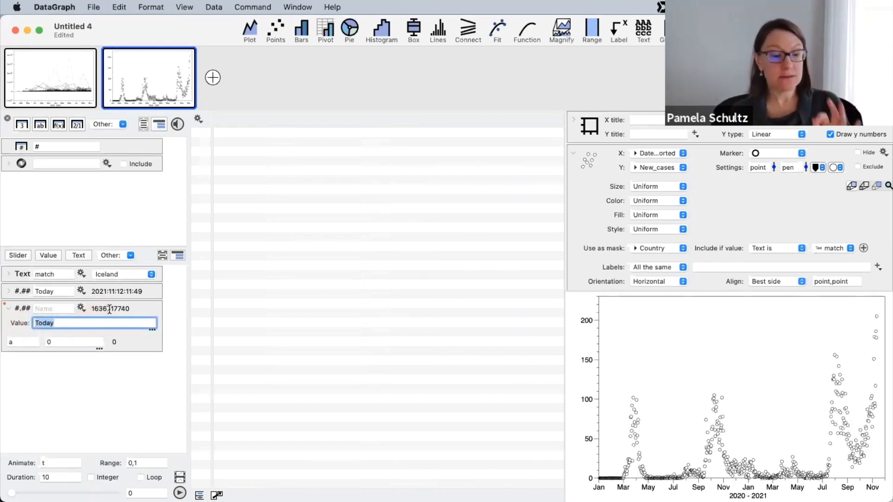
drag(115, 309, 89, 308)
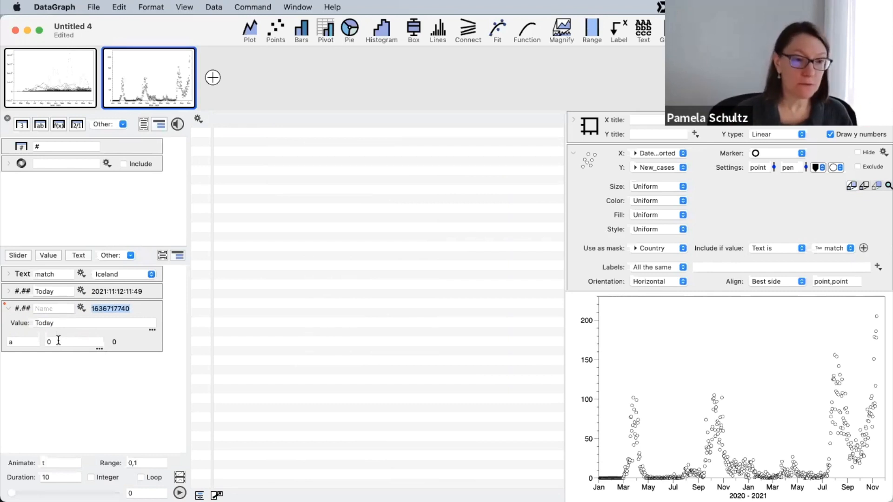
drag(58, 341, 19, 340)
text(6)
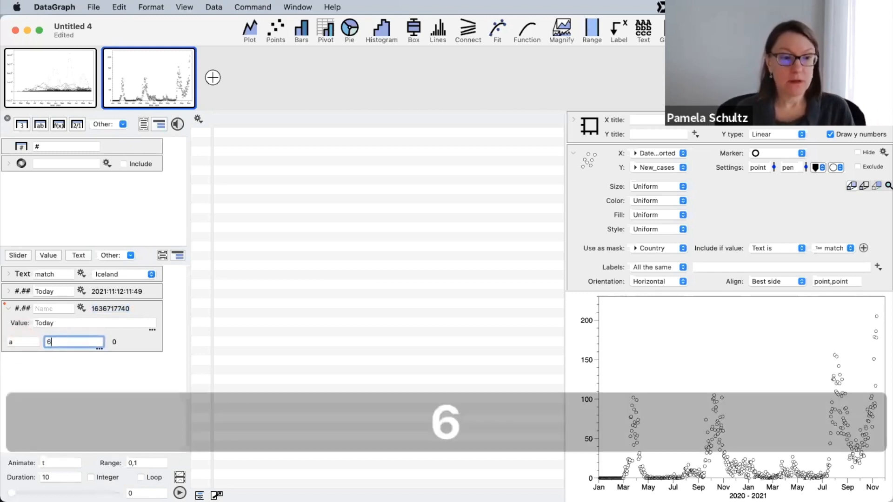
text(0*60)
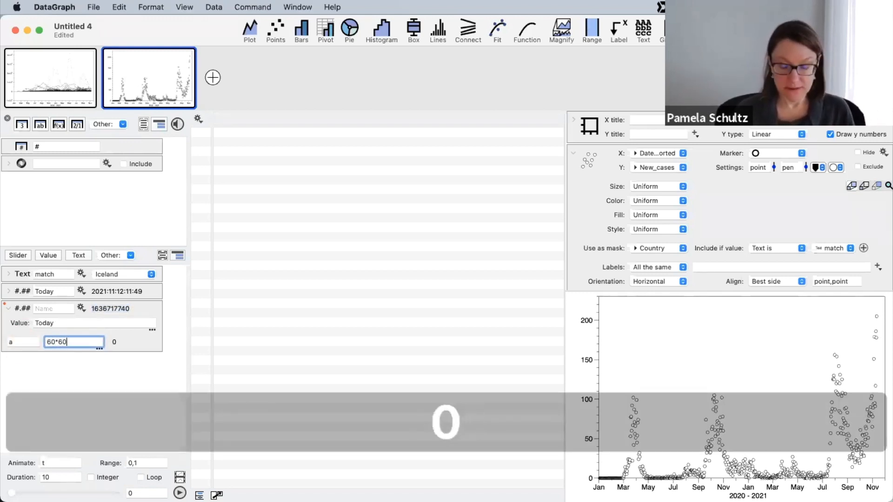
key(Return)
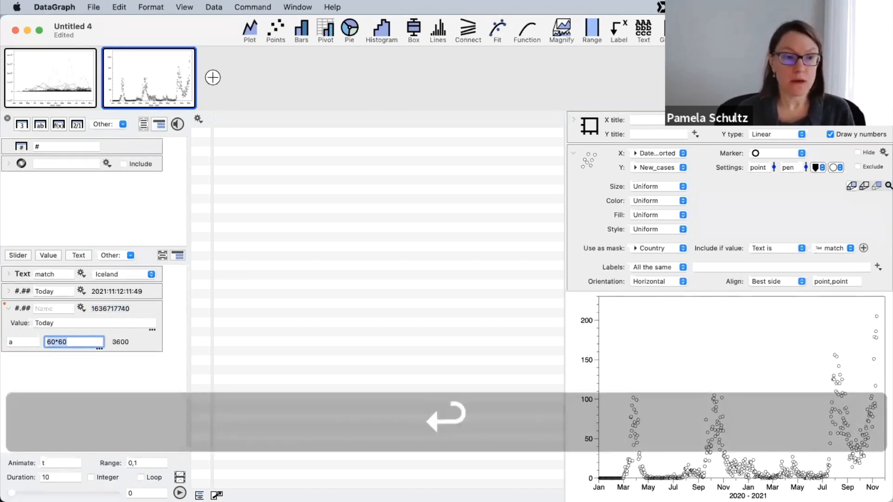
- Extend the local expression a to 60*60*24 so it covers the seconds in one day
click(51, 341)
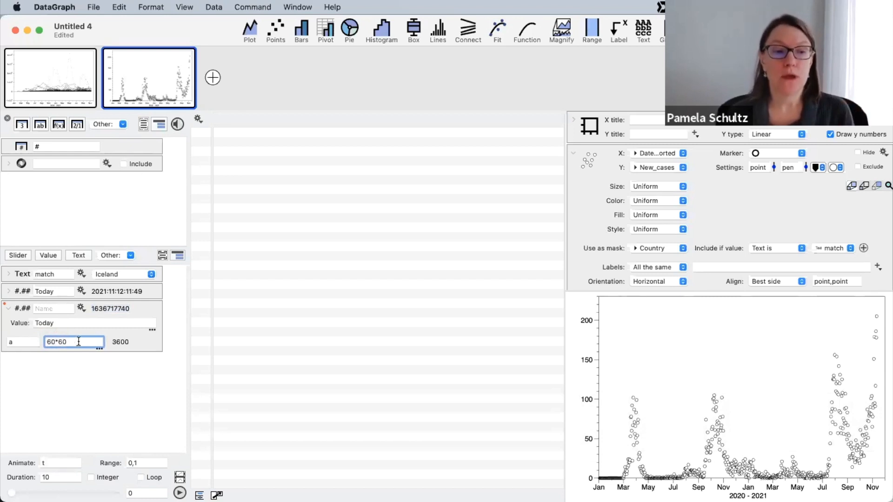
key(ctrl+a)
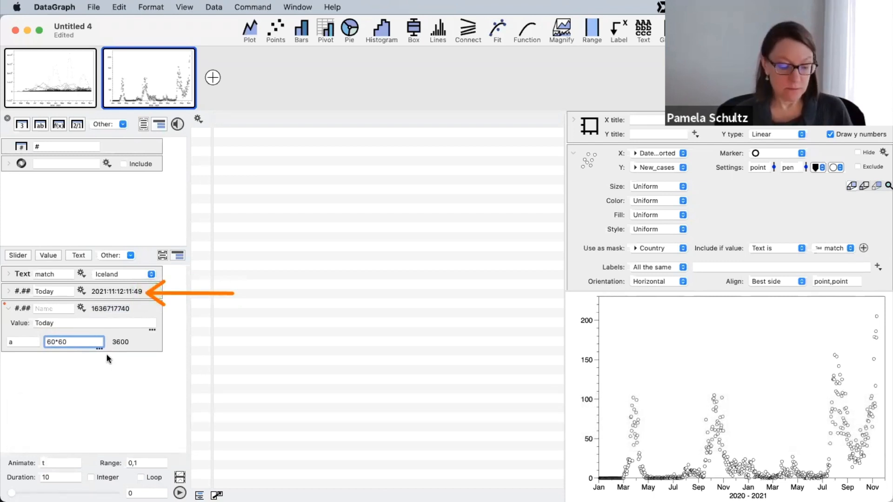
key(ctrl+x)
click(75, 342)
text(*24)
key(Return)
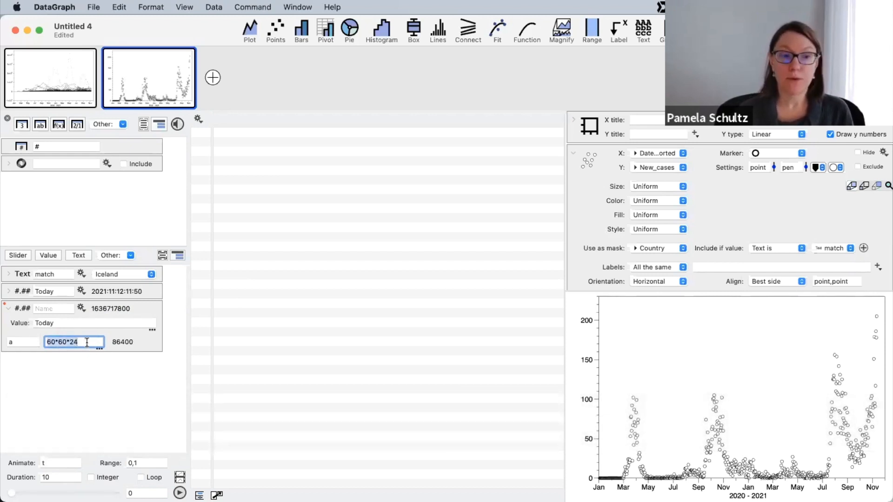
- Rename the local expression a as secPday
click(24, 344)
text(secd)
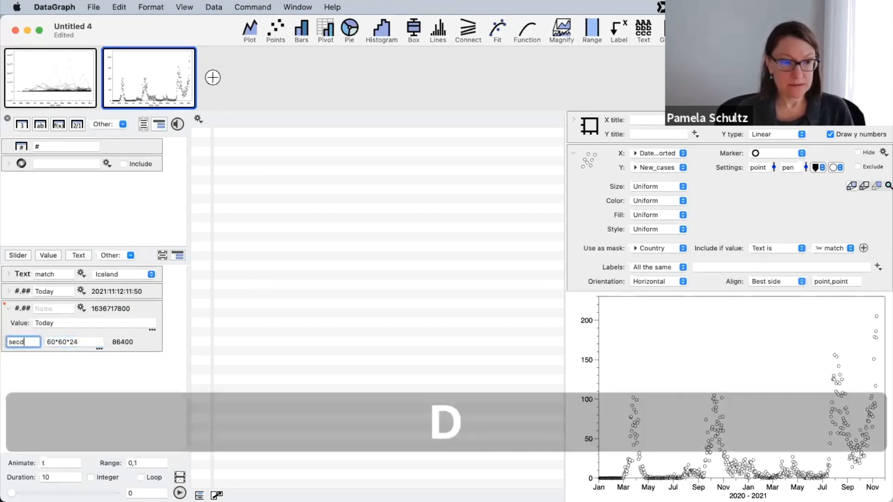
key(BackSpace)
text(P)
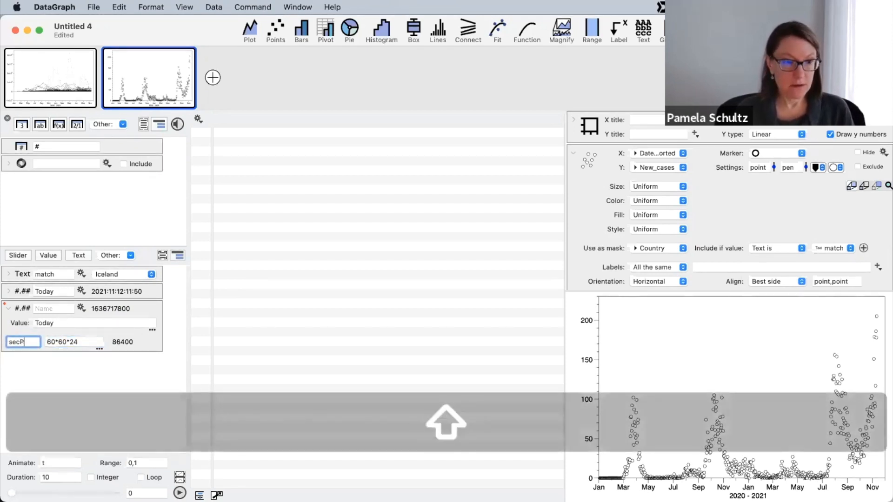
text(day)
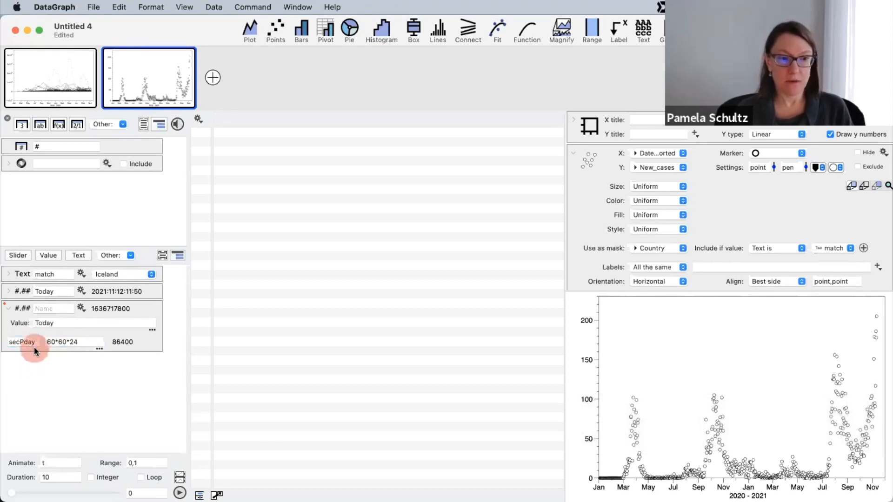
- Set the unnamed Expression variable's value to Today*secPday, reusing the copied local expression name
double_click(36, 343)
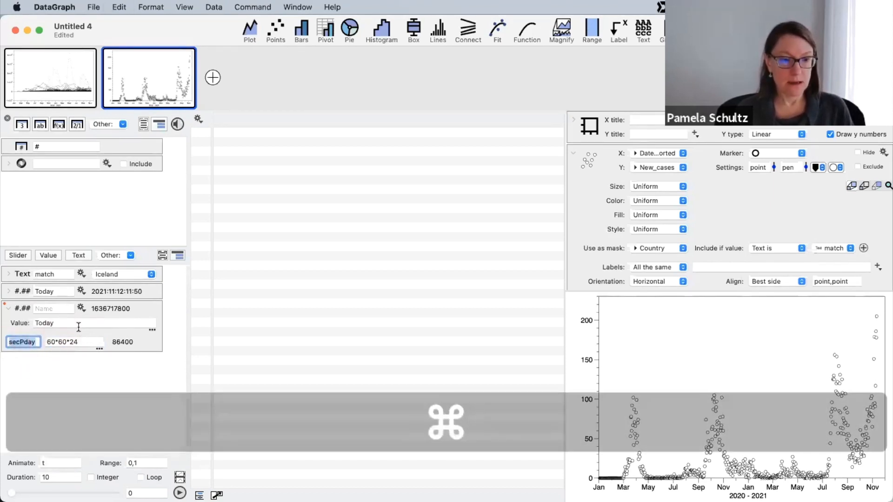
click(79, 325)
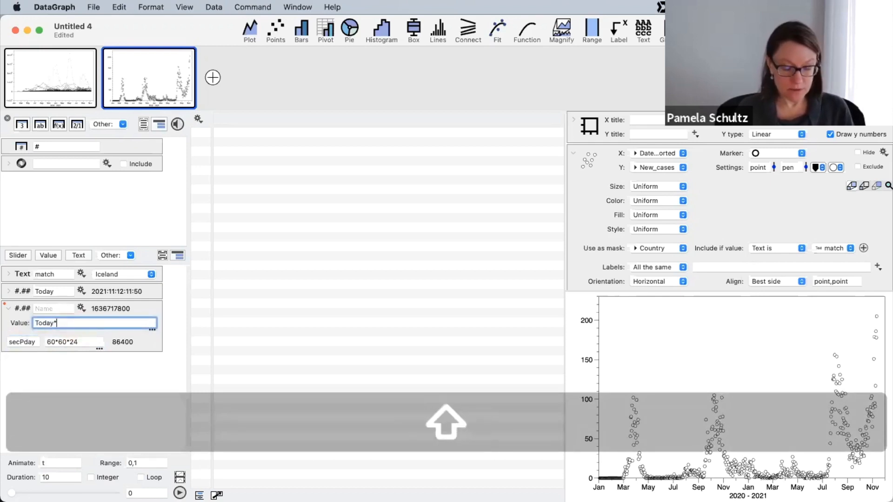
text(*)
key(super+v)
key(Return)
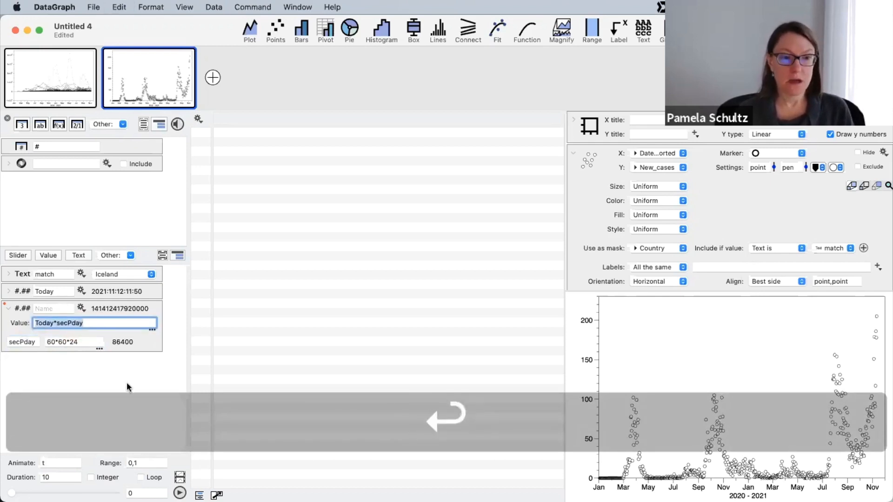
click(114, 361)
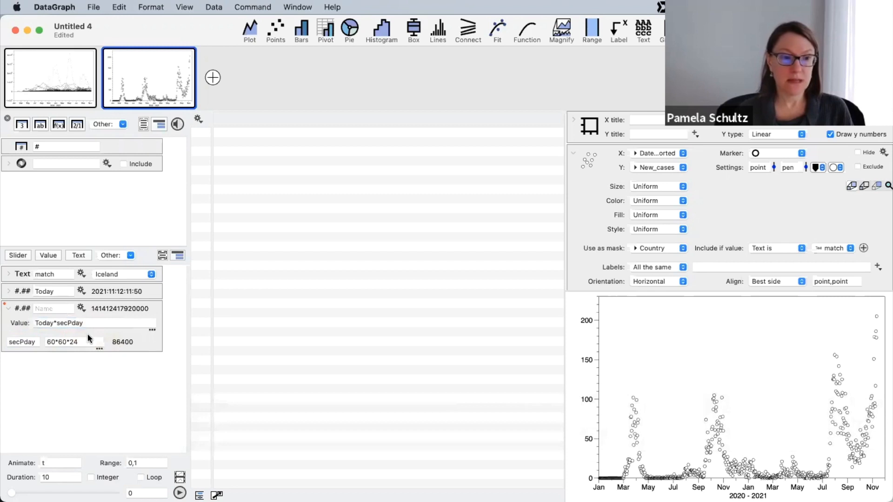
- Replace the multiplication with a subtraction so the unnamed Expression variable's value reads Today-secPday
click(56, 324)
key(BackSpace)
text(-)
key(Return)
click(129, 401)
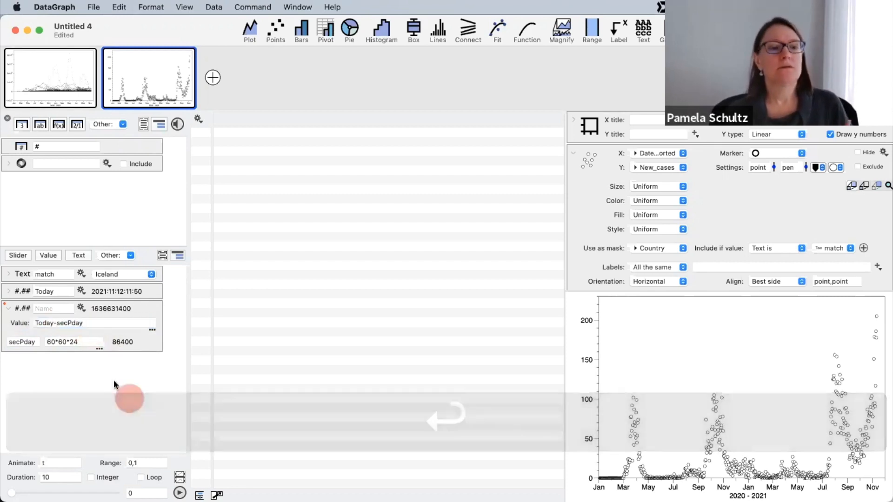
- Set the unnamed Expression variable's value to Today-(secPday*7) and open it in the enlarged expression editor
click(58, 323)
text(()
click(109, 323)
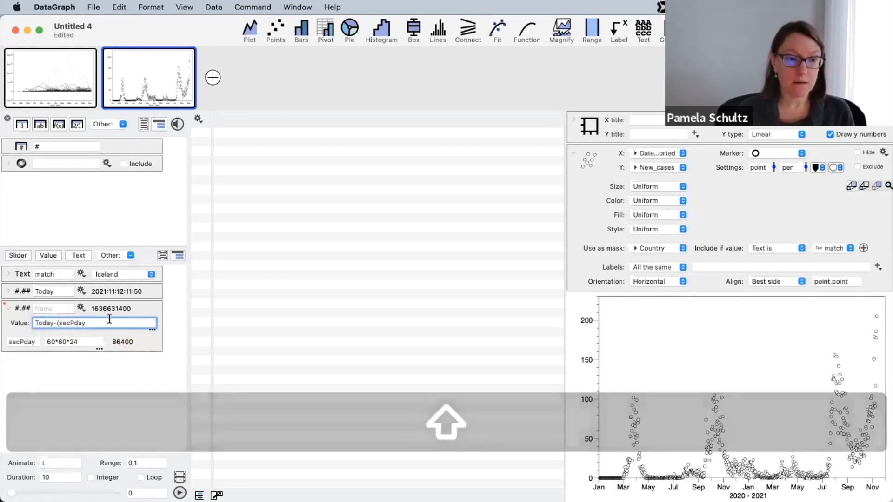
text(*7)
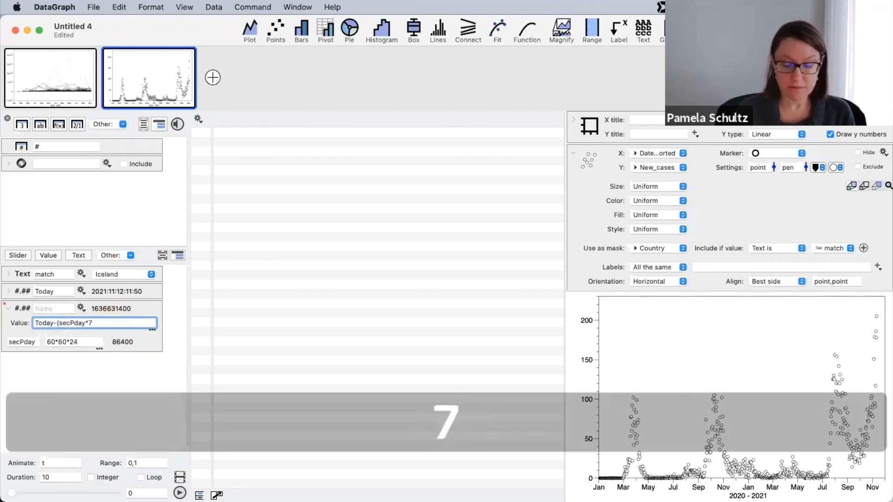
text())
key(Return)
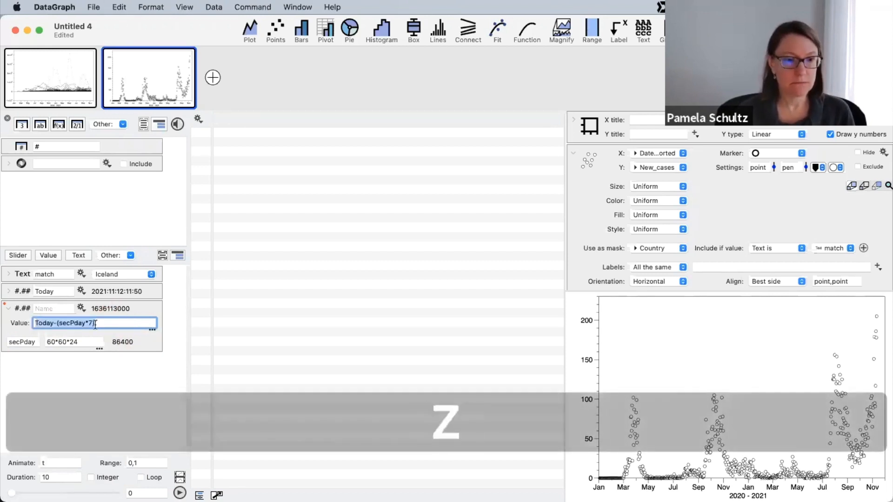
click(167, 334)
click(152, 330)
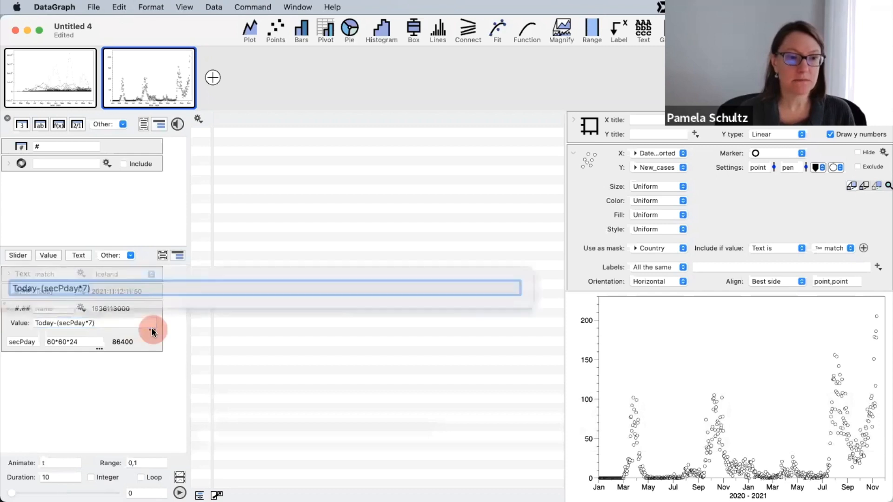
- Examine the parts of the expression Today-(secPday*7) in the enlarged editor and close it
drag(98, 292, 47, 292)
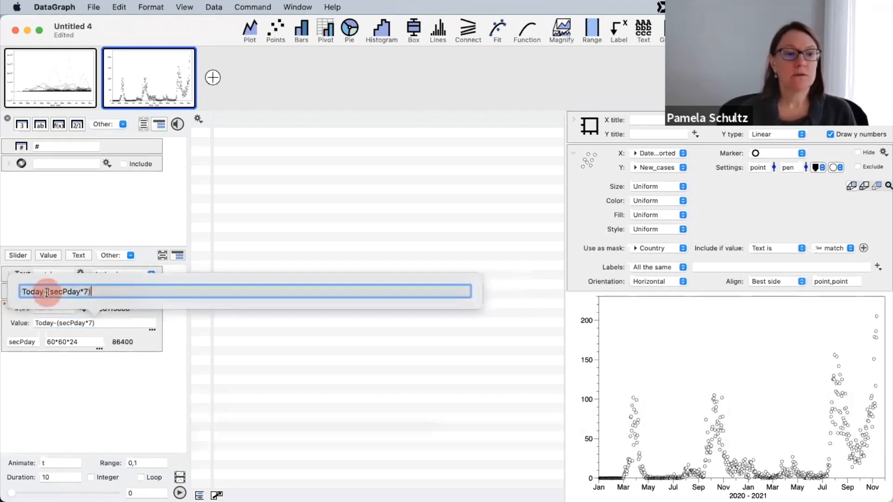
double_click(30, 292)
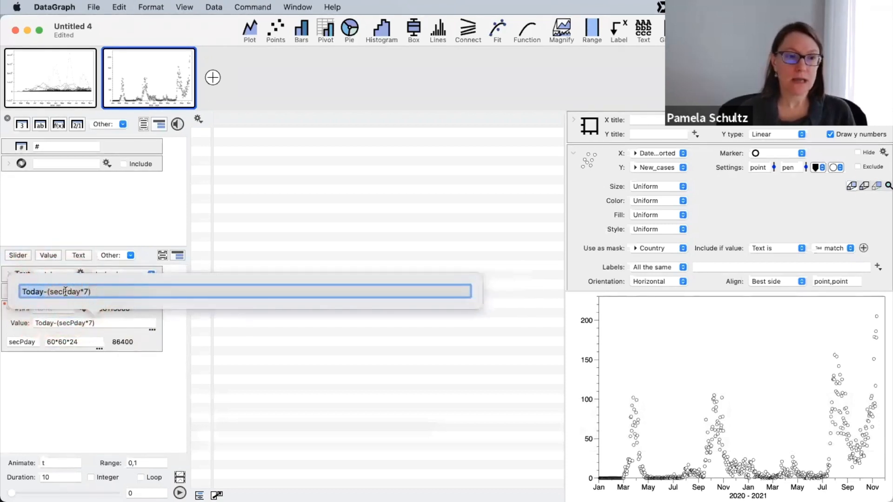
click(65, 292)
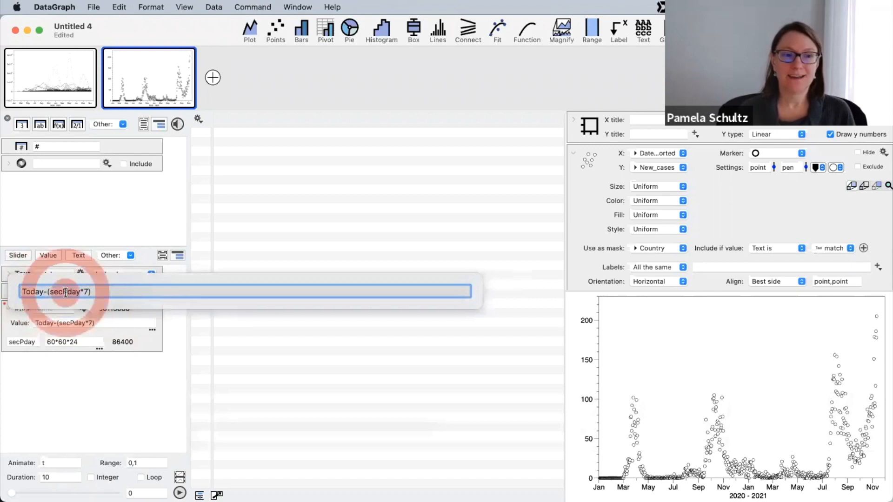
click(91, 291)
click(47, 292)
click(137, 290)
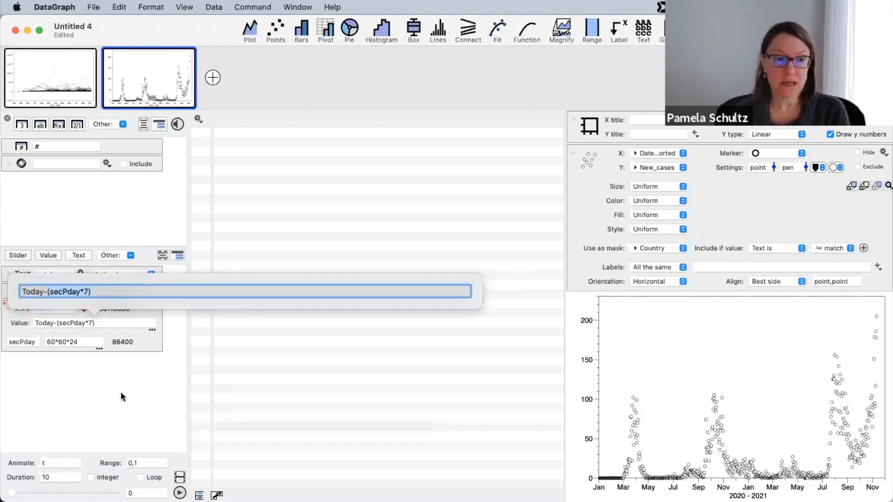
click(125, 349)
- Name the unnamed expression variable Week
click(42, 310)
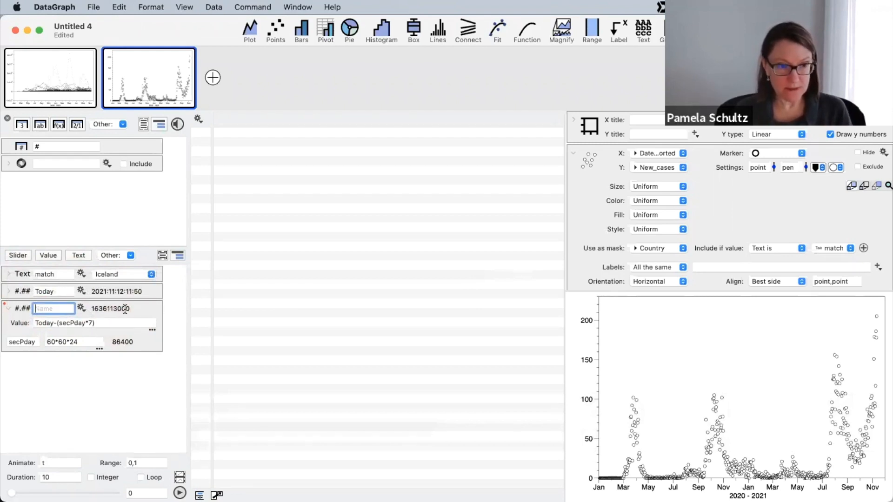
text(Wee)
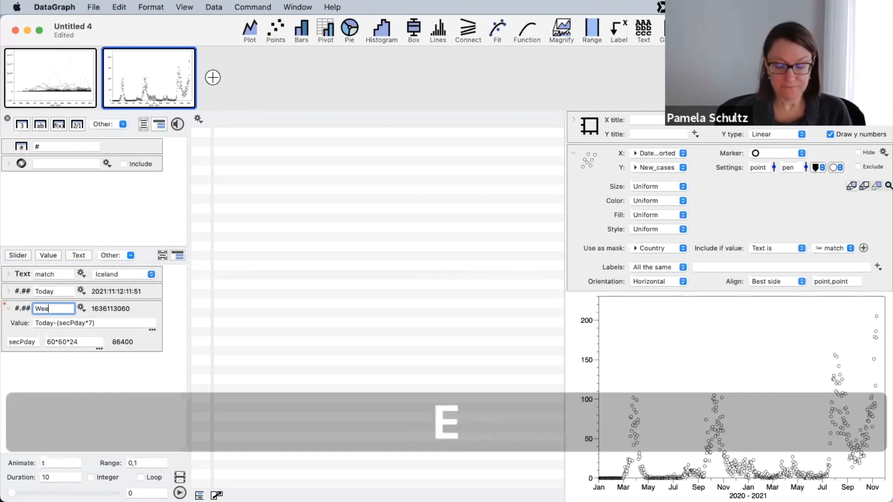
text(k)
key(Return)
click(138, 379)
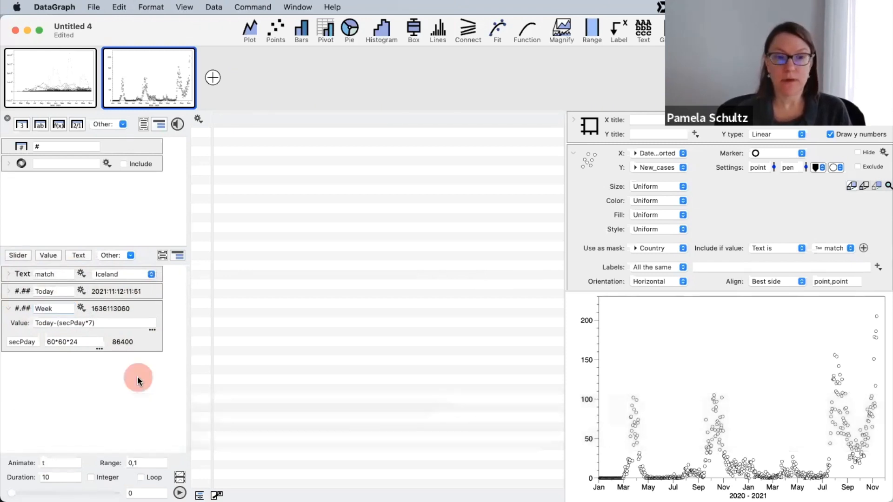
- Widen the plot area, include the imported data group's columns and add a second mask to the points plot using Date_reported
drag(564, 247, 502, 247)
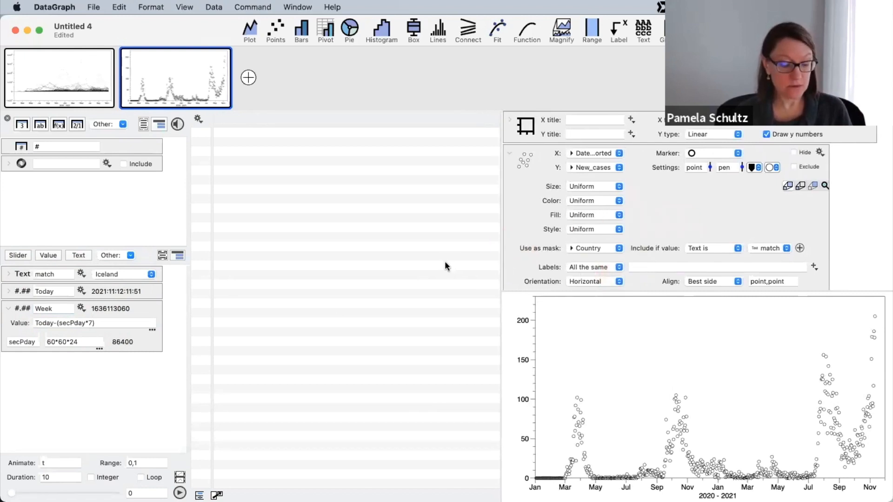
click(441, 249)
key(ctrl+a)
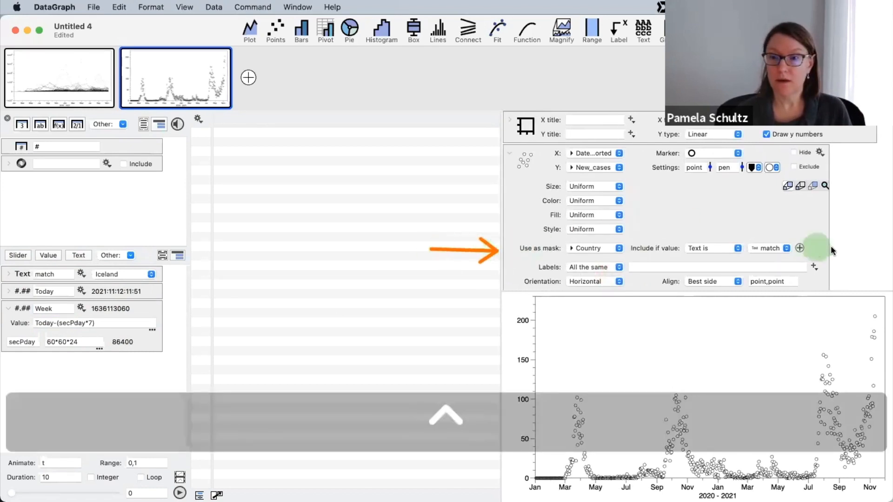
key(ctrl+a)
drag(846, 246, 827, 246)
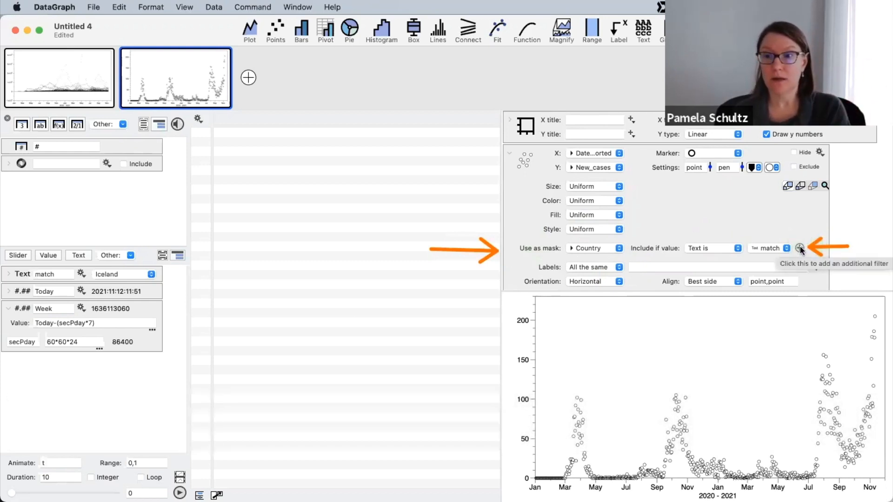
click(800, 249)
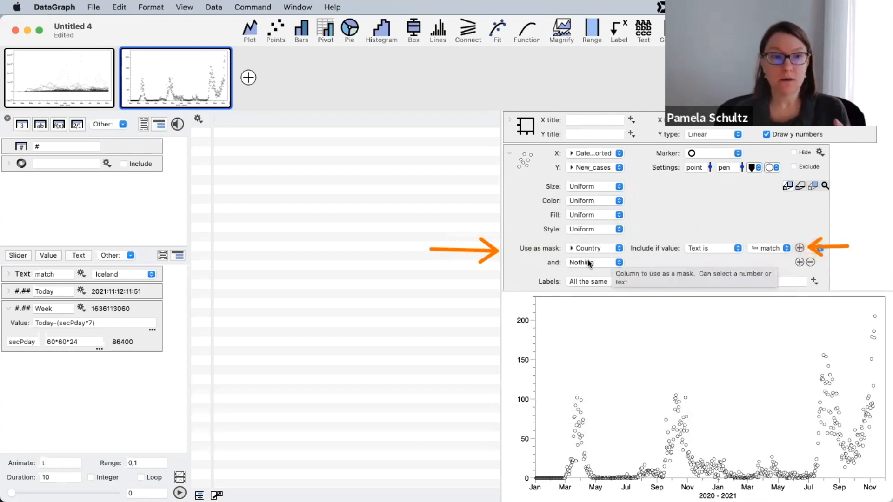
click(131, 164)
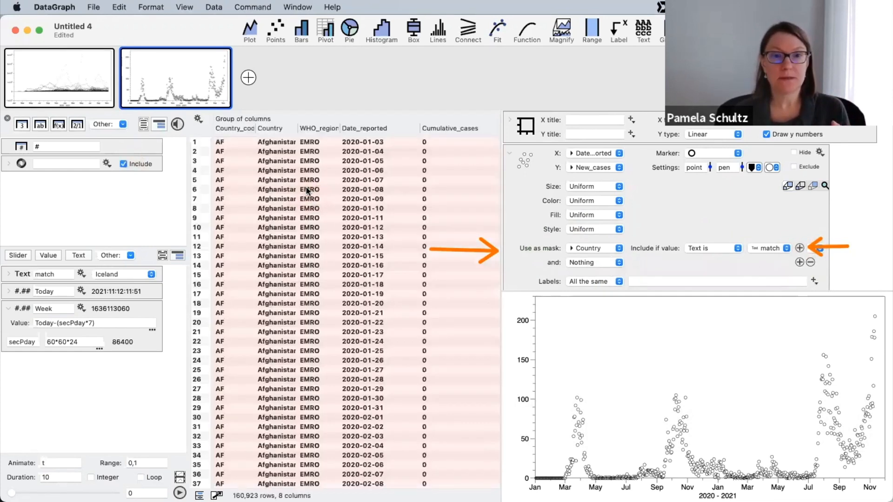
drag(367, 129, 587, 262)
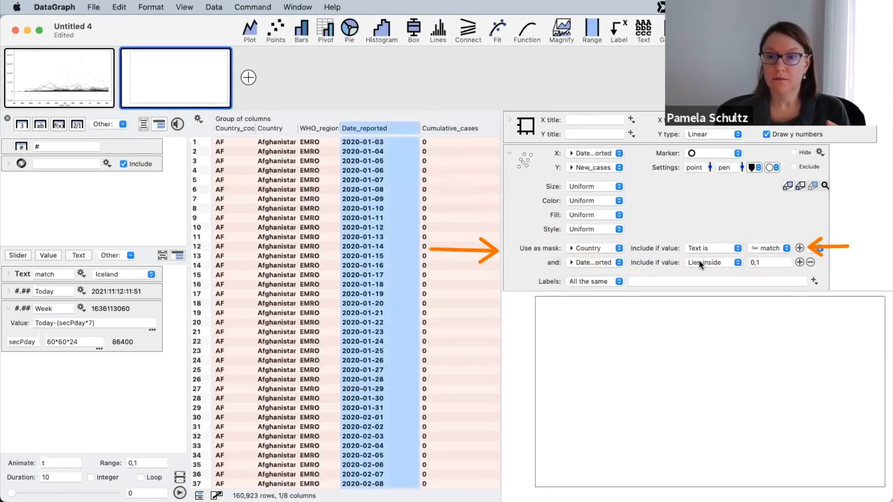
- Set the Date_reported mask to include values ≥ Week
click(699, 262)
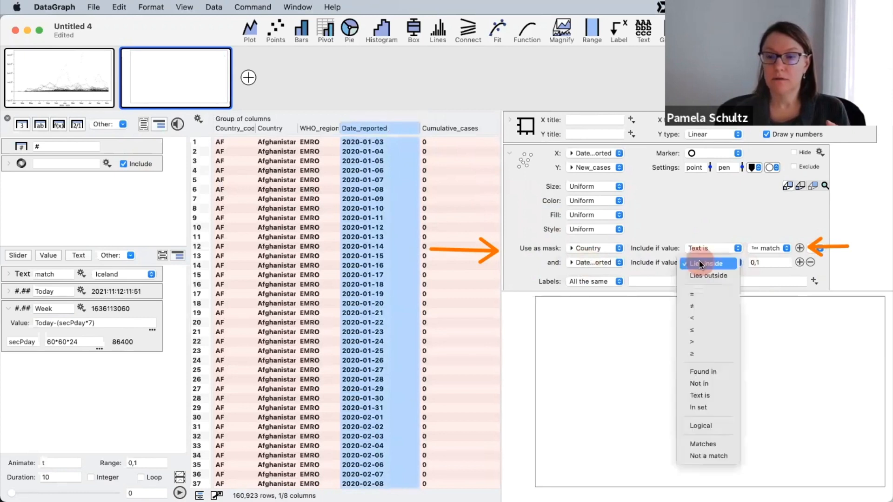
click(697, 352)
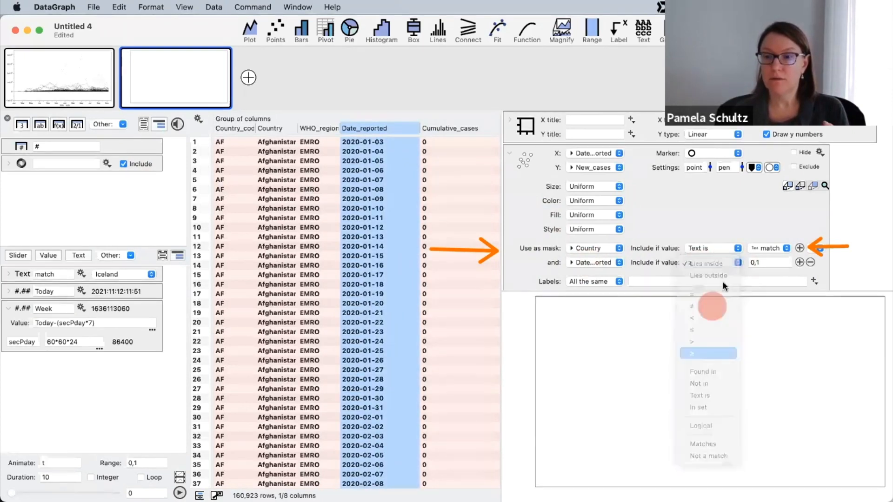
double_click(764, 262)
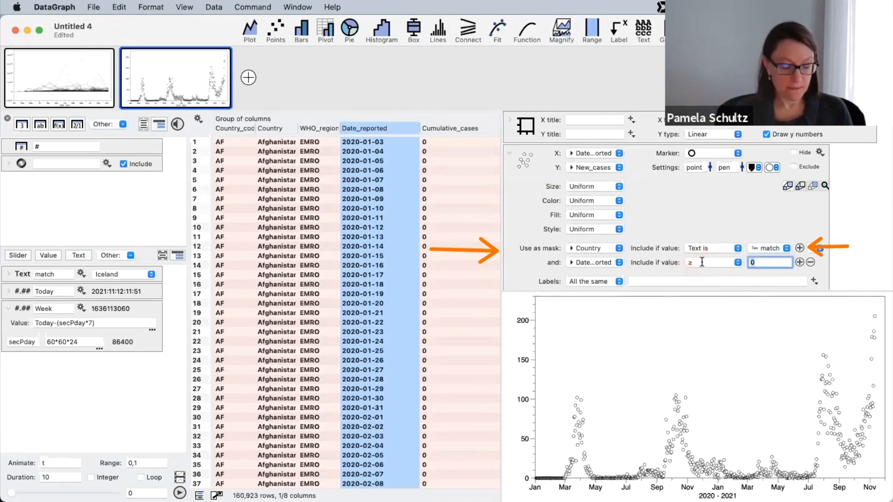
text(Wee)
key(Return)
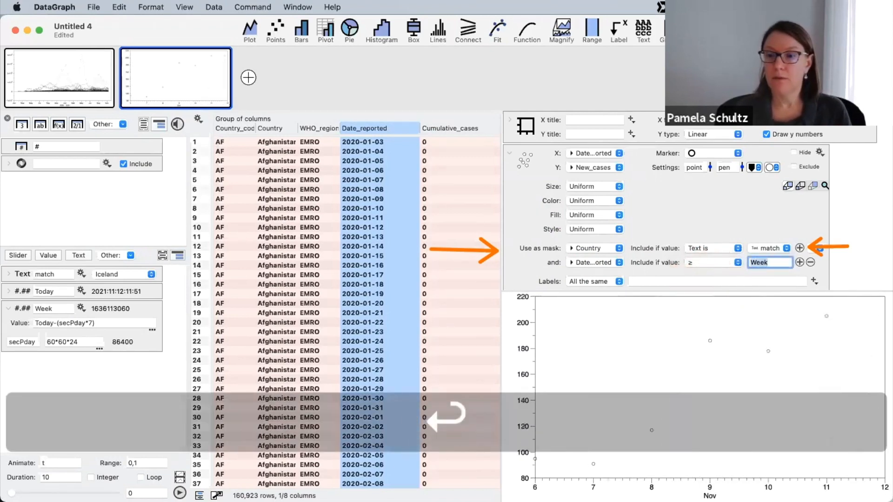
- Change the points plot's marker to a filled circle and enlarge the point size to 26
click(716, 154)
click(716, 168)
click(790, 169)
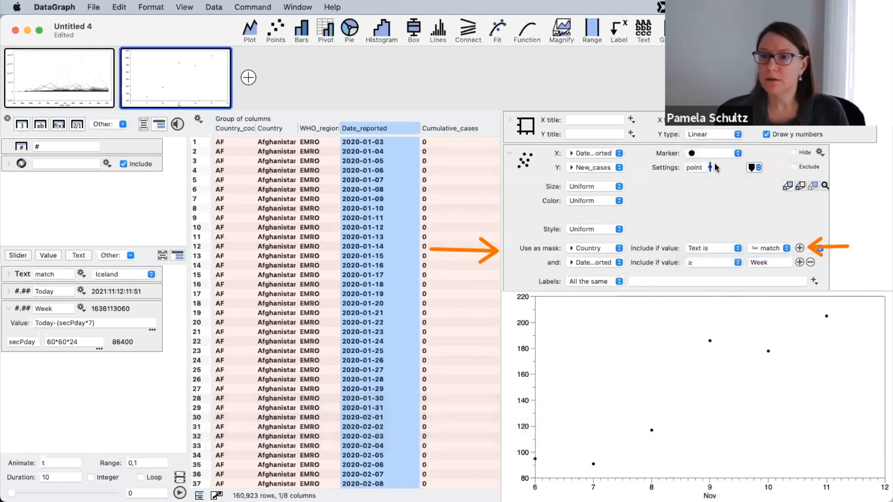
drag(711, 167, 708, 140)
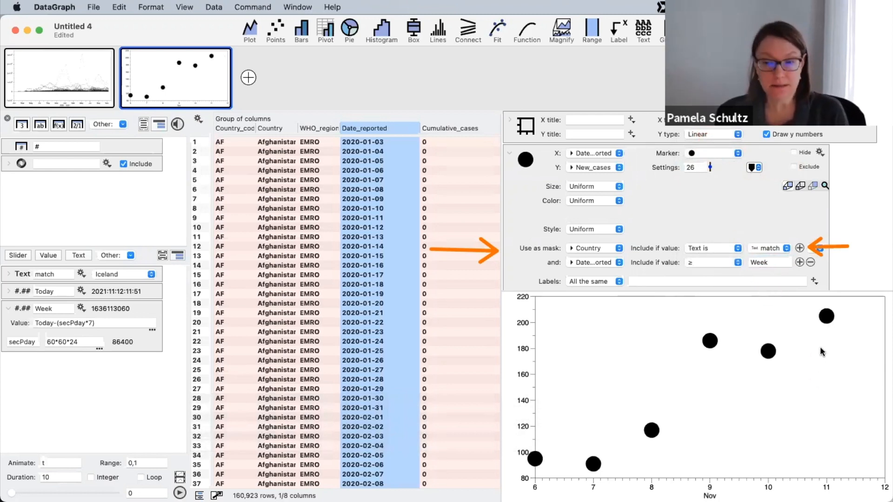
key(shift)
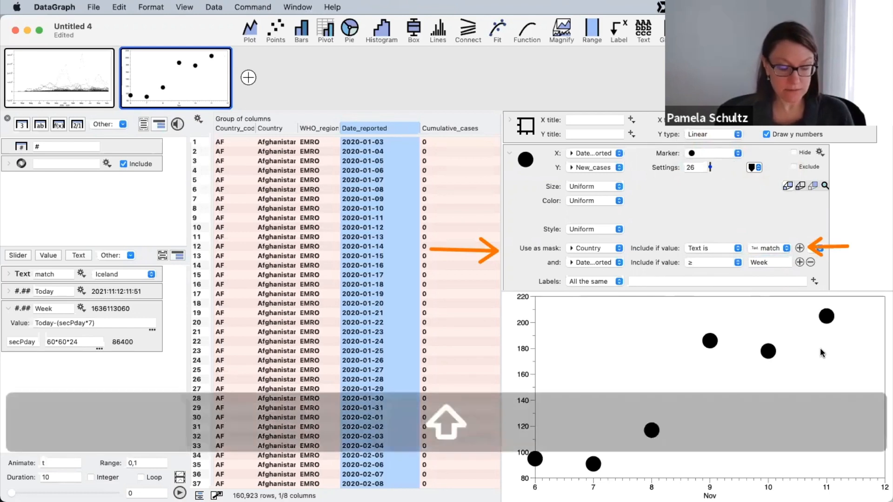
key(shift+super+h)
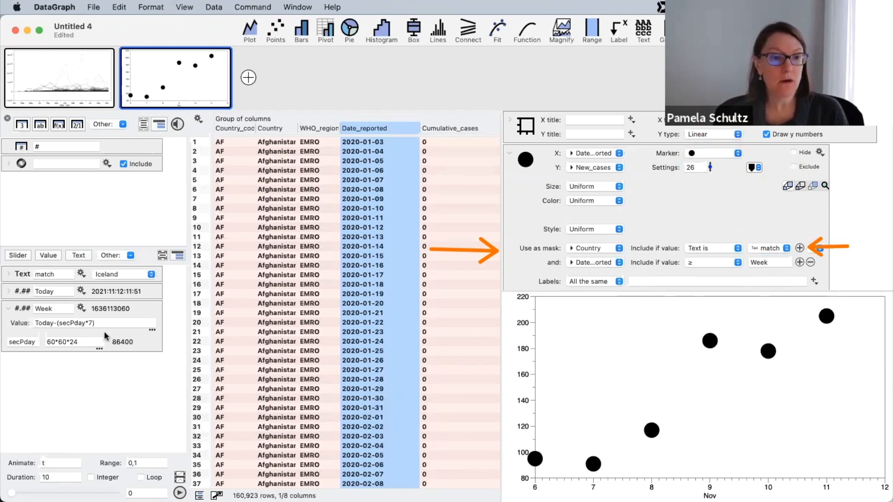
- Change the Week variable's value to Today-(secPday*8)
double_click(91, 323)
text(8)
key(Return)
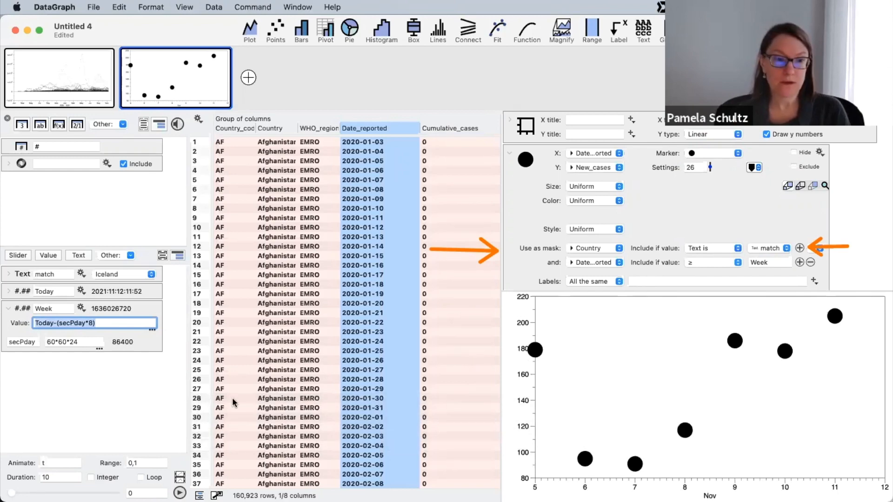
- Set the Week variable's value to Today-(secPday*30) to cover the last 30 days
click(92, 323)
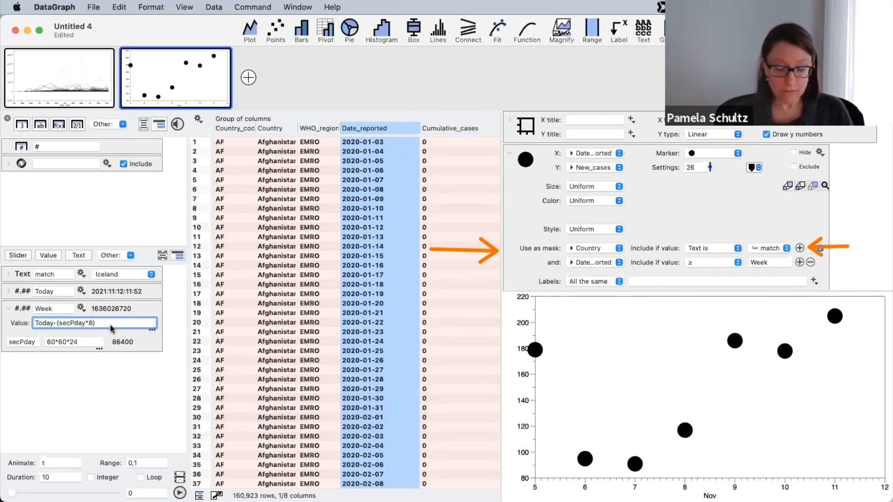
key(BackSpace)
text(30)
key(Return)
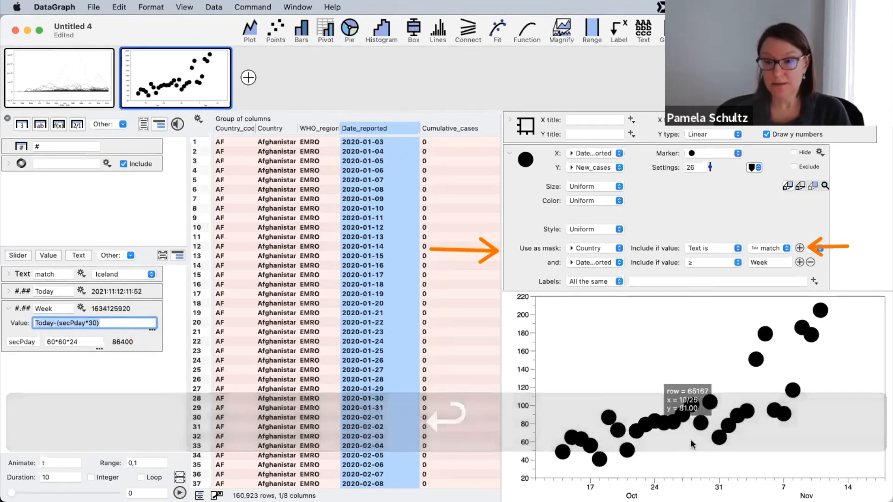
- Reduce the points plot's marker size to 9 and check the date and case values of individual points
drag(710, 167, 710, 190)
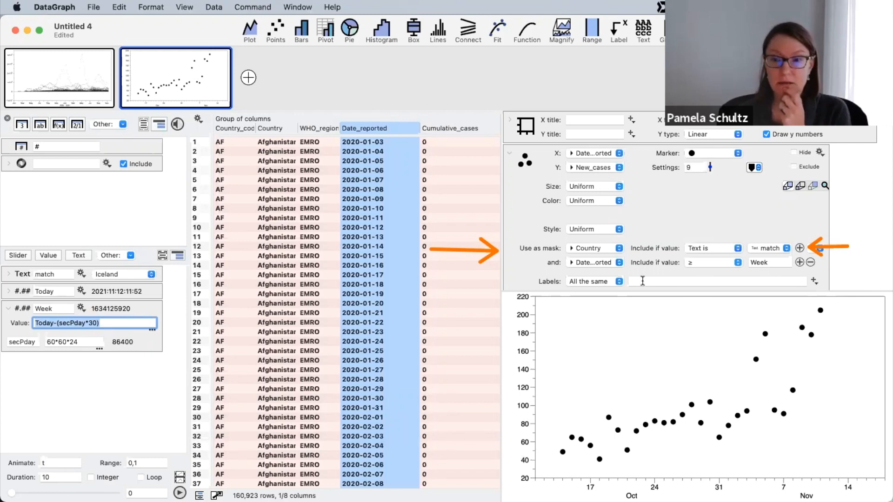
mouse_move(717, 388)
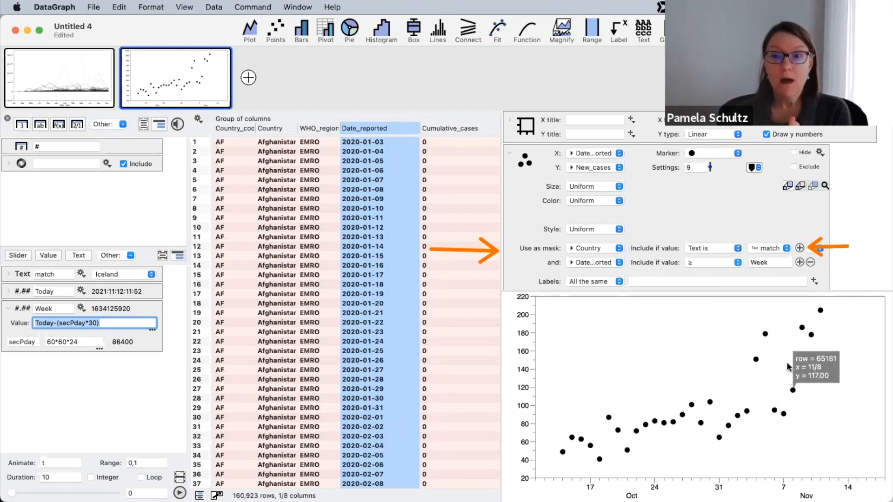
mouse_move(794, 339)
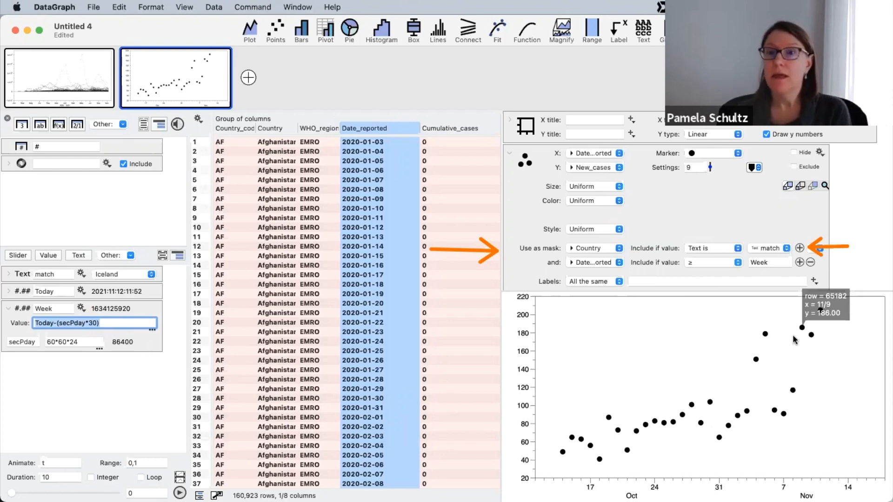
mouse_move(658, 400)
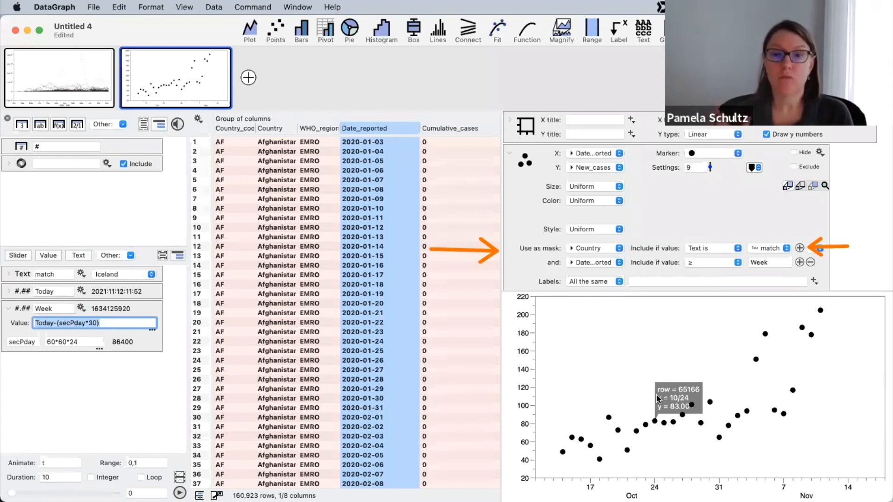
- Collapse the points plot's settings and open the graph's Title for editing
click(666, 203)
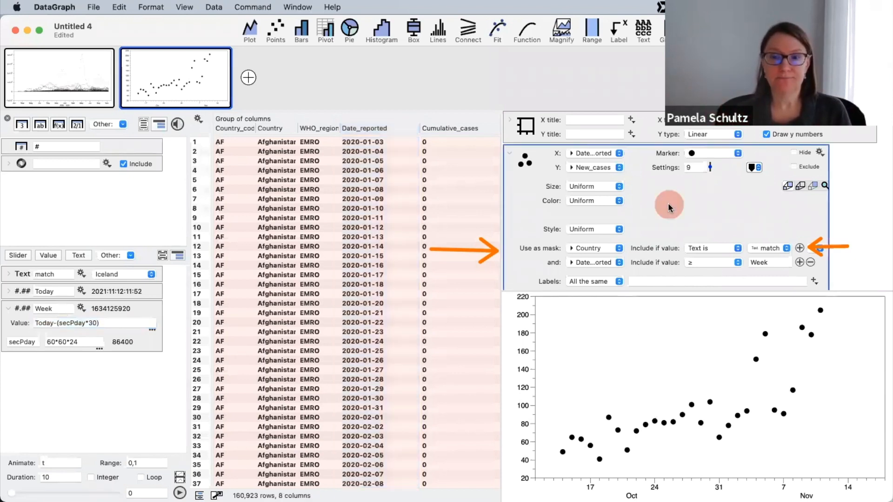
click(510, 157)
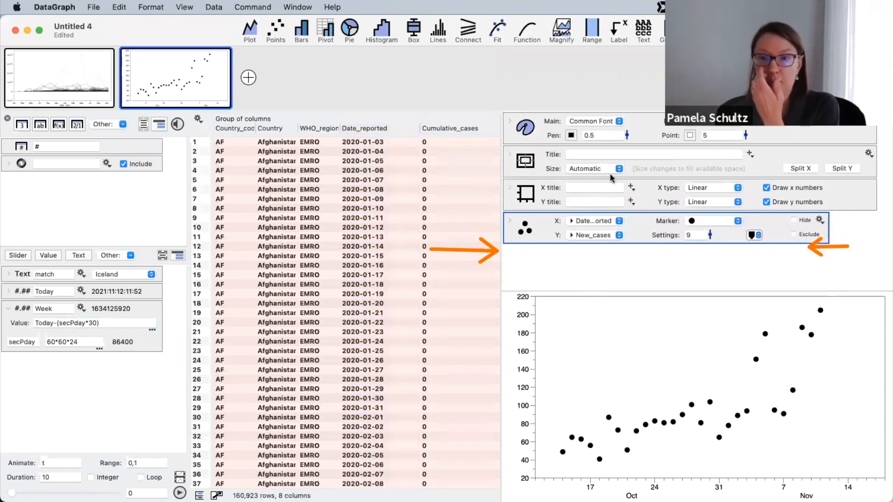
click(587, 159)
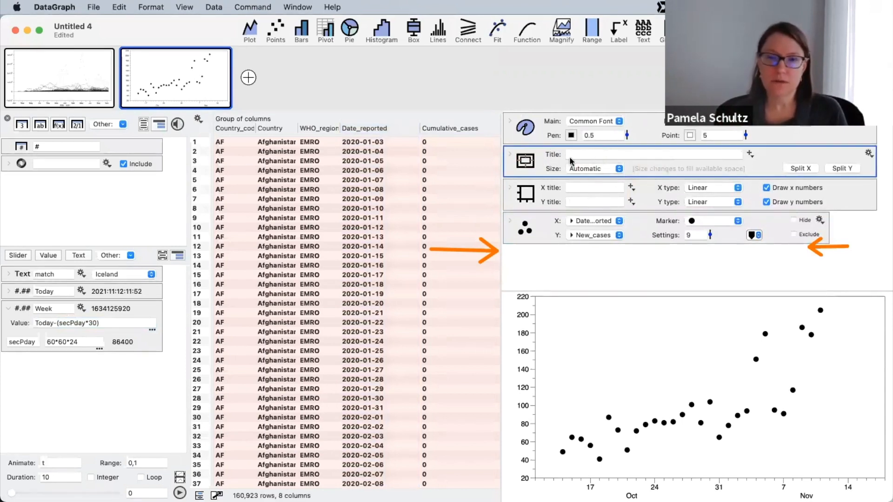
click(647, 168)
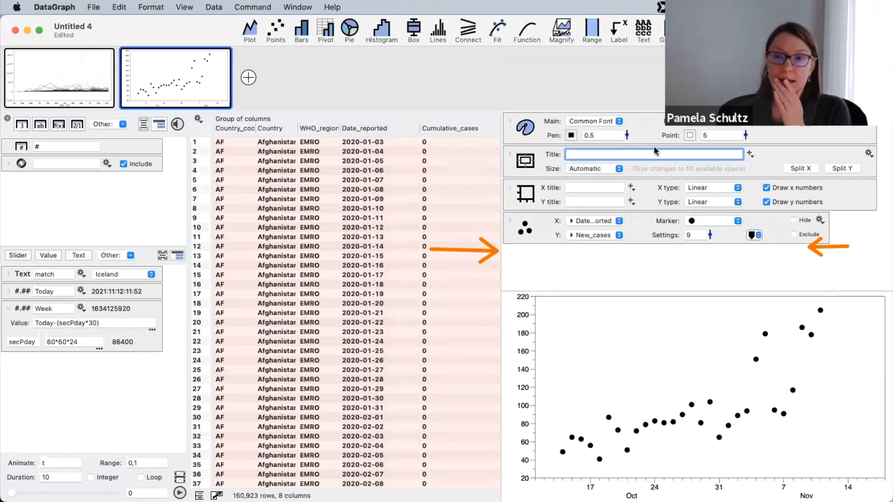
- Insert the Today variable as the graph's title
click(749, 154)
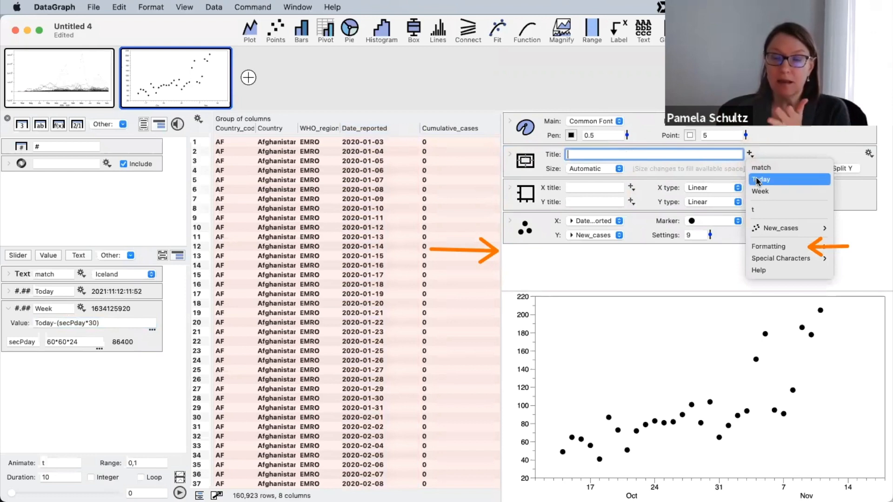
click(779, 145)
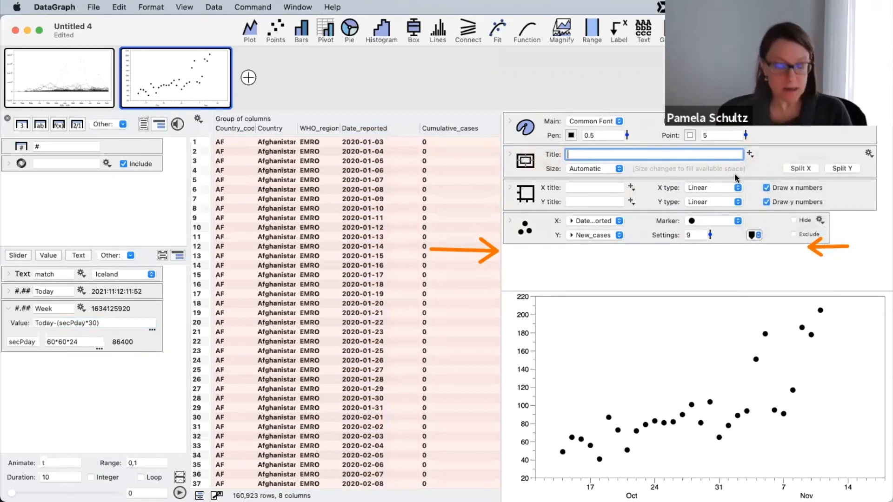
key(ctrl+a)
drag(806, 151, 763, 155)
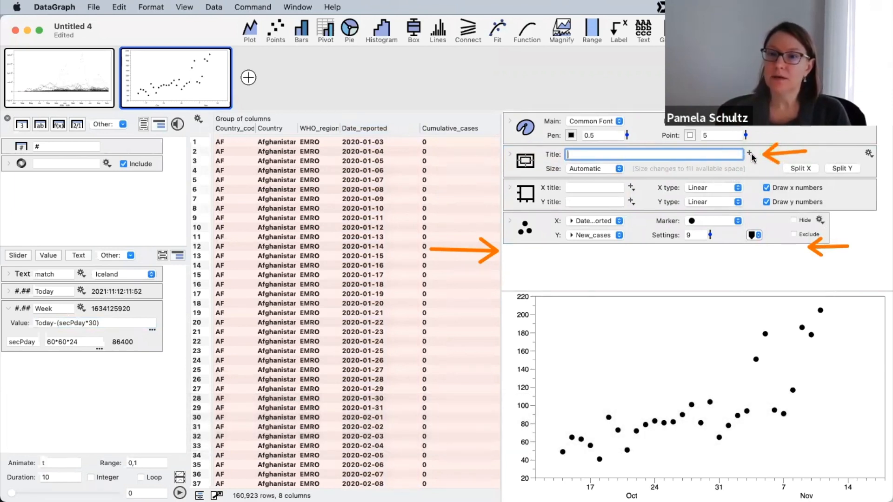
click(750, 155)
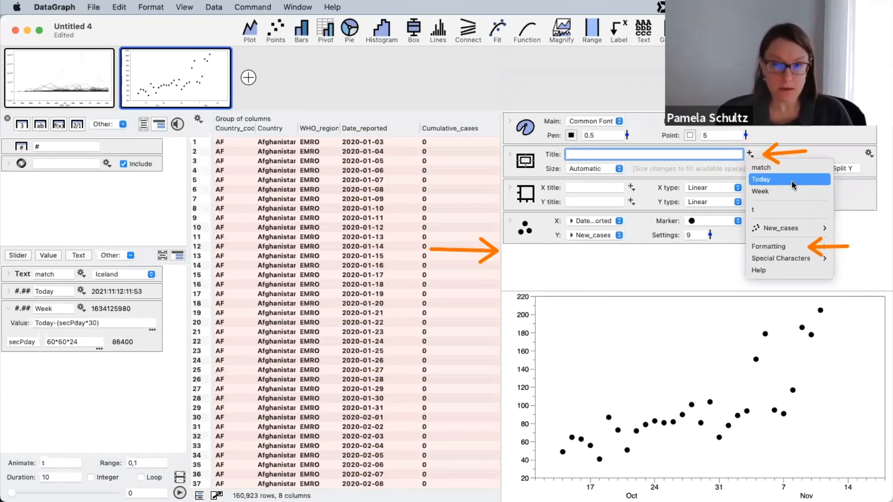
key(ctrl)
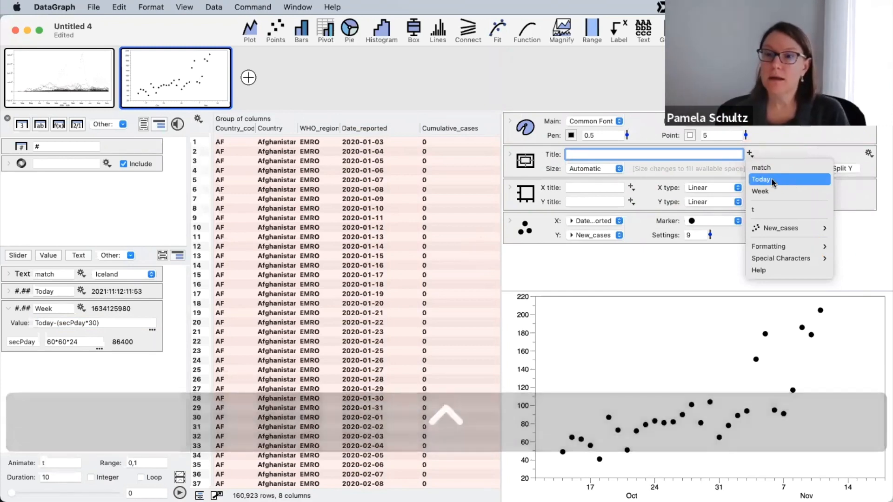
click(769, 178)
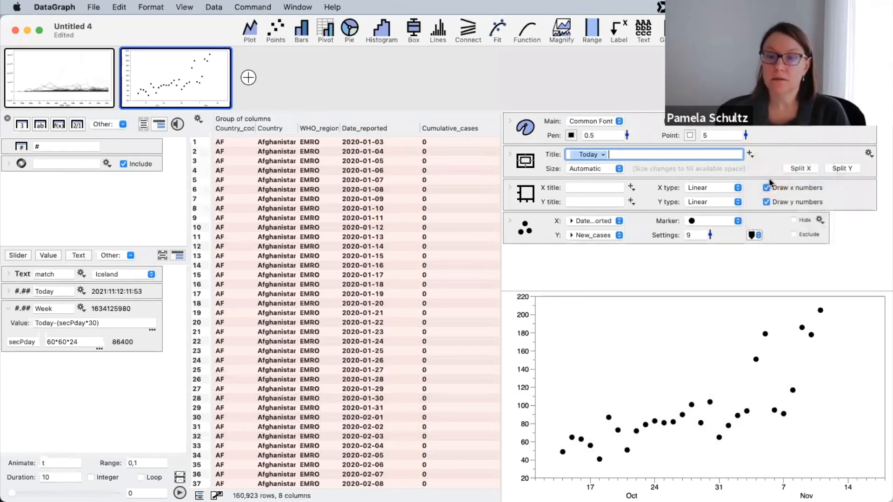
key(Return)
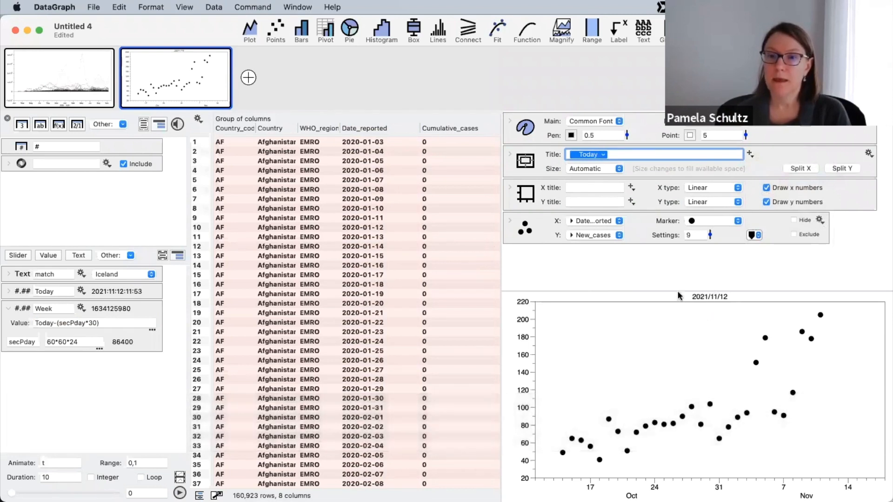
- Expand the title's settings and enlarge its font size by +80%
click(510, 154)
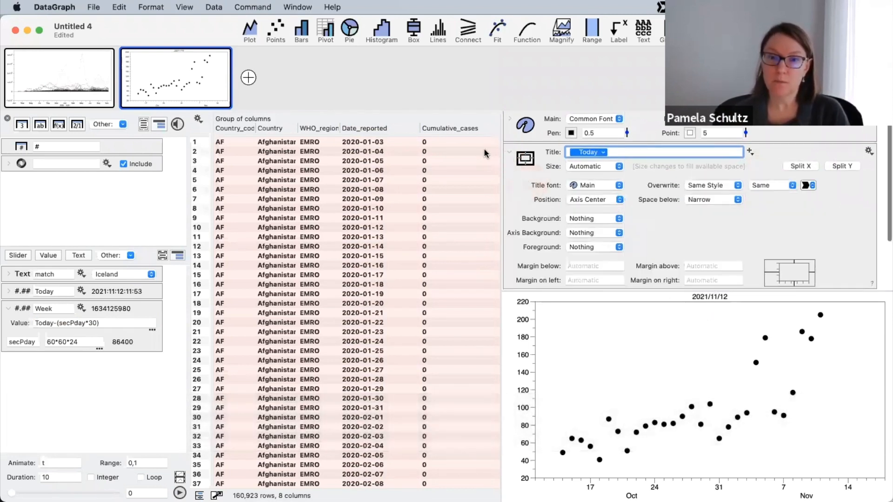
key(ctrl+a)
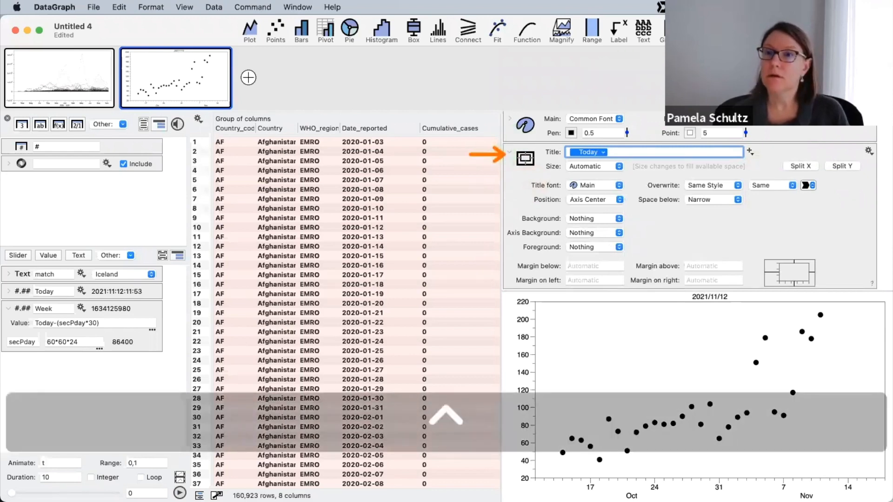
click(719, 7)
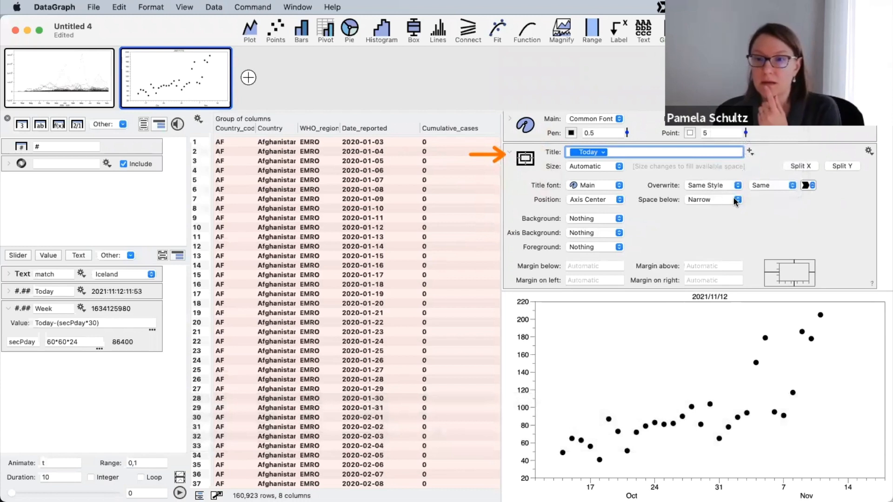
click(774, 186)
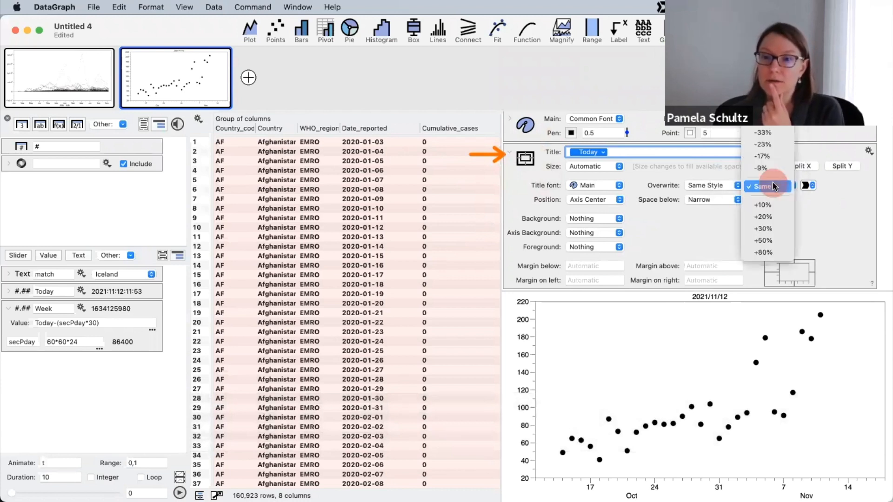
click(769, 251)
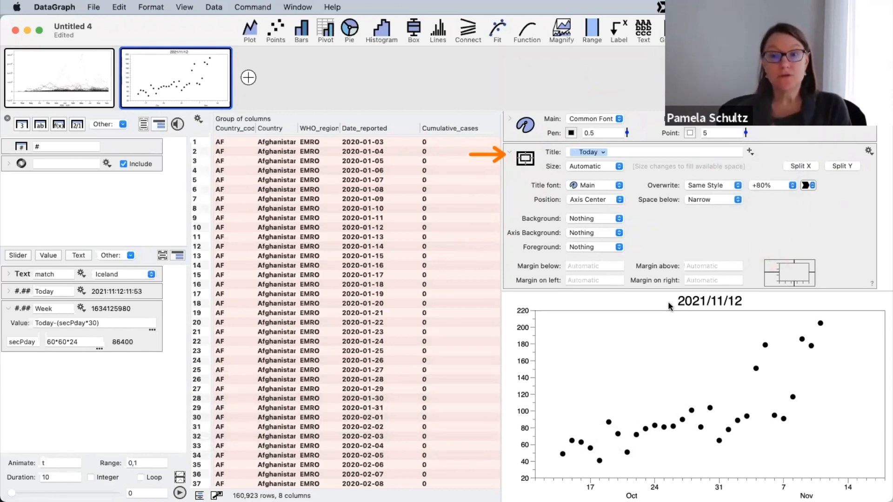
- Try the d Month and d Mon date formats for the Today variable in the graph title
click(604, 154)
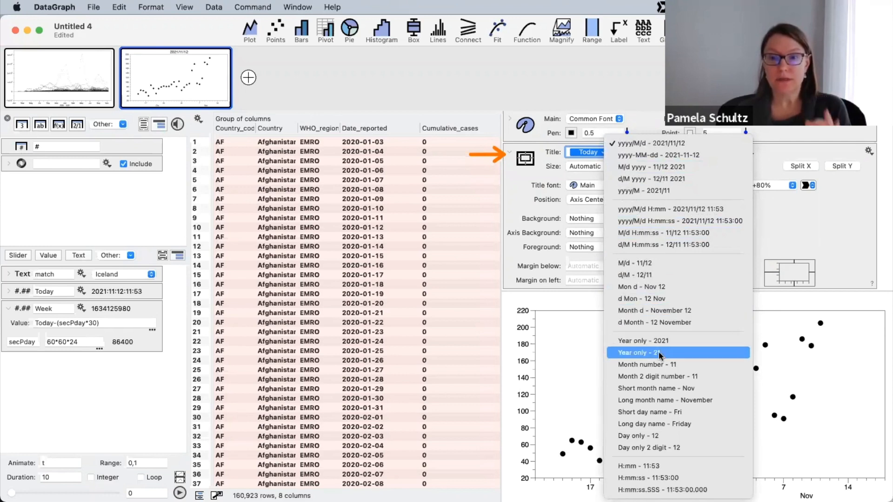
click(666, 324)
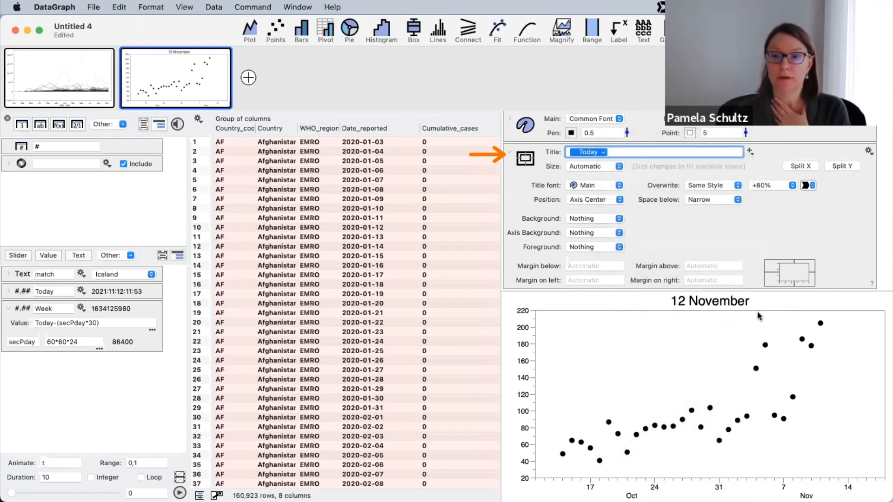
click(603, 152)
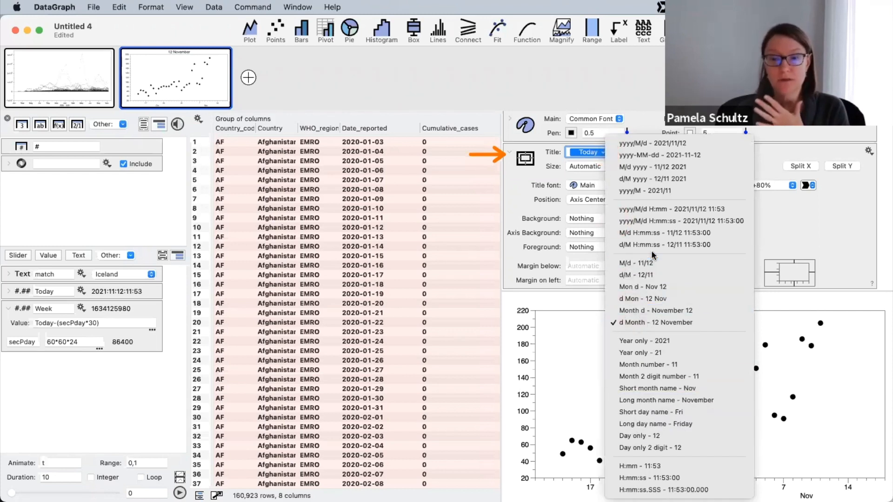
click(648, 299)
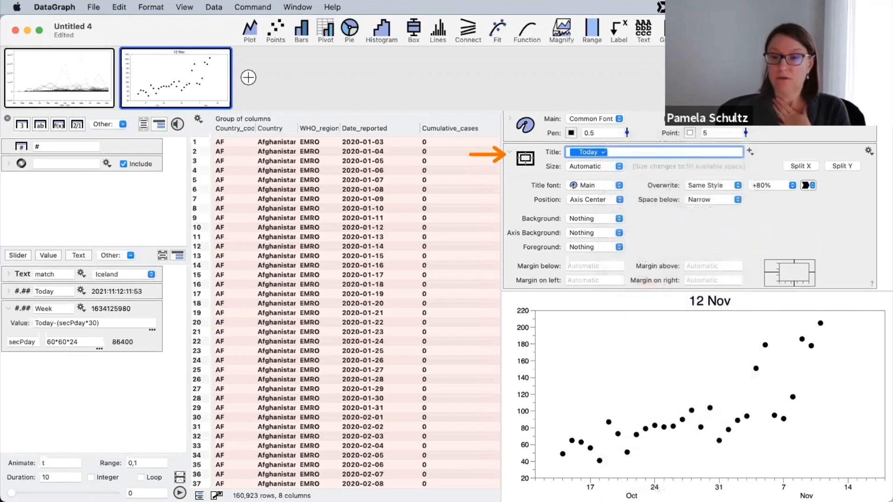
click(763, 228)
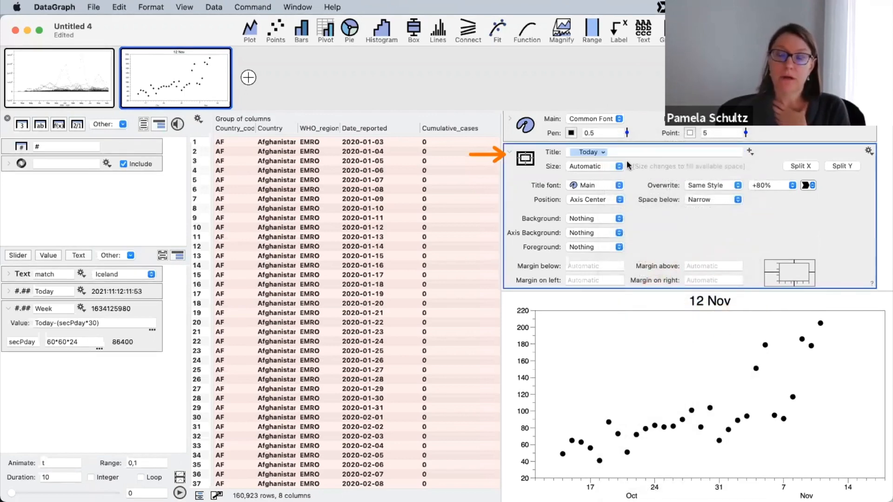
- Set the date format of the title's Today variable to Month d
click(621, 150)
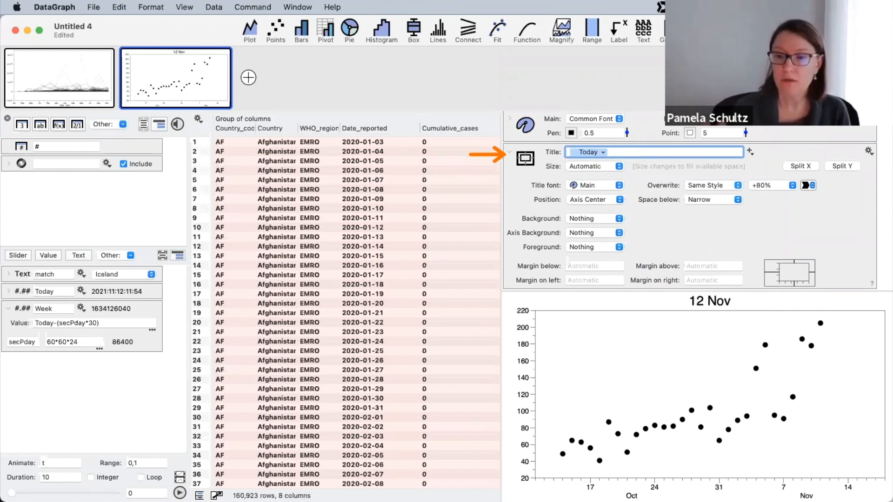
click(603, 152)
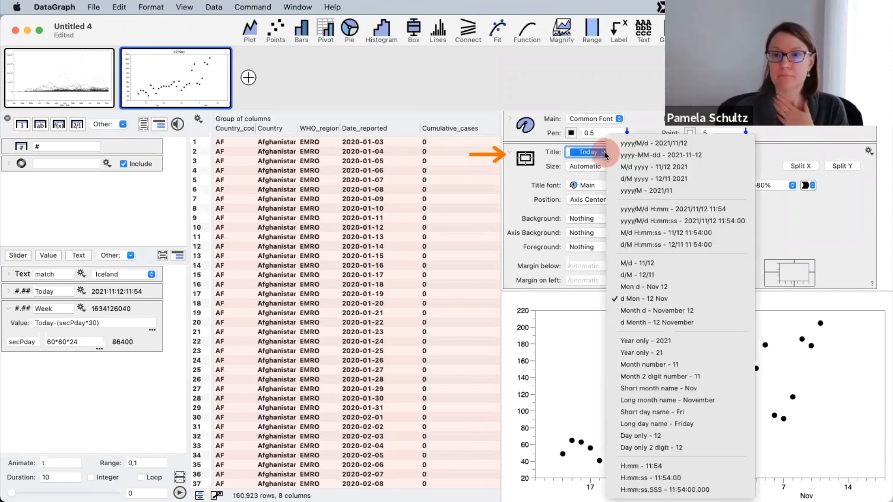
click(633, 150)
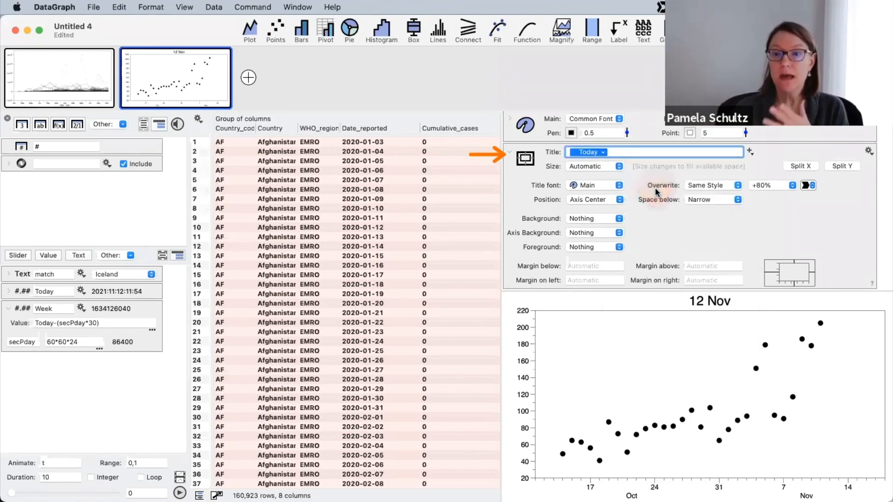
click(603, 152)
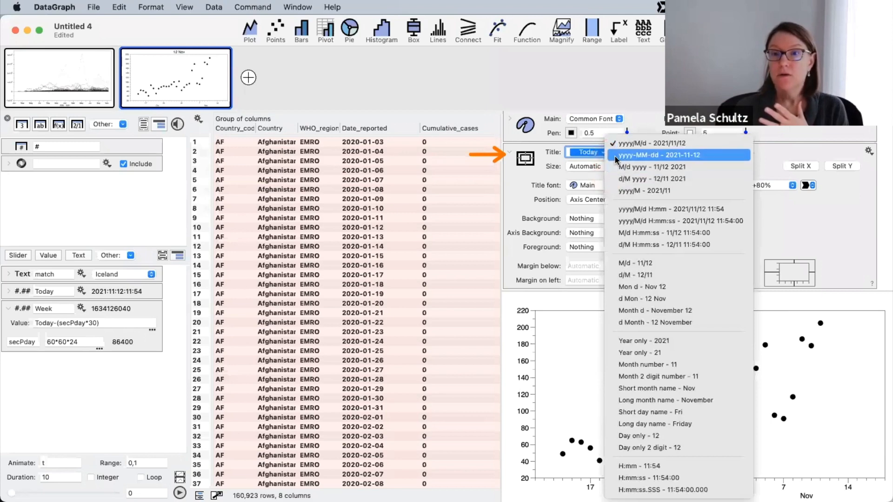
click(633, 311)
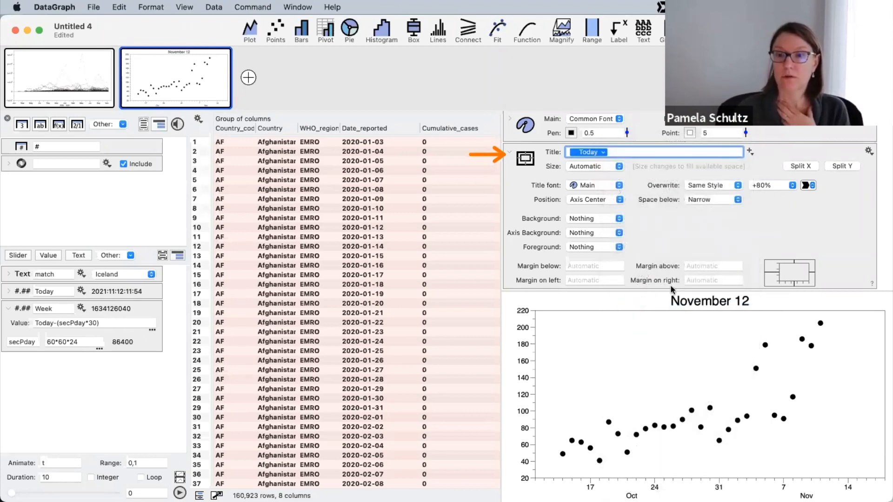
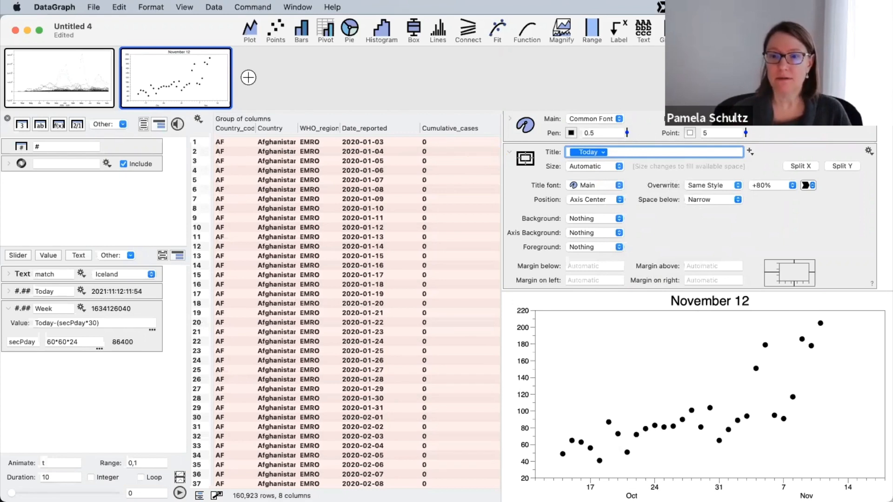
click(677, 232)
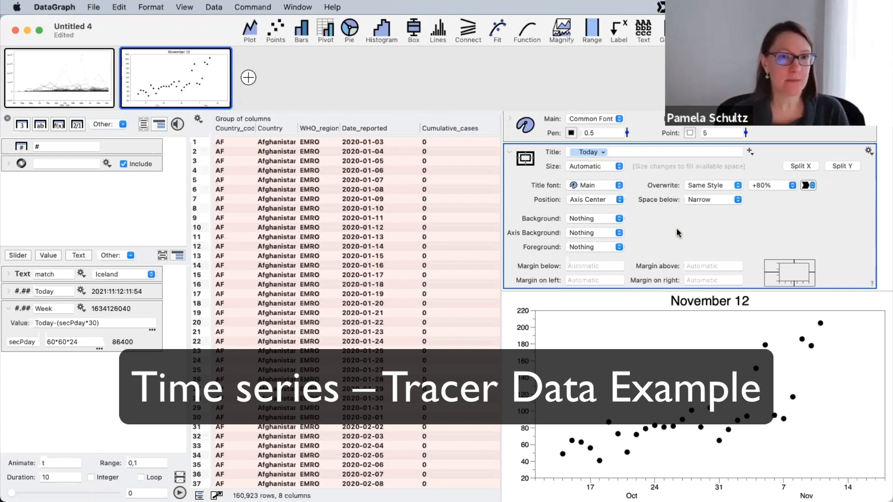
- Switch to the TracerTime.dgraph document and dismiss the Example files window
click(309, 7)
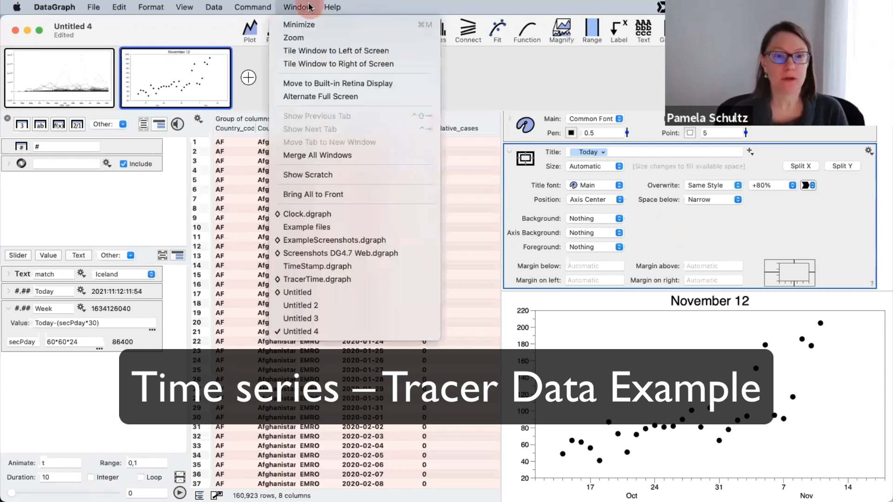
click(317, 279)
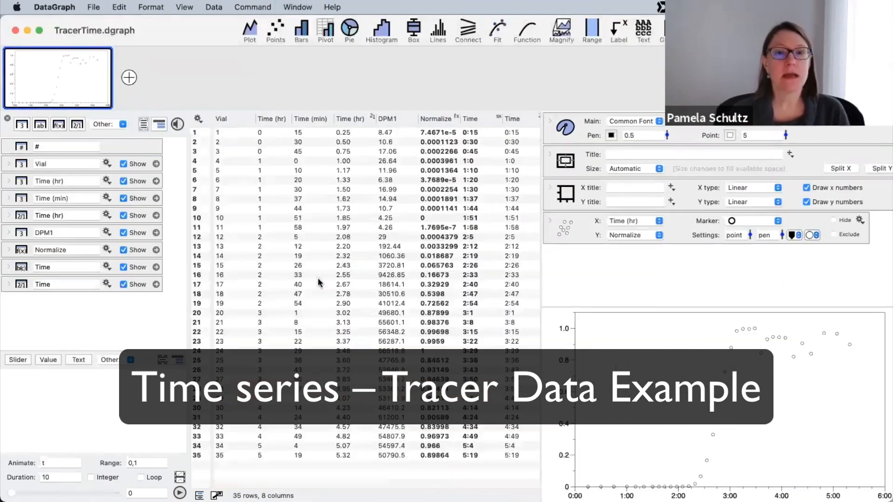
scroll(373, 250, up, 1)
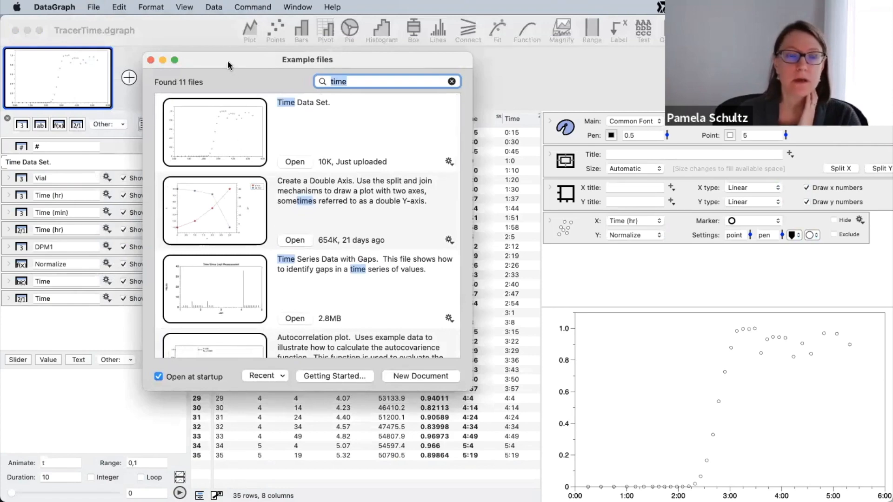
drag(227, 61, 328, 70)
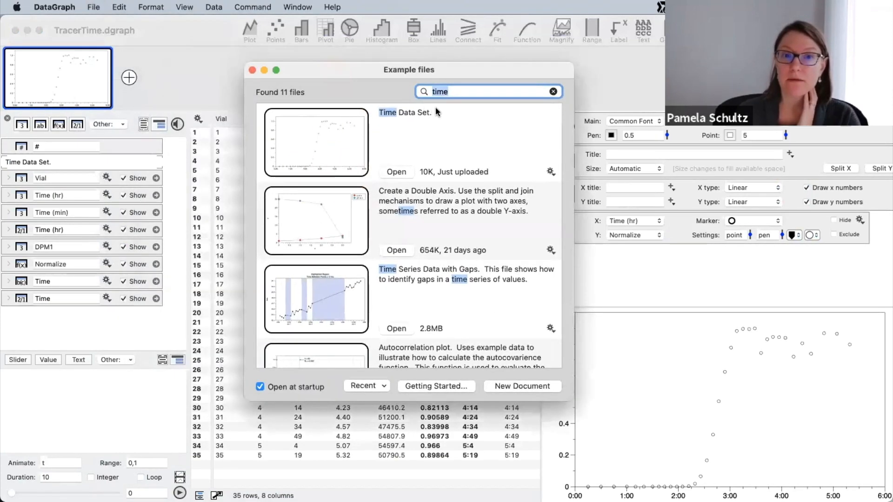
click(264, 70)
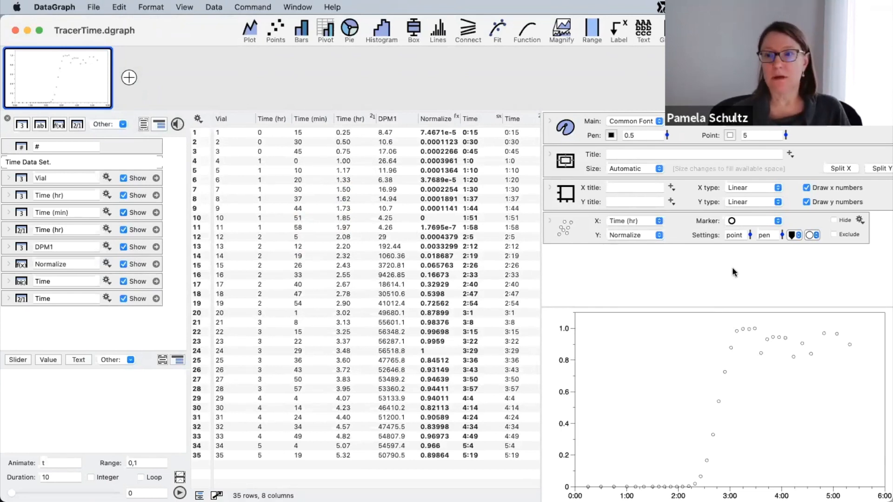
- Format the tracer plot's points as filled circles in orange-red with a marker size of 9
click(745, 221)
click(744, 233)
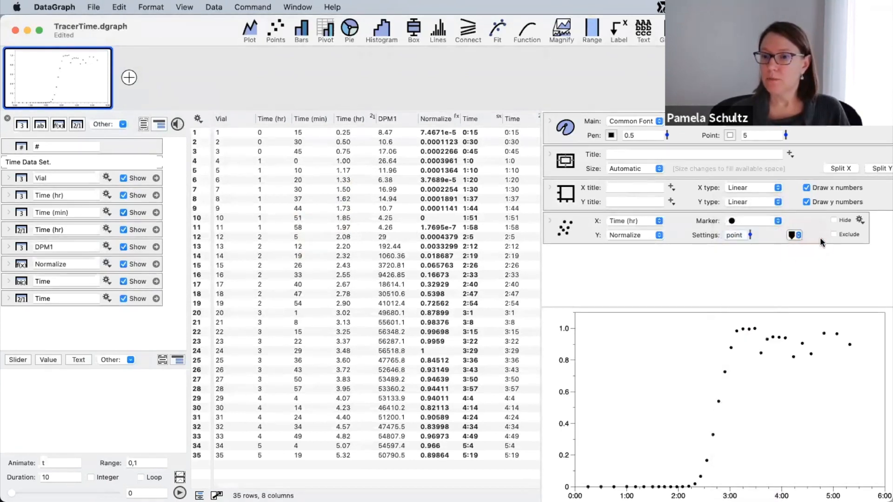
click(800, 237)
click(798, 278)
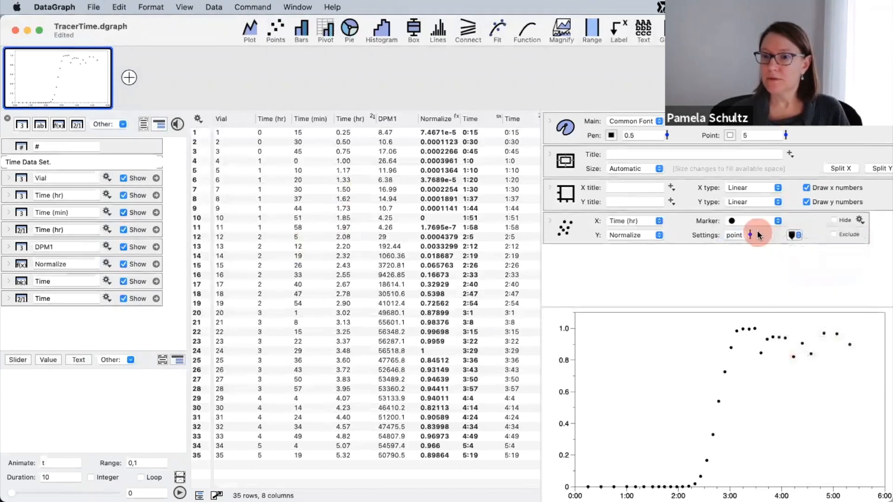
drag(754, 238, 753, 210)
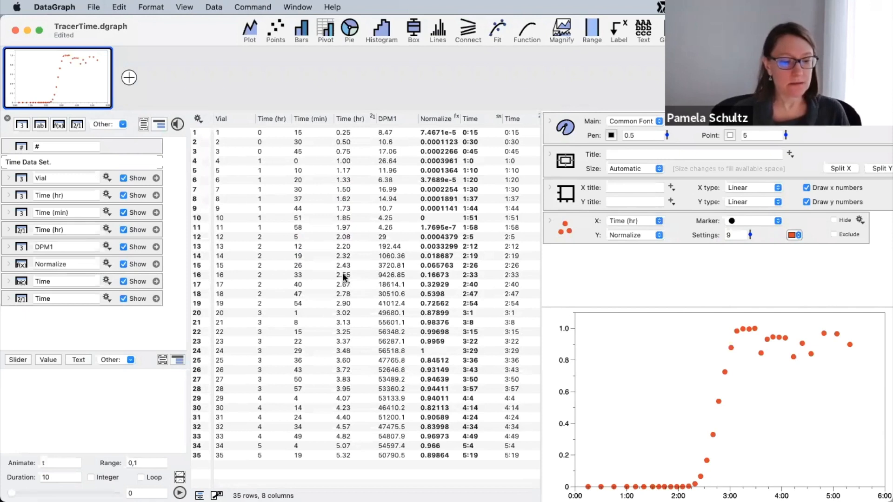
- Examine the Vial, hour, minute and decimal Time (hr) columns of the tracer data table
scroll(321, 274, down, 1)
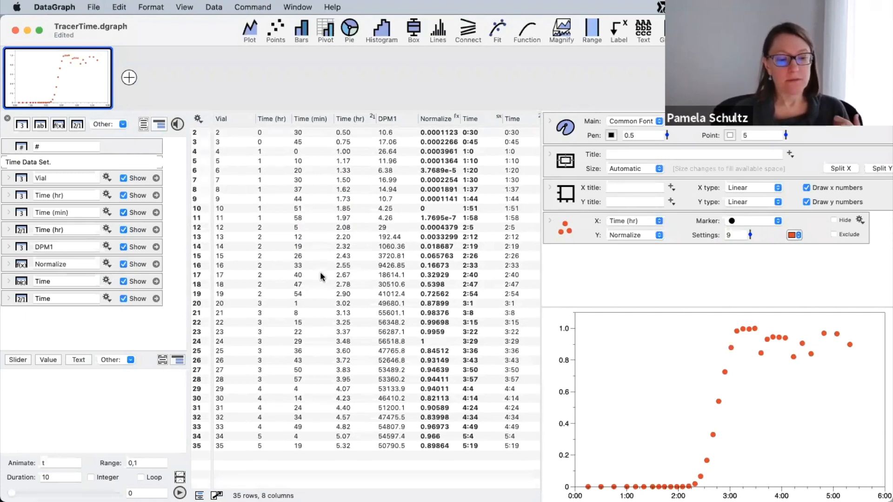
click(232, 120)
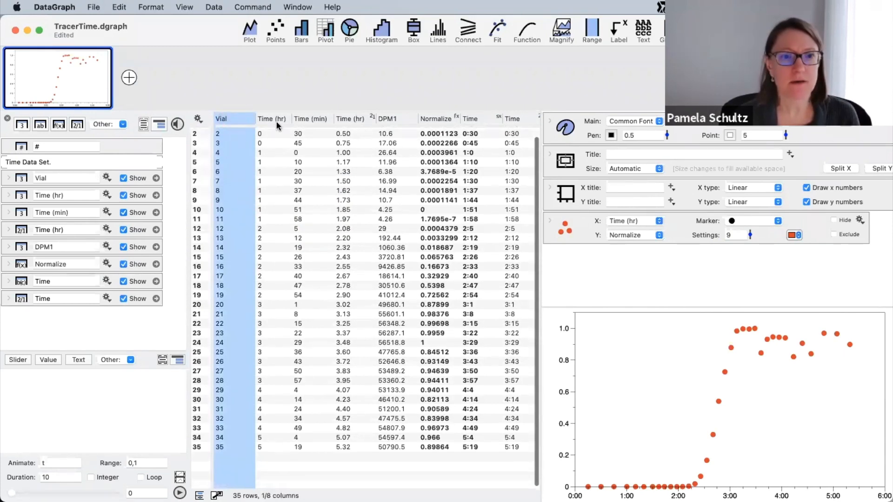
click(276, 118)
scroll(279, 215, up, 1)
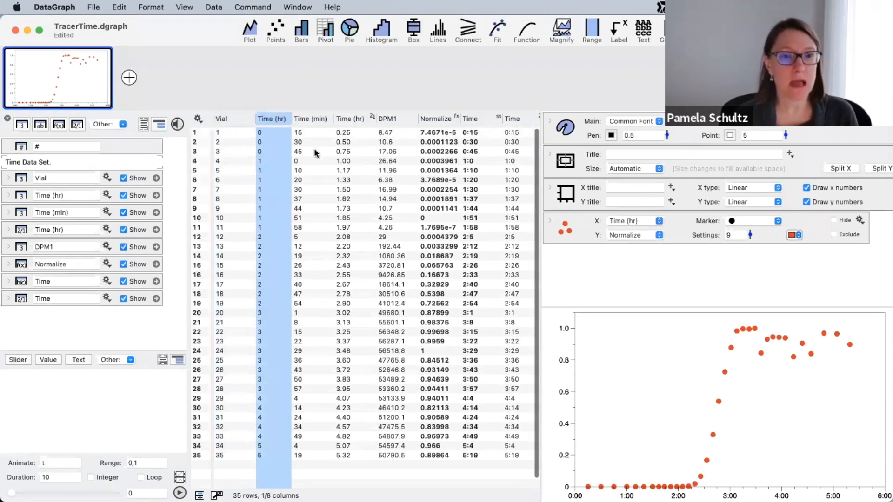
click(308, 119)
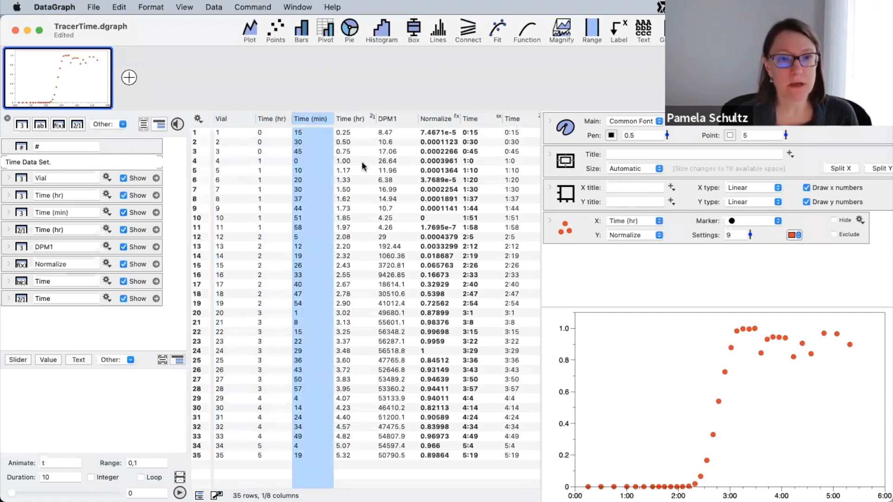
click(346, 119)
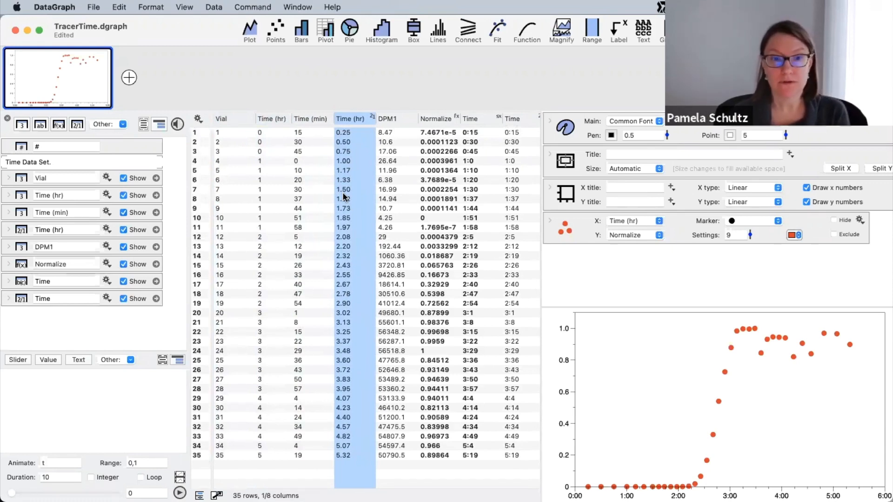
click(352, 302)
click(355, 120)
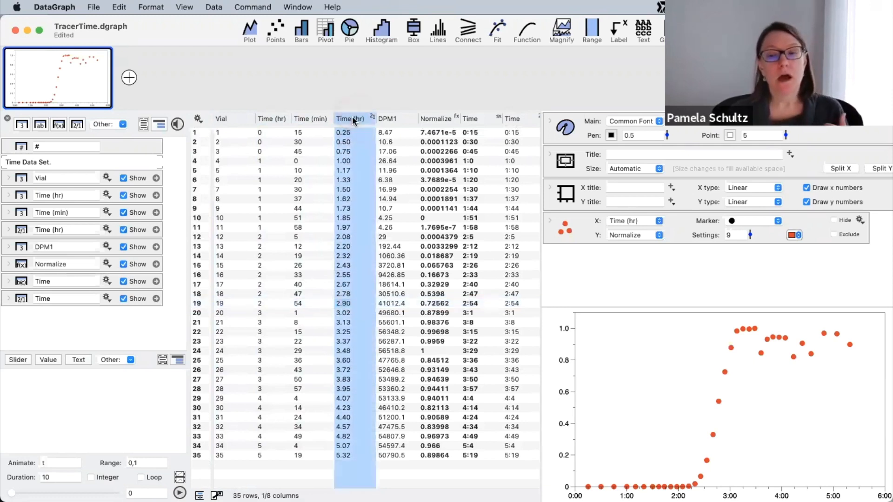
- Add a second graph to the document and plot DPM1 against the decimal Time (hr) column as points
click(129, 78)
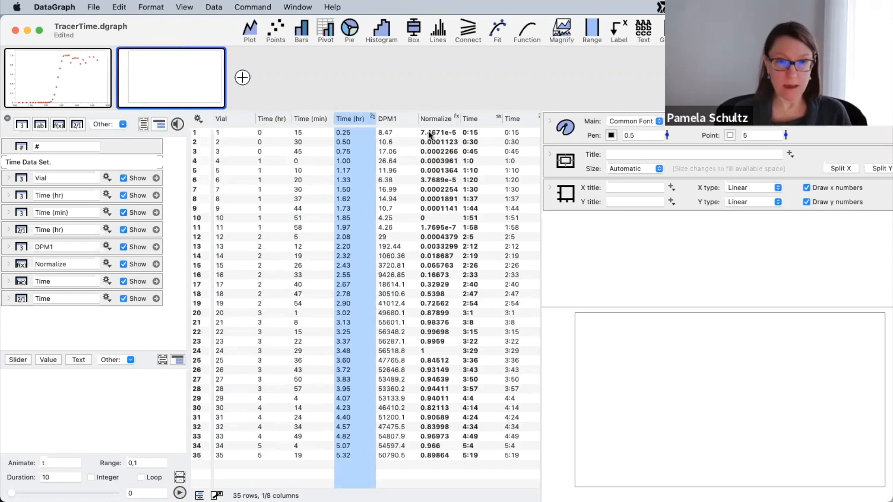
click(388, 119)
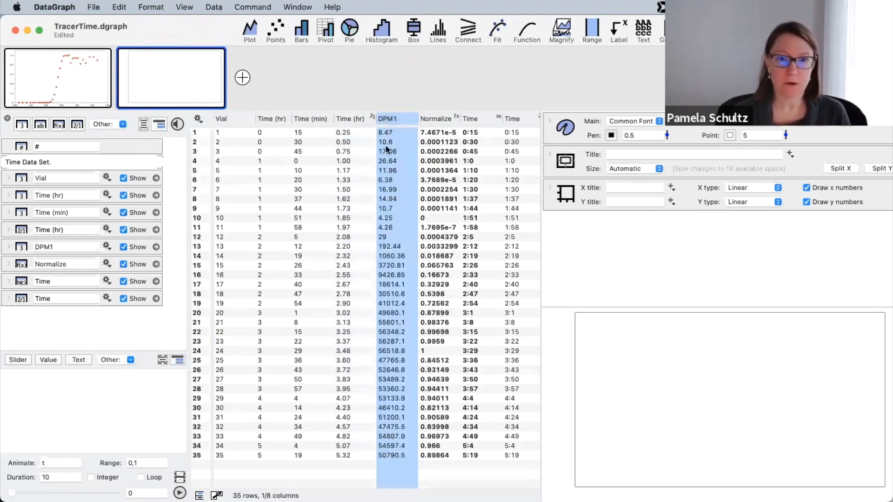
click(436, 119)
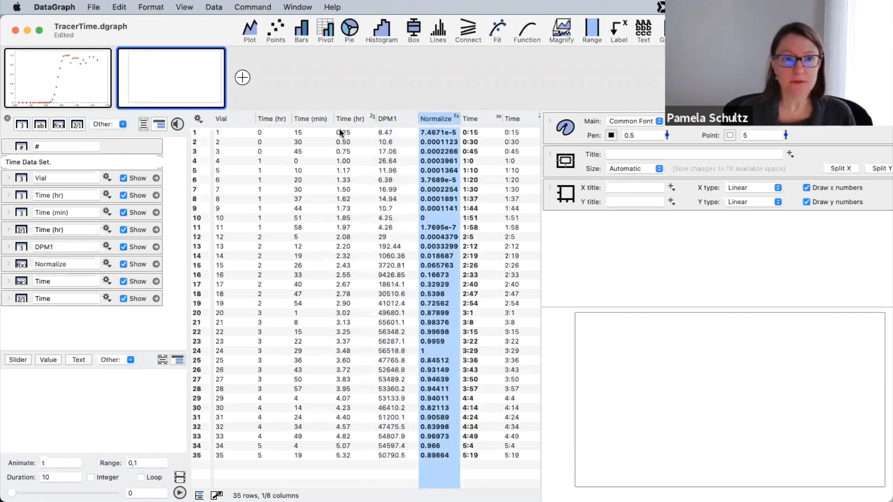
click(399, 119)
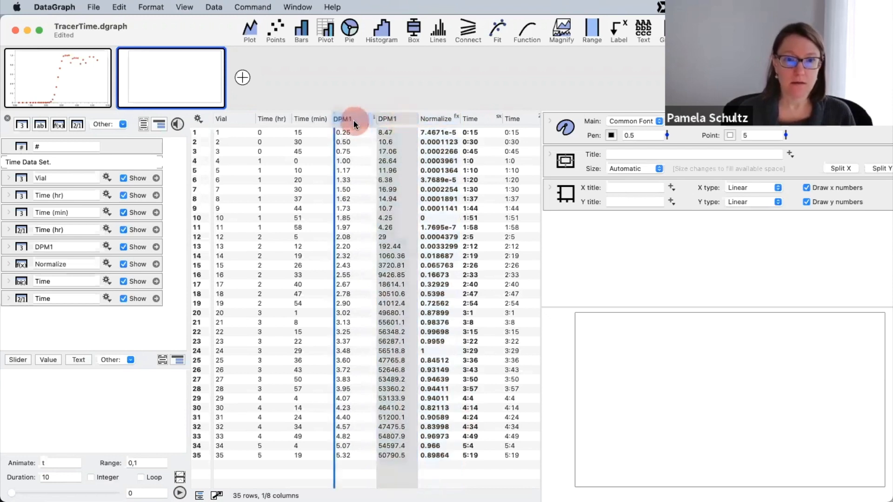
click(349, 120)
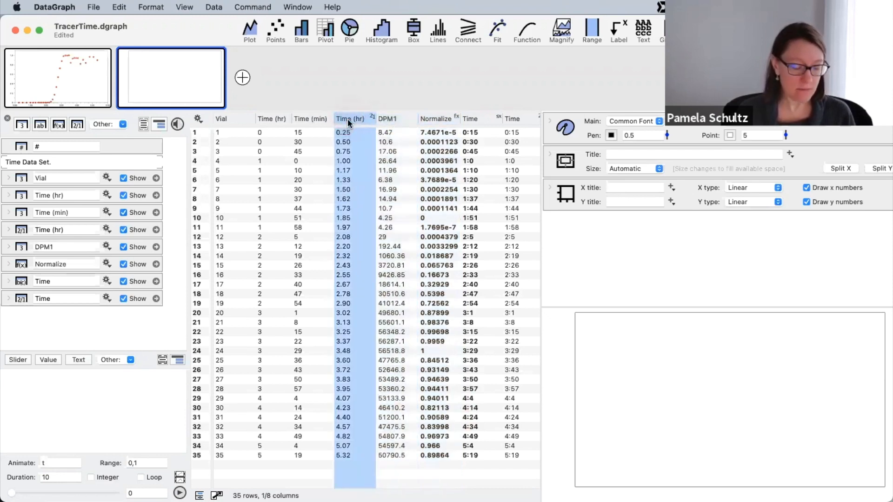
shift+click(393, 121)
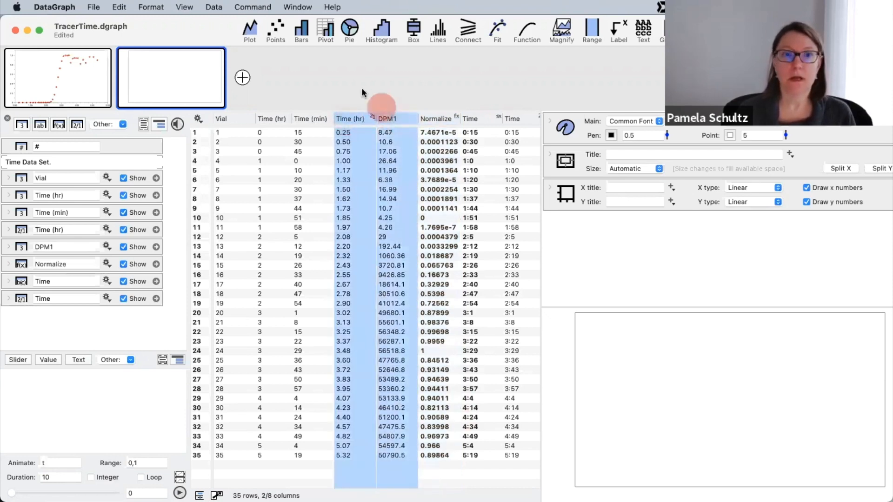
click(276, 32)
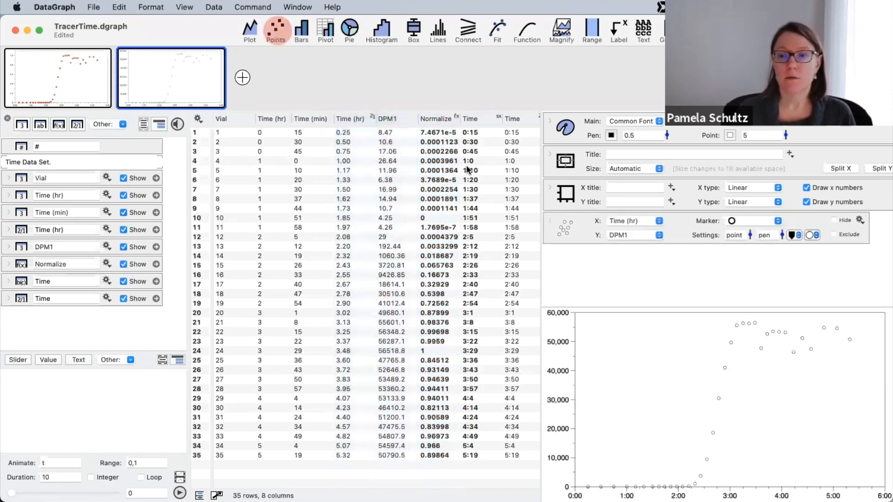
- Format the DPM1 points as filled circles with a marker size of 9
click(759, 223)
click(755, 241)
click(754, 222)
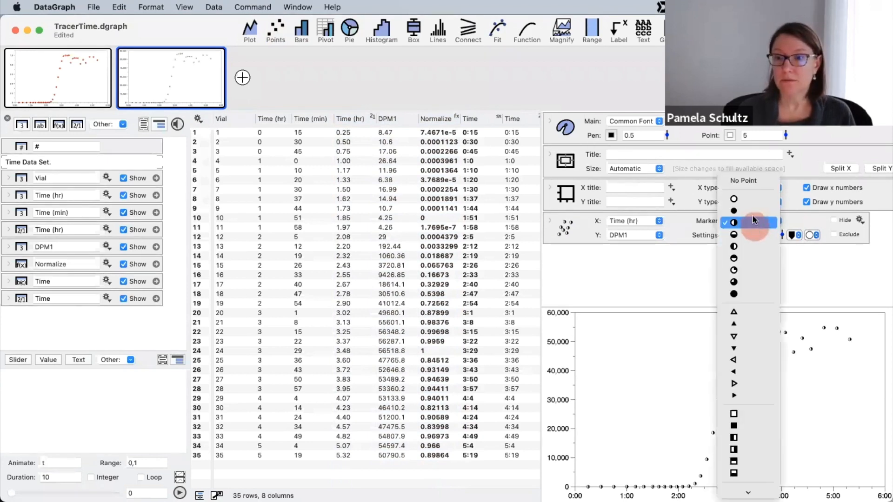
click(750, 210)
mouse_move(750, 241)
mouse_down()
mouse_move(750, 227)
mouse_move(750, 235)
mouse_up()
mouse_move(712, 431)
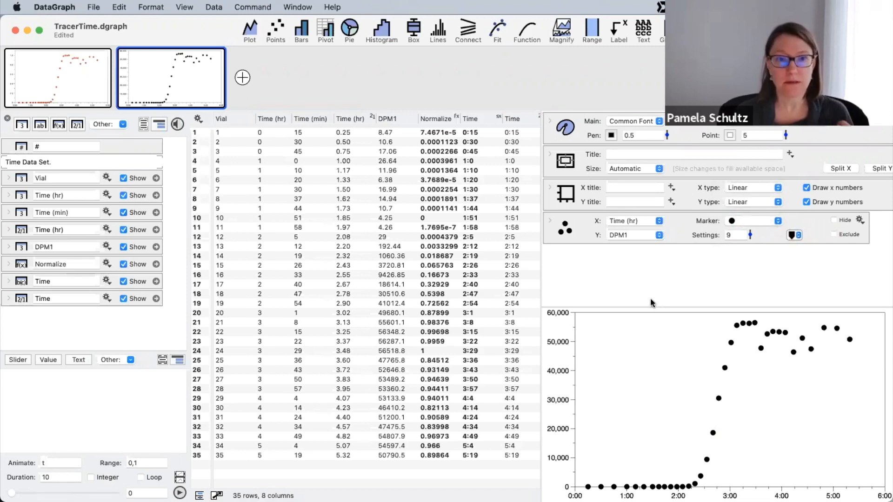
- Review the decimal Time (hr) column's date settings and the date types available for it
click(368, 121)
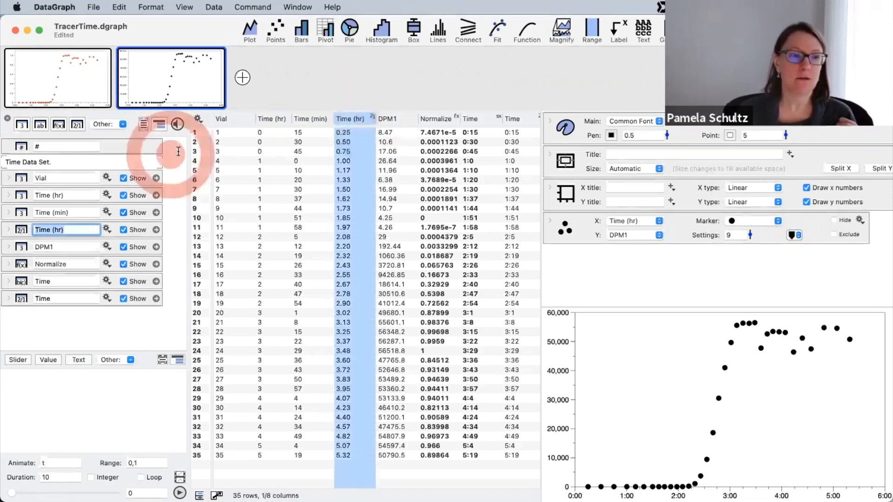
click(9, 231)
click(143, 280)
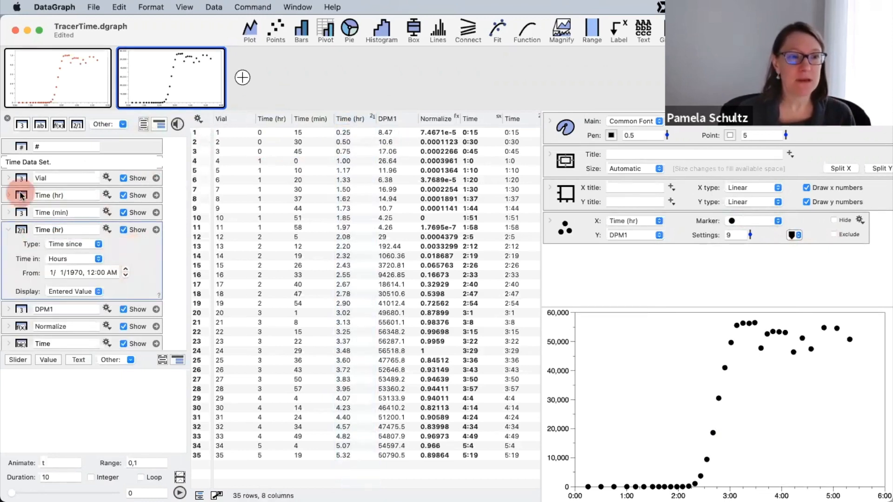
click(21, 212)
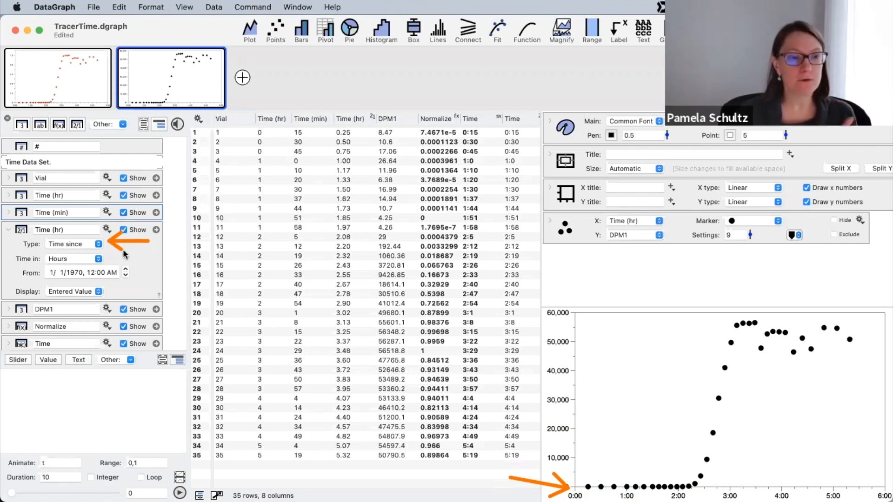
click(84, 244)
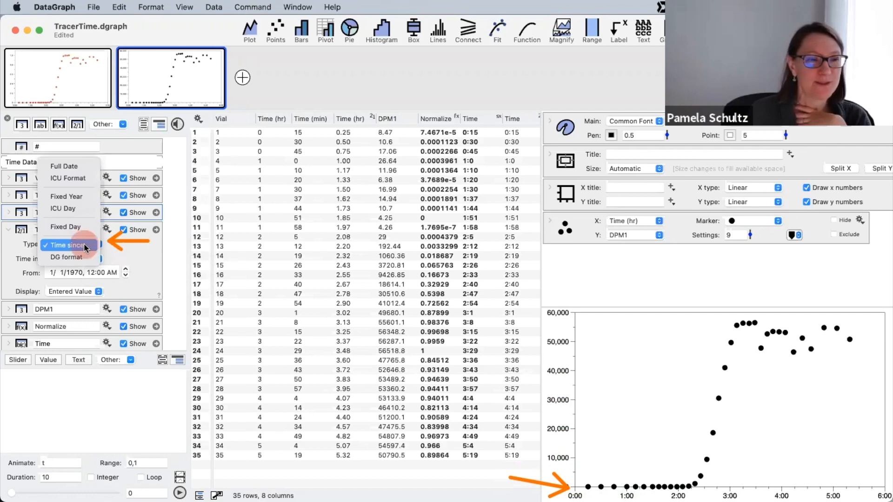
click(255, 196)
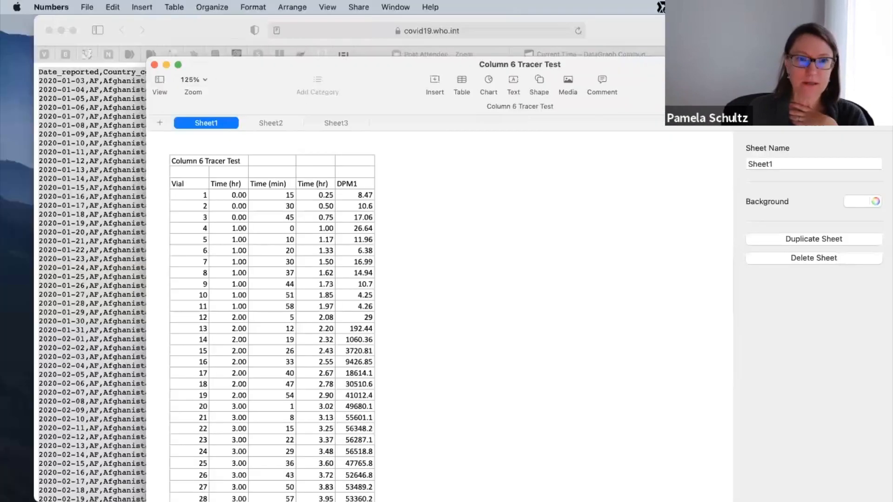
- Copy the Column 6 Tracer Test table in Numbers from the Vial header row through the row for vial 35
drag(192, 185, 356, 497)
scroll(475, 308, down, 10)
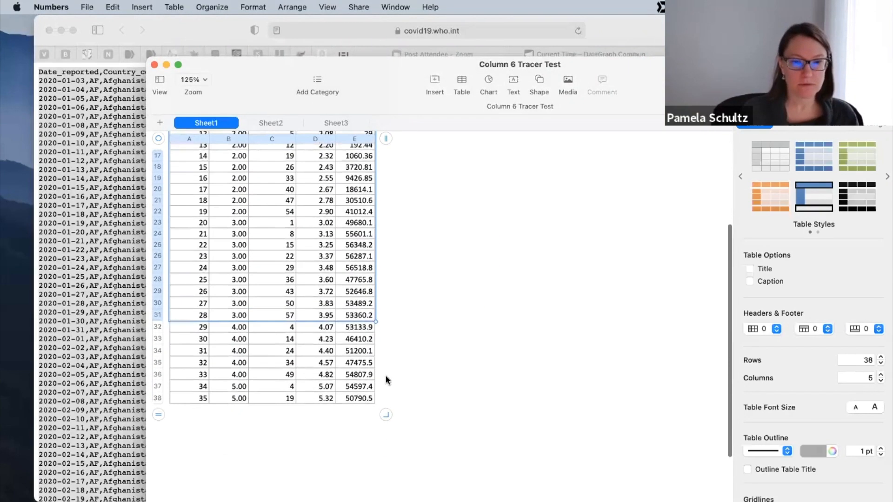
drag(358, 396, 194, 186)
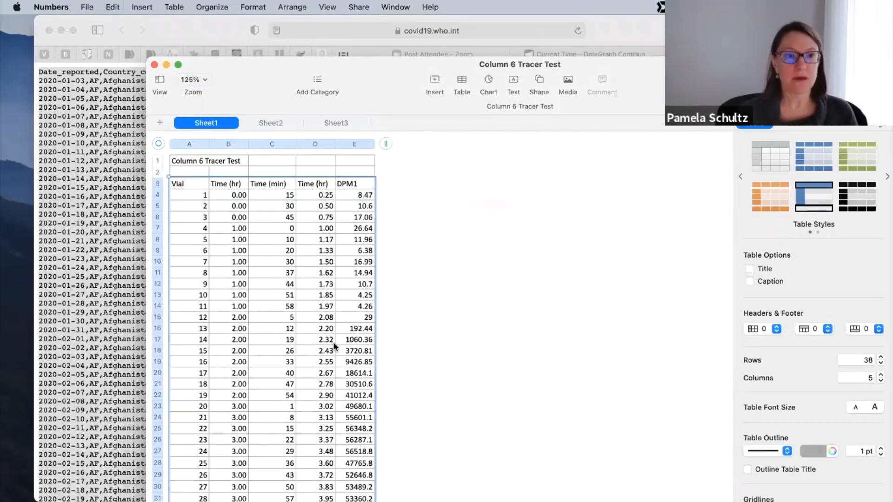
- Switch to DataGraph, create a new document, paste the copied tracer table and show all its columns
click(128, 99)
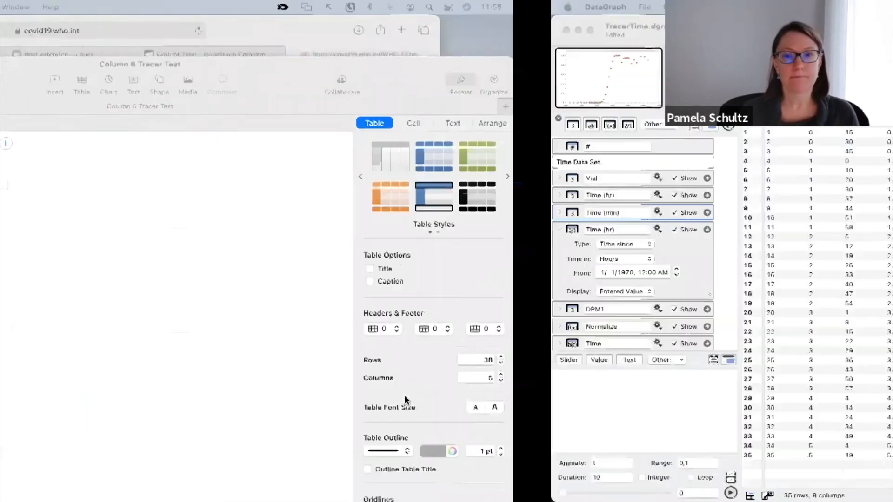
key(super+n)
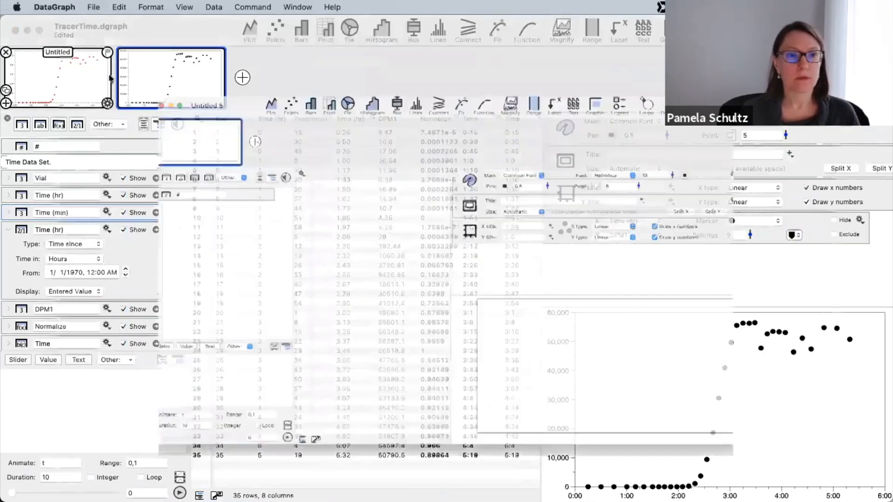
key(super+v)
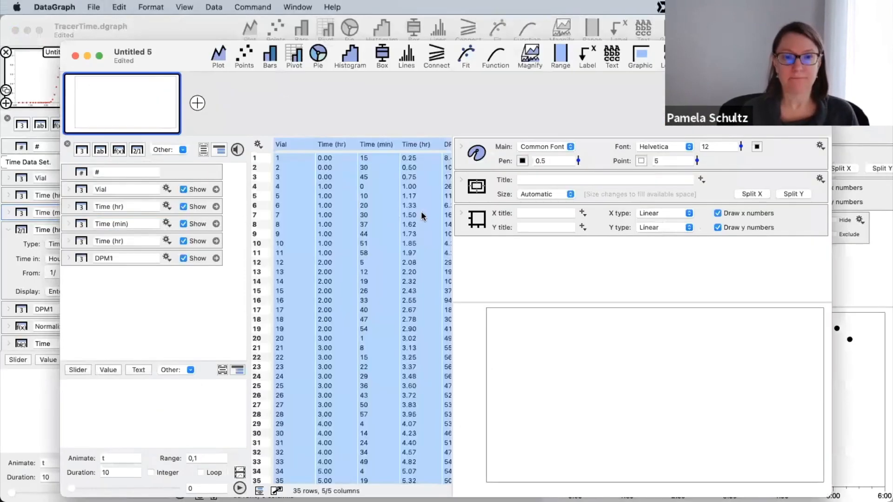
click(471, 194)
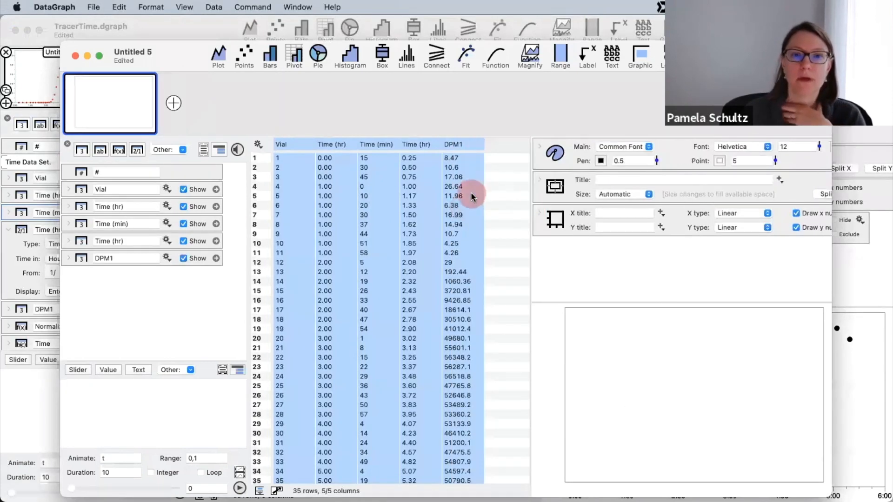
- Enlarge the new document's window and plot DPM1 against the decimal Time (hr) column as points
click(410, 144)
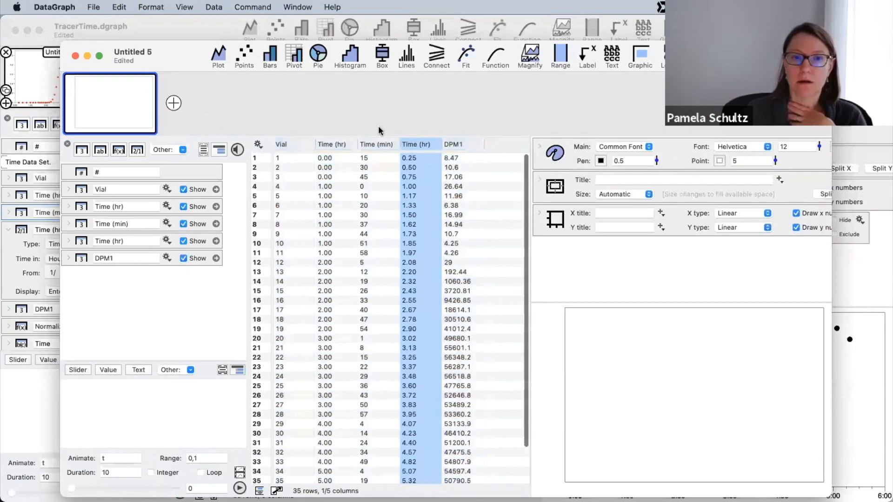
double_click(183, 56)
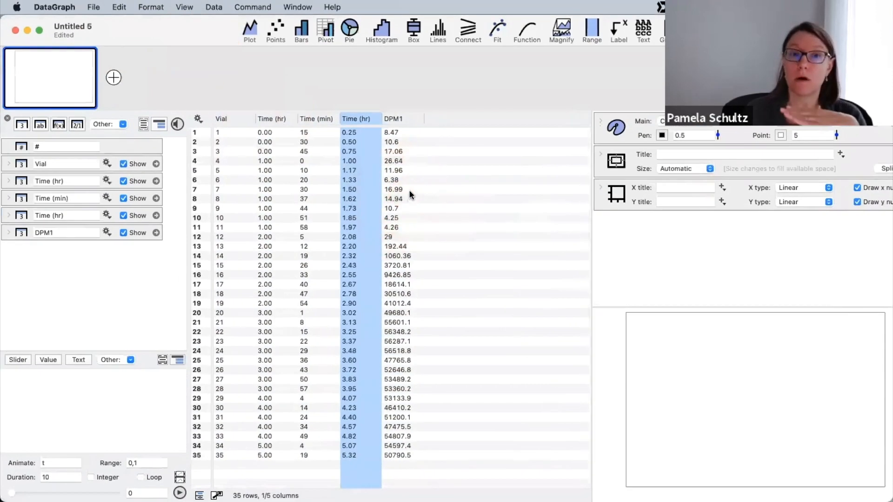
shift+click(398, 120)
click(272, 35)
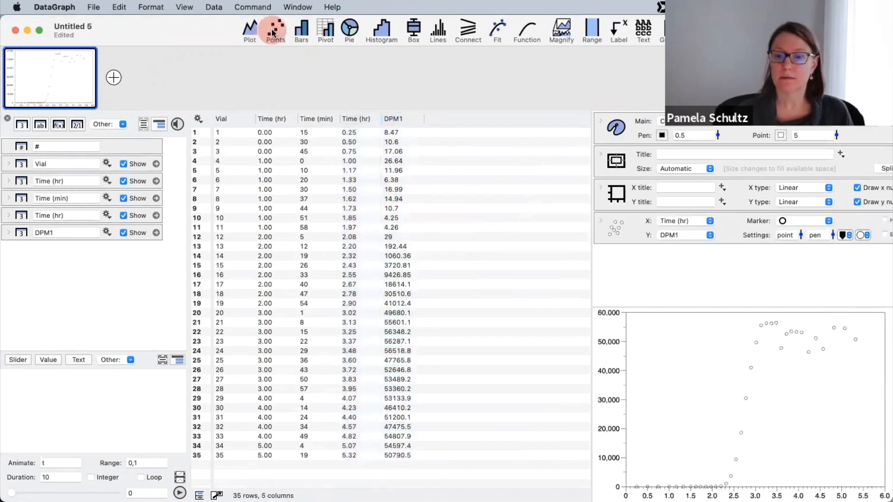
- Widen the graph area, set the points' marker size to 11 and enlarge the graph's font
drag(591, 262, 513, 262)
drag(721, 235, 722, 200)
click(801, 127)
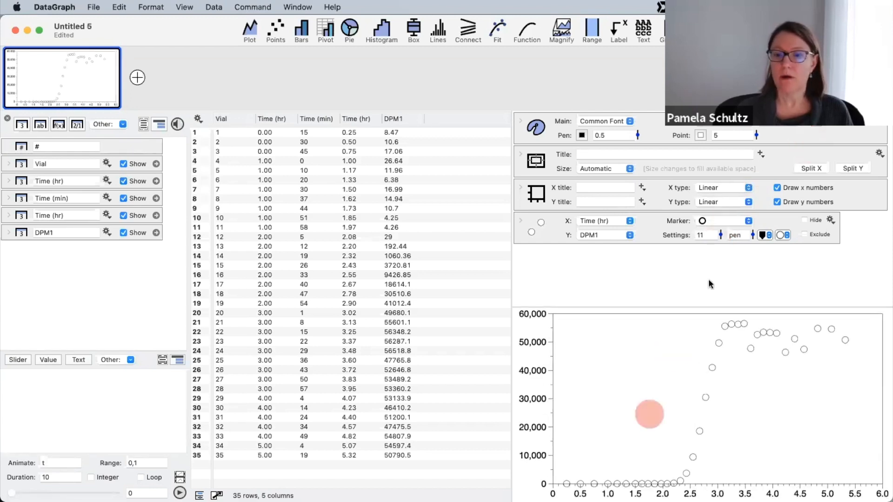
mouse_move(733, 415)
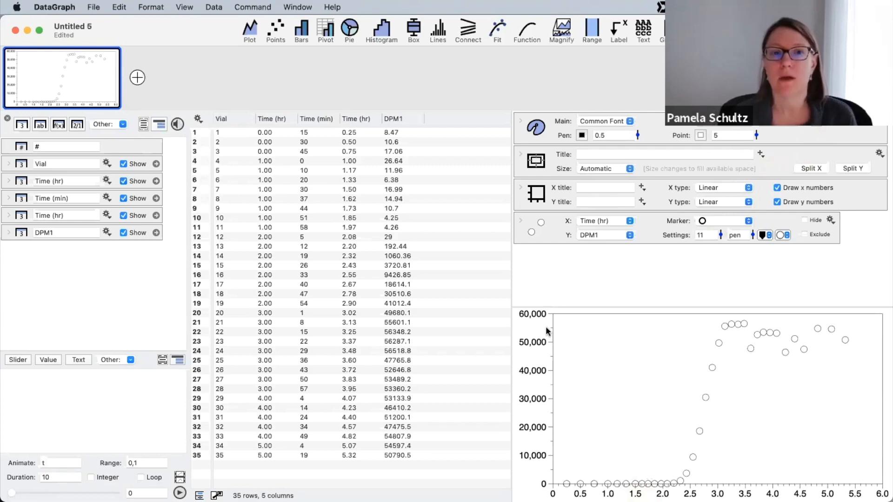
- Convert the new document's decimal Time (hr) column to a date column
click(370, 117)
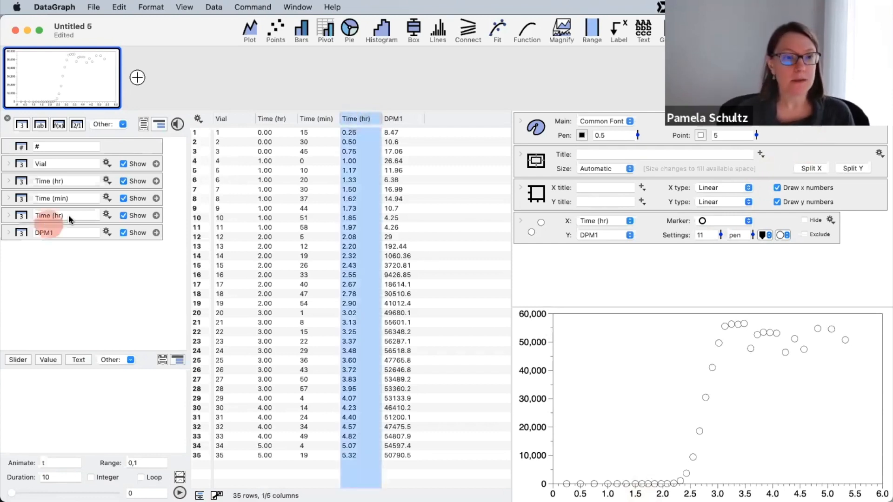
click(8, 216)
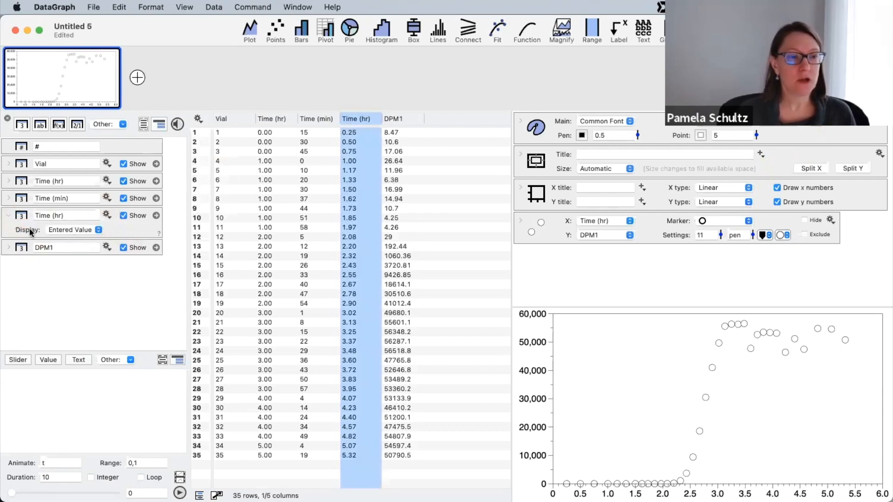
click(106, 215)
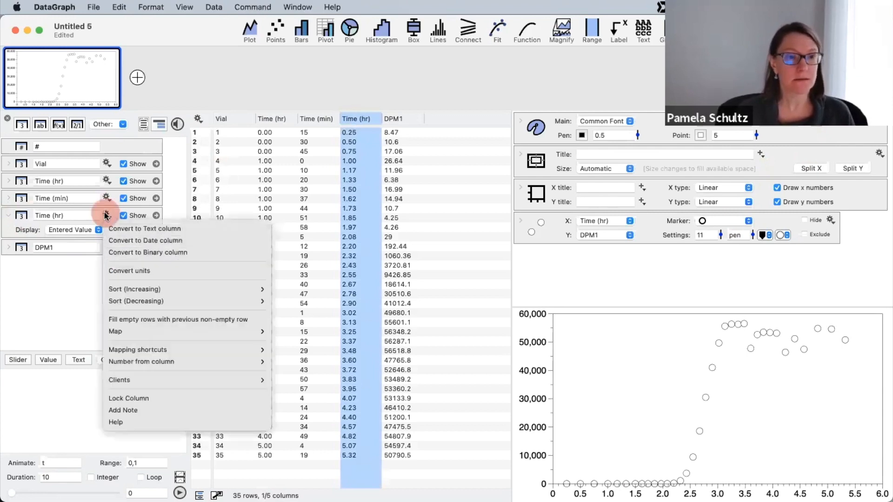
click(128, 242)
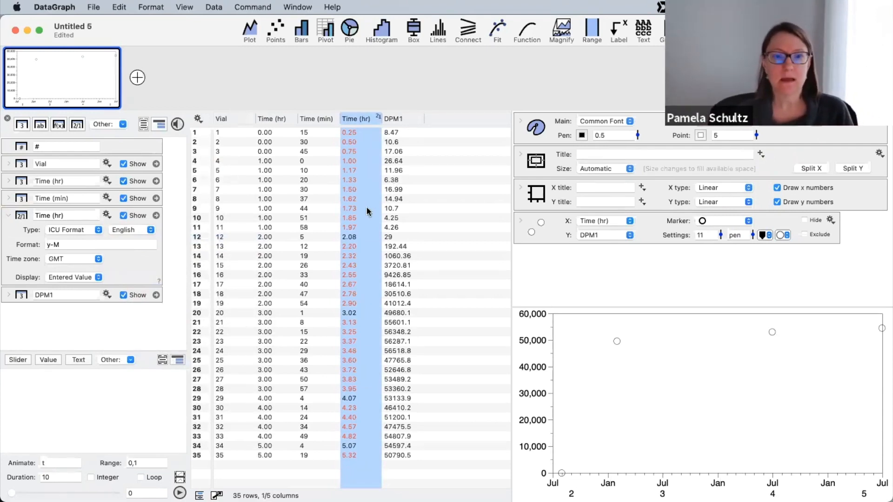
- Set the Time (hr) date column's type to Time since, with the time given in Hours
click(357, 275)
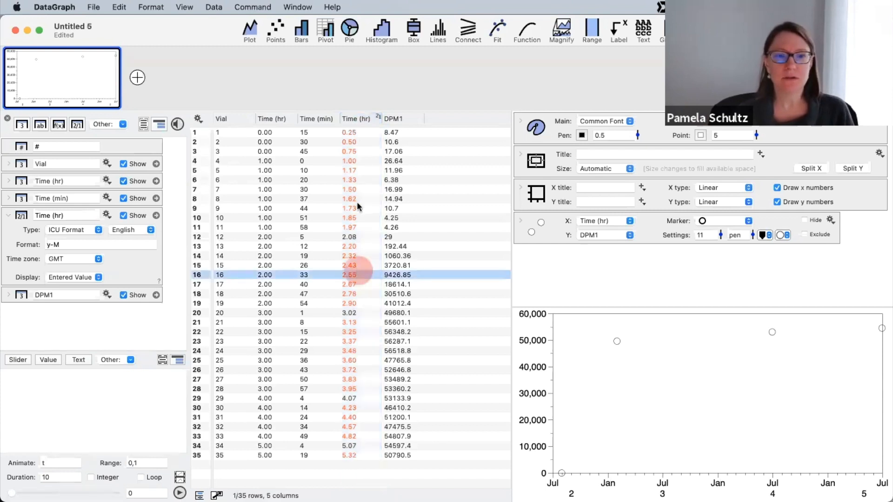
click(81, 231)
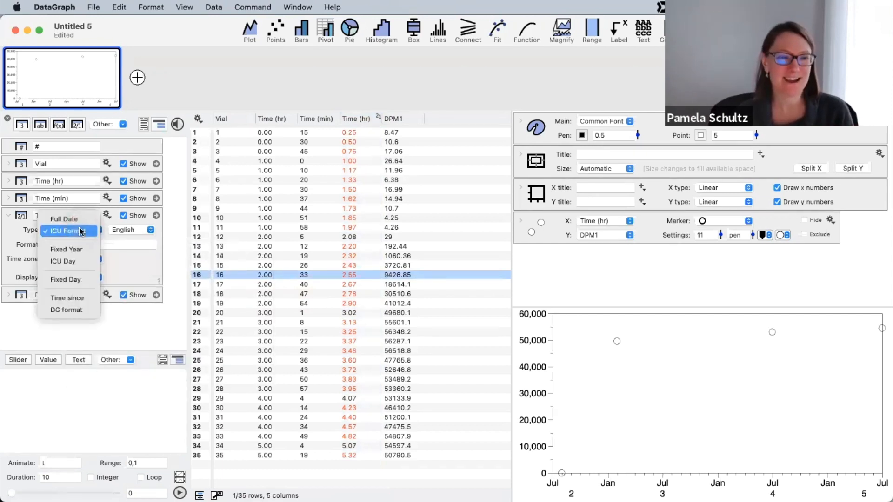
click(78, 298)
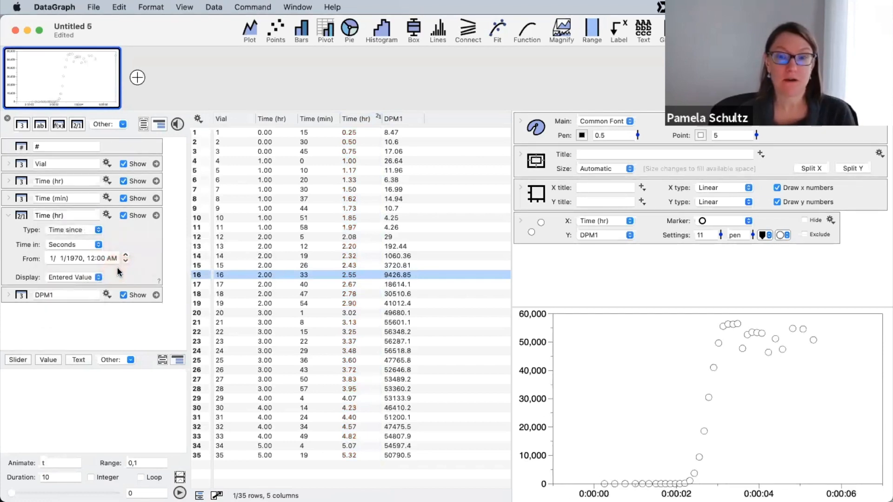
click(79, 246)
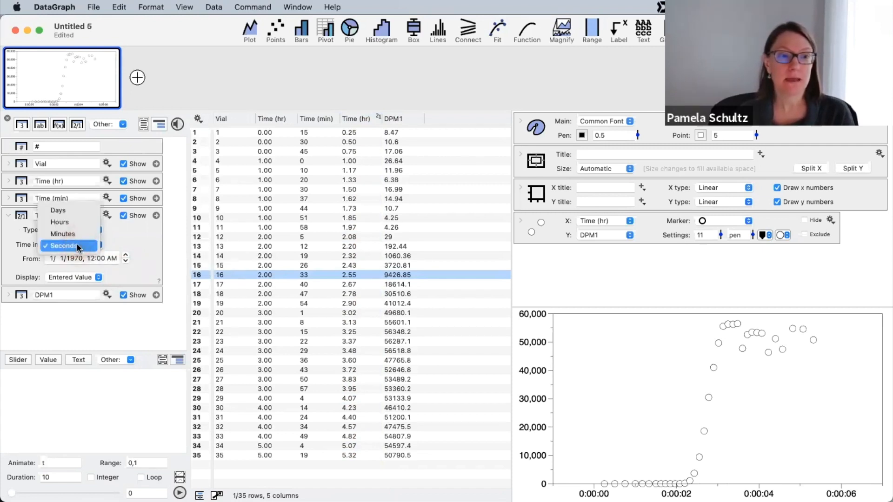
click(78, 224)
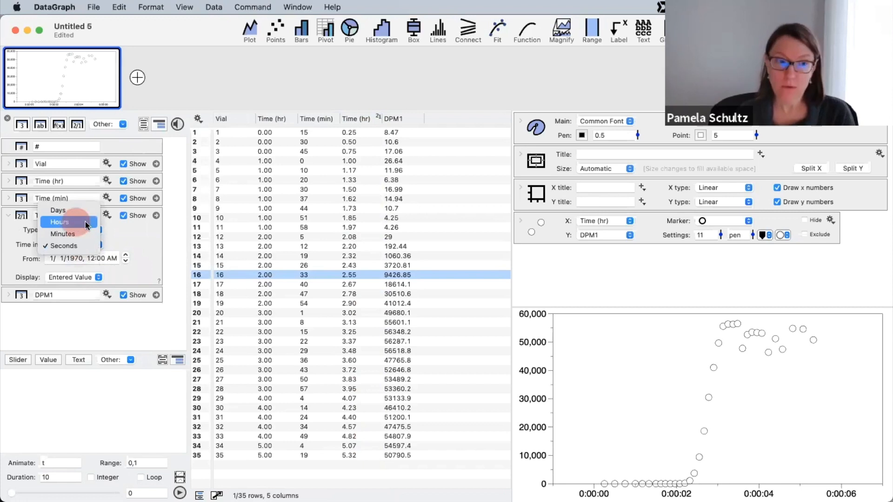
- Fill the DPM1 point markers with red
mouse_move(704, 455)
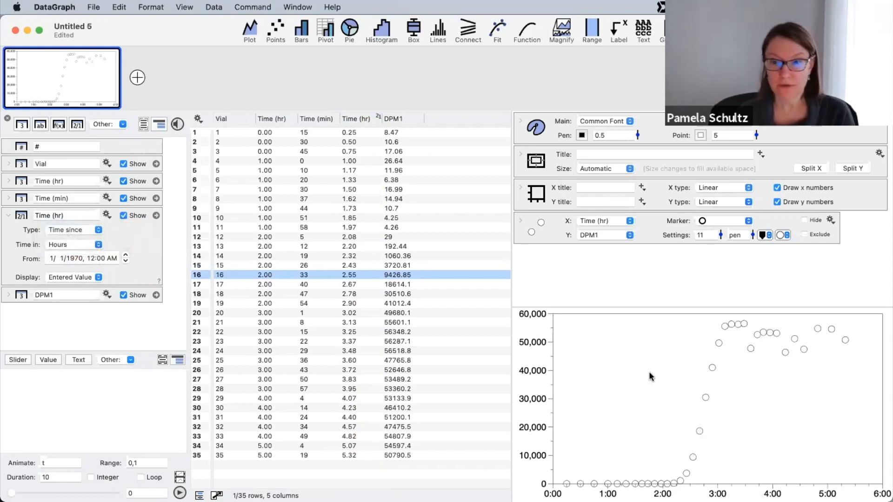
click(786, 236)
click(787, 270)
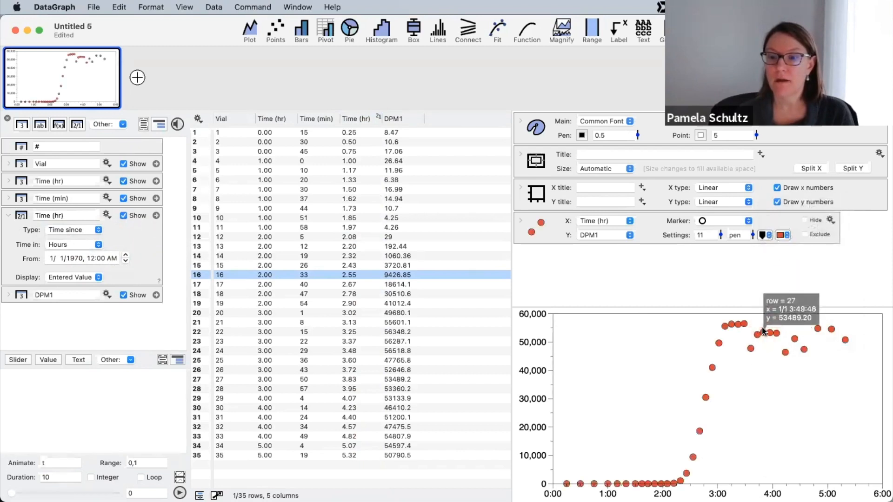
mouse_move(700, 453)
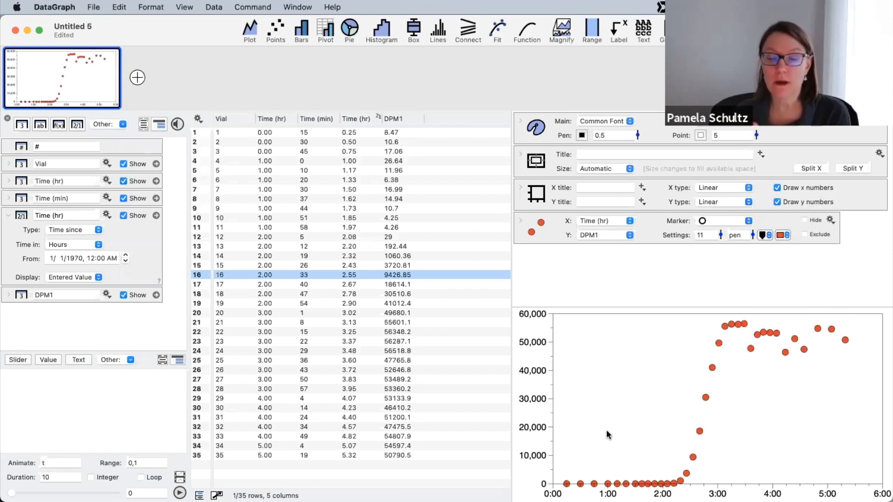
- Zoom the graph's time axis to about 1:18–1:35, inspect a data point's time, and restore the full axis range
drag(613, 426, 698, 422)
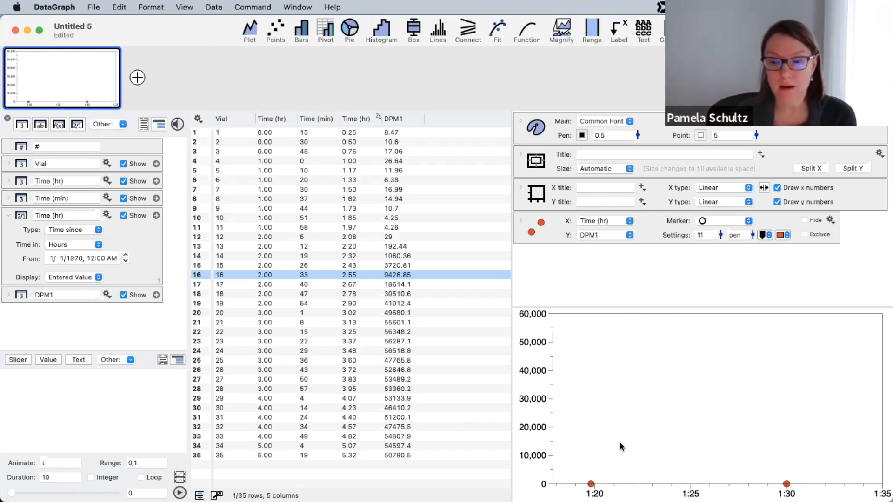
mouse_move(620, 469)
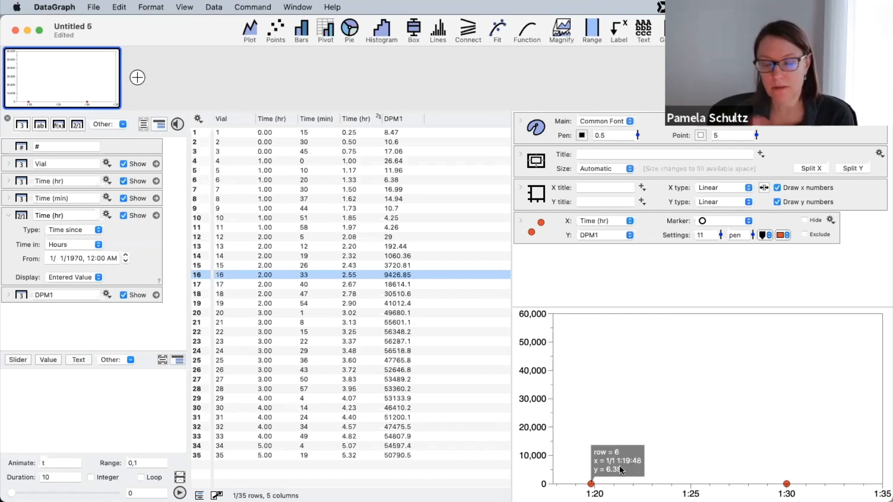
mouse_move(625, 485)
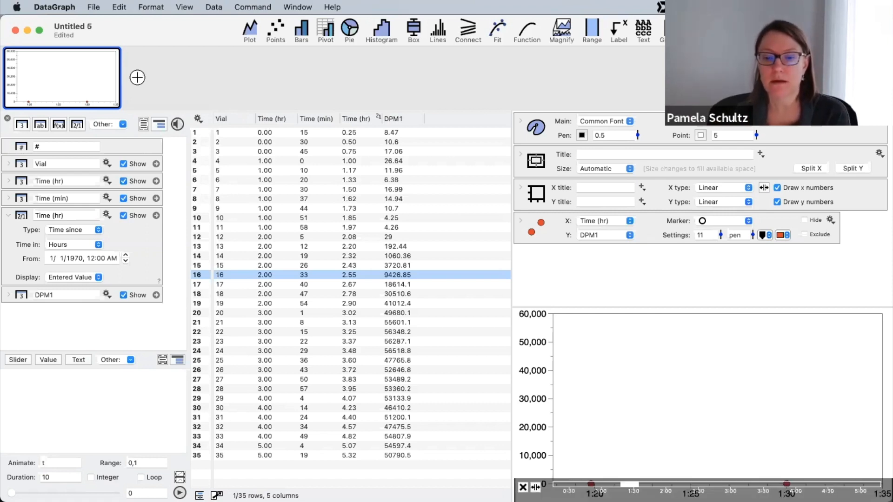
click(536, 487)
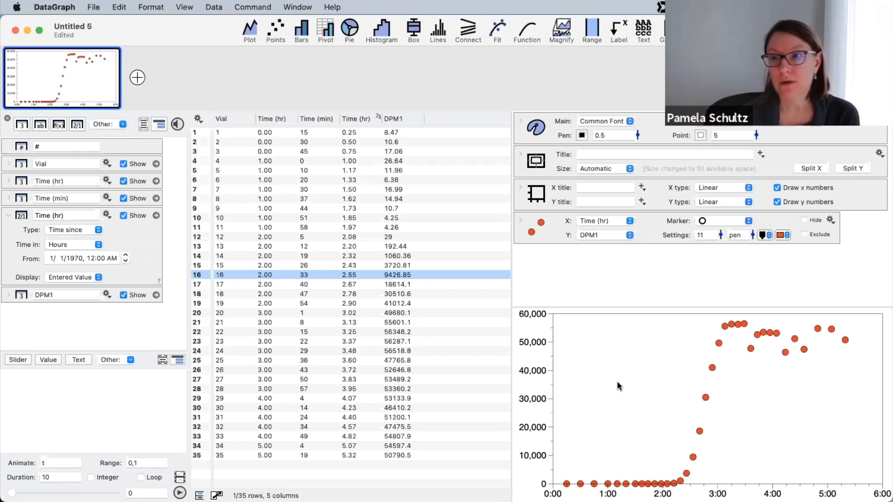
mouse_move(653, 470)
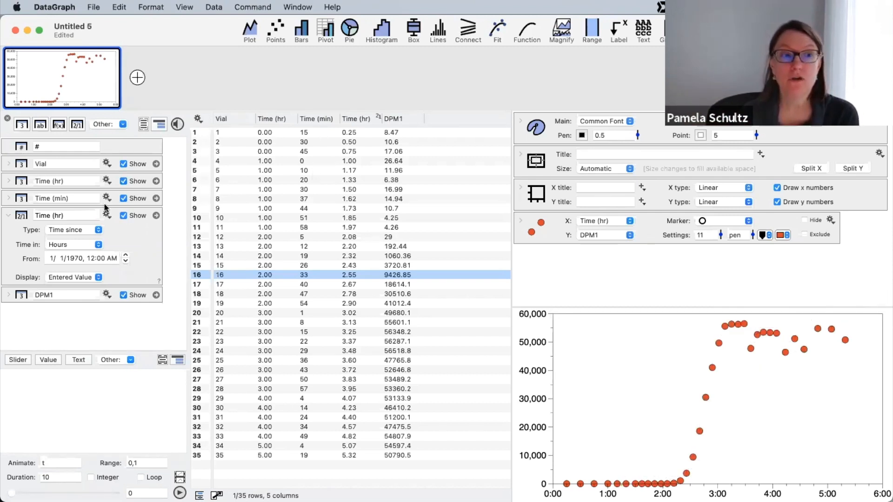
- Move the Untitled 5 window aside and bring the TracerTime.dgraph document to the front
click(362, 119)
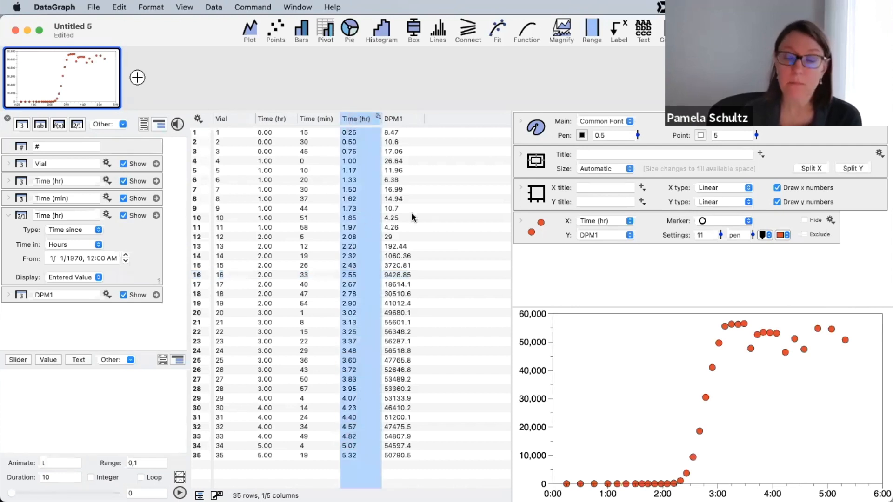
mouse_move(695, 354)
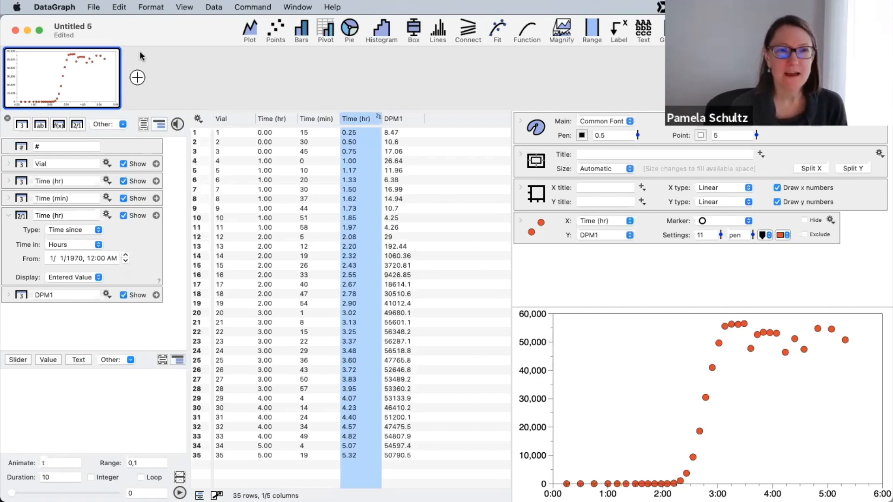
drag(139, 28, 377, 28)
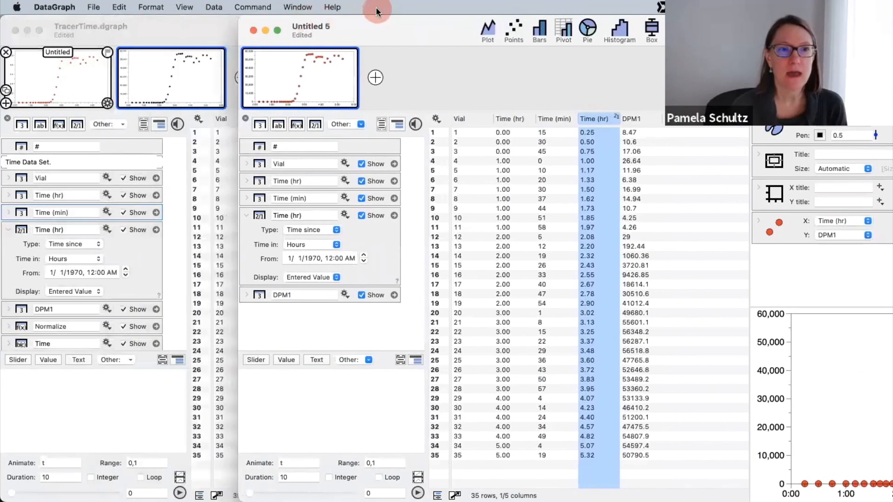
click(196, 35)
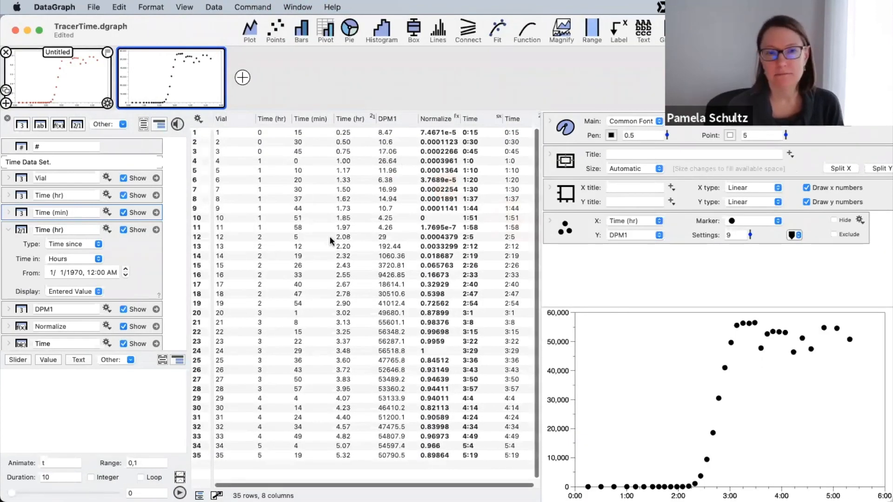
- Set the year of the Time (hr) date column's start date to 2000
click(355, 120)
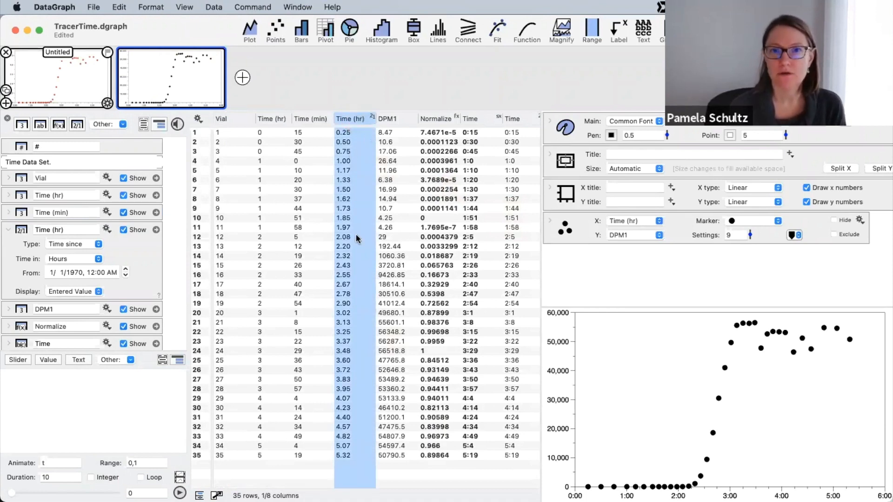
click(122, 247)
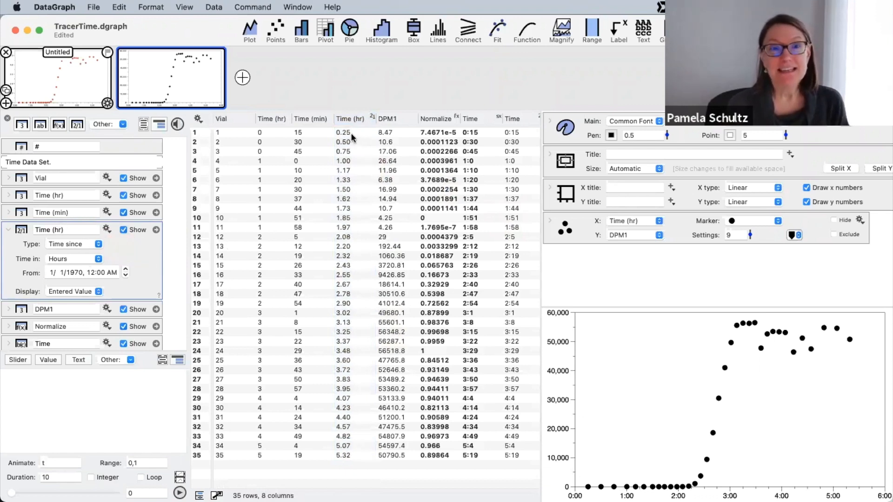
click(352, 118)
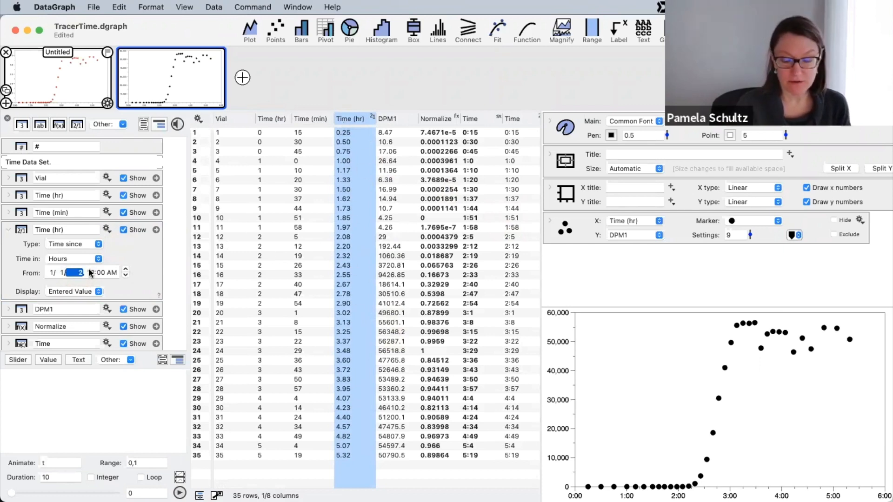
click(153, 236)
click(346, 118)
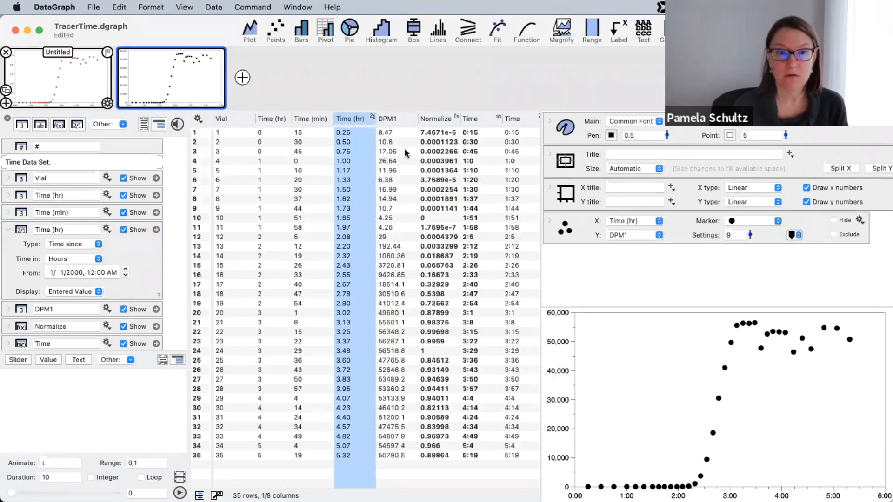
click(149, 282)
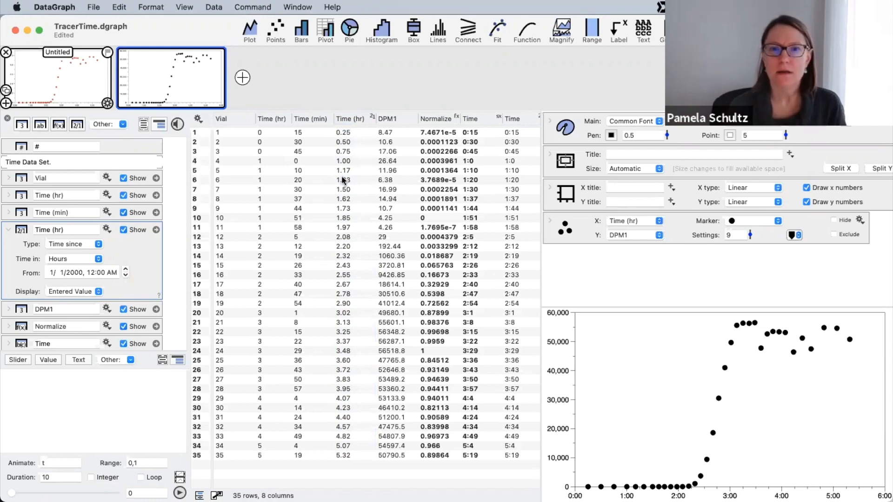
- Widen the data table to fit all columns and assign the Time date column as the points' X data
click(488, 119)
scroll(465, 186, right, 1)
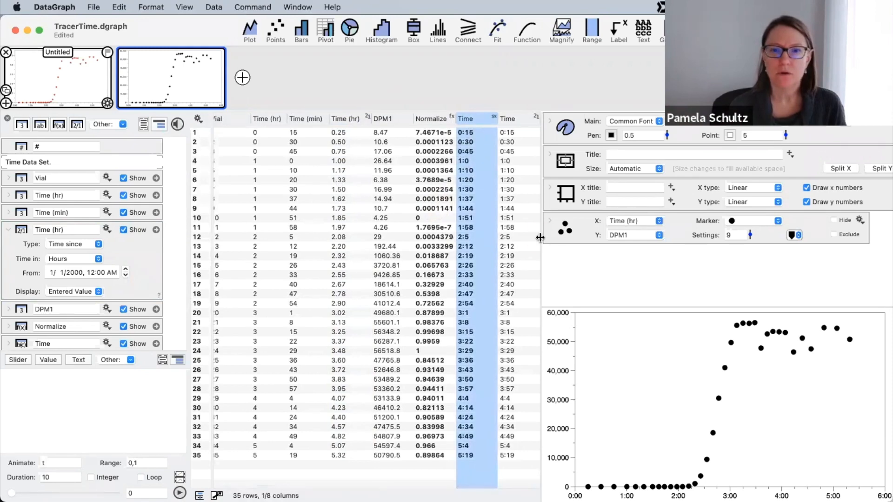
drag(540, 236, 637, 236)
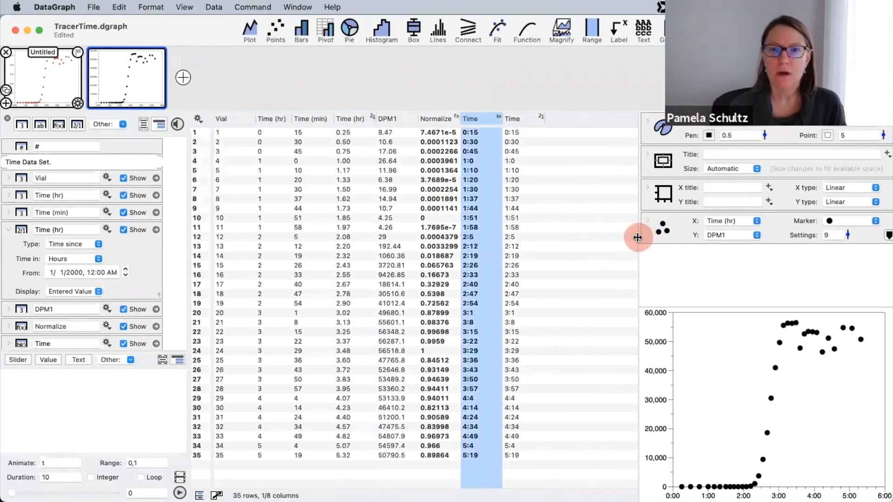
click(524, 117)
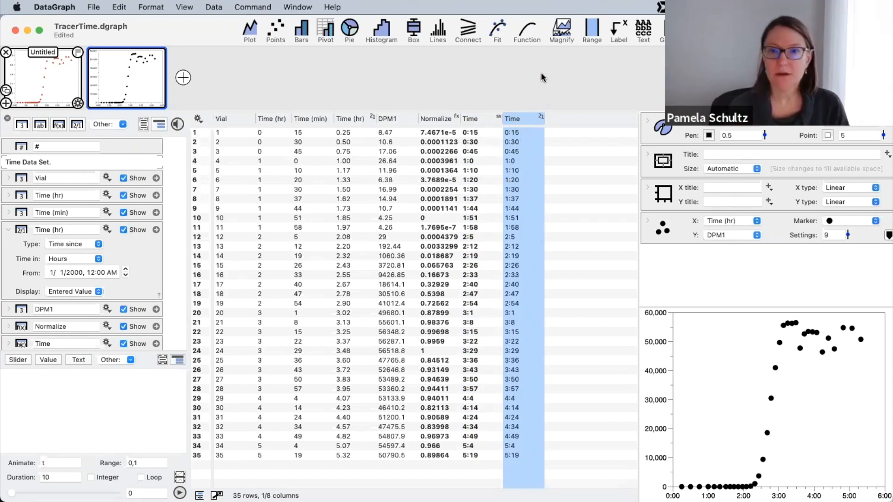
click(542, 163)
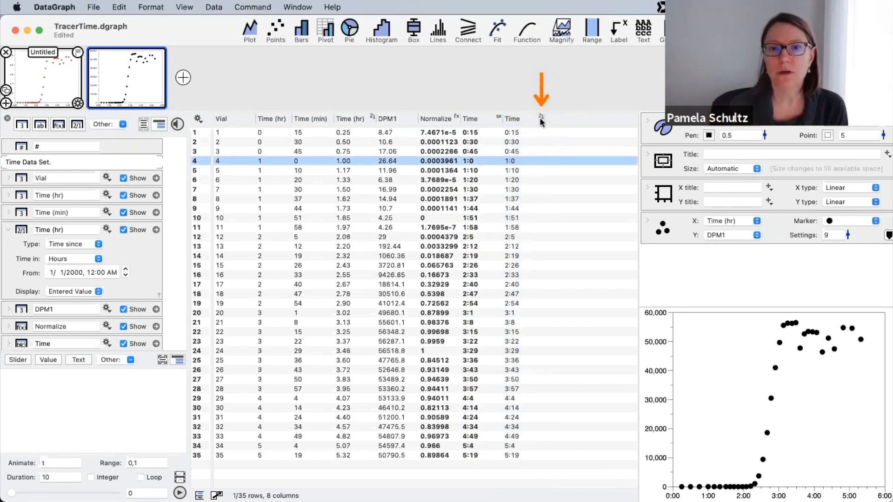
click(532, 119)
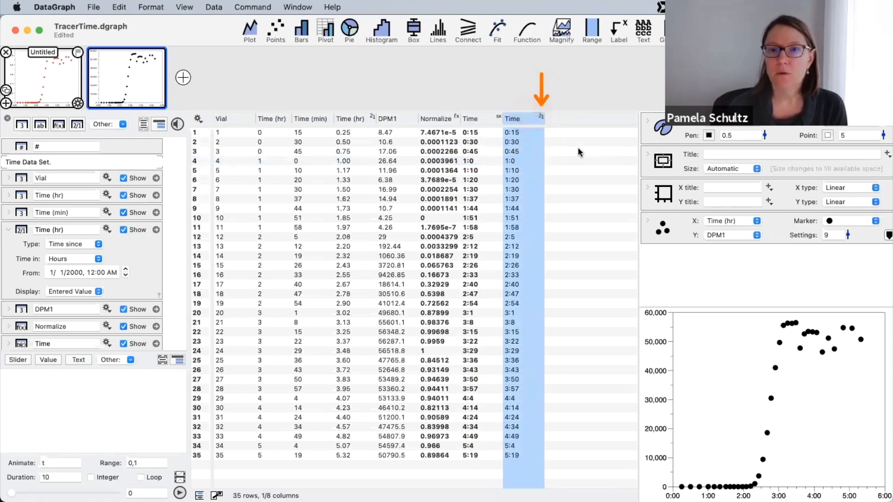
drag(517, 120, 715, 220)
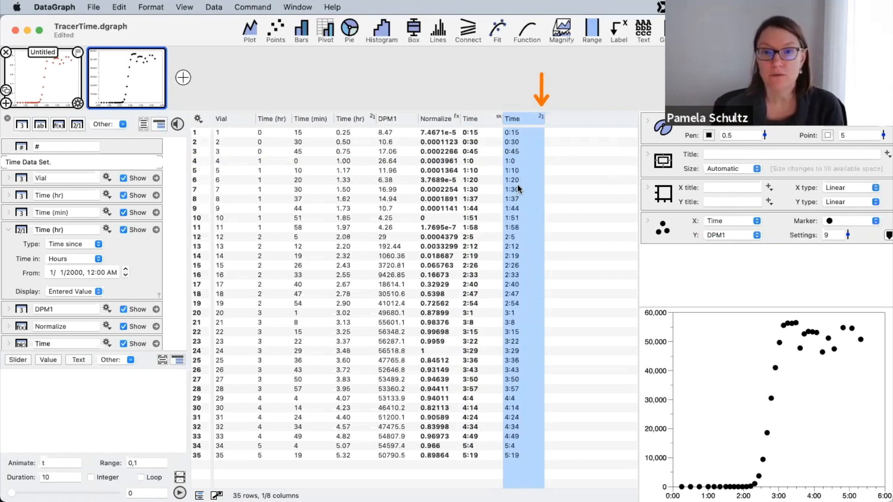
- Widen the Normalize column in the data table and locate the text Time column's entry in the column definitions
click(476, 117)
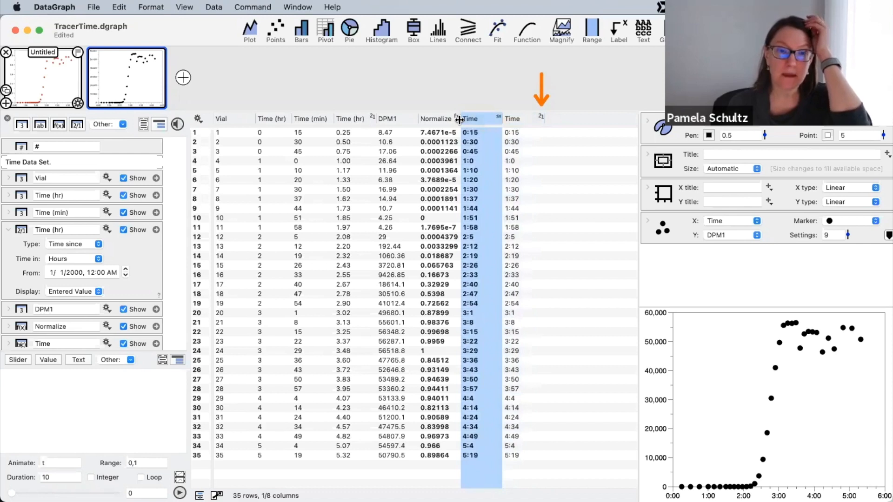
drag(459, 120, 490, 120)
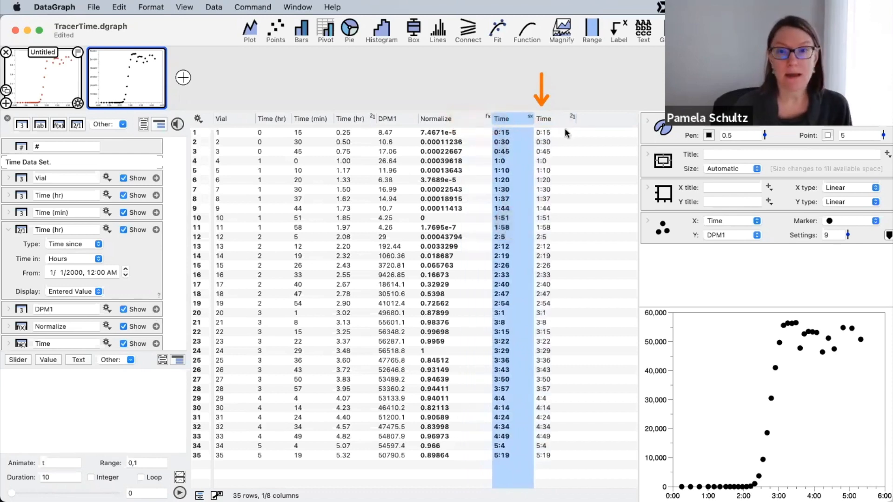
click(530, 119)
click(239, 238)
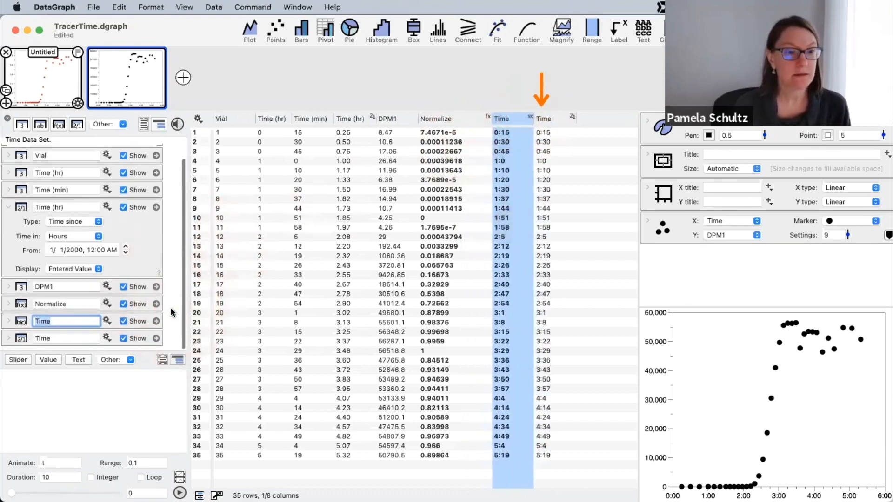
- Compare the hour and minute columns with the text and date Time columns by highlighting each in the table
click(273, 116)
click(313, 117)
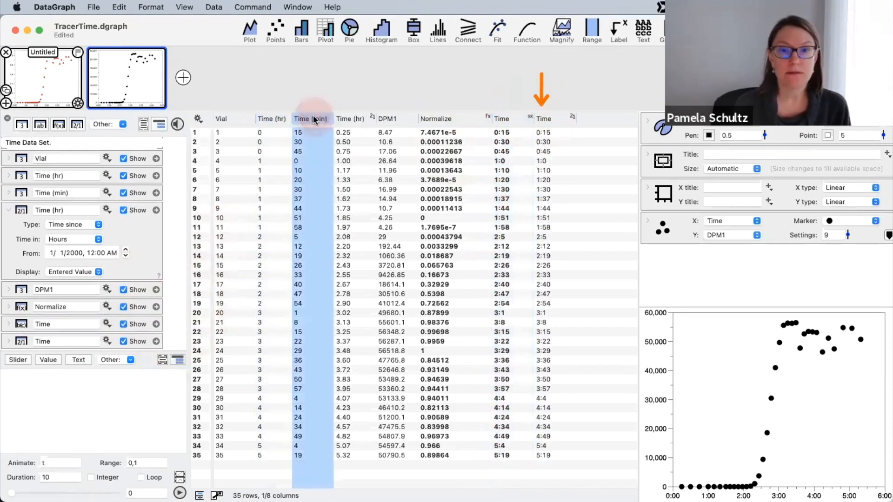
click(518, 117)
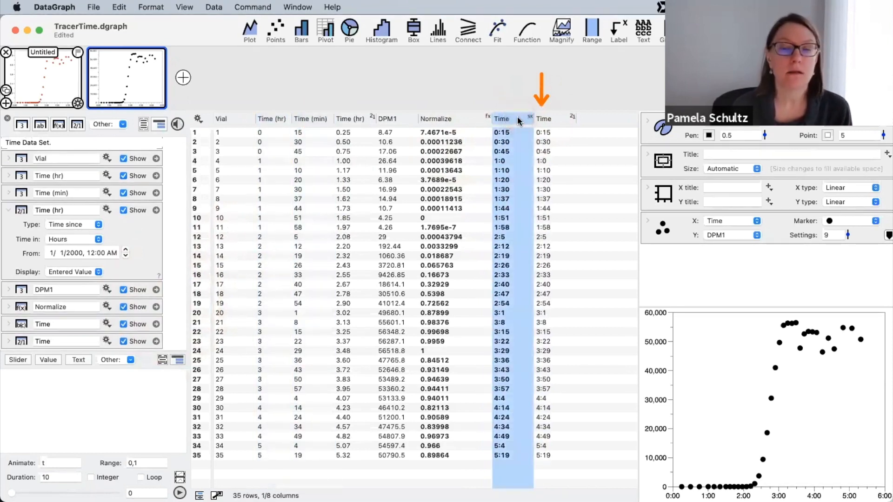
click(554, 118)
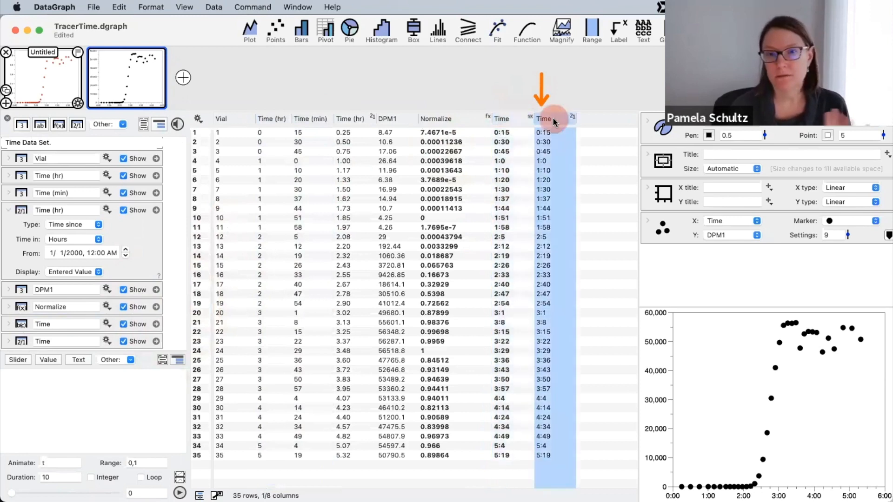
click(502, 119)
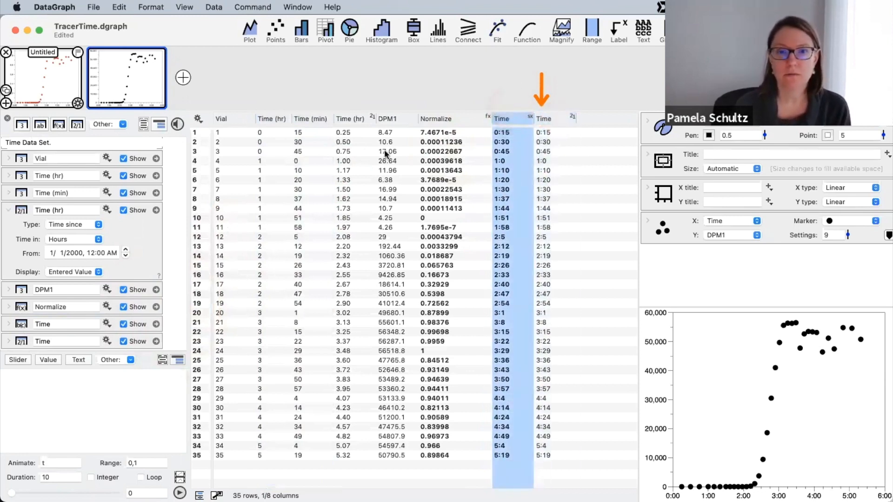
- Expand the definitions of the date Time column and the text expression Time column, and review the other available column types
click(8, 341)
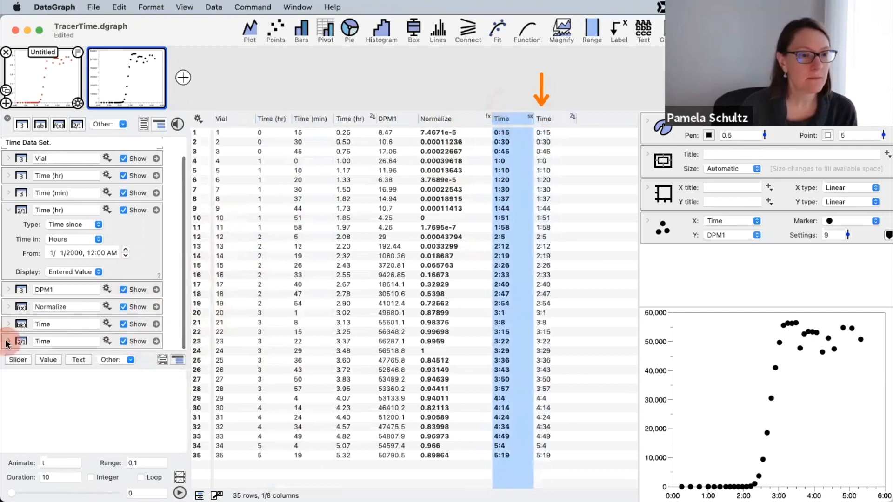
click(14, 261)
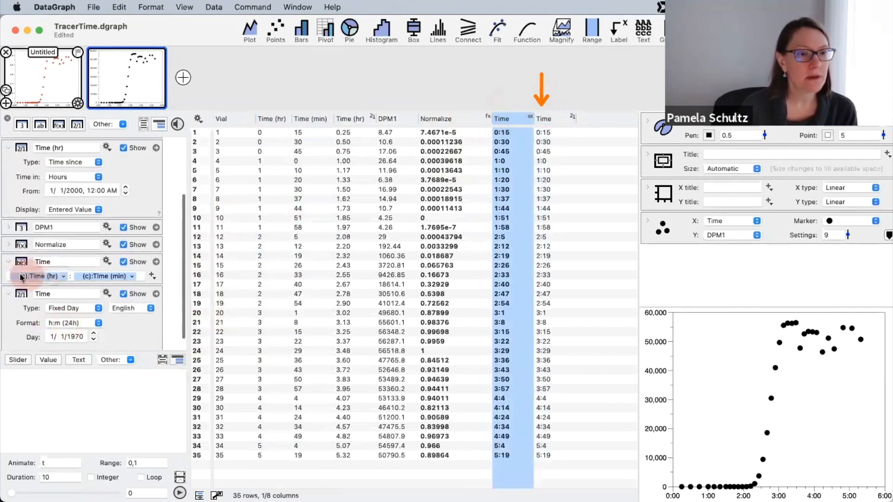
click(104, 275)
click(122, 124)
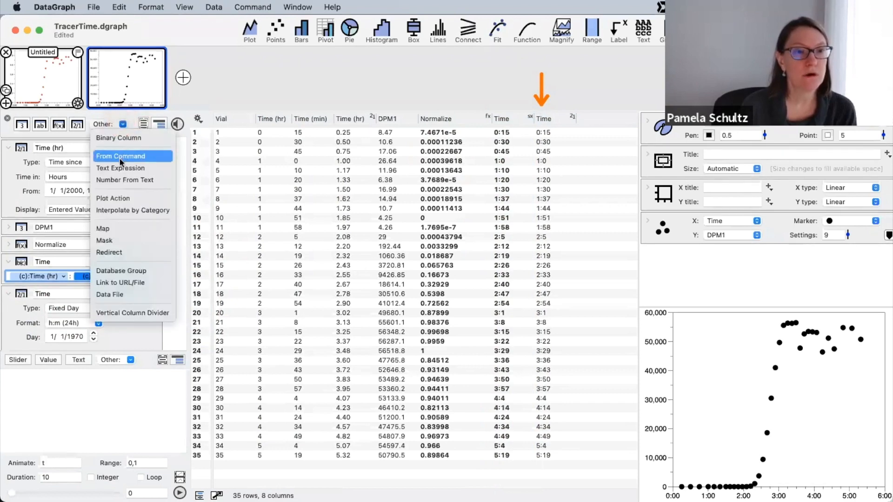
click(177, 174)
click(163, 278)
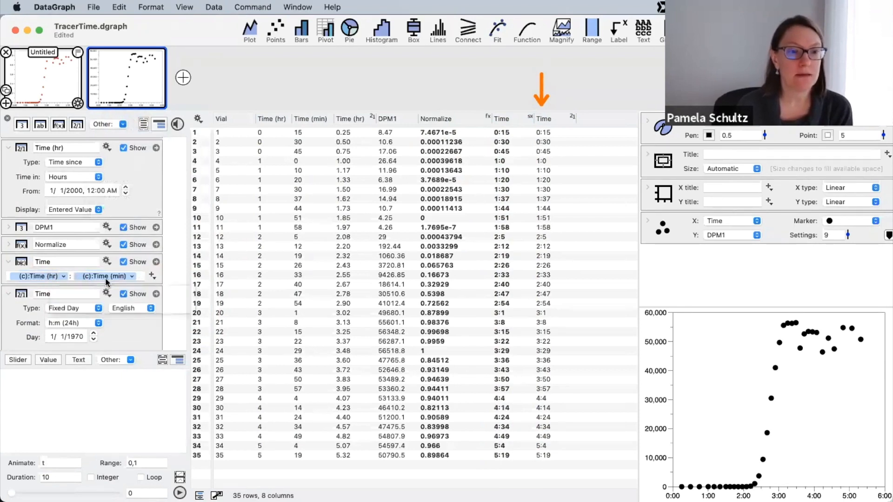
- Examine the items that can be inserted into the Time text expression and its Time (hr) and Time (min) tokens
click(152, 276)
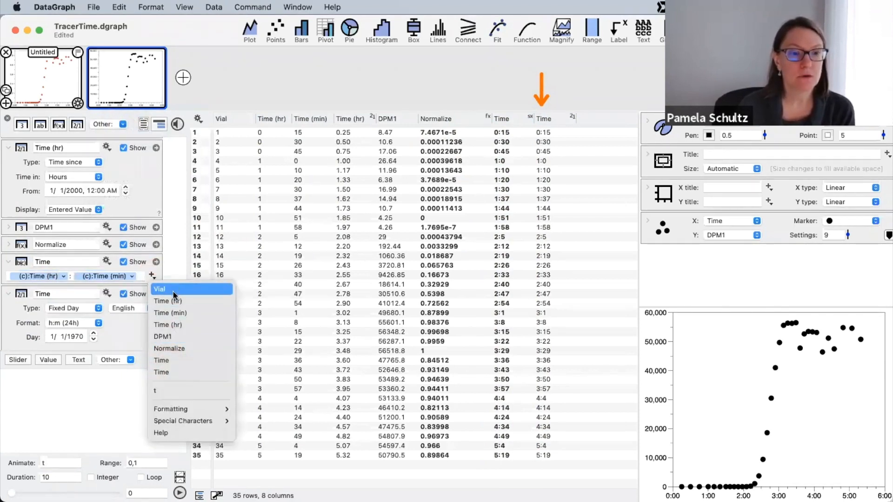
click(172, 245)
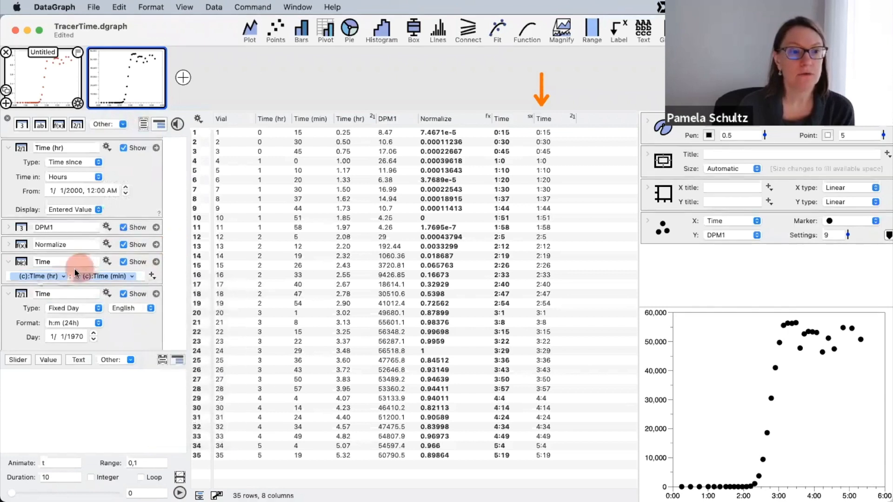
click(36, 276)
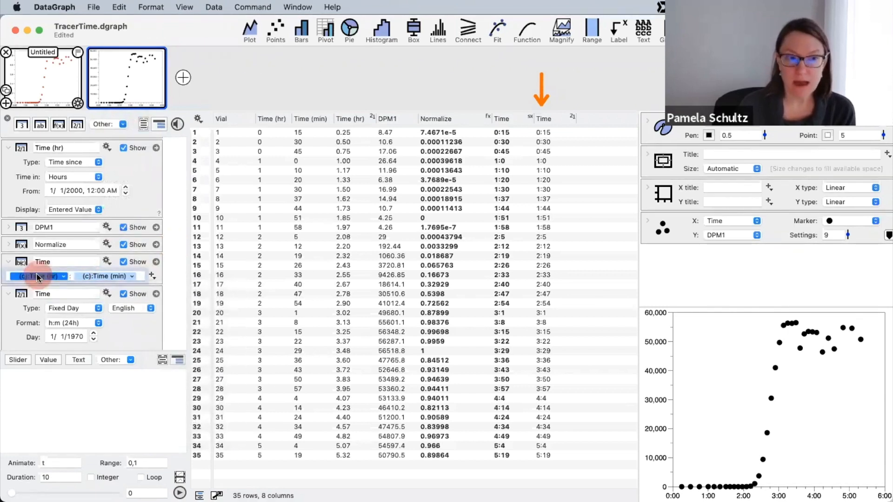
click(103, 277)
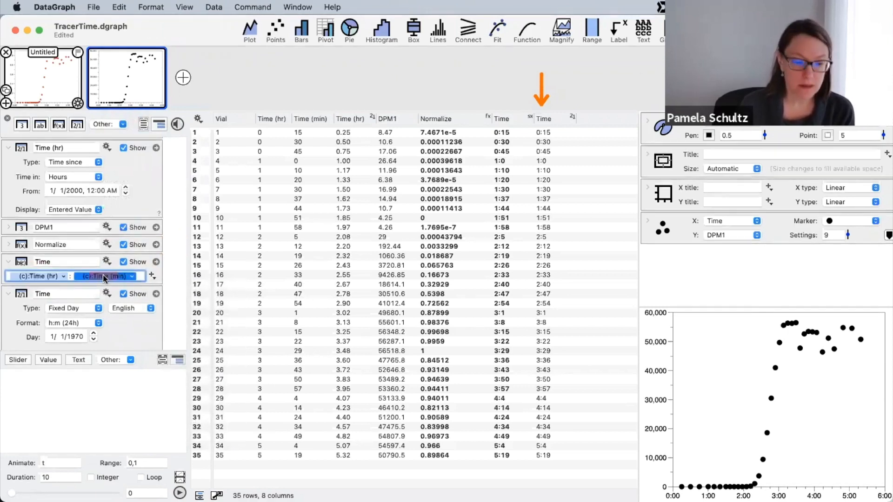
- Convert the Time text expression column to a plain text column and that to a date column
click(157, 263)
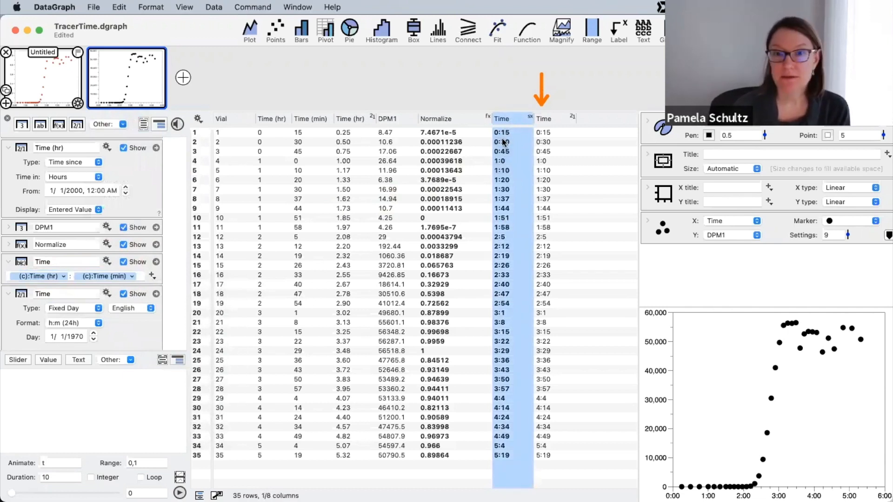
click(510, 119)
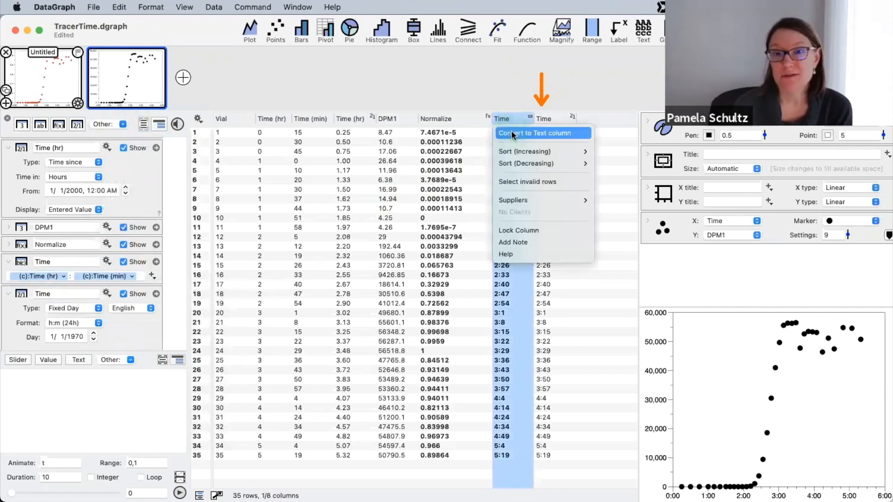
click(512, 134)
click(514, 118)
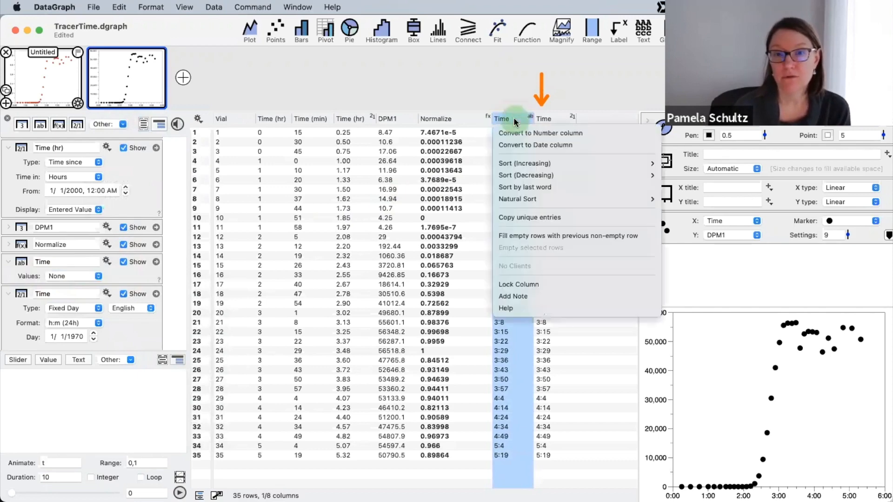
click(521, 144)
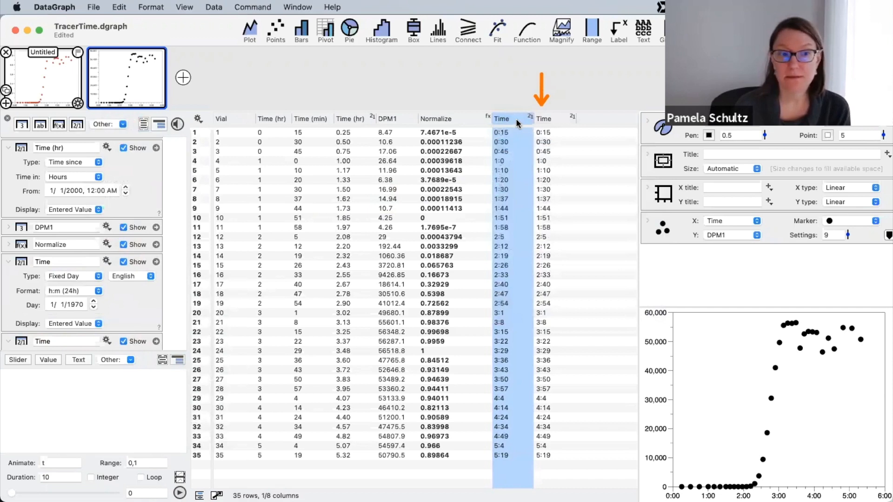
- Review the format and type options available for the converted Time date column, keeping h:m (24h) and Fixed Day
scroll(97, 301, down, 3)
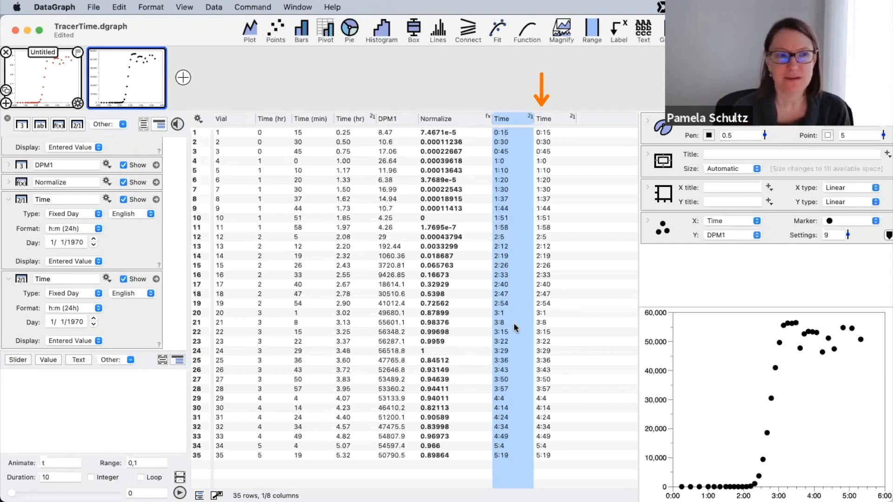
click(94, 227)
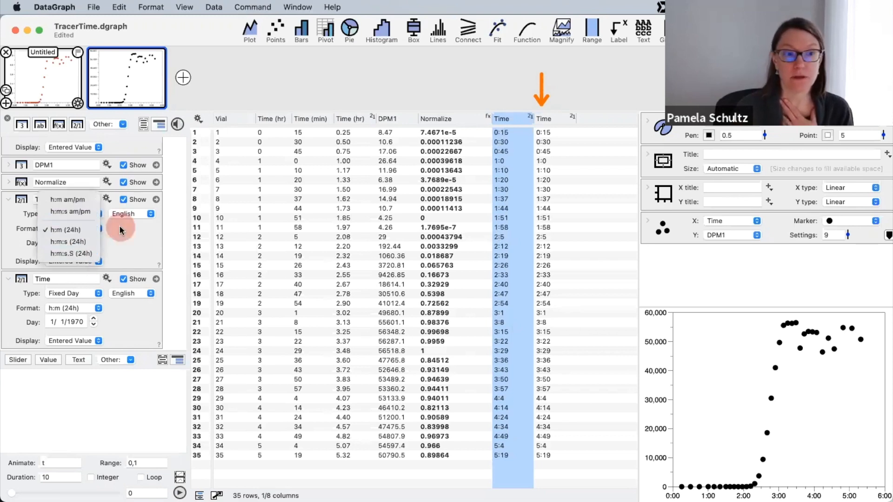
click(99, 240)
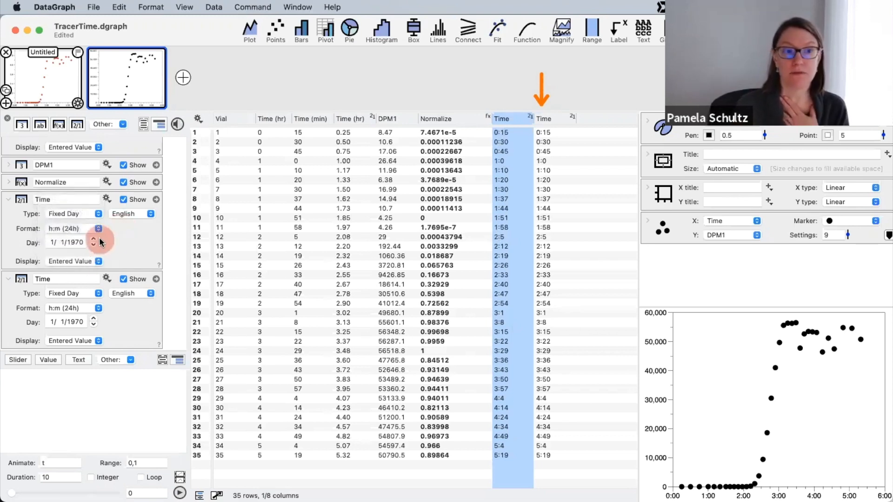
click(78, 213)
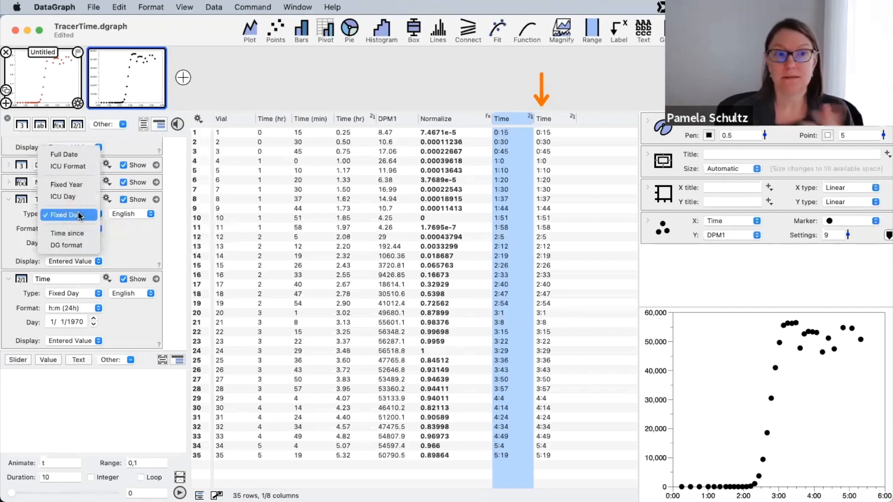
click(135, 239)
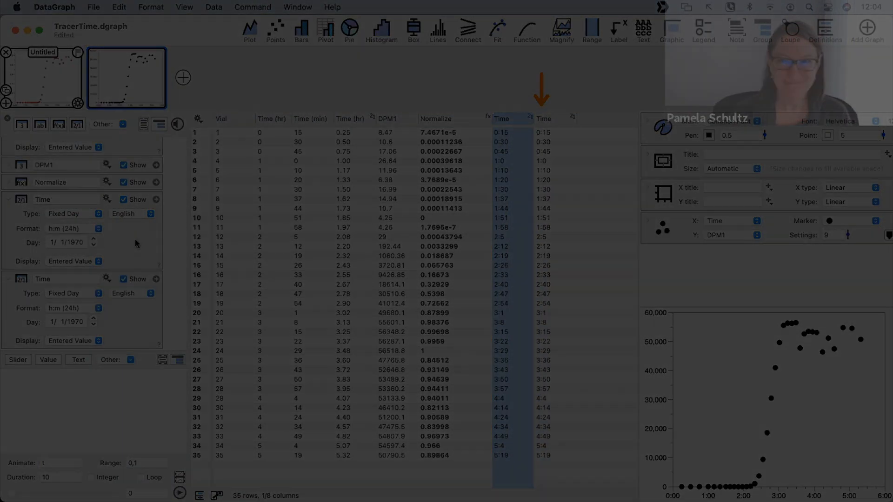